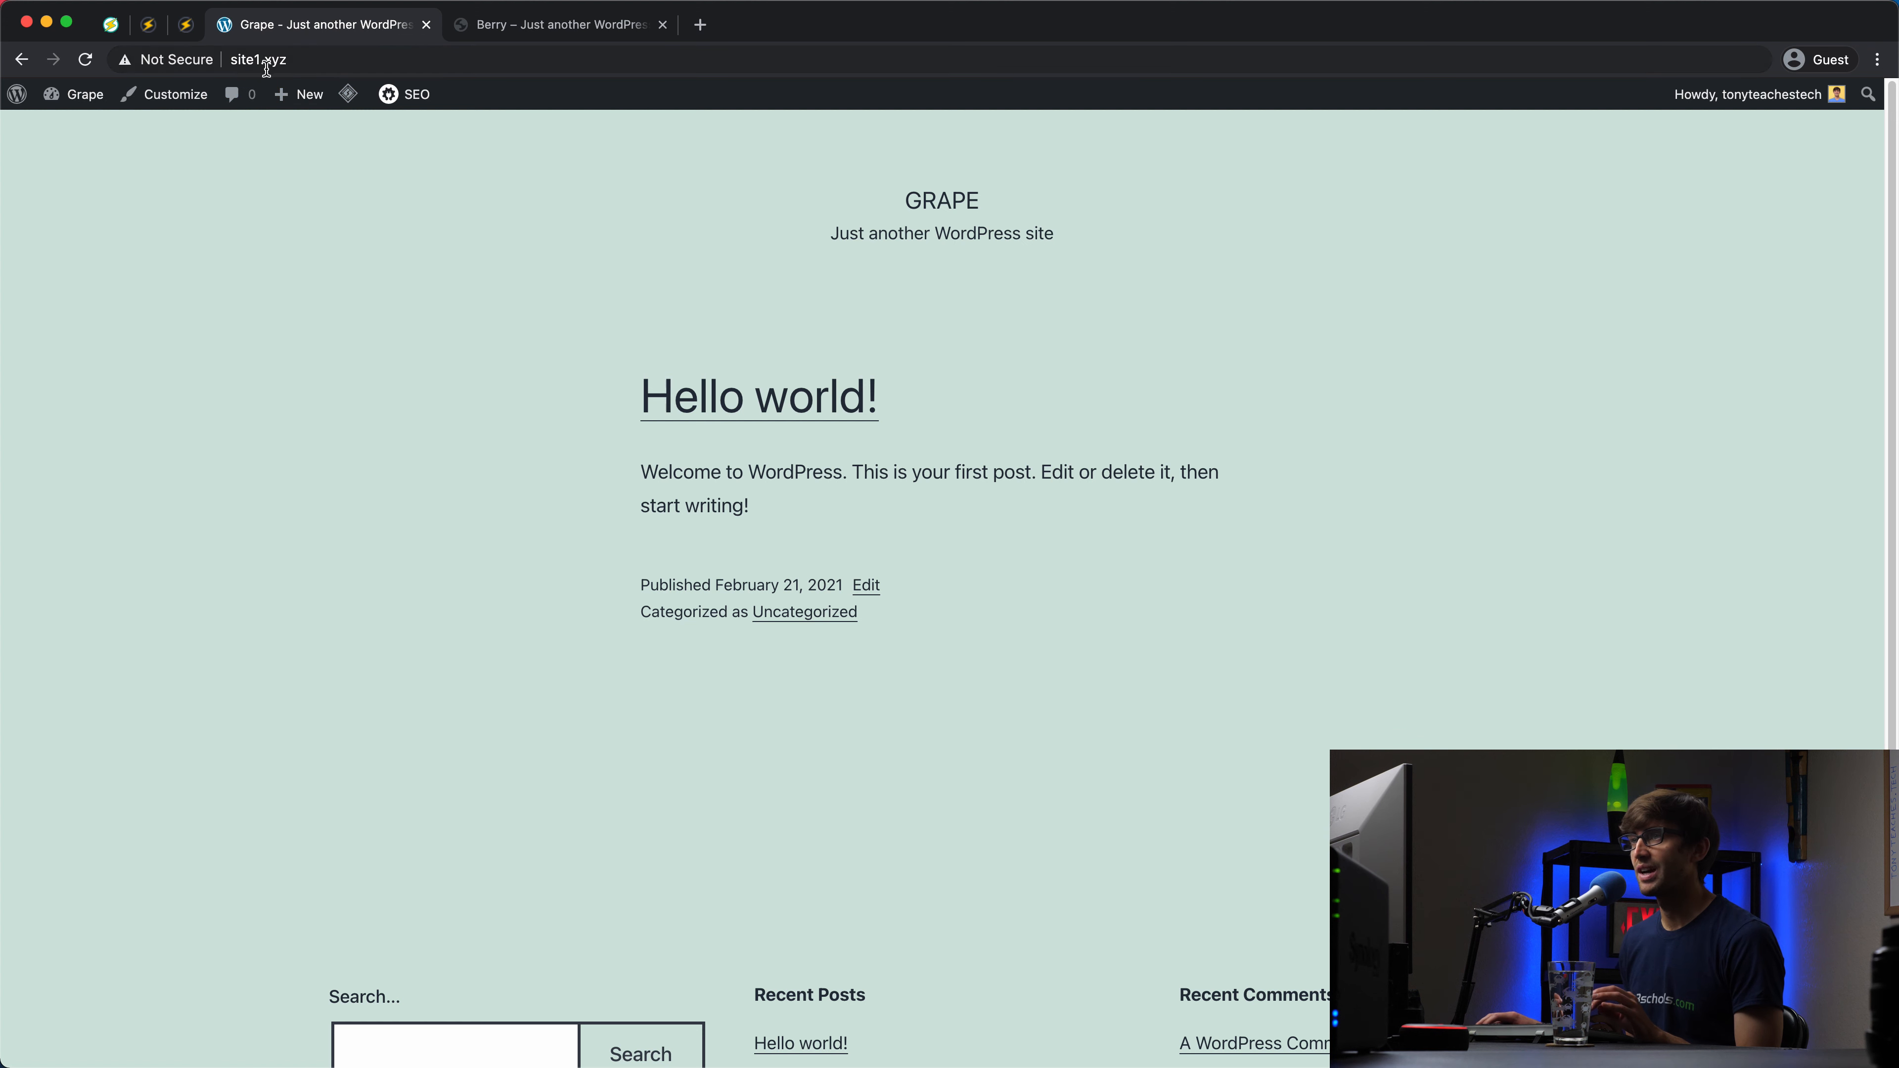
Step: Switch to the Berry tab to view the site2.xyz front page
click(516, 28)
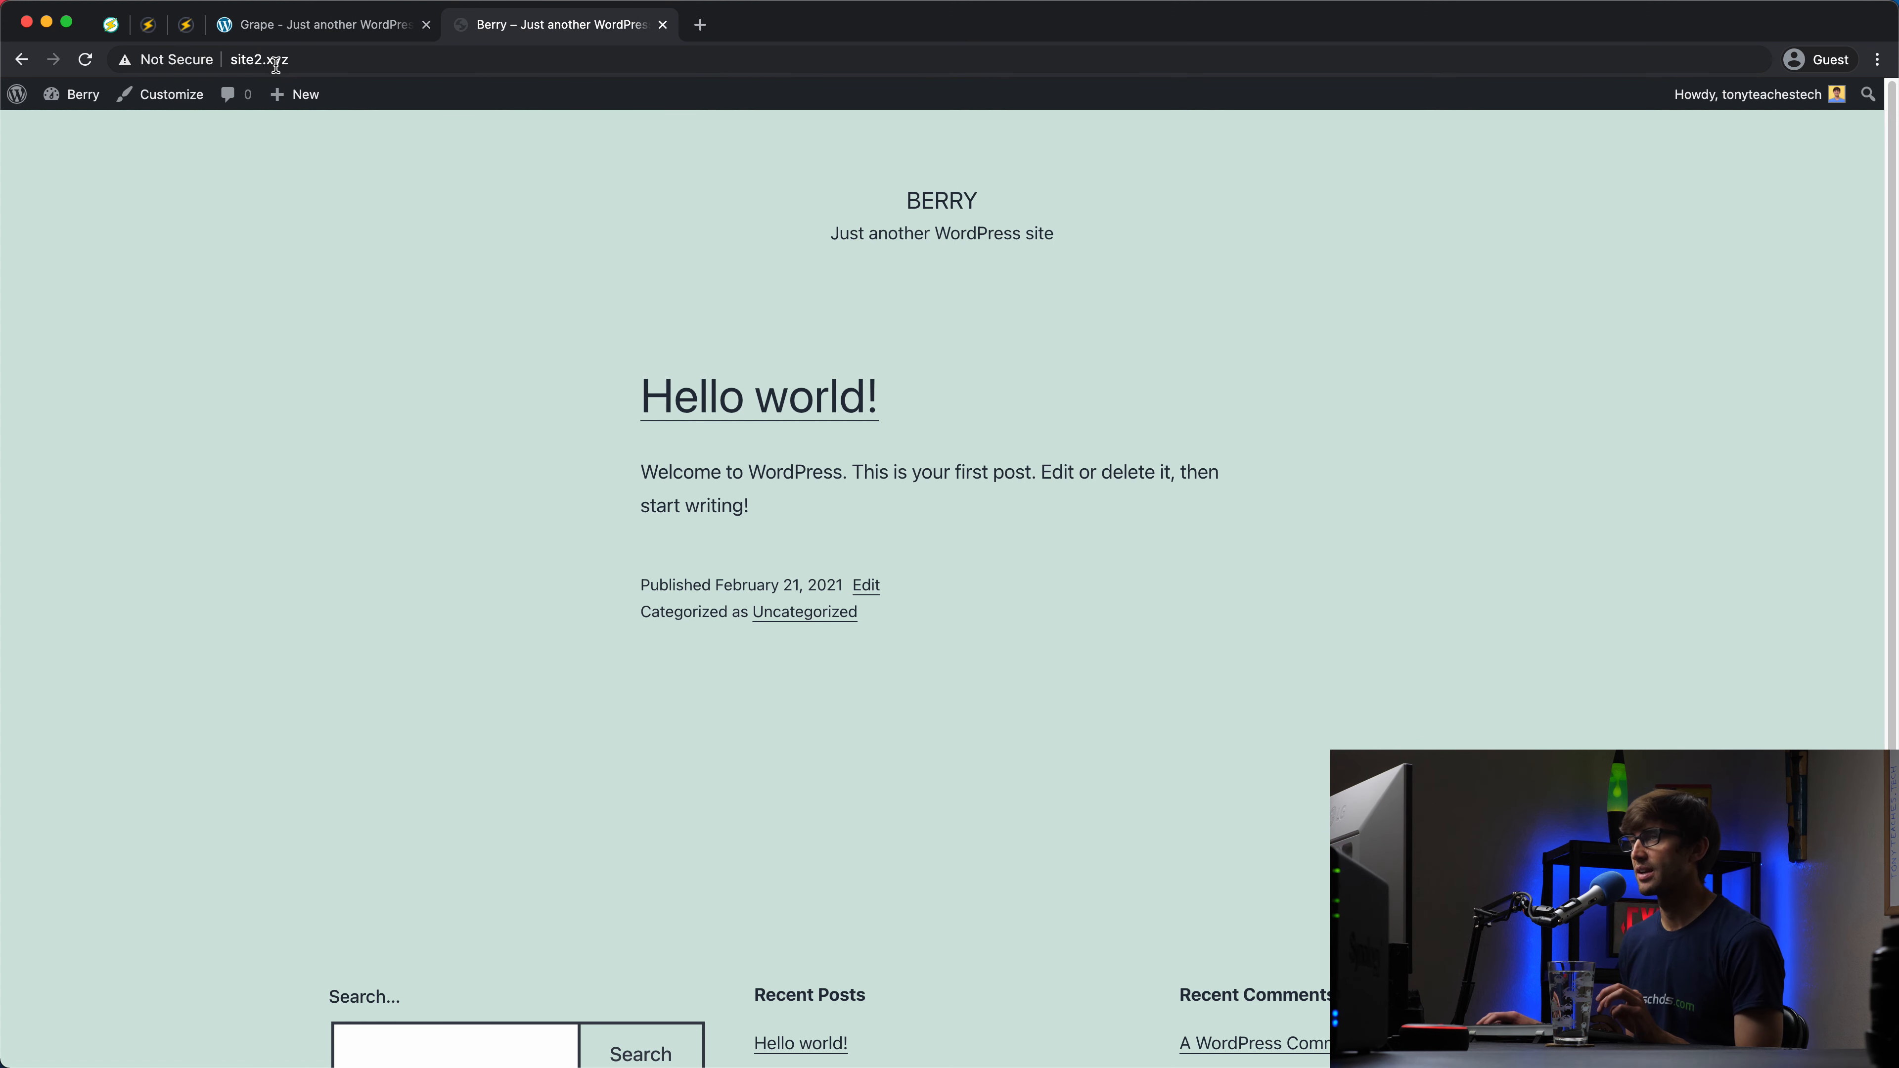
Step: Return to the Grape site and bring up the root SSH terminals for site1.xyz and site2.xyz
click(361, 34)
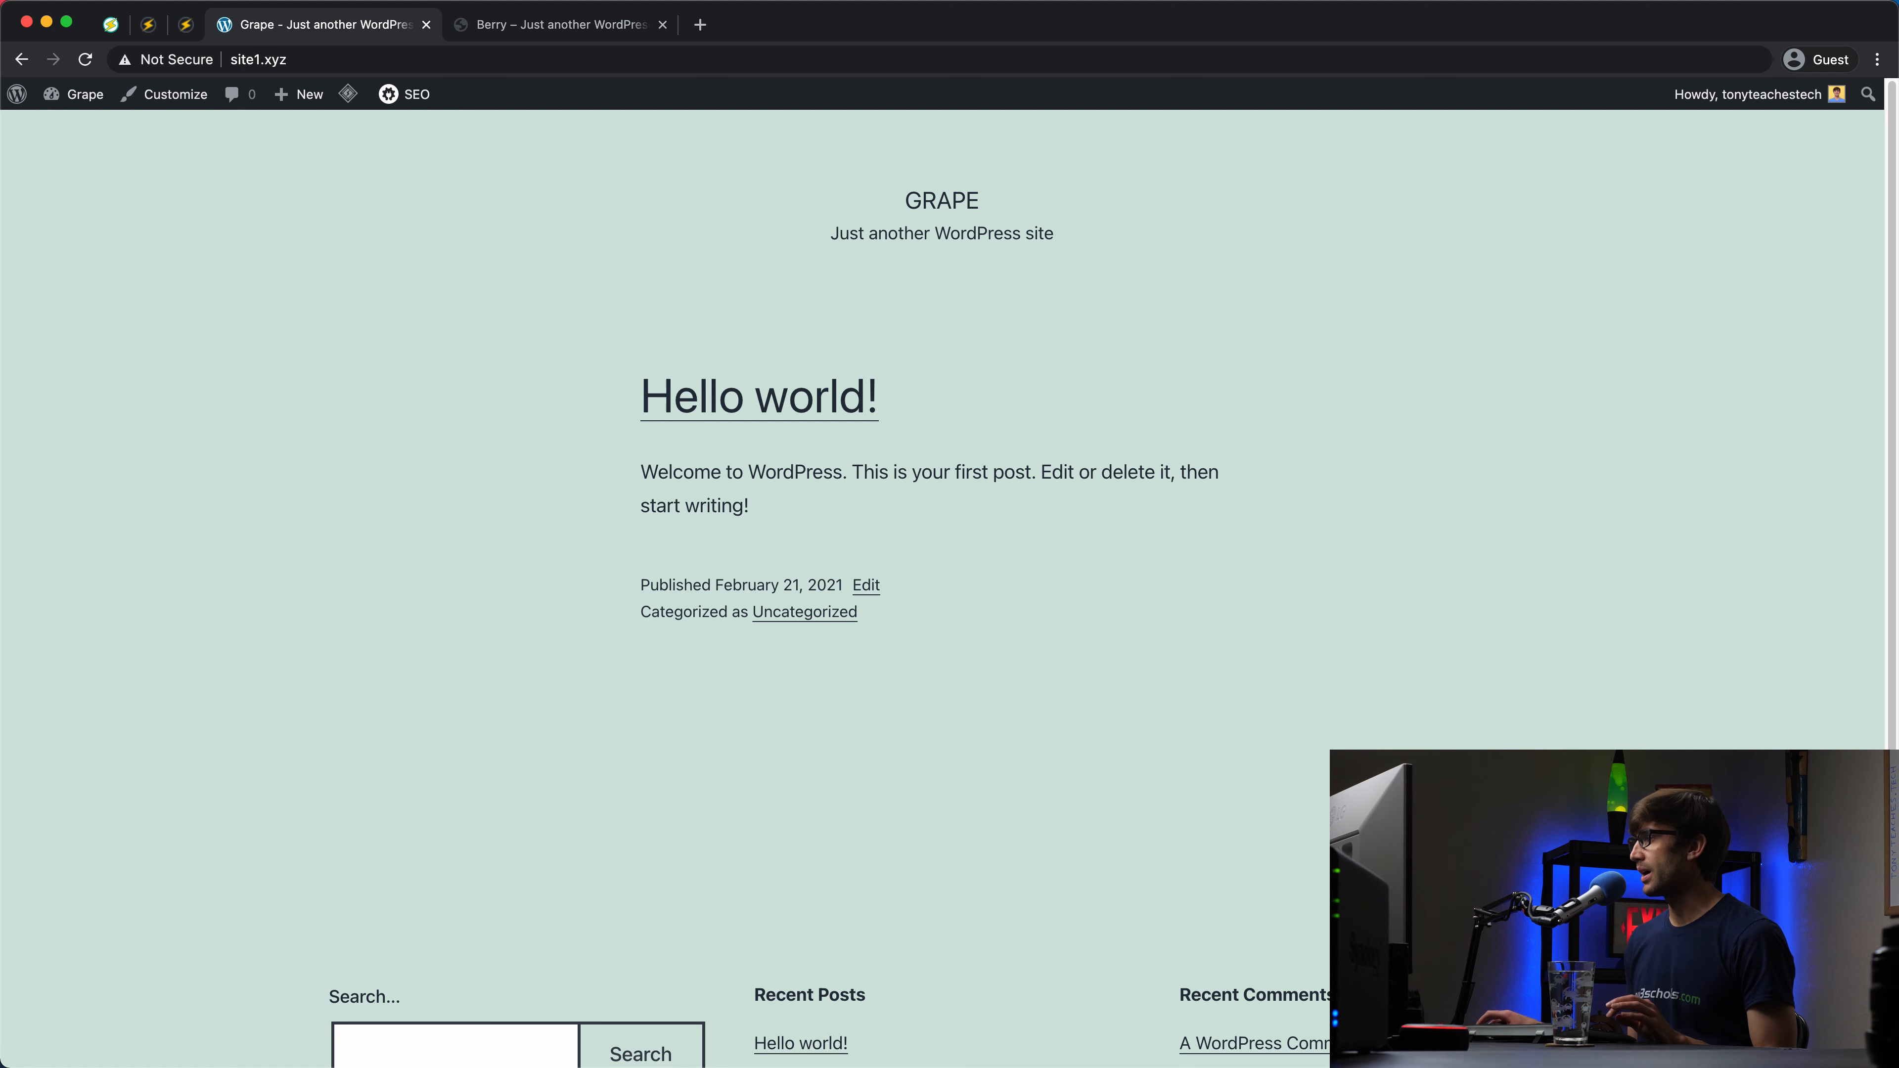
key(super+Tab)
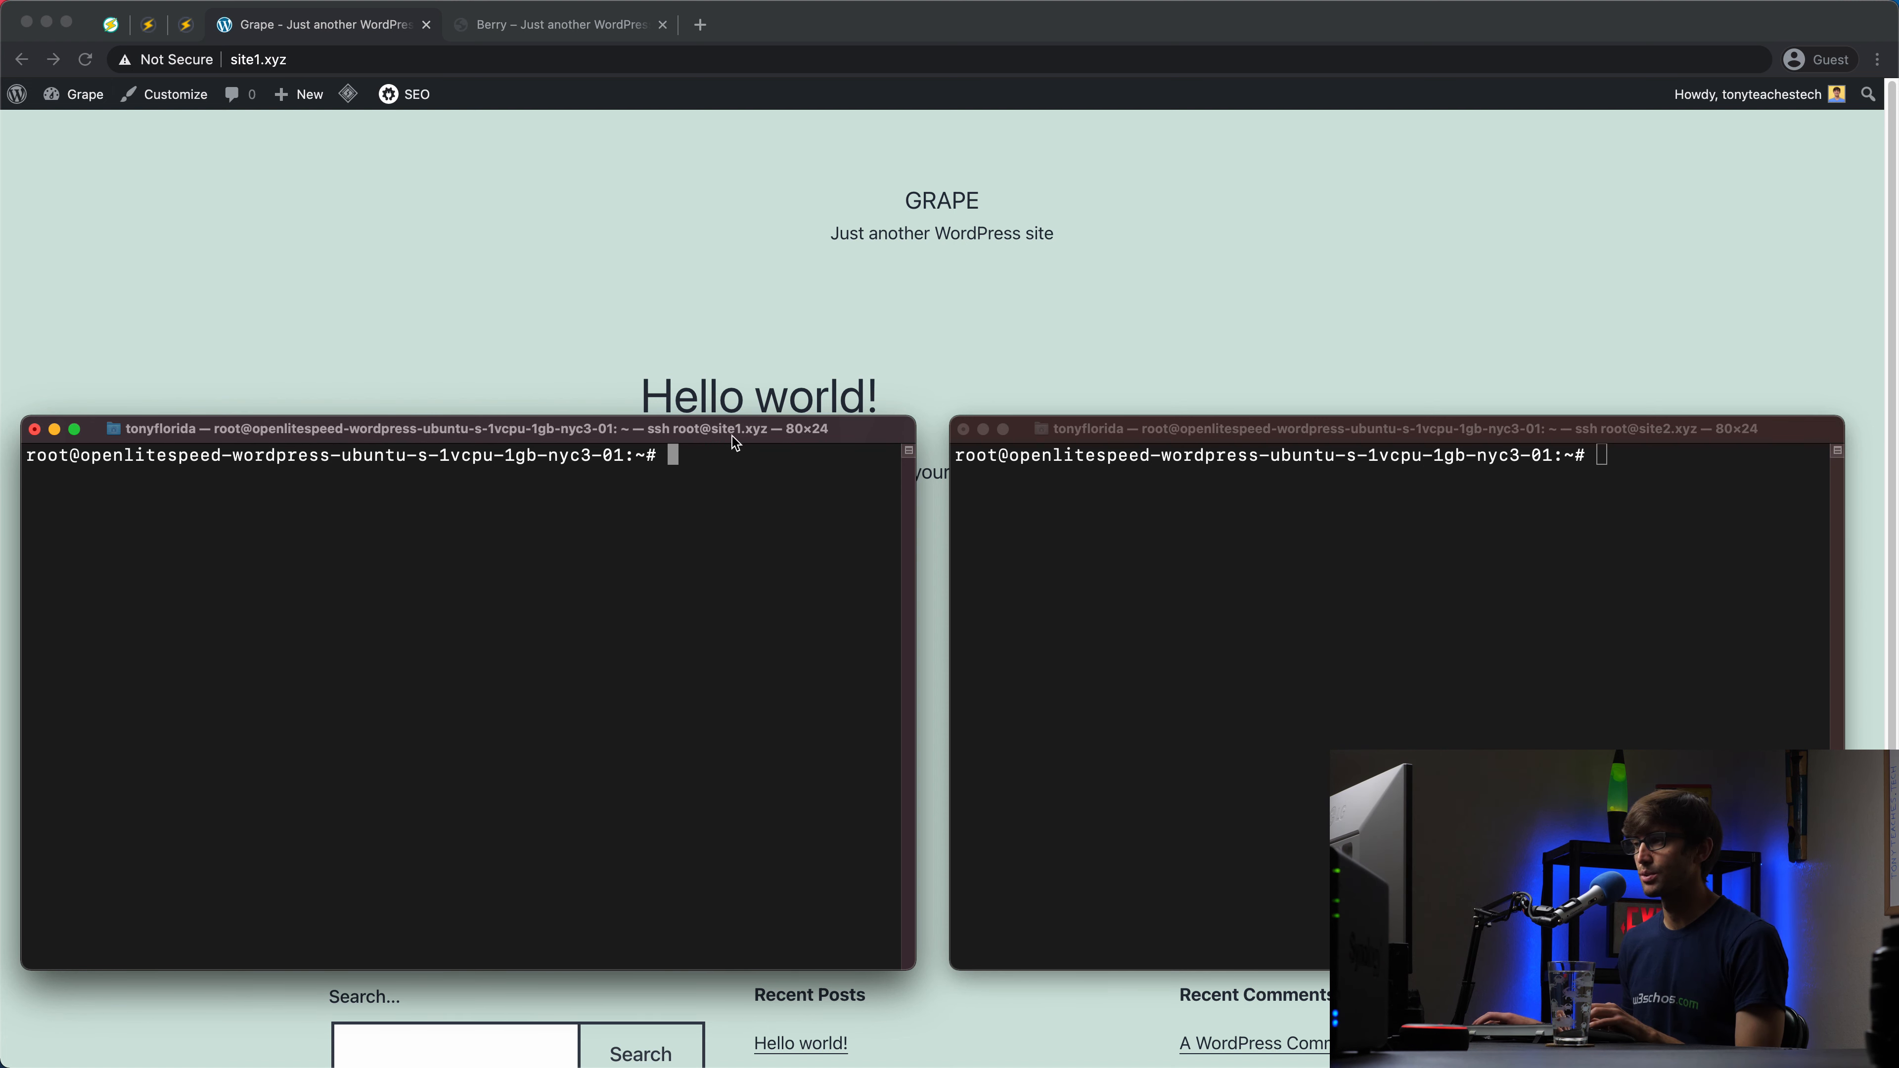
Step: In the site1 terminal, open /var/www/html/wp-config.php in vim
click(1451, 481)
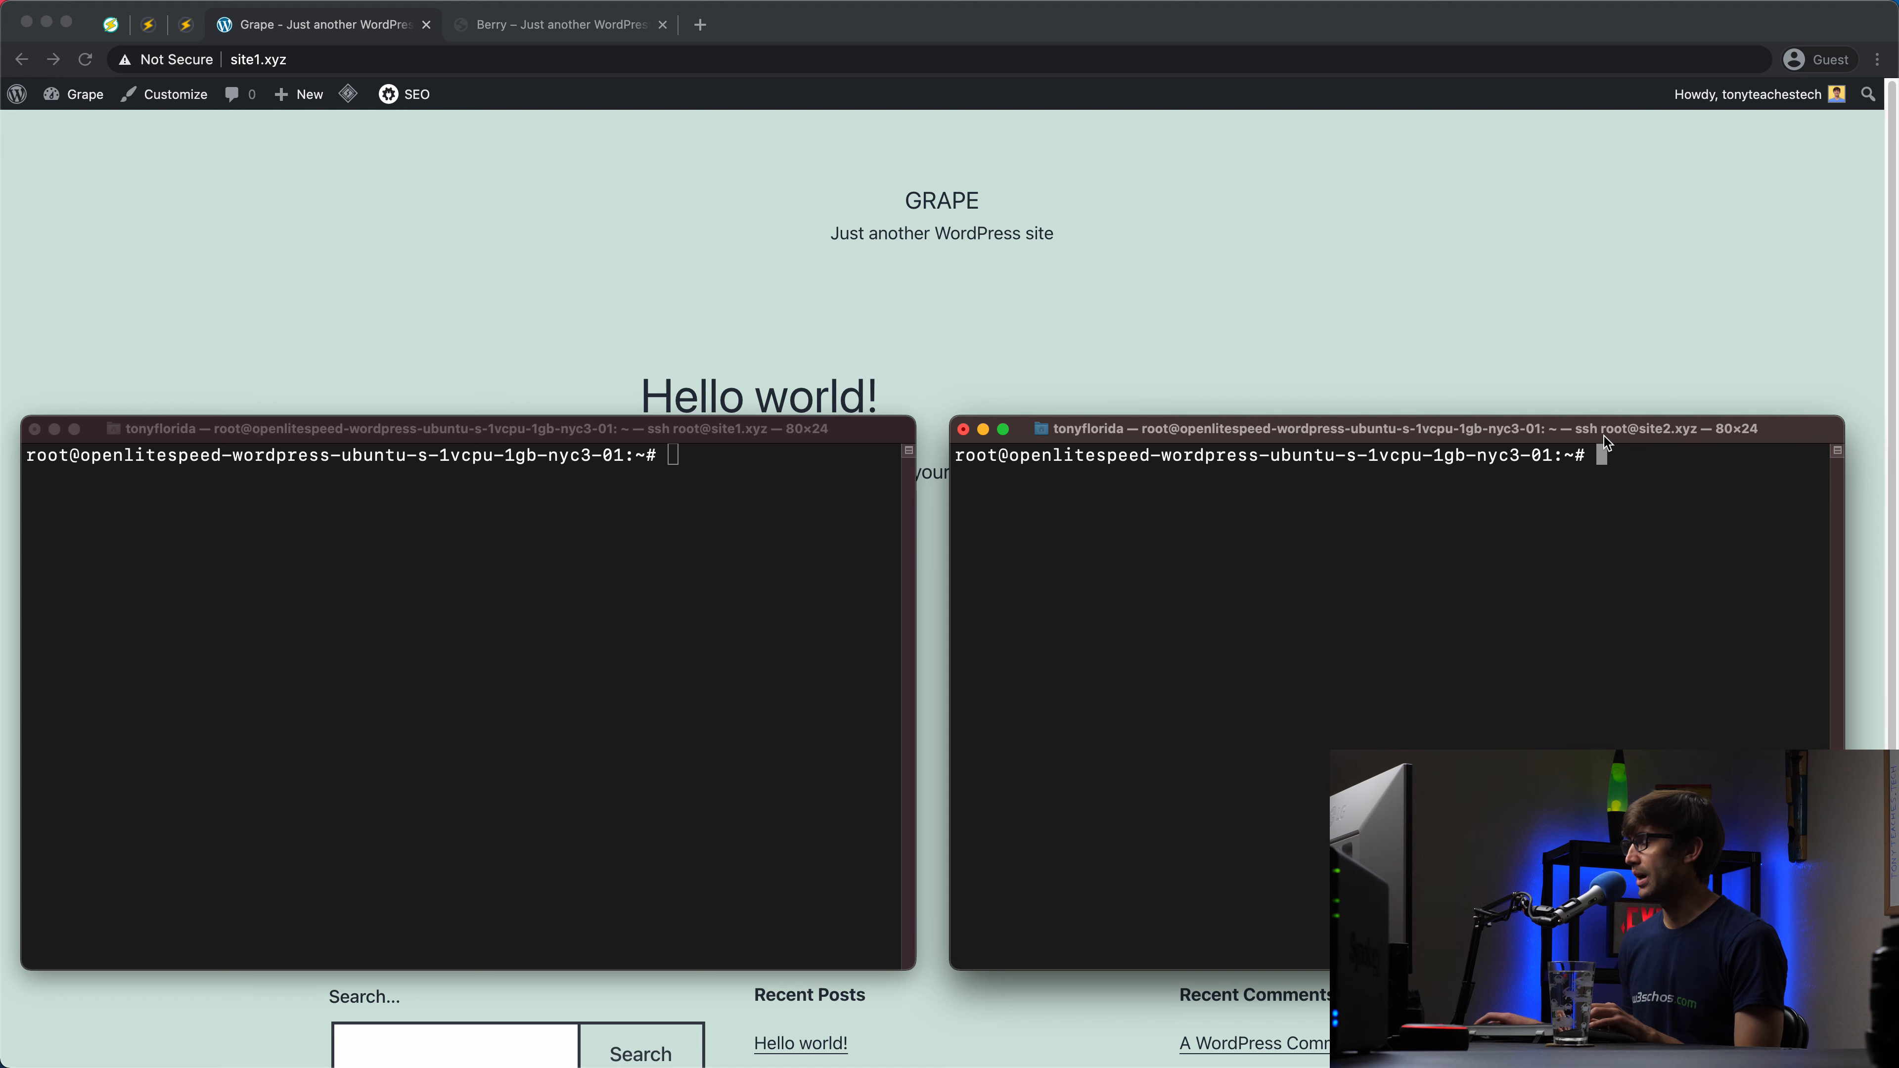
click(606, 630)
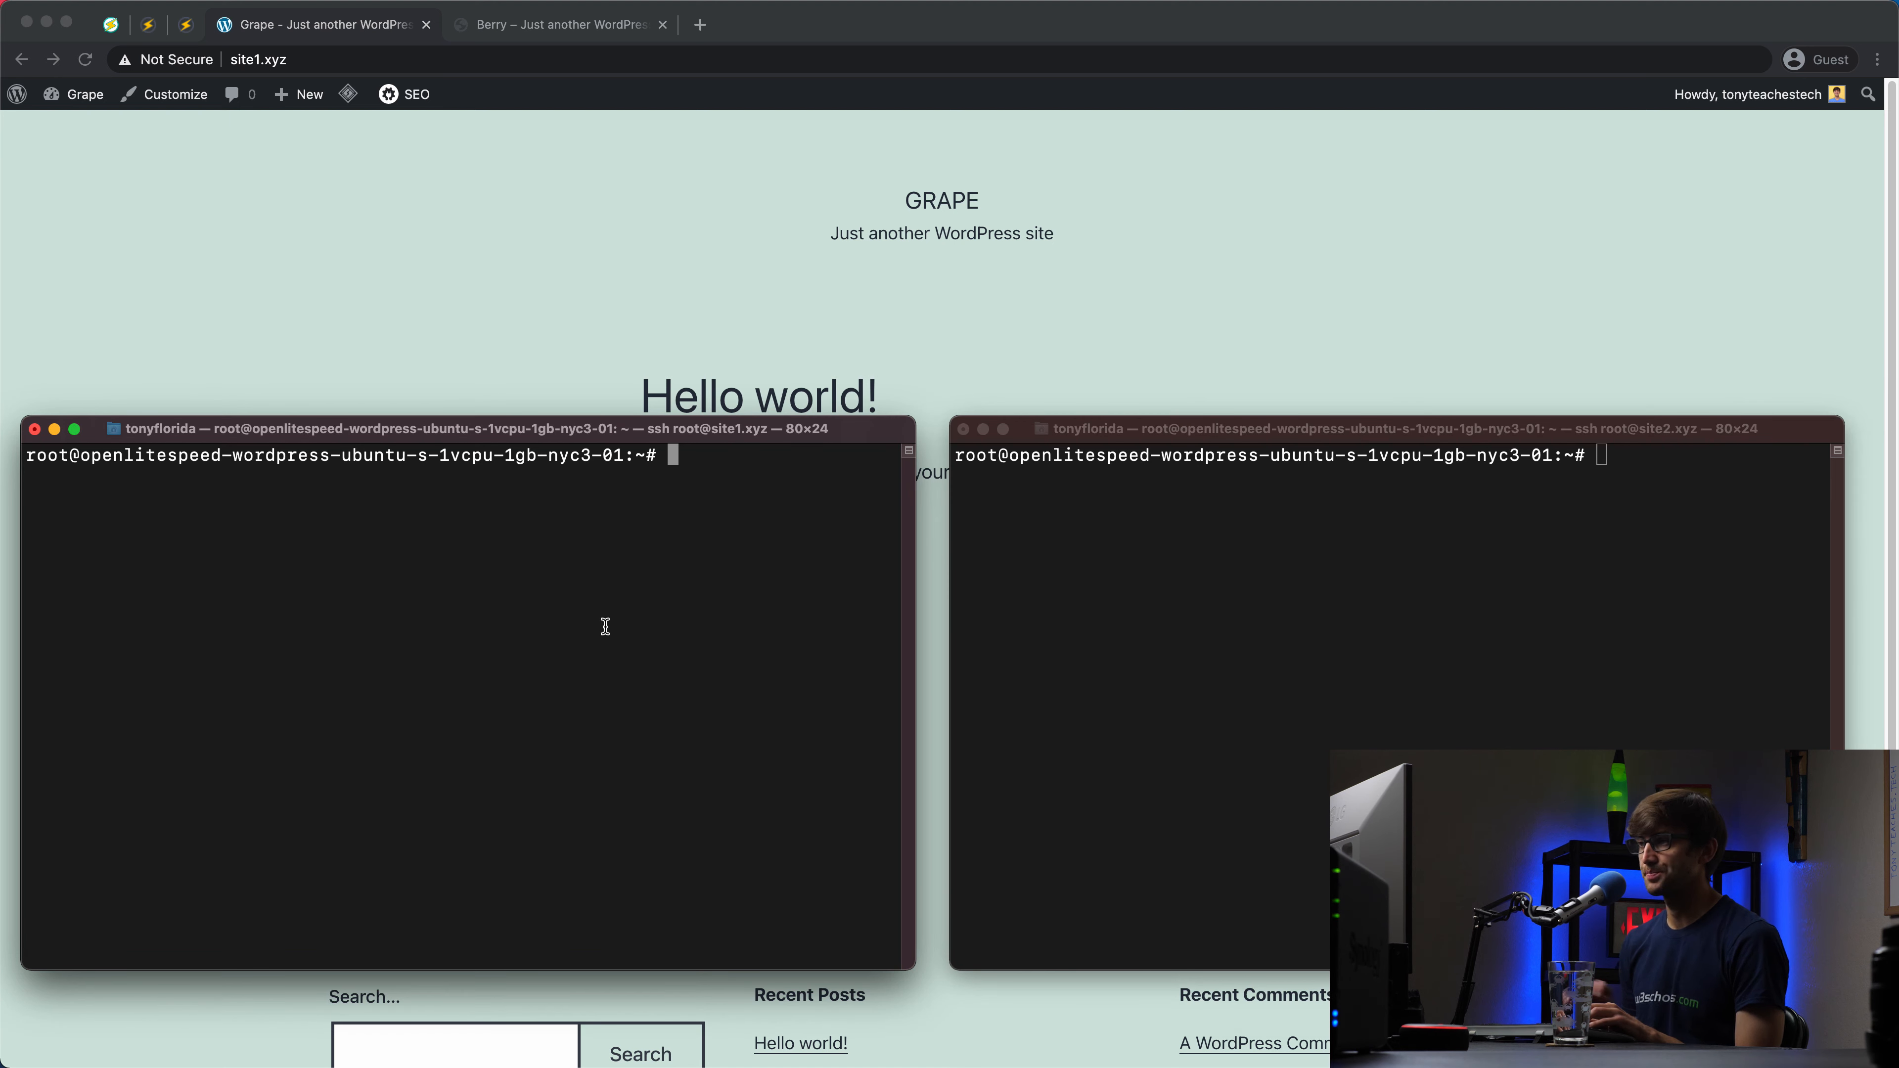
text(vim /)
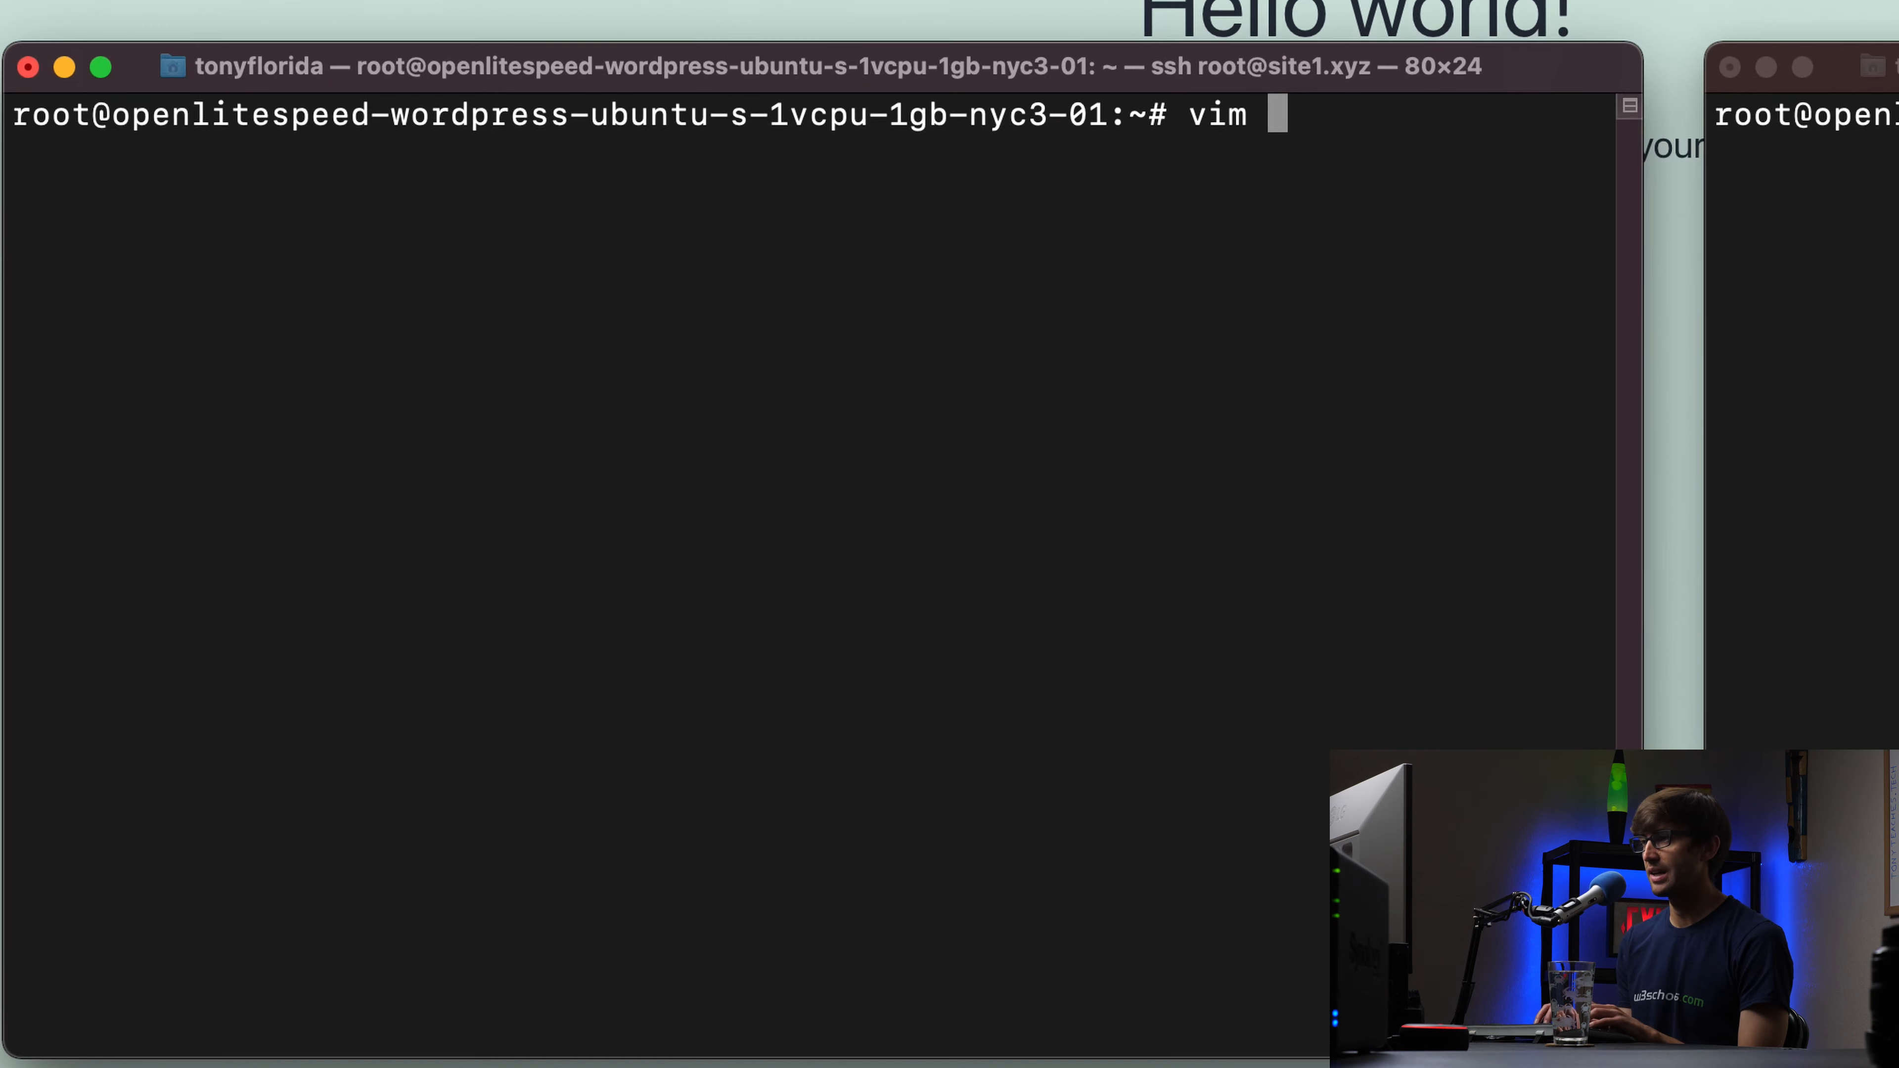
text(var/www/)
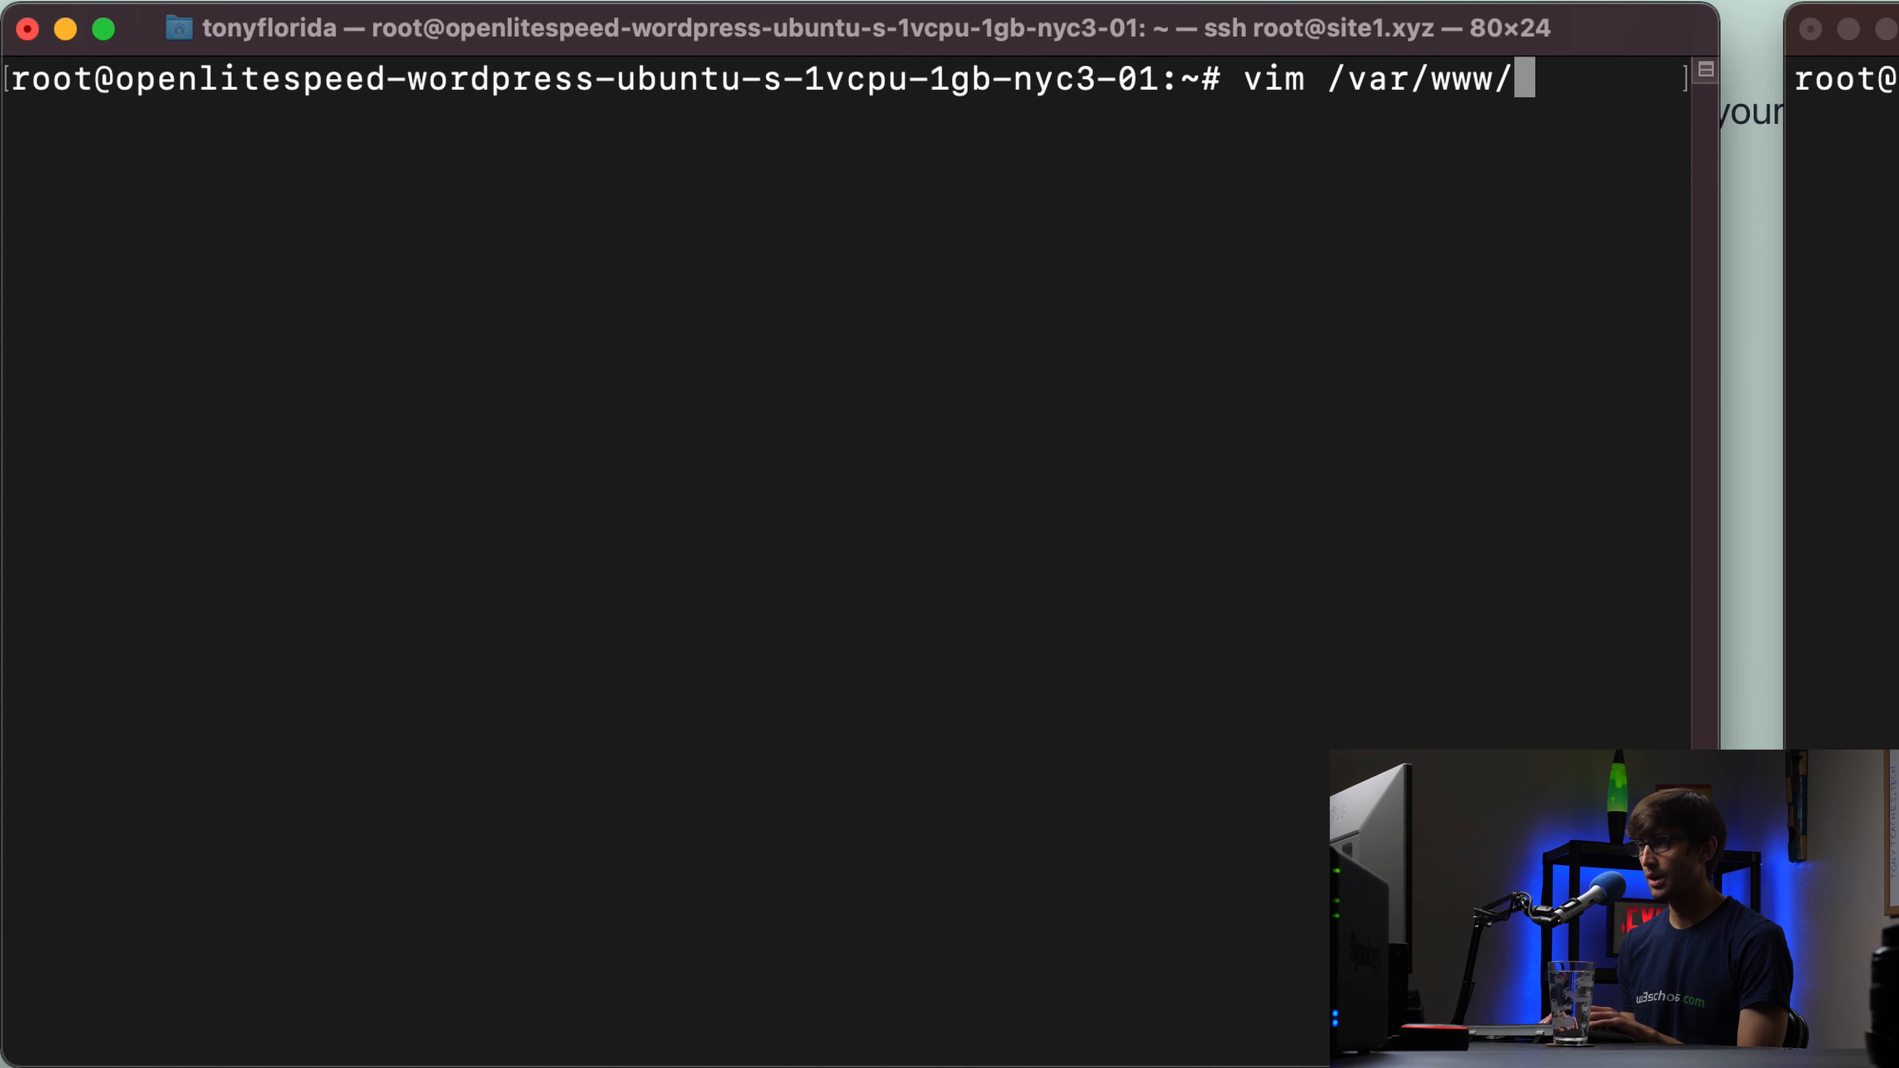
text(html/)
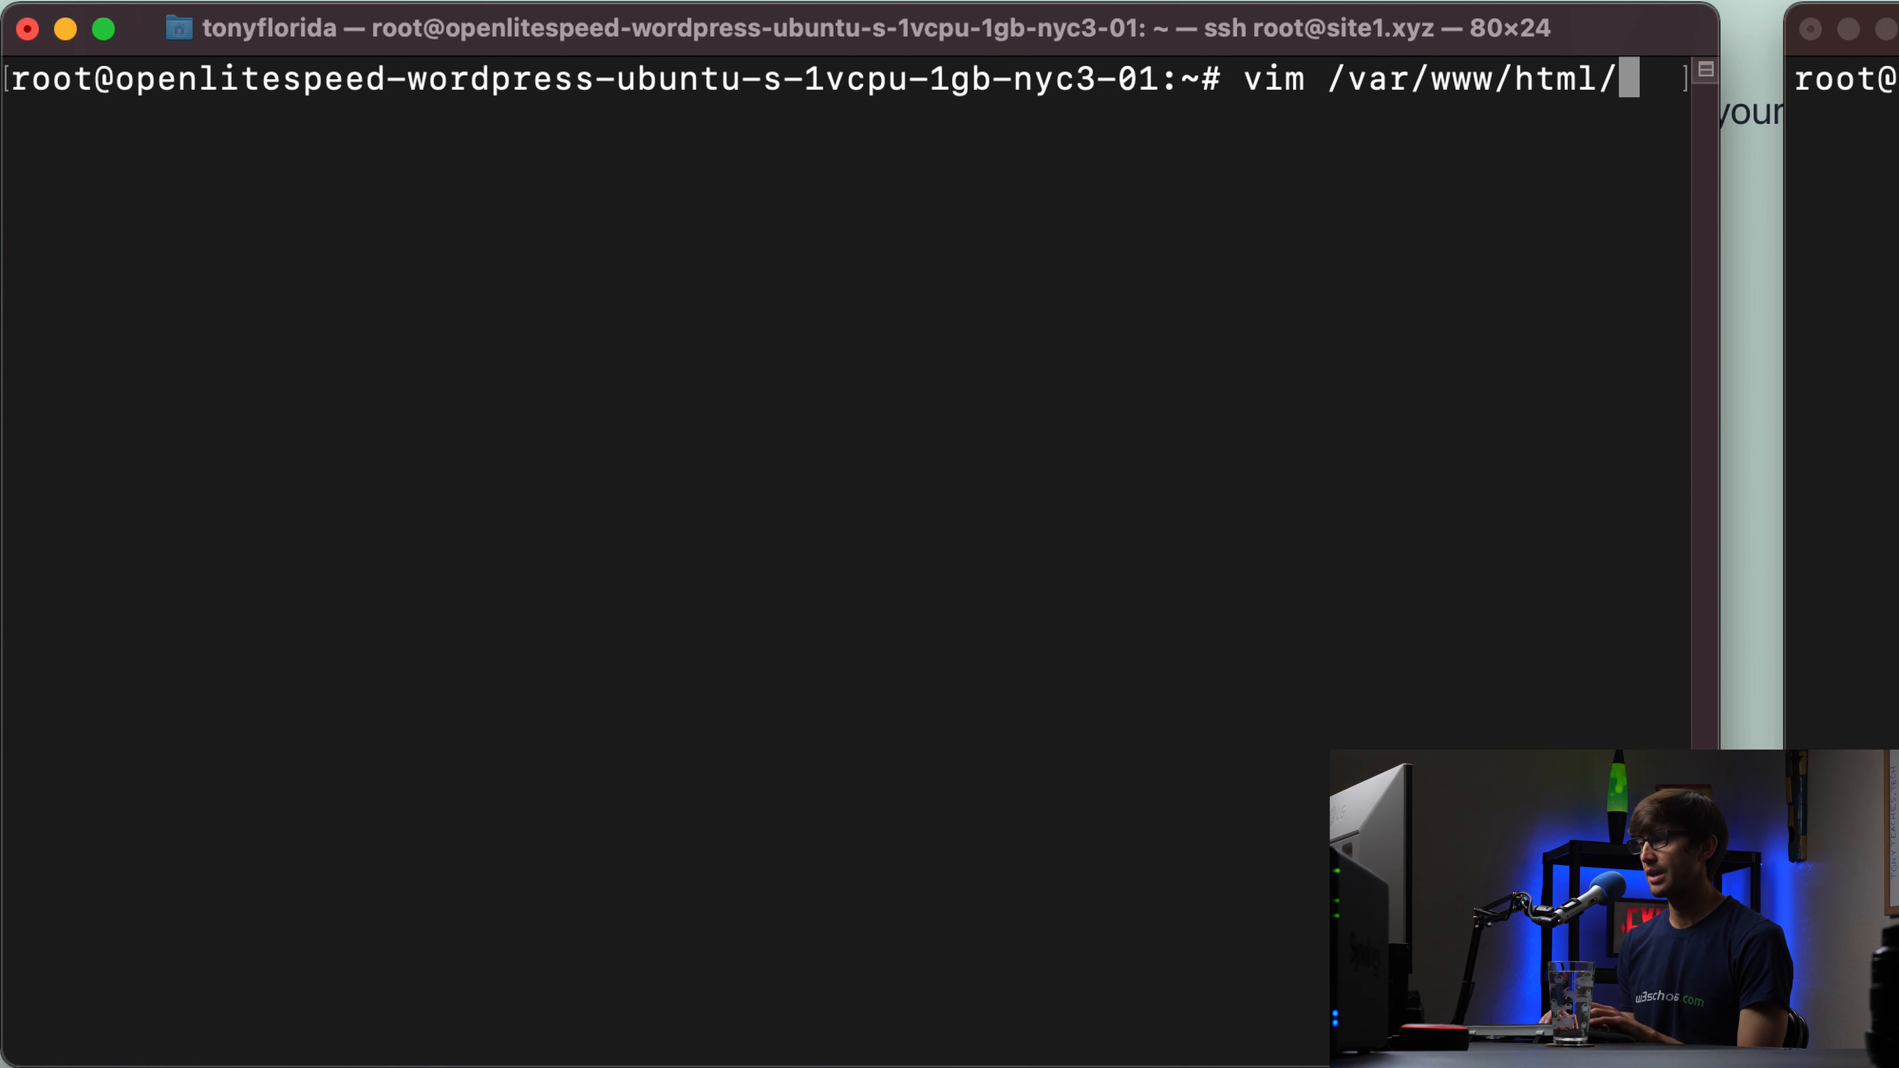
key(Tab)
key(Tab)
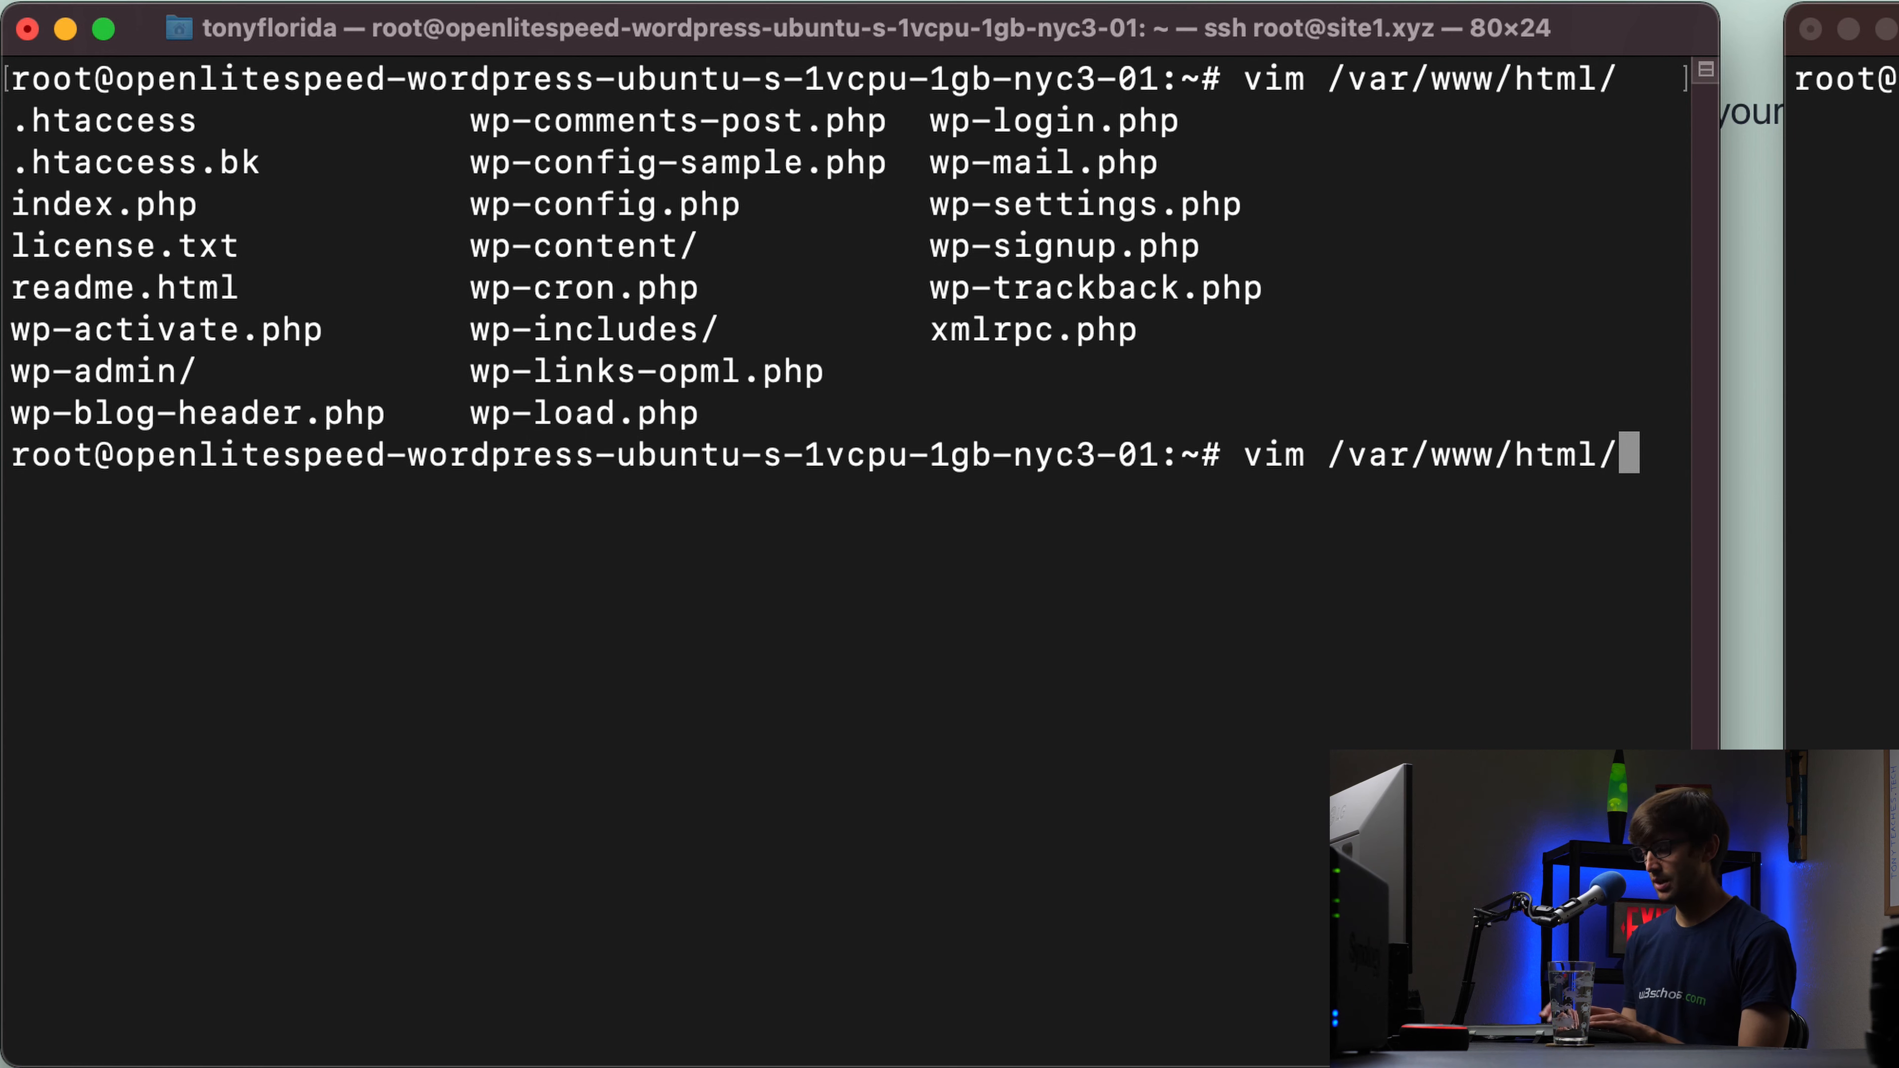
text(wp-conf)
key(Tab)
text(.php)
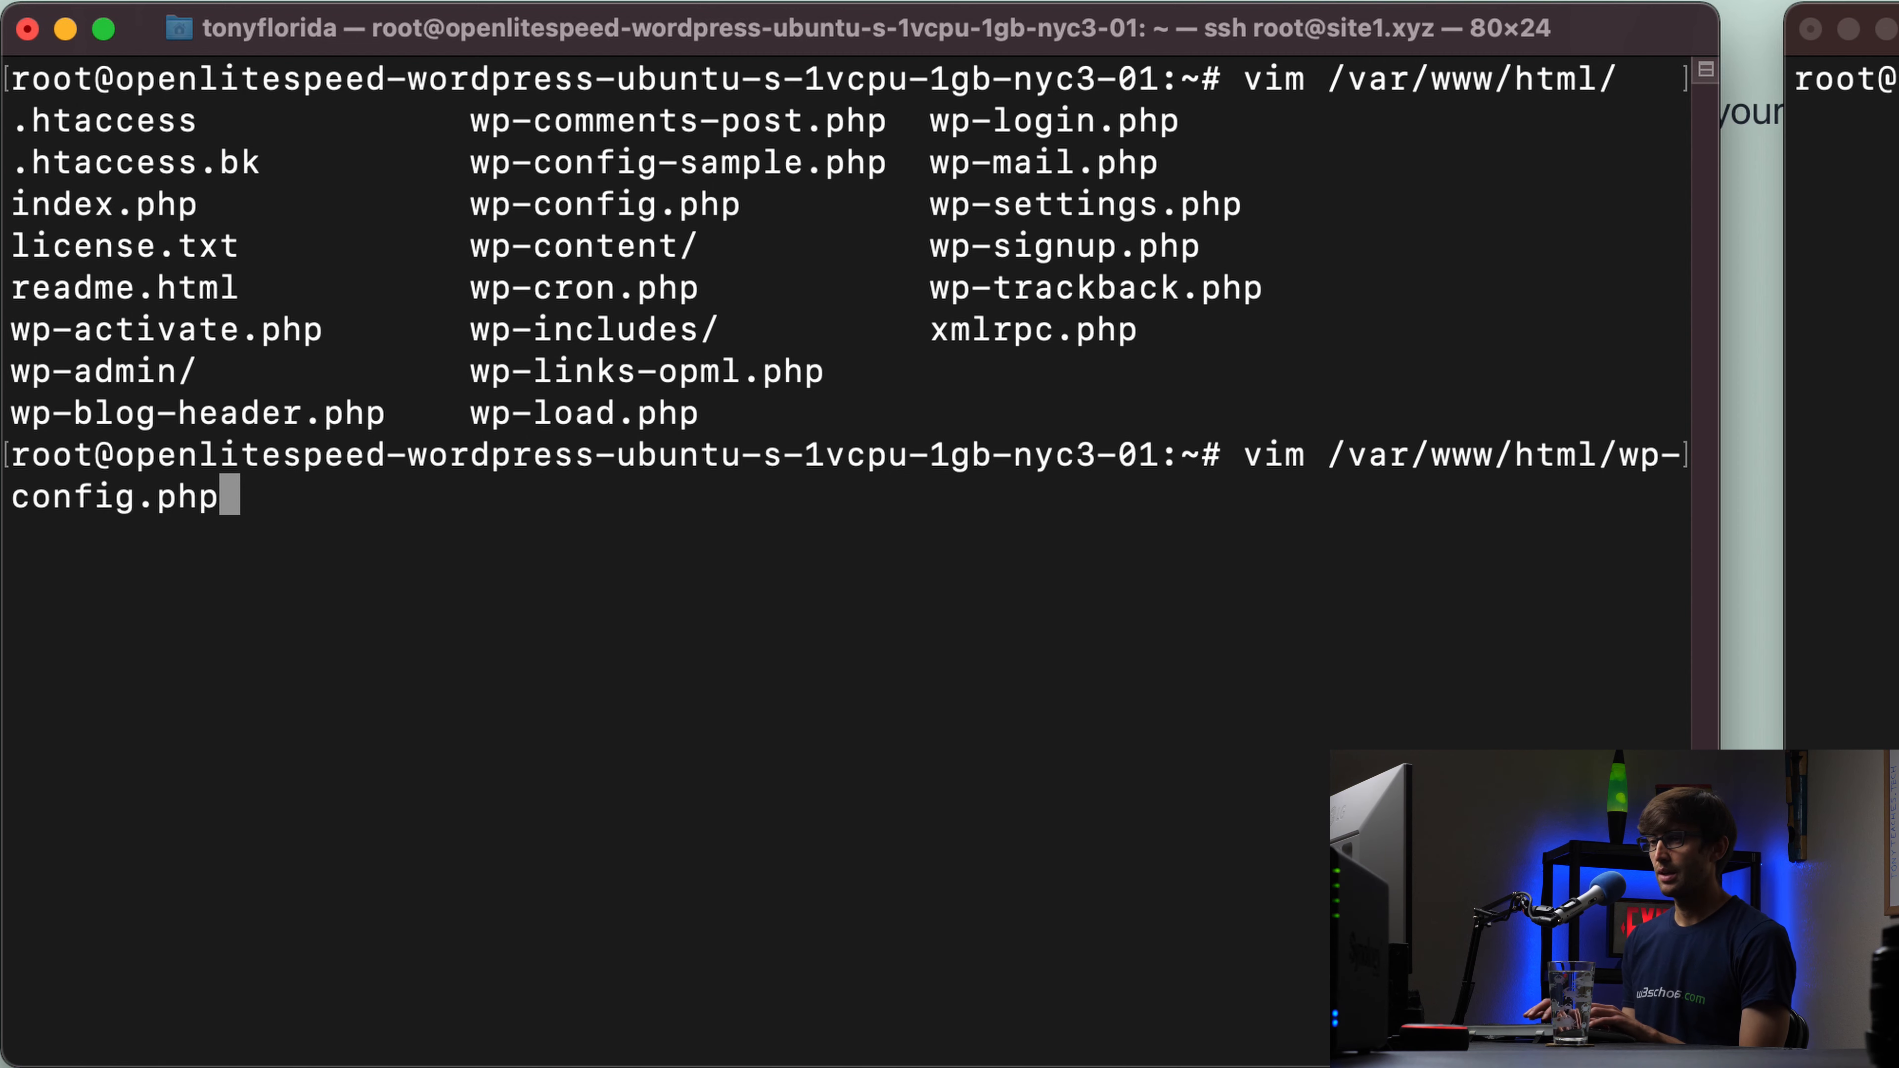
key(Return)
Step: Paste define('WP_ALLOW_MULTISITE', true); on a new line below WP_DEBUG
key(shift+g)
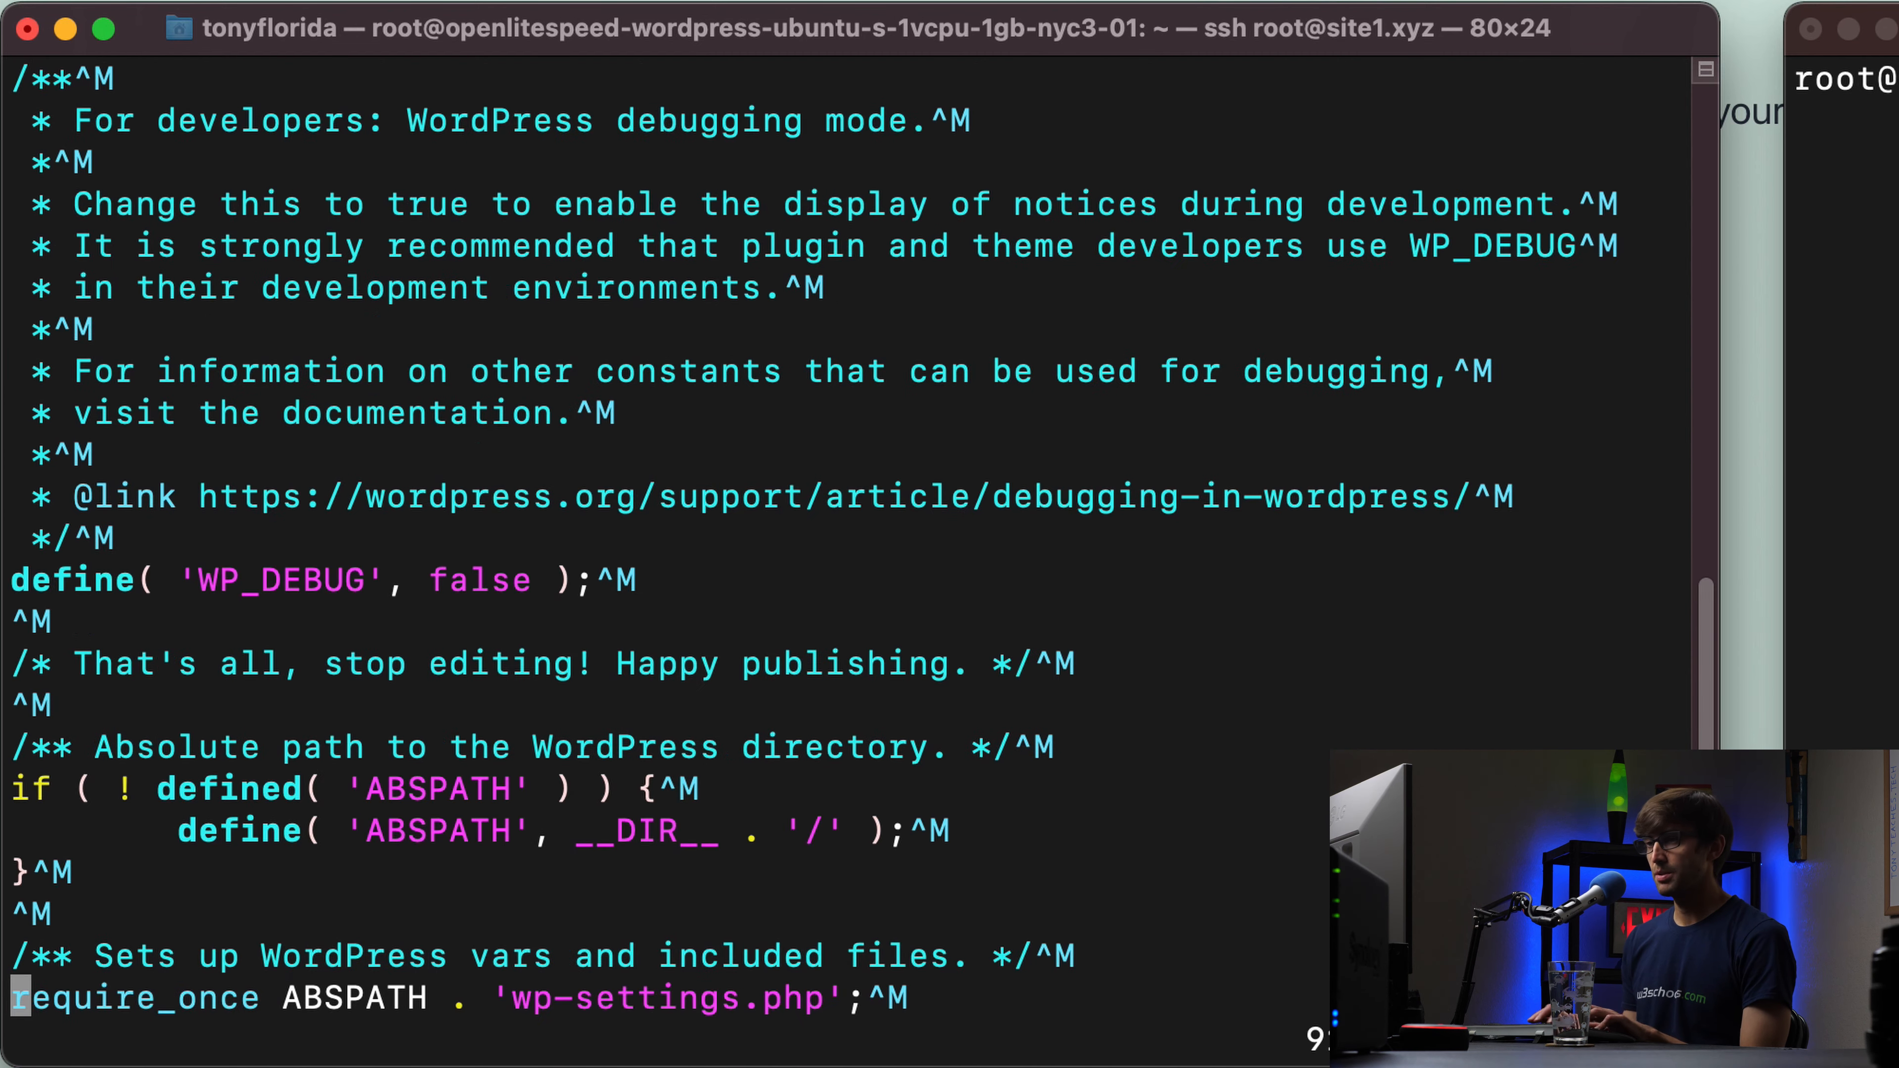
key(Up)
key(Up)
key(Up)
key(Up)
key(Up)
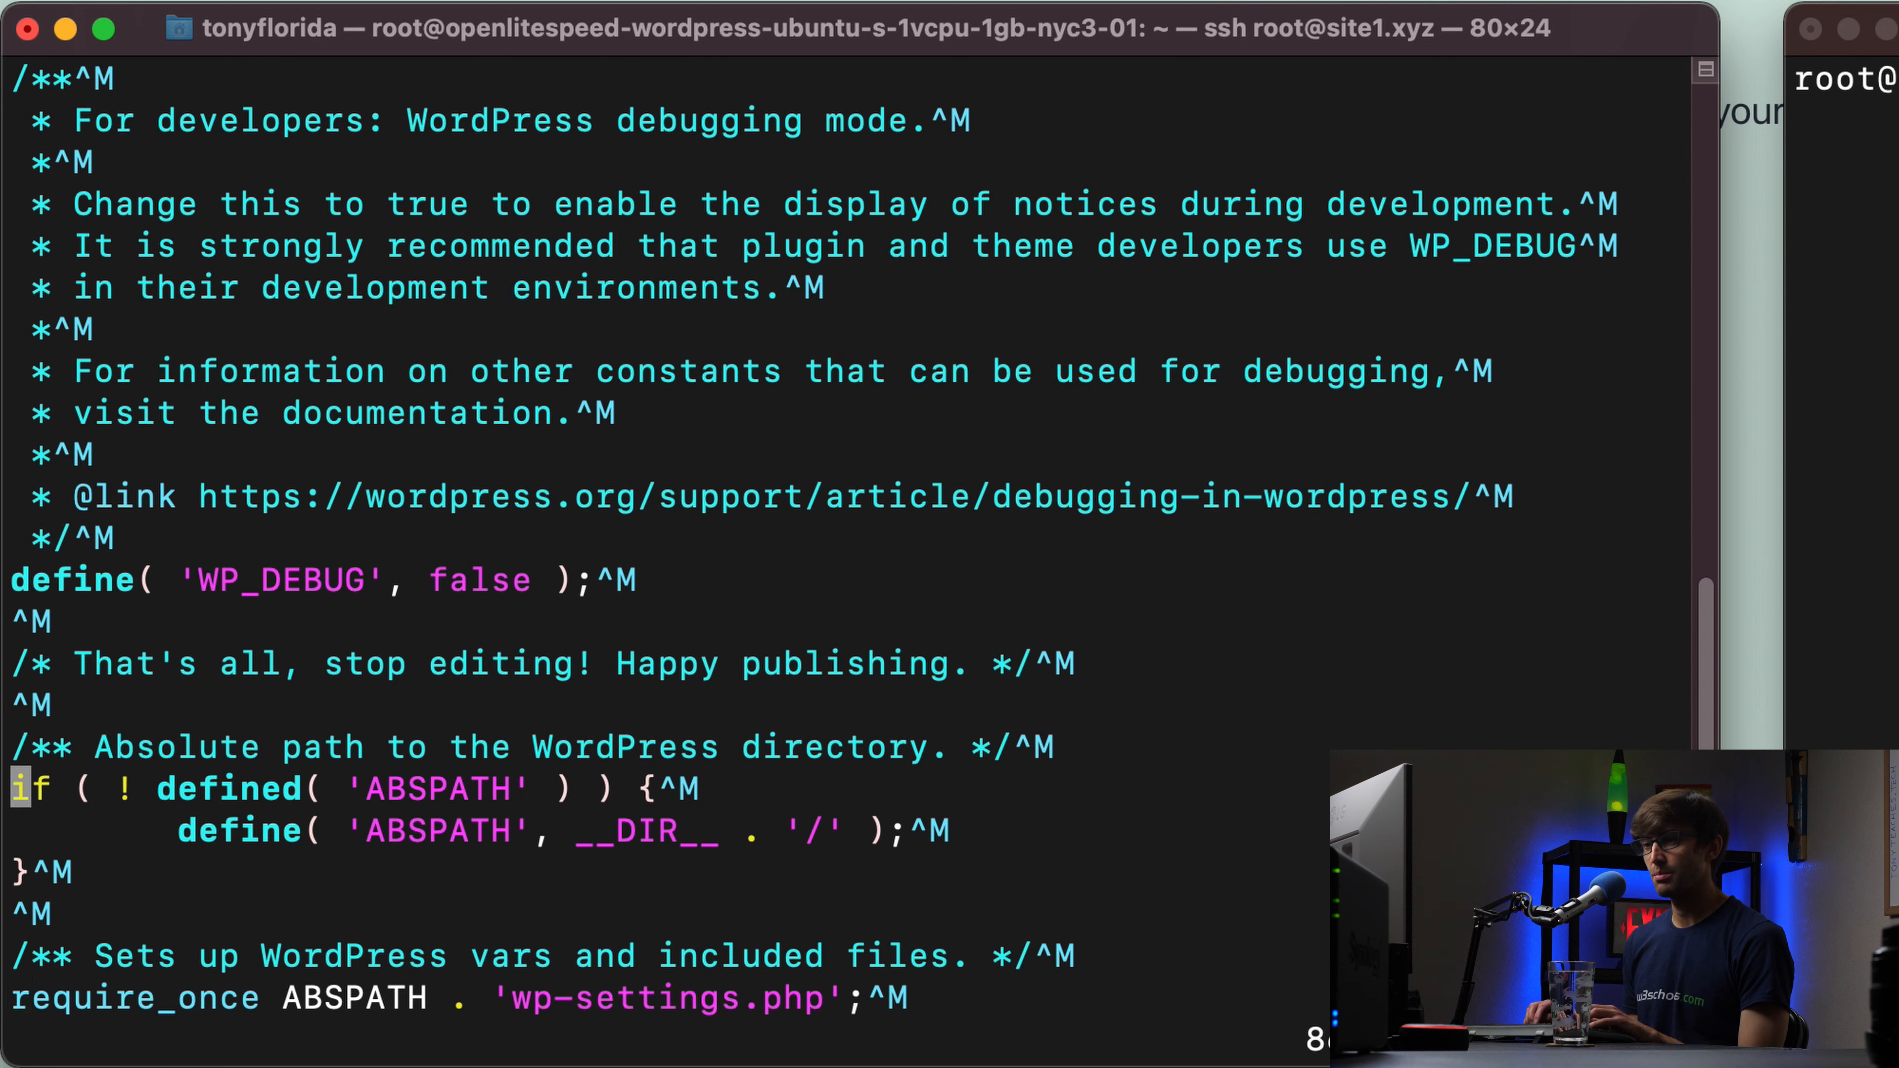
key(Up)
key(Up)
key(Up)
key(Up)
key(Up)
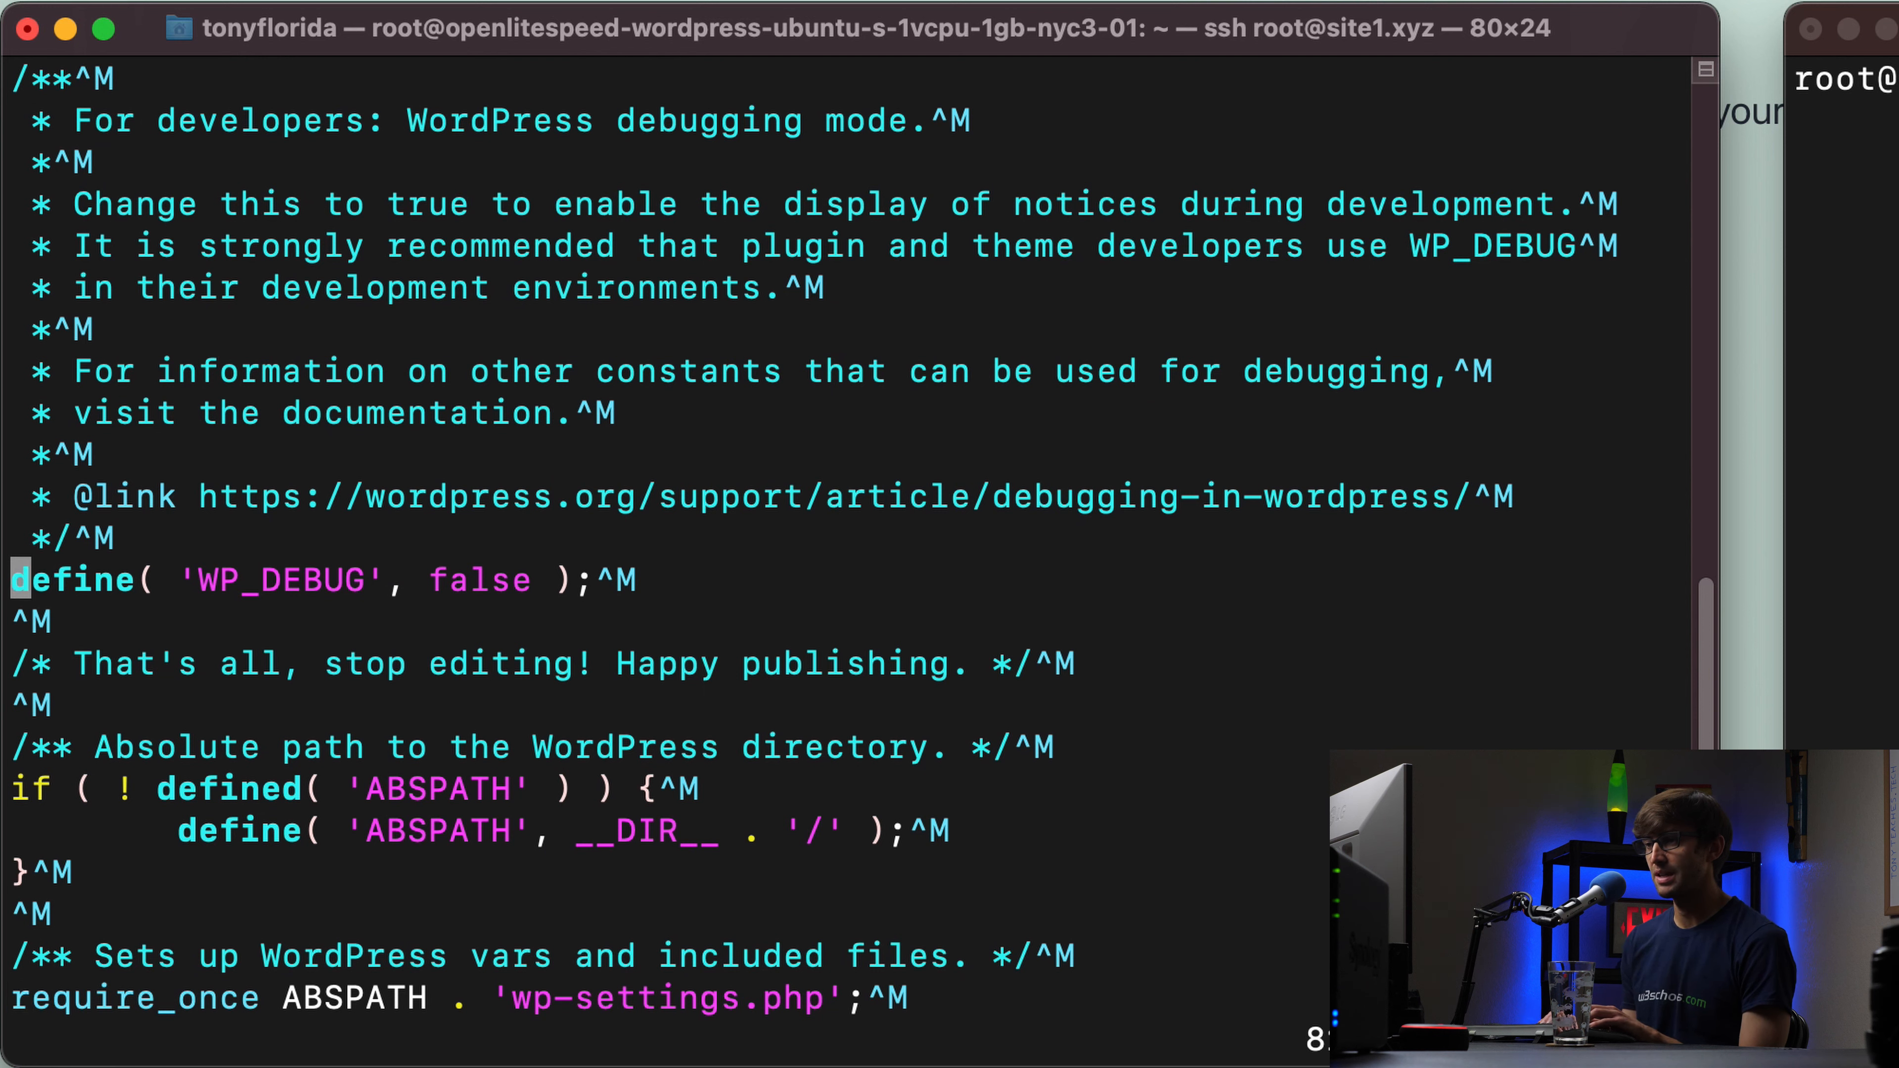
key(o)
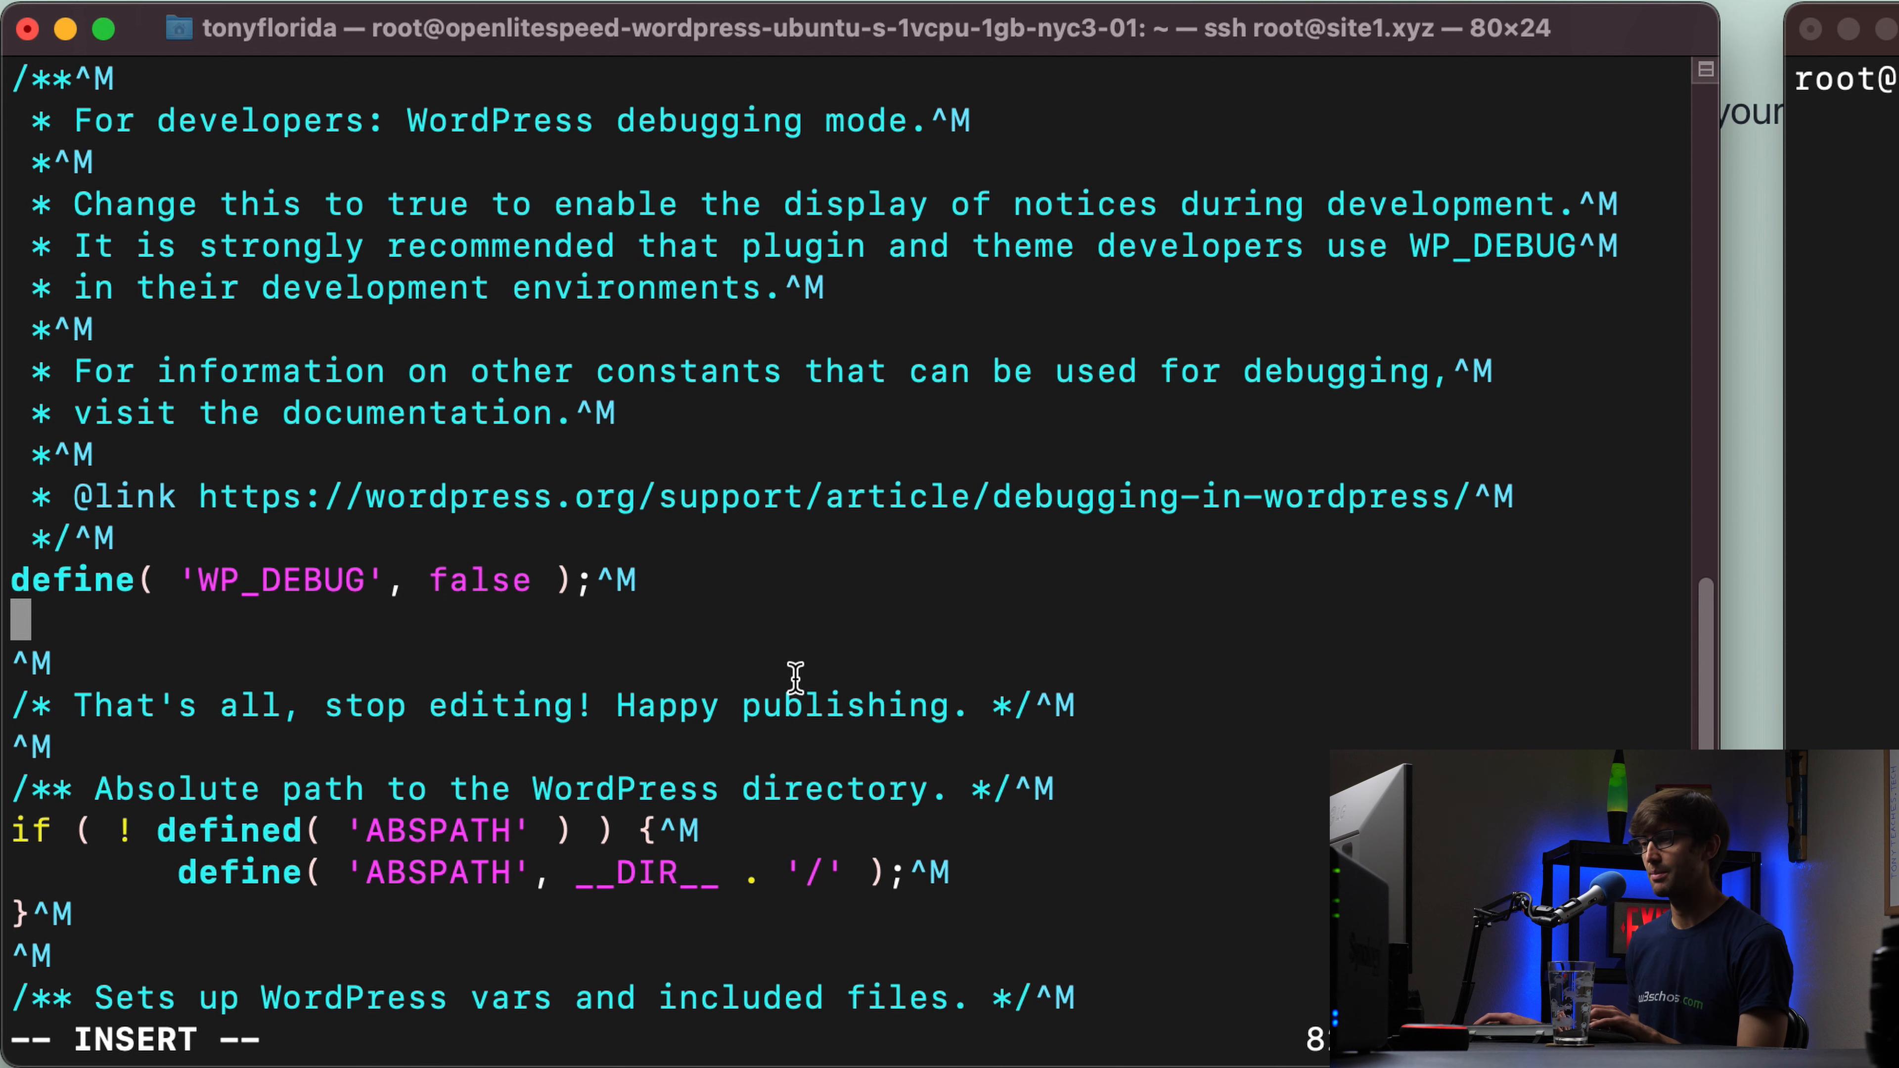
text(define( 'WP_ALLOW_MULTISITE', true );)
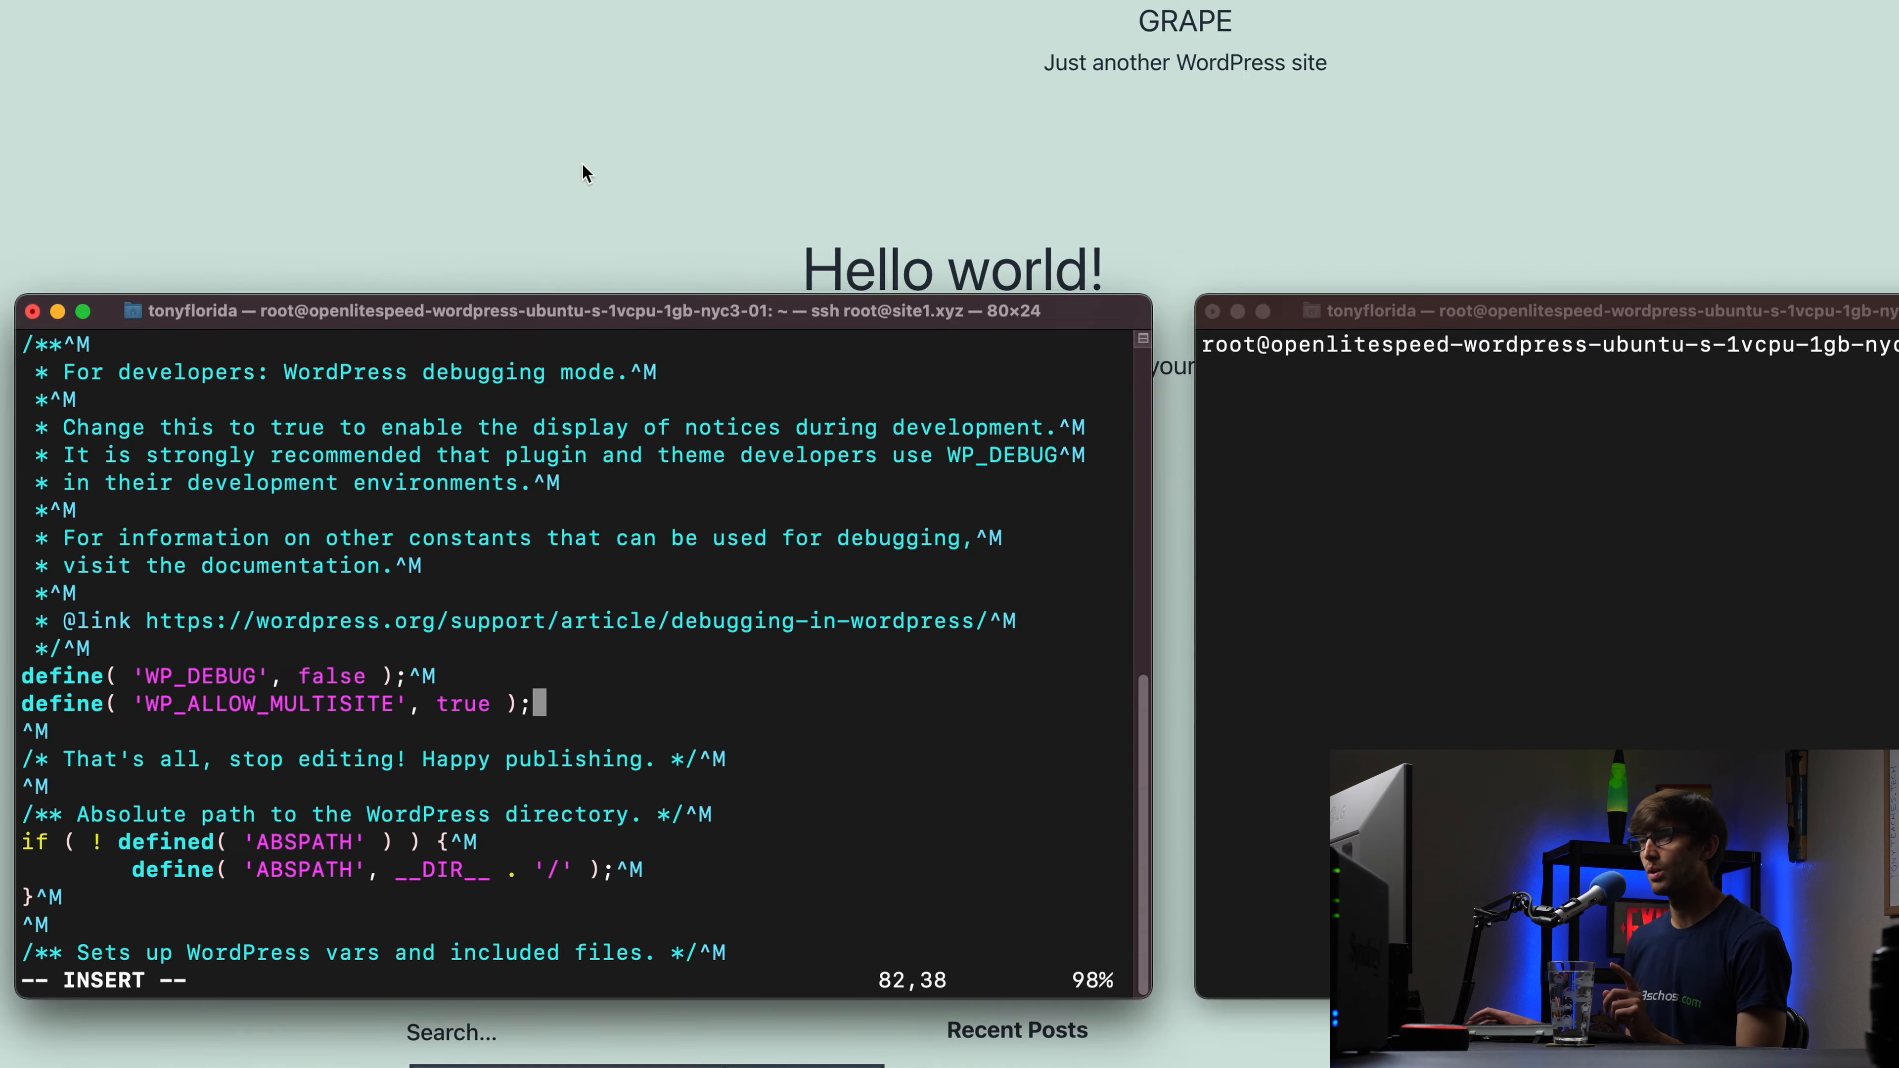
Step: Open the Grape site's admin dashboard in the browser
click(466, 314)
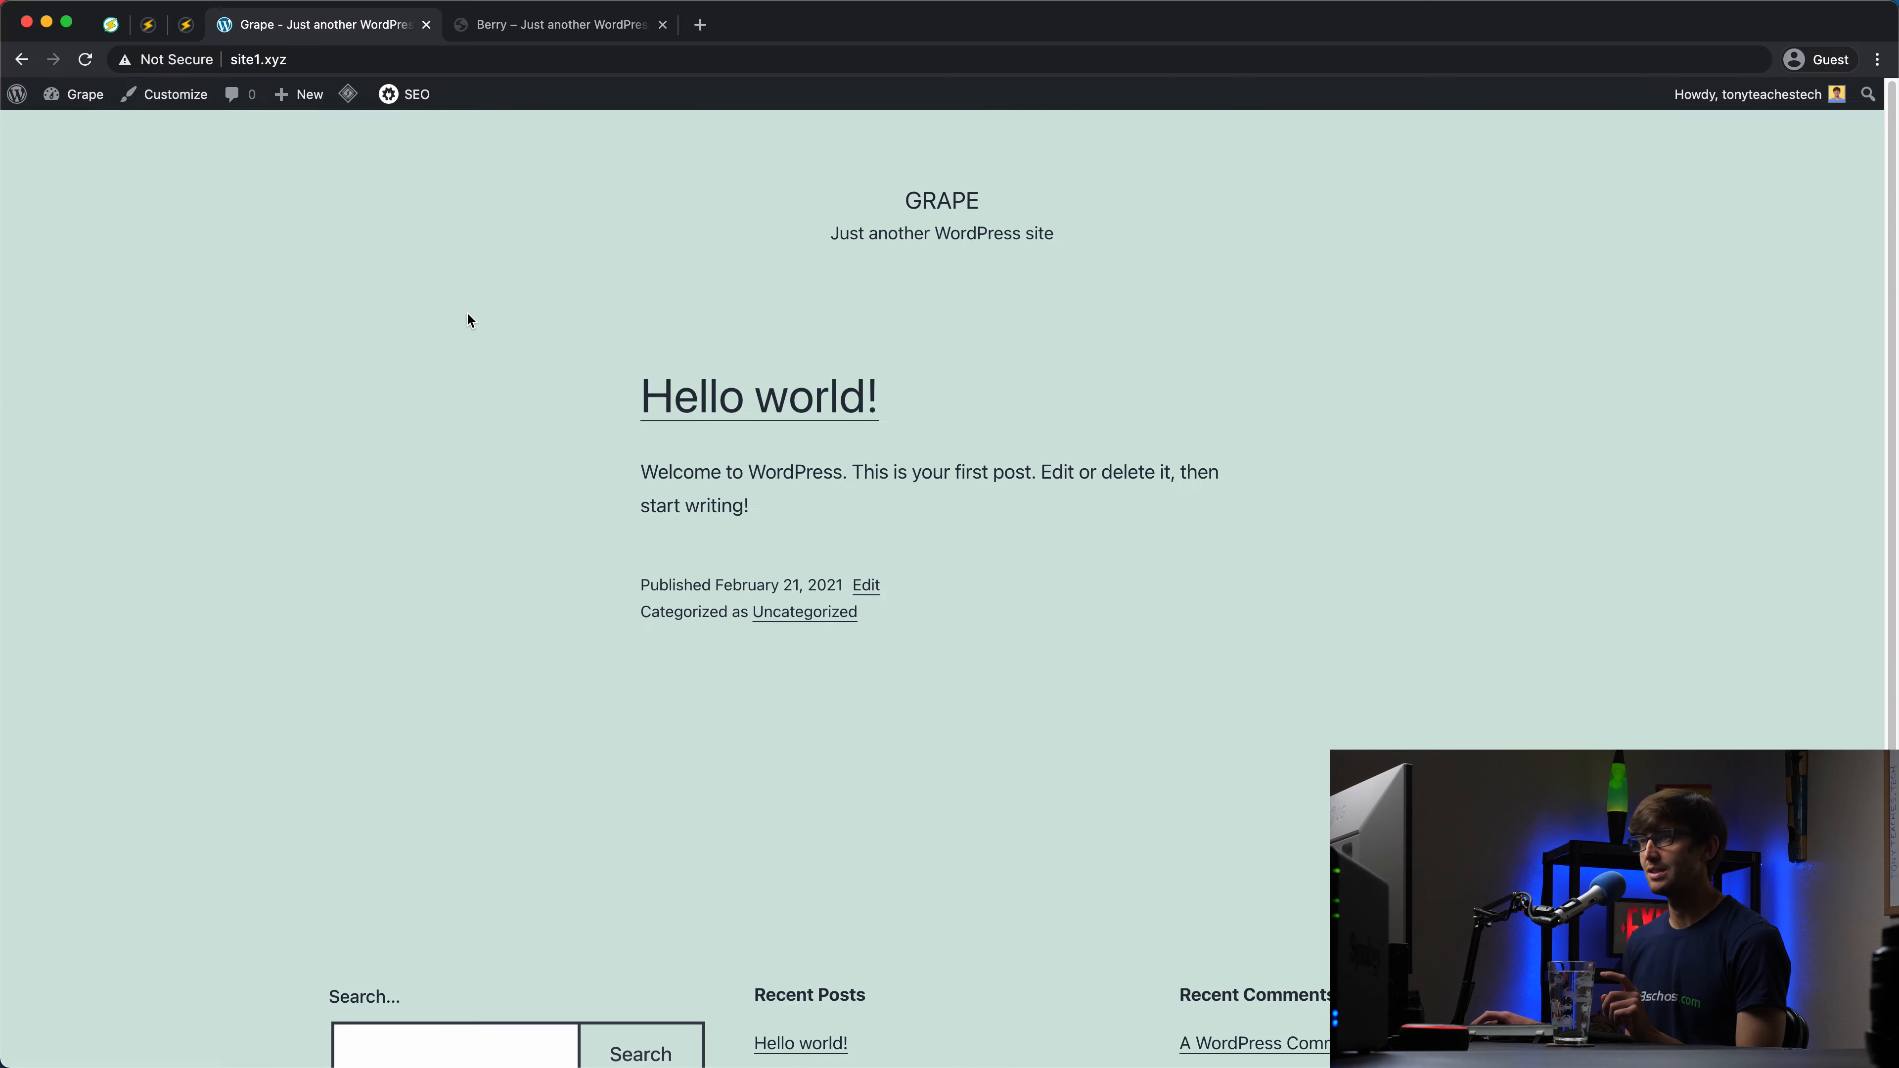
click(76, 129)
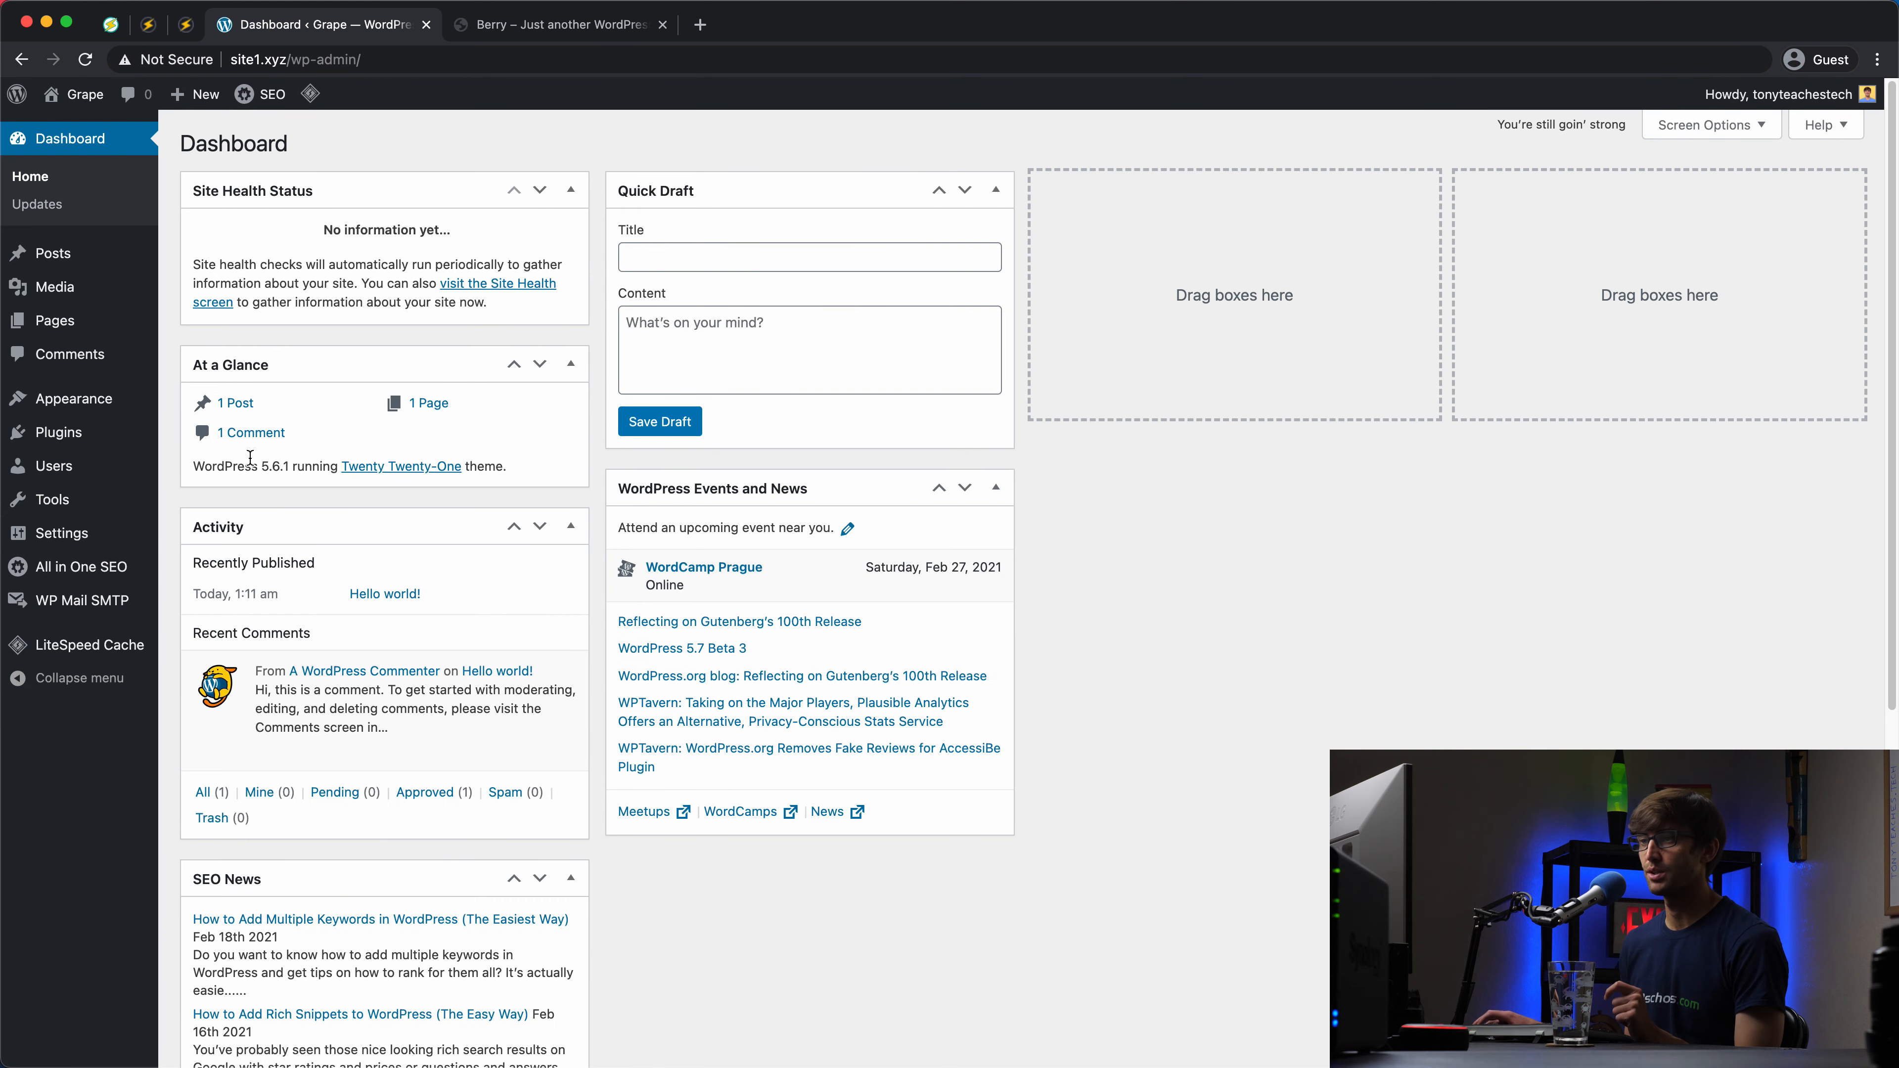
mouse_move(135, 499)
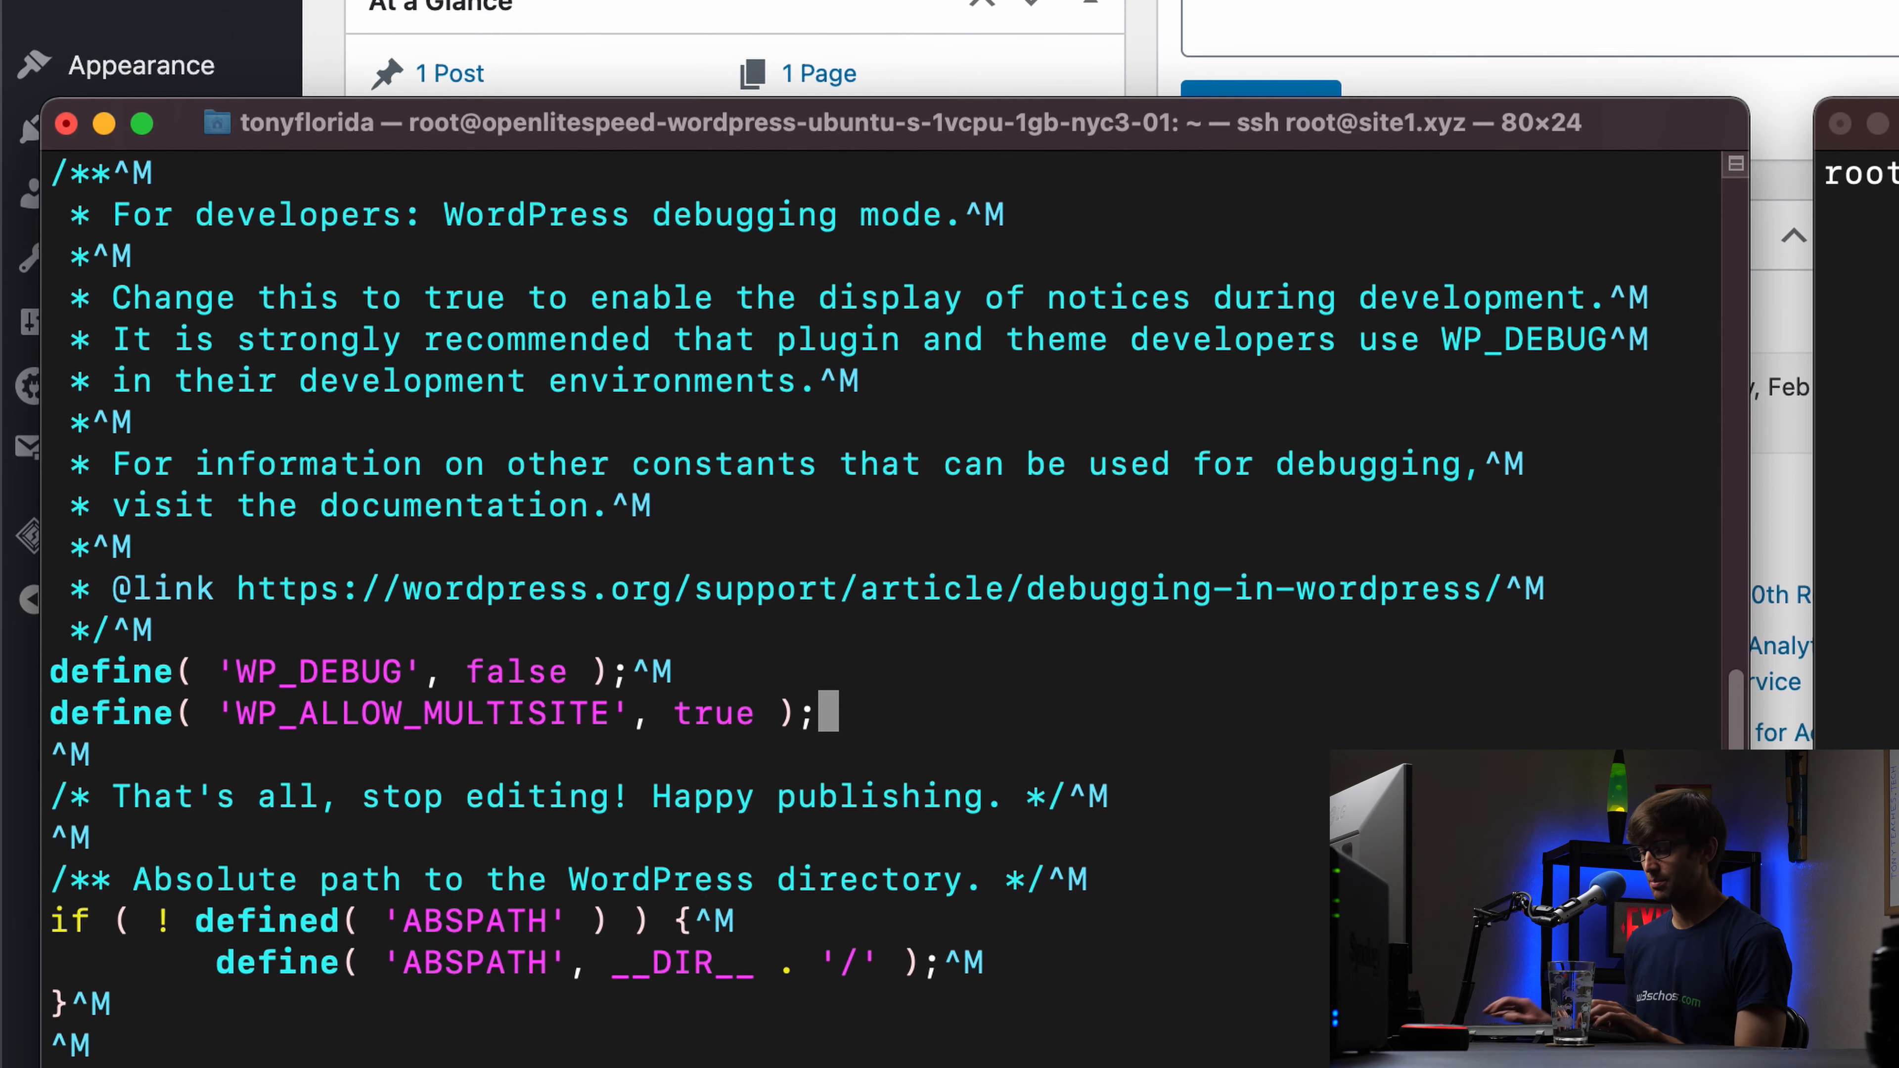
Step: Save wp-config.php with :wq and reload the dashboard to reveal Network Setup under Tools
text(:)
key(BackSpace)
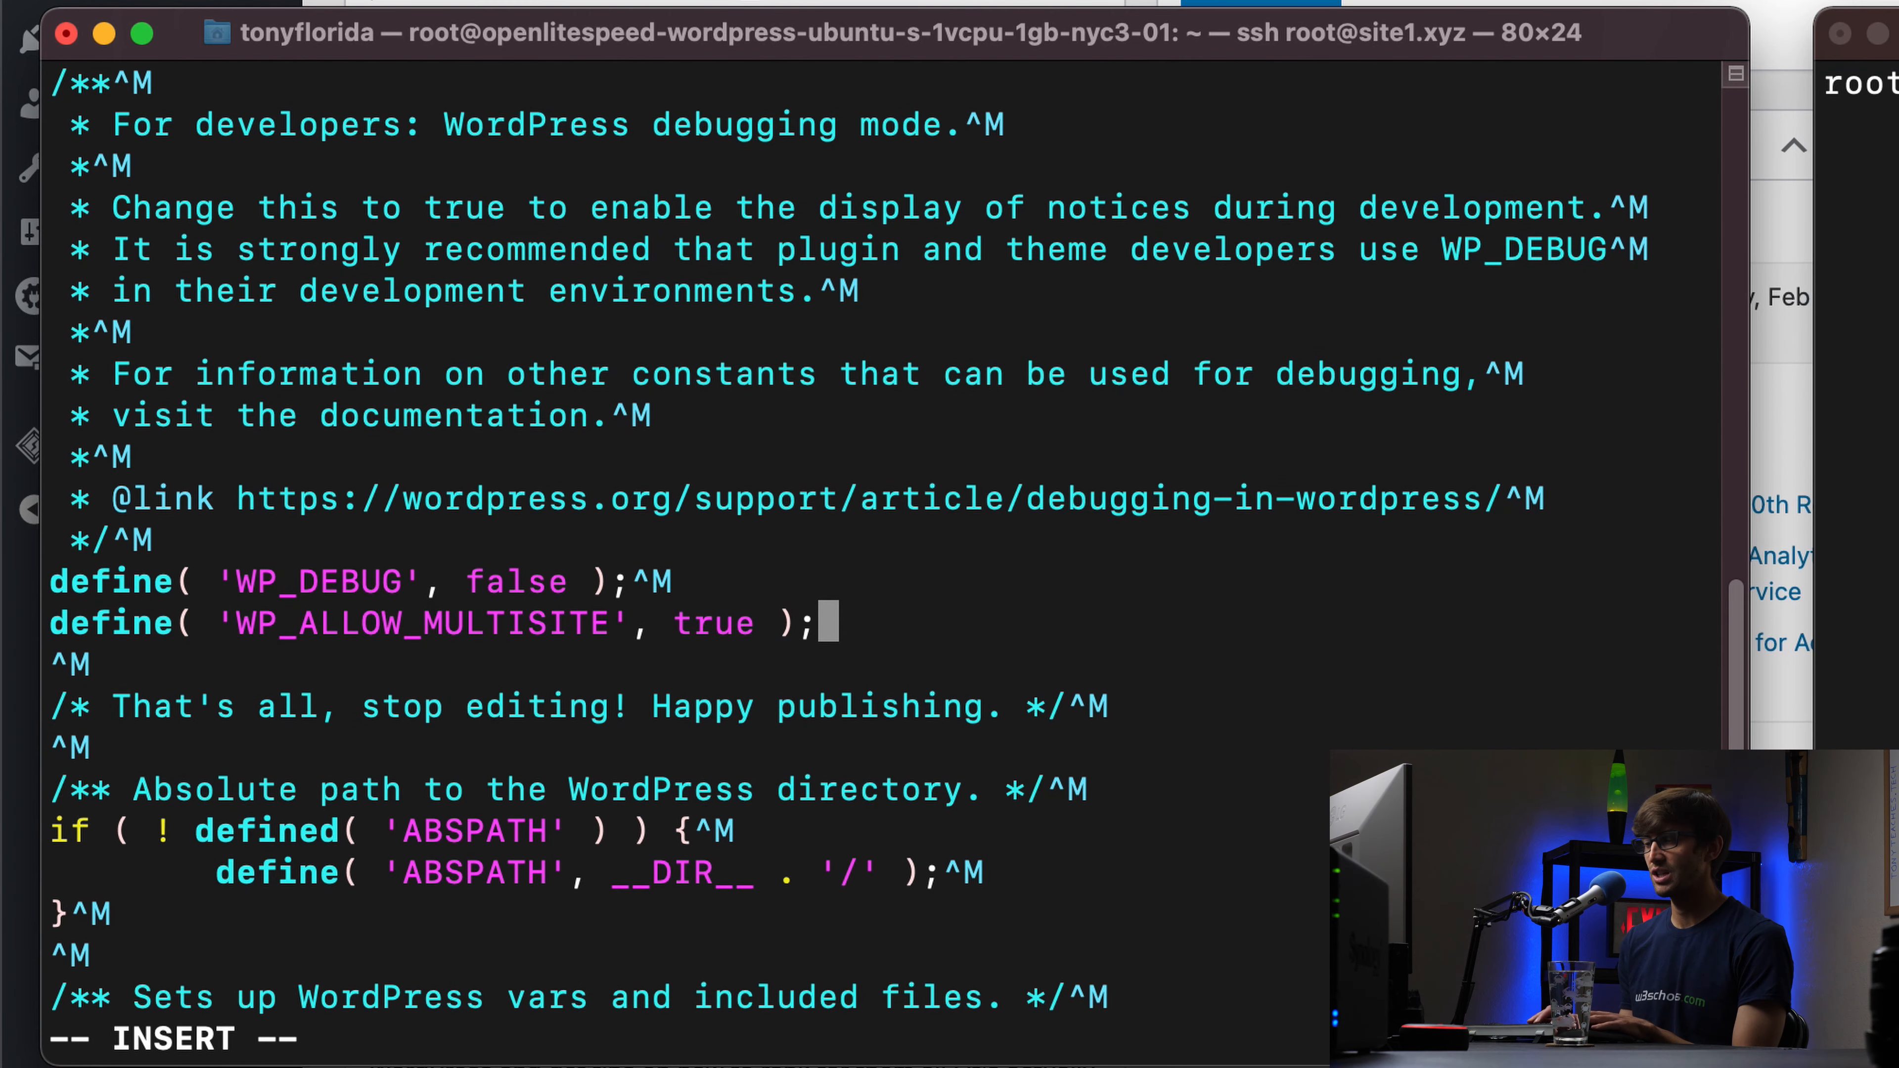
key(Escape)
text(:wq)
key(Return)
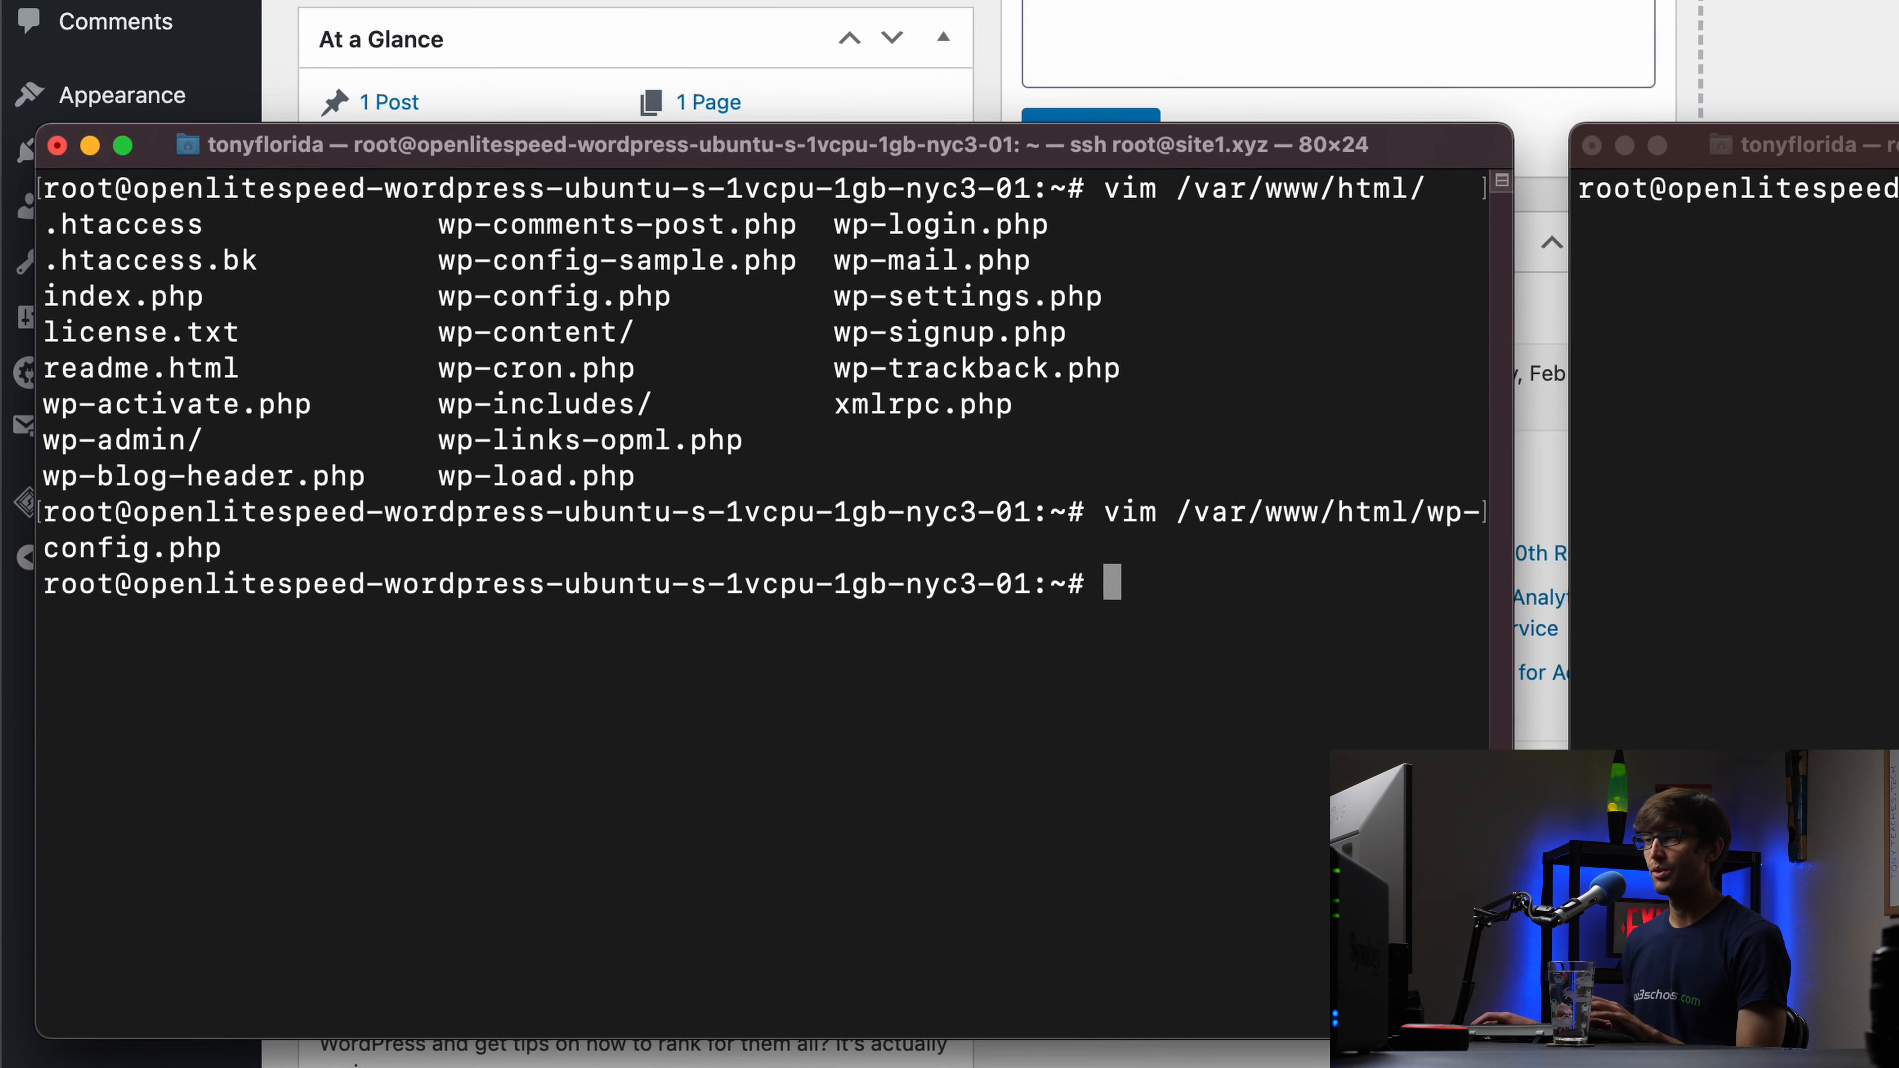
click(84, 38)
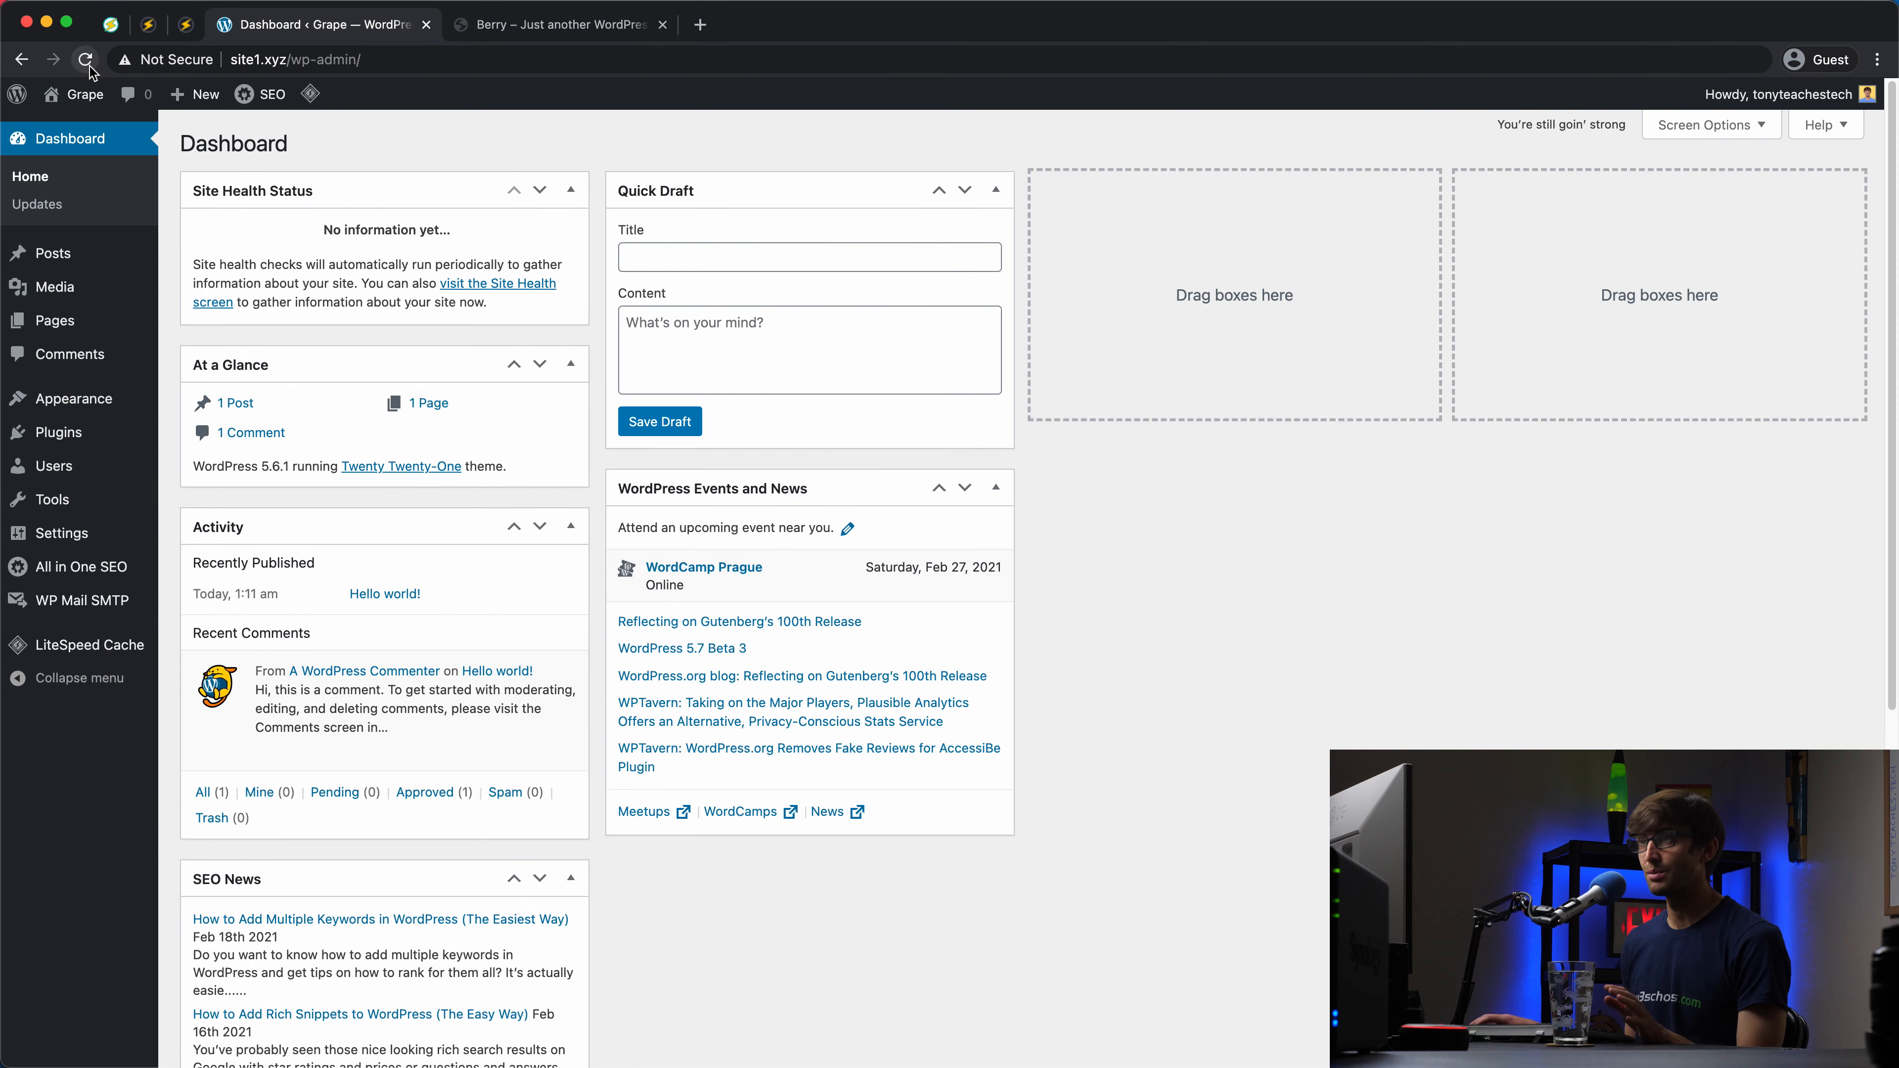
click(88, 32)
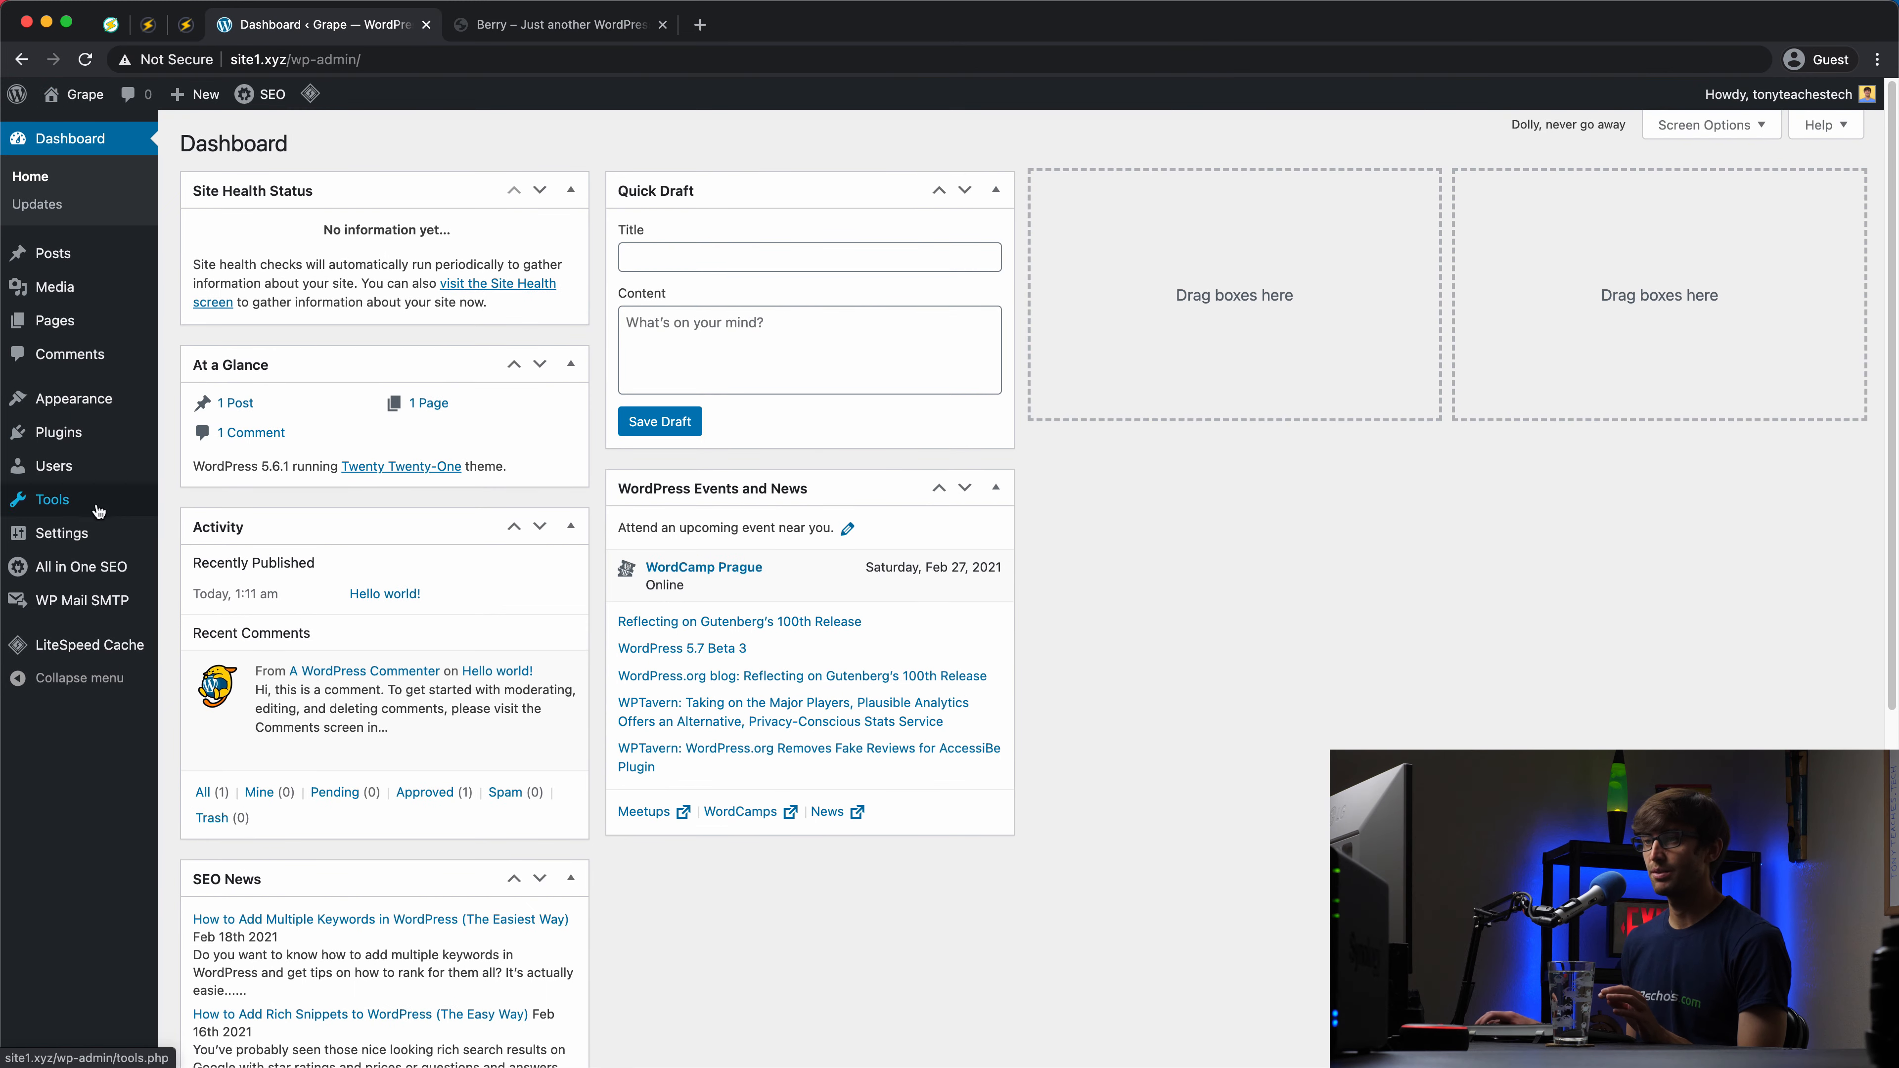
mouse_move(52, 499)
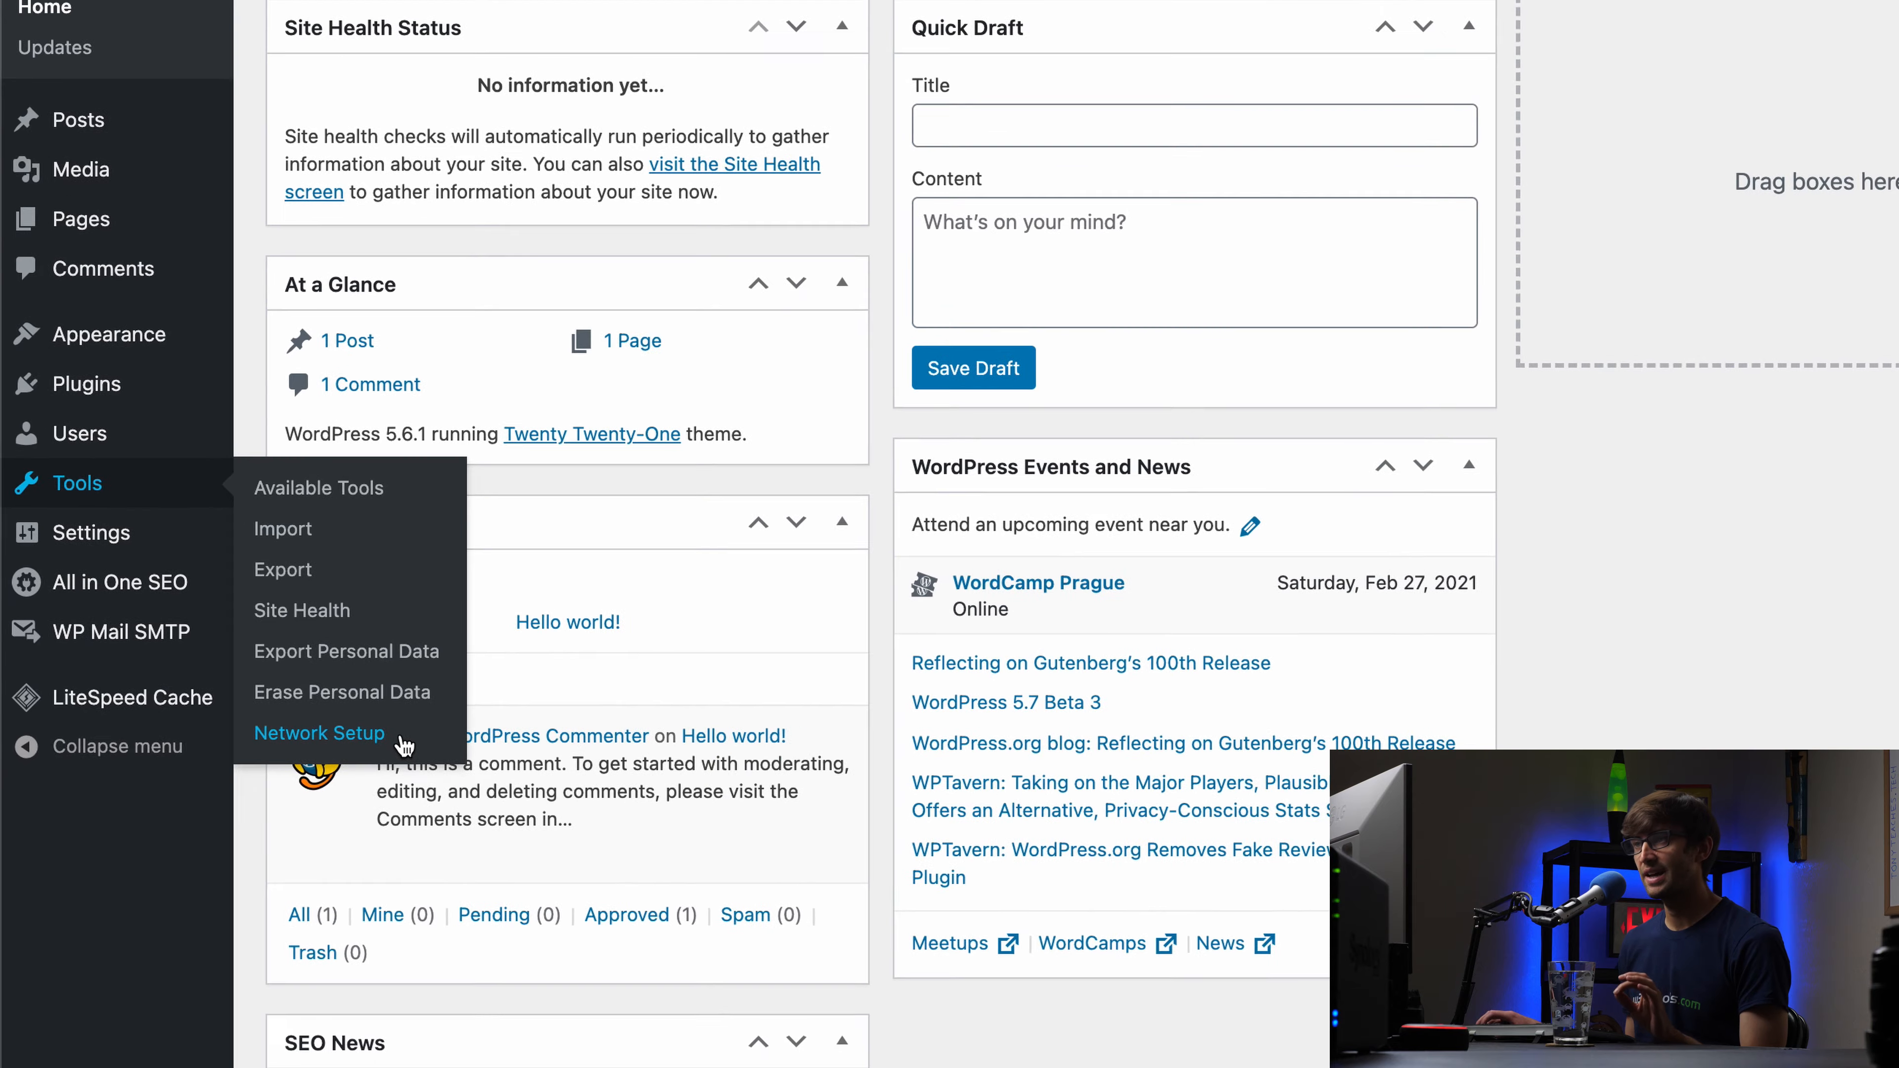
Step: Visit Network Setup, then go to the Grape site's installed plugins list
click(529, 807)
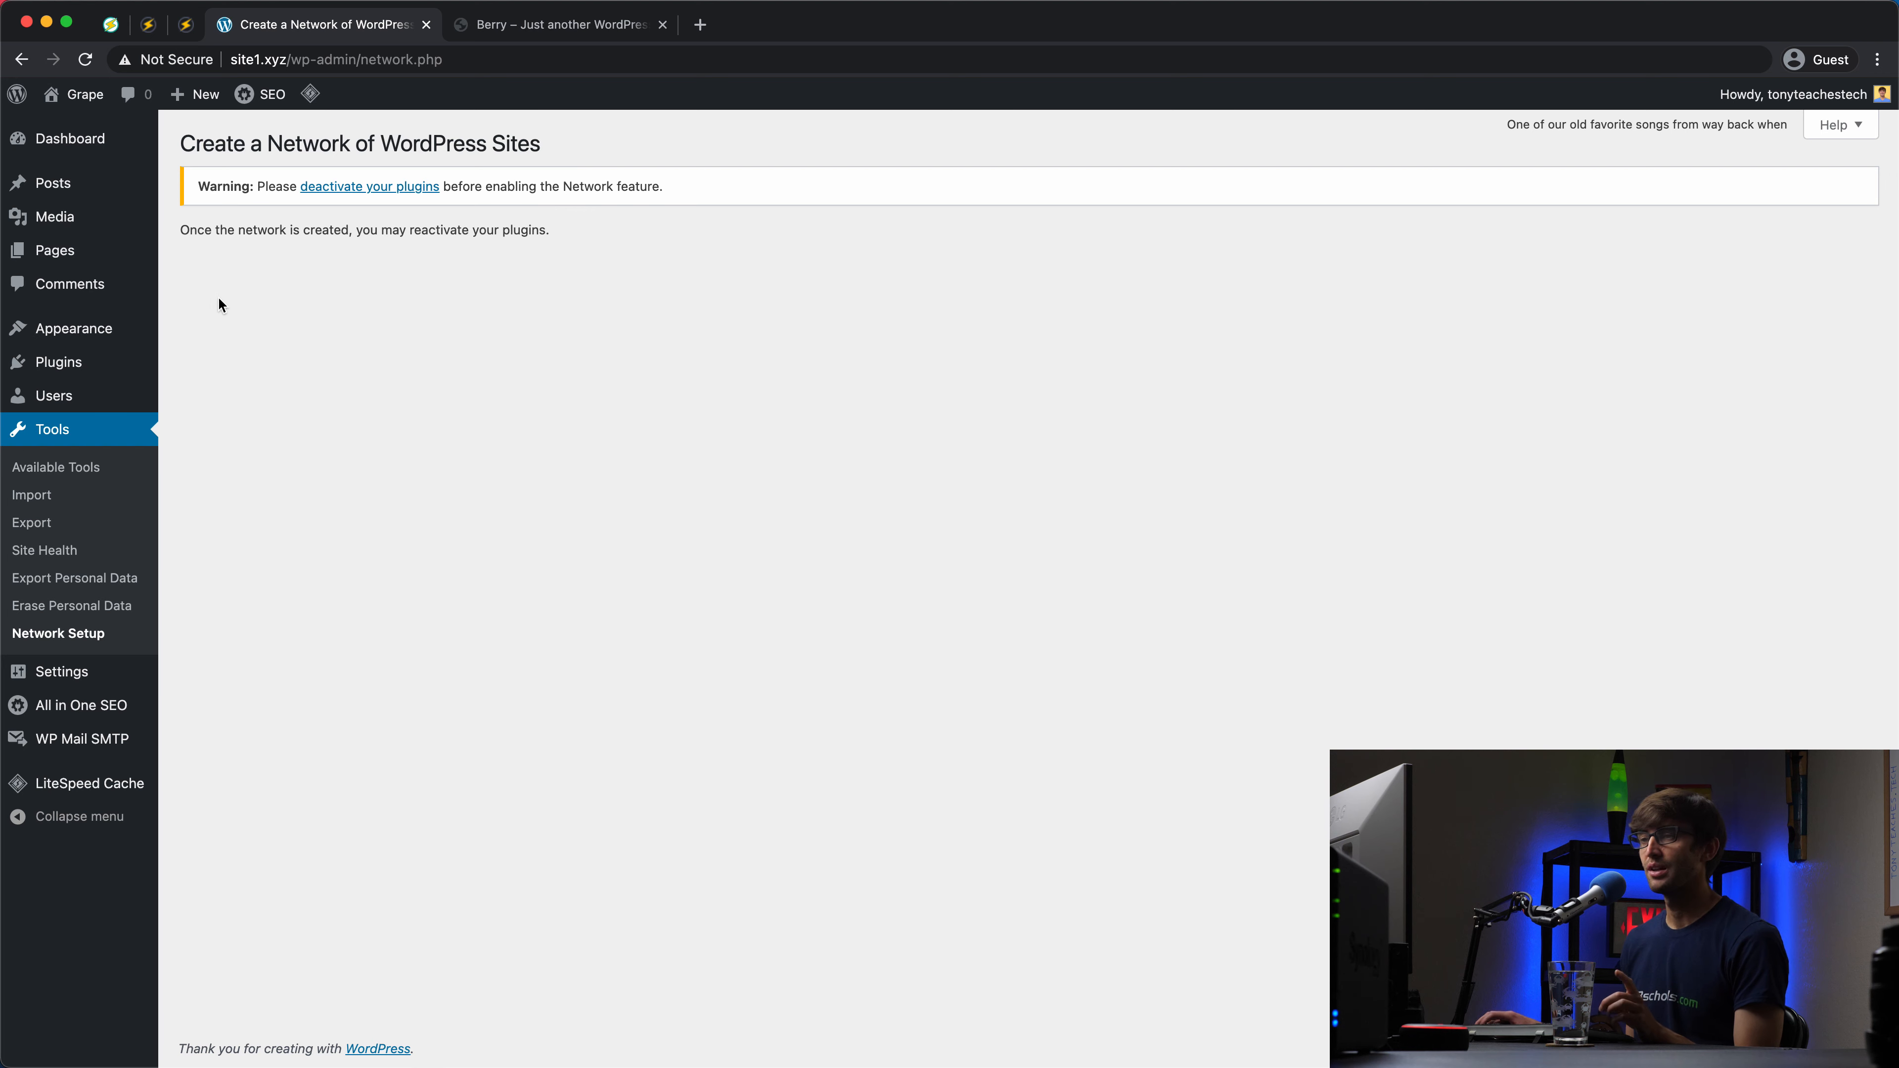
mouse_move(89, 374)
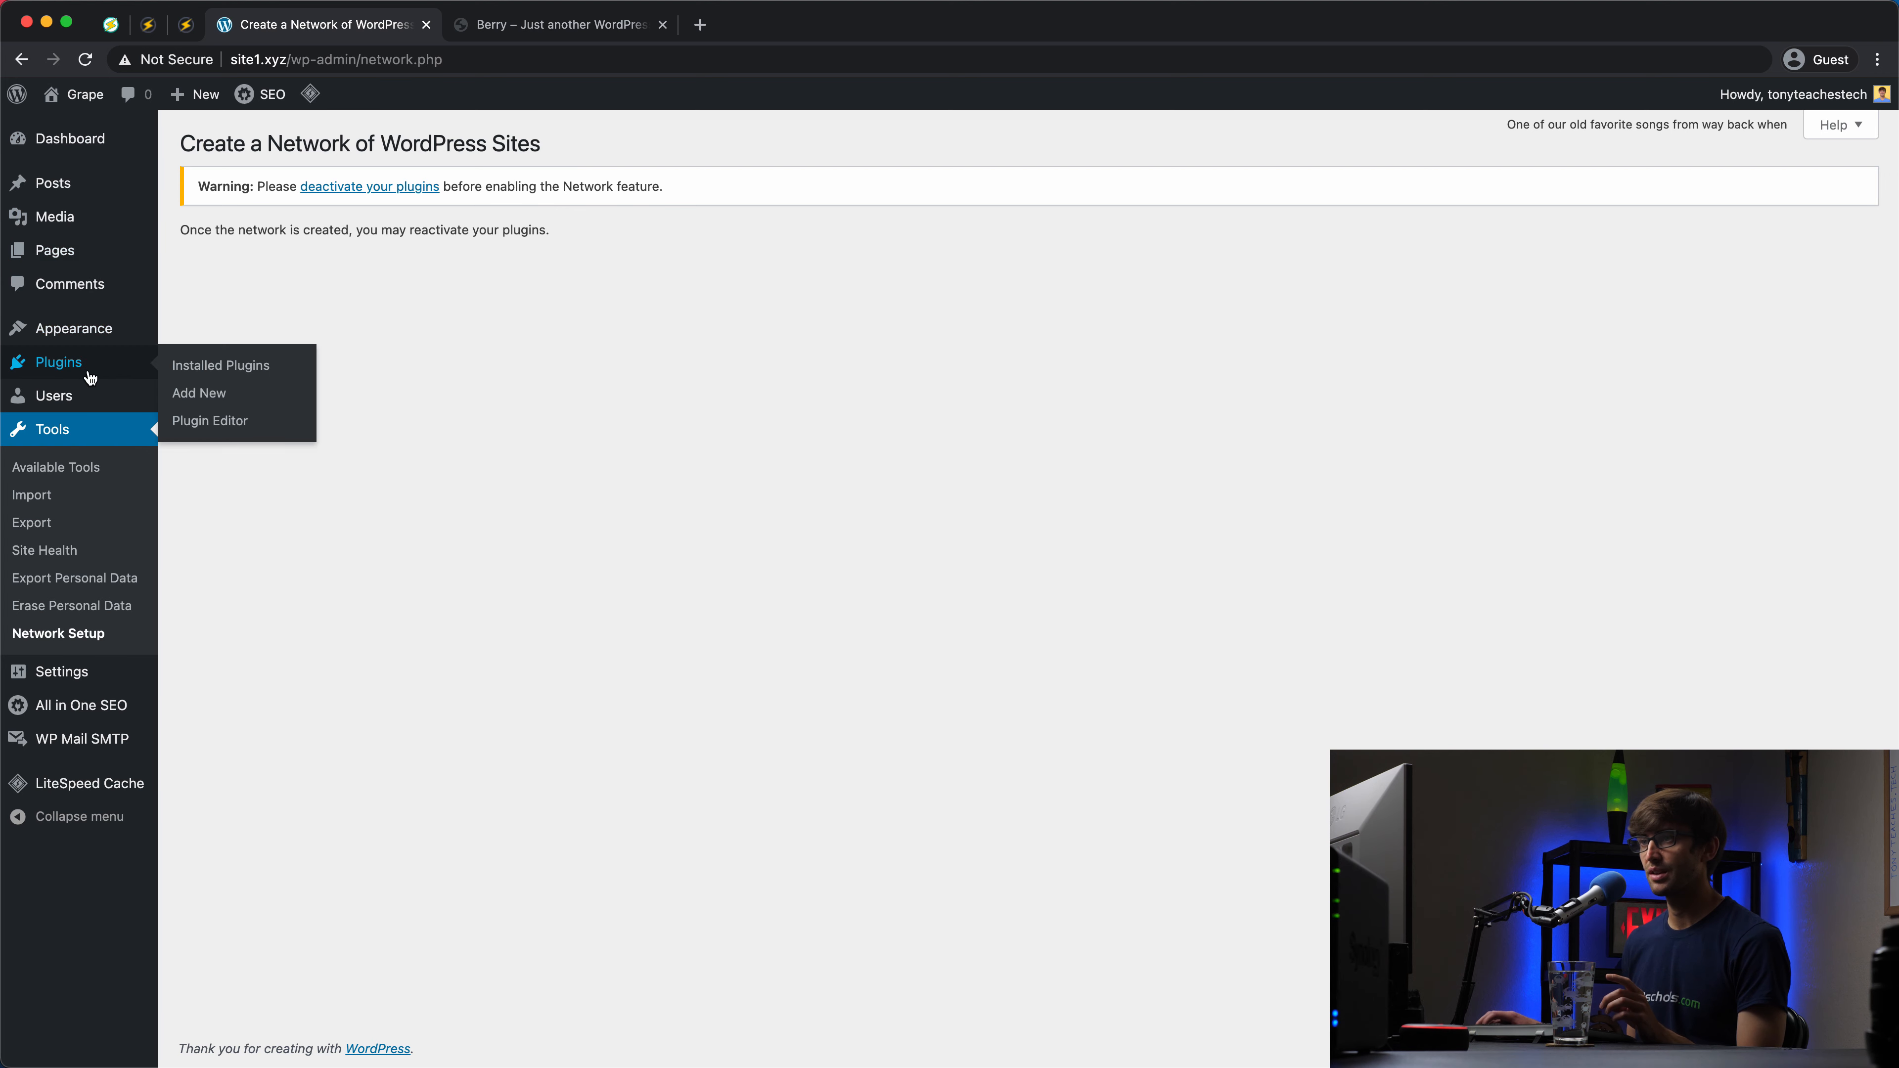
click(228, 365)
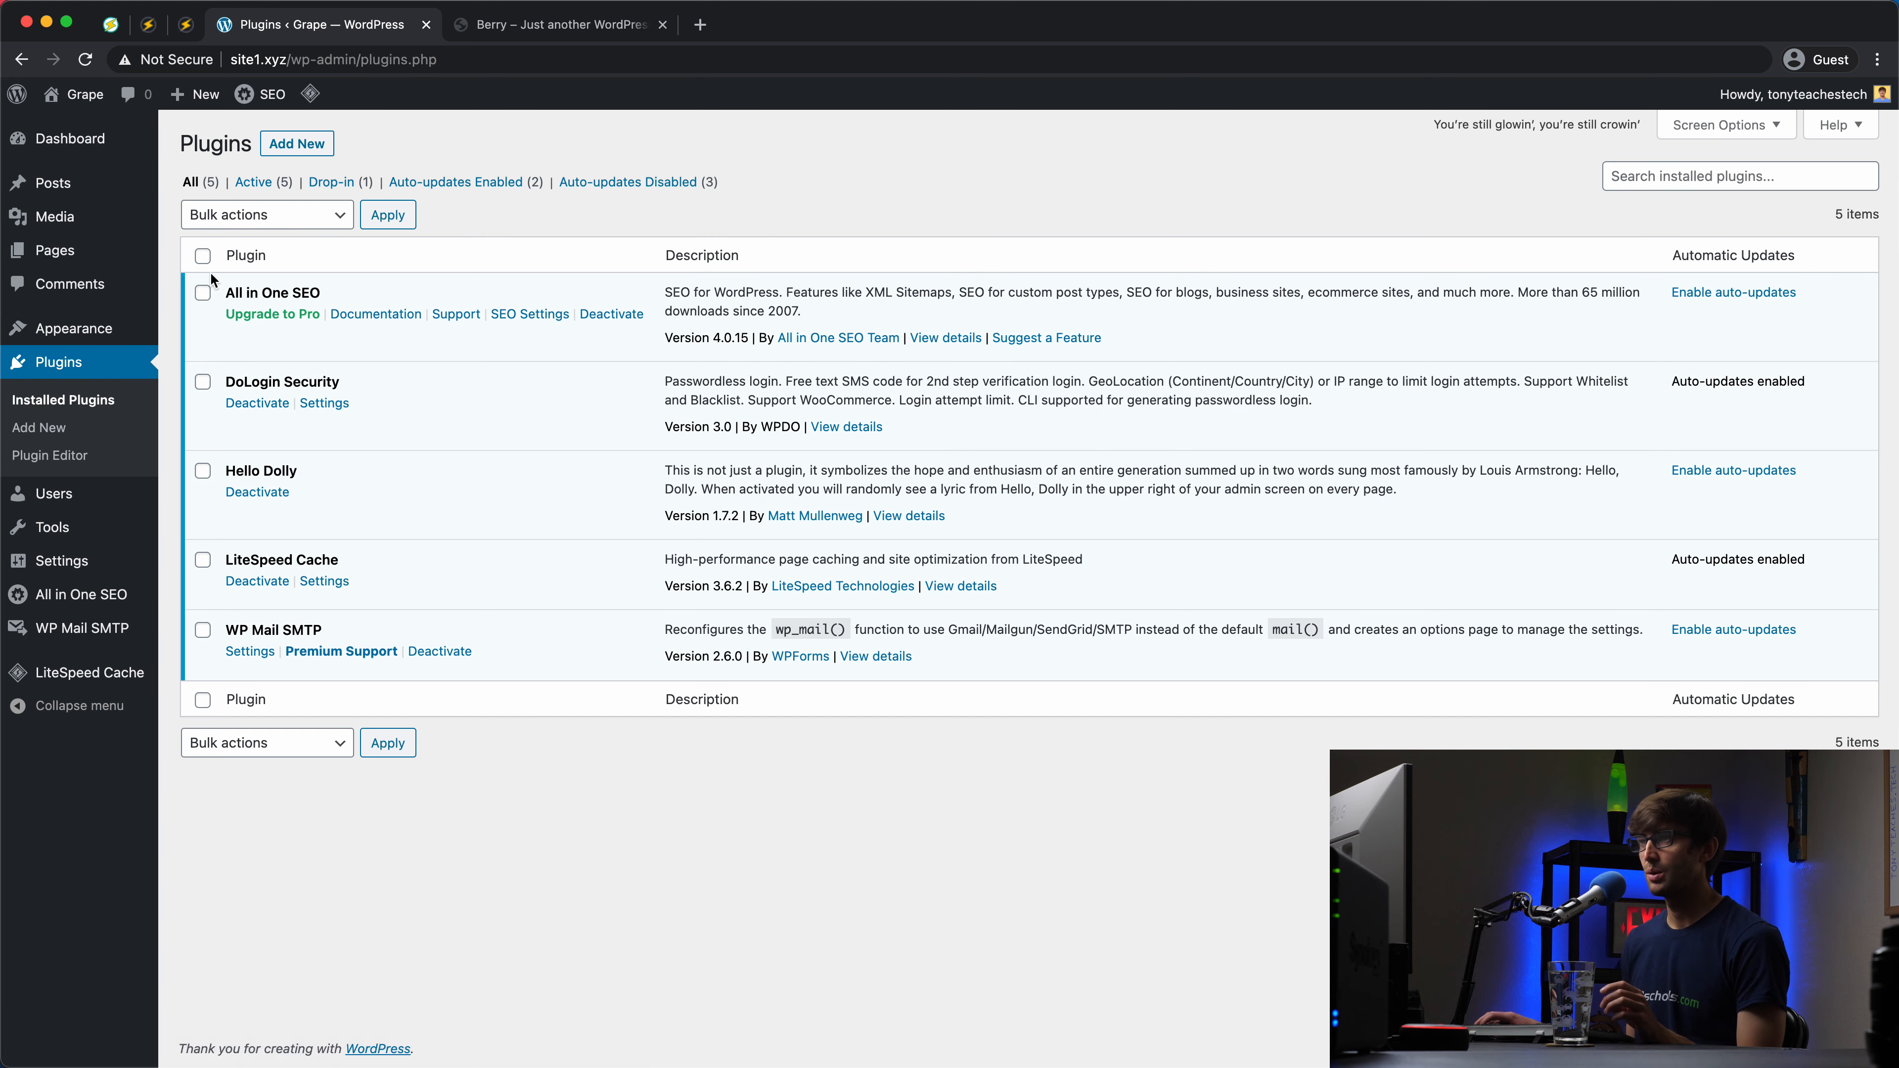
Step: Select all five plugins and apply the Deactivate bulk action
click(201, 256)
click(247, 217)
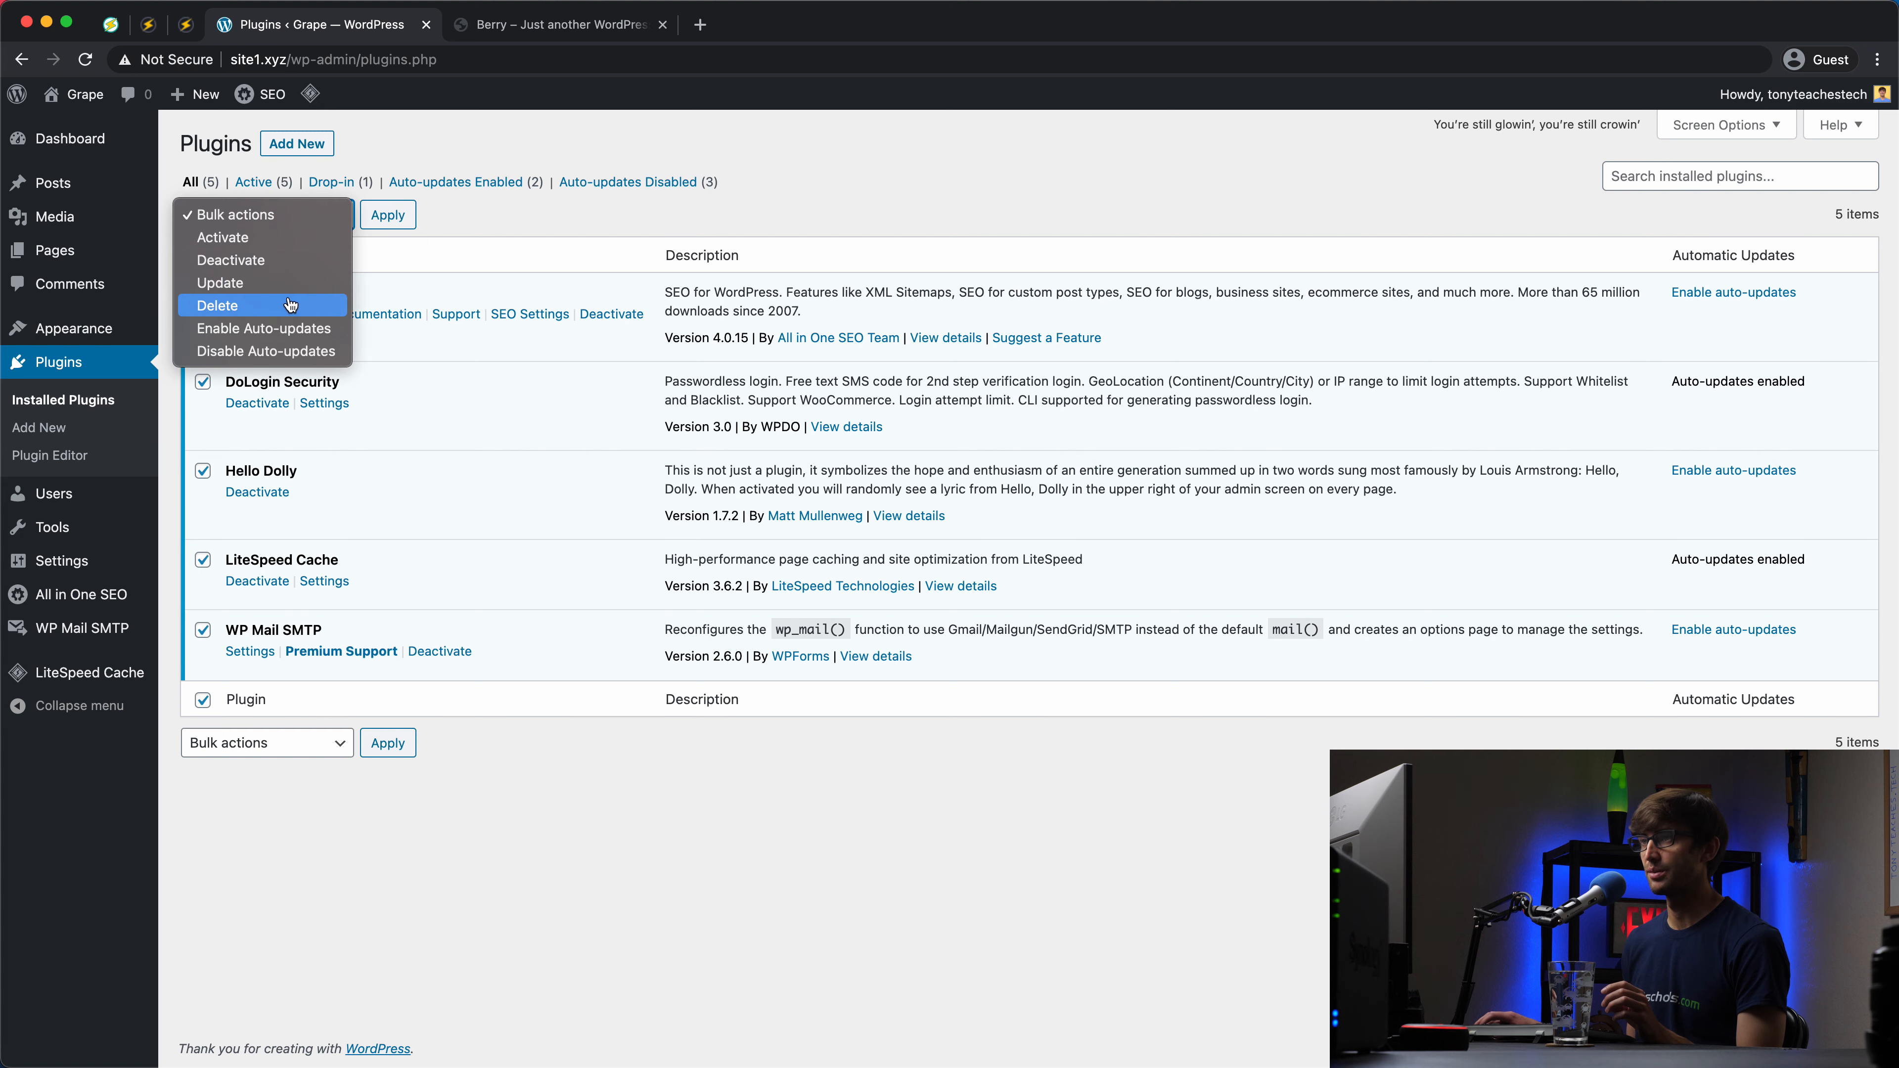
click(321, 260)
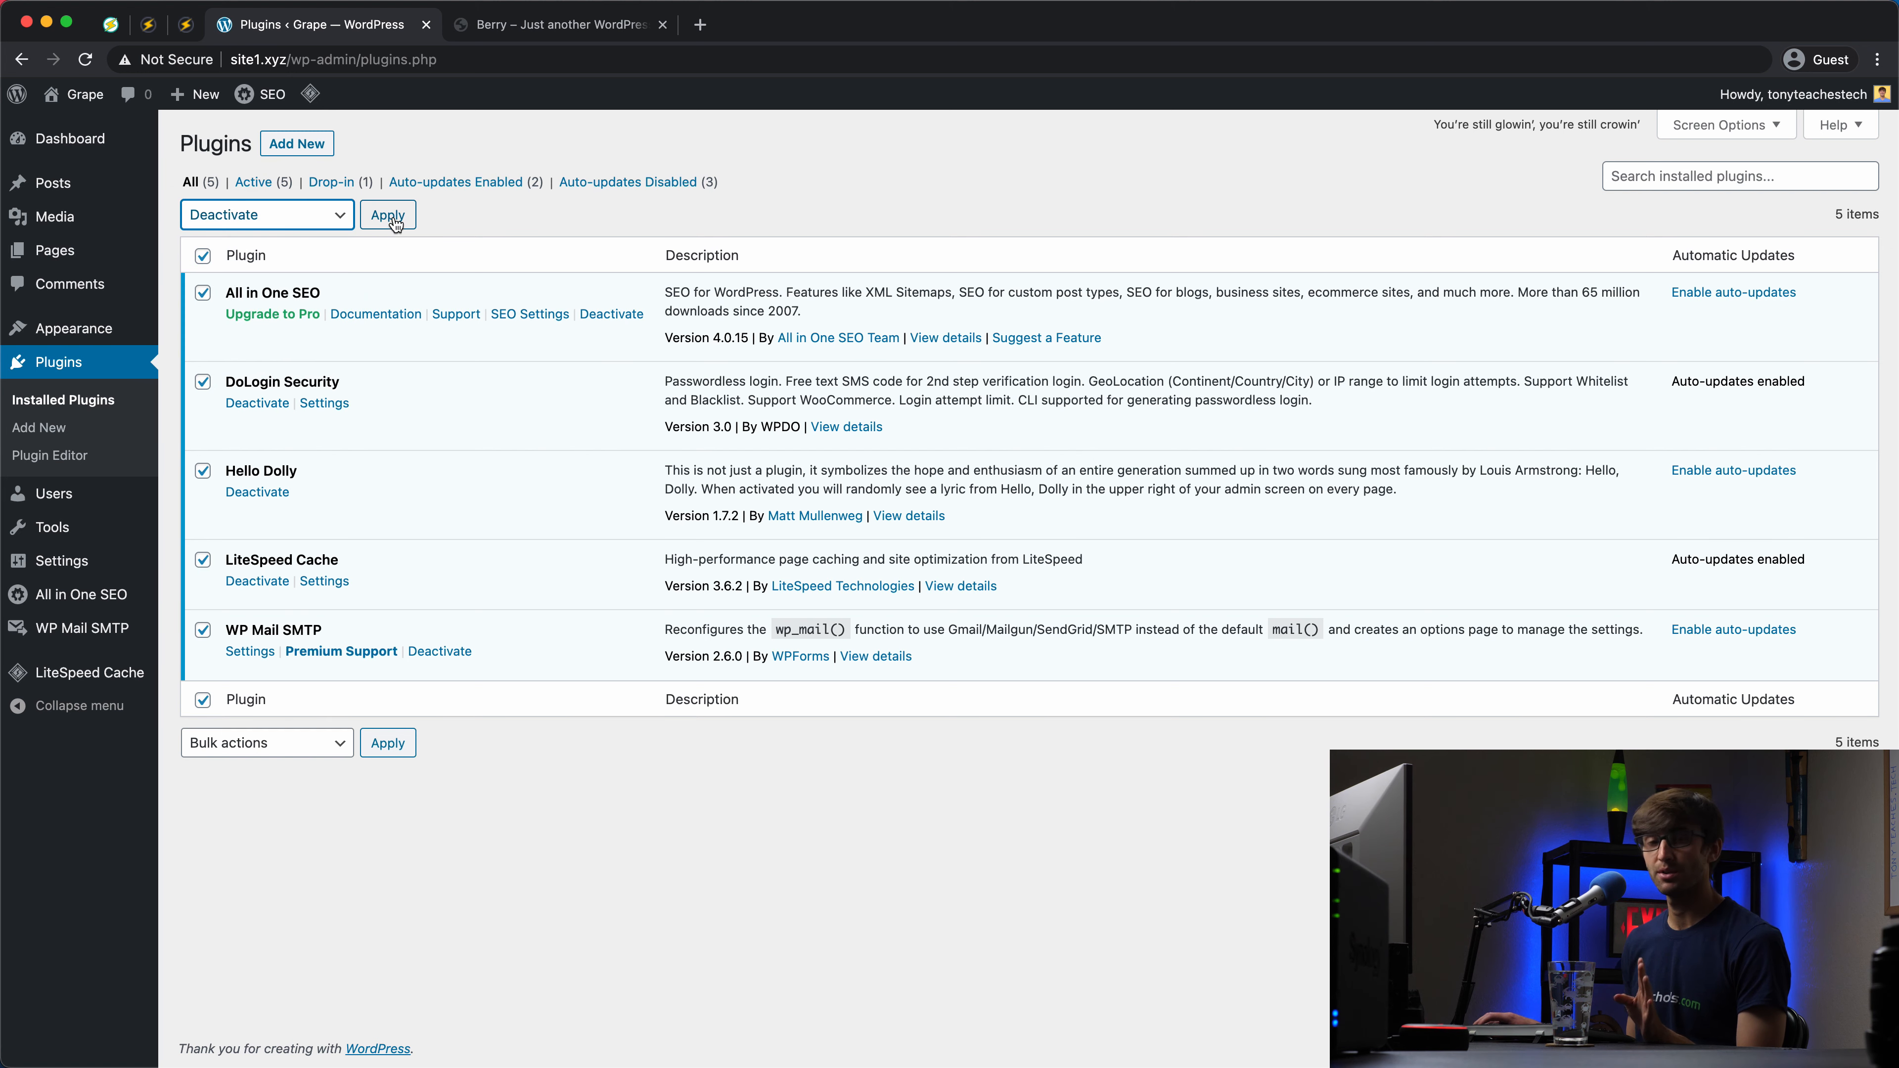
click(389, 216)
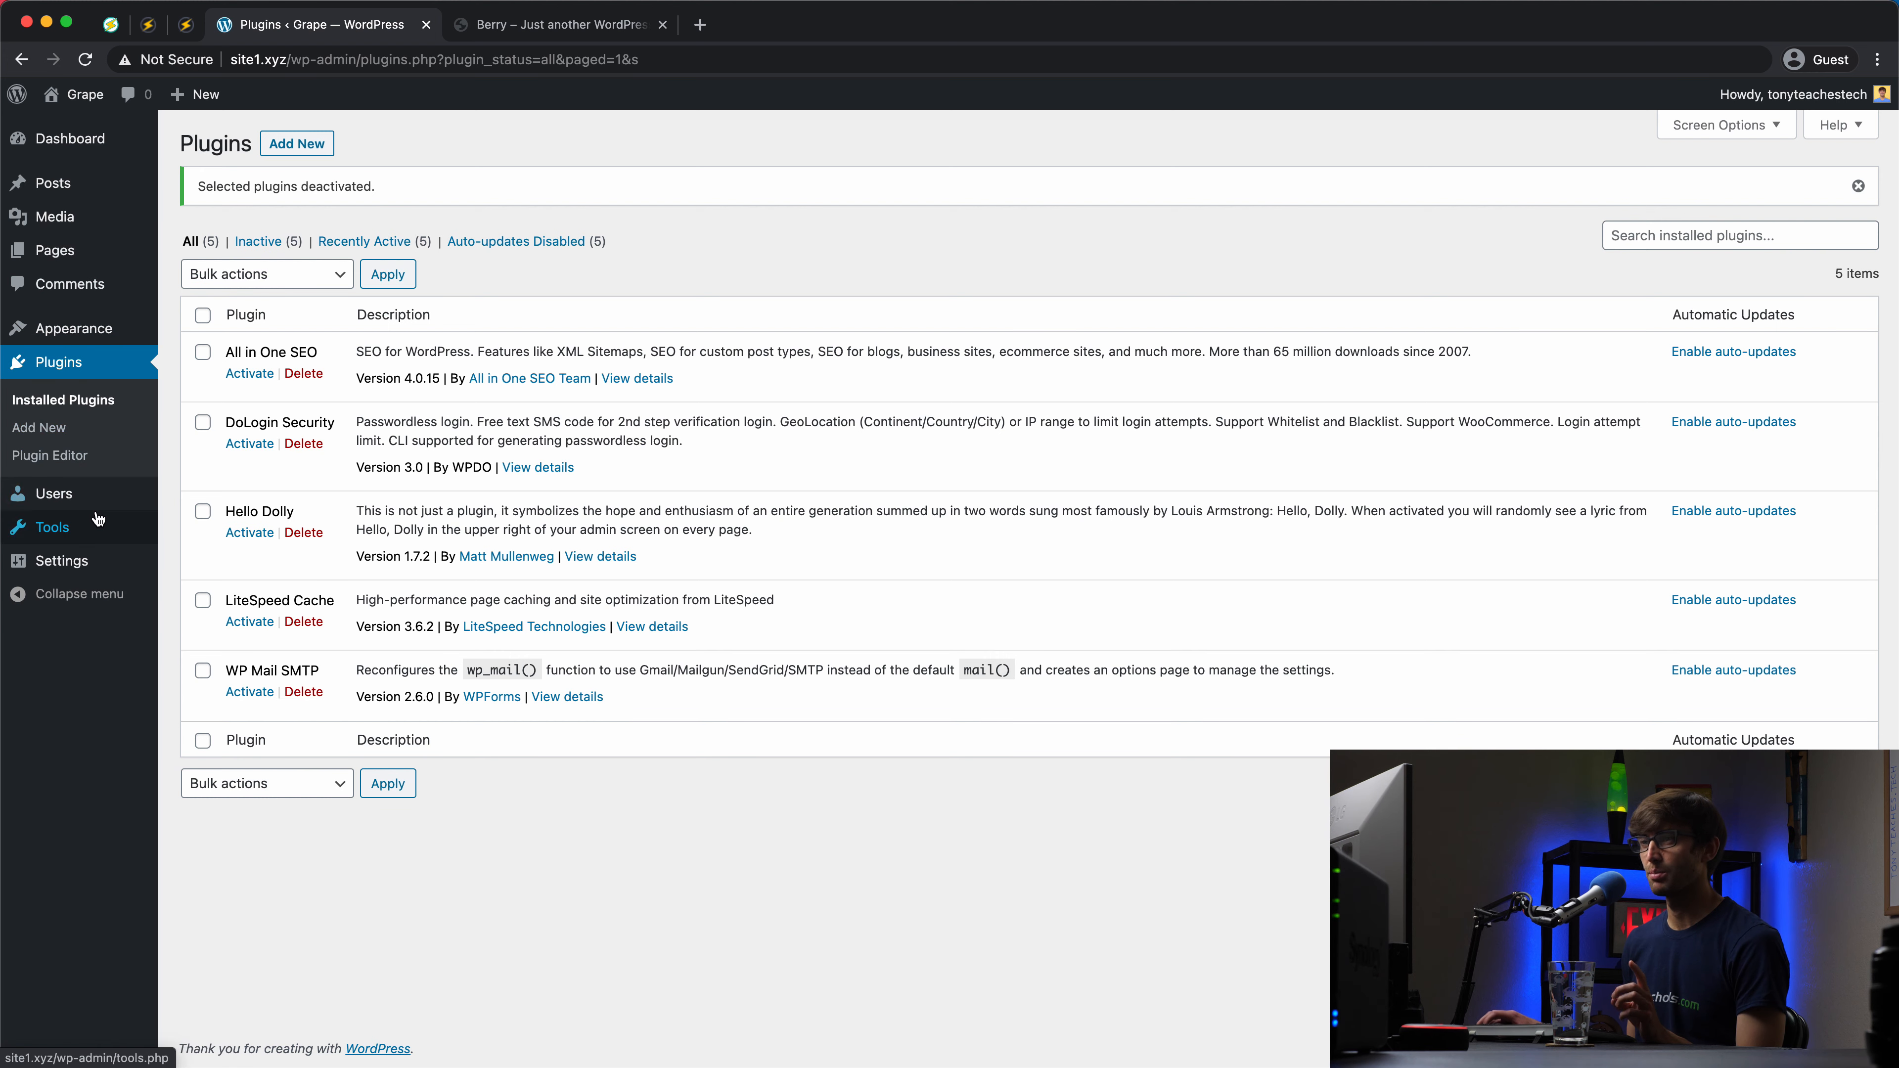
mouse_move(102, 529)
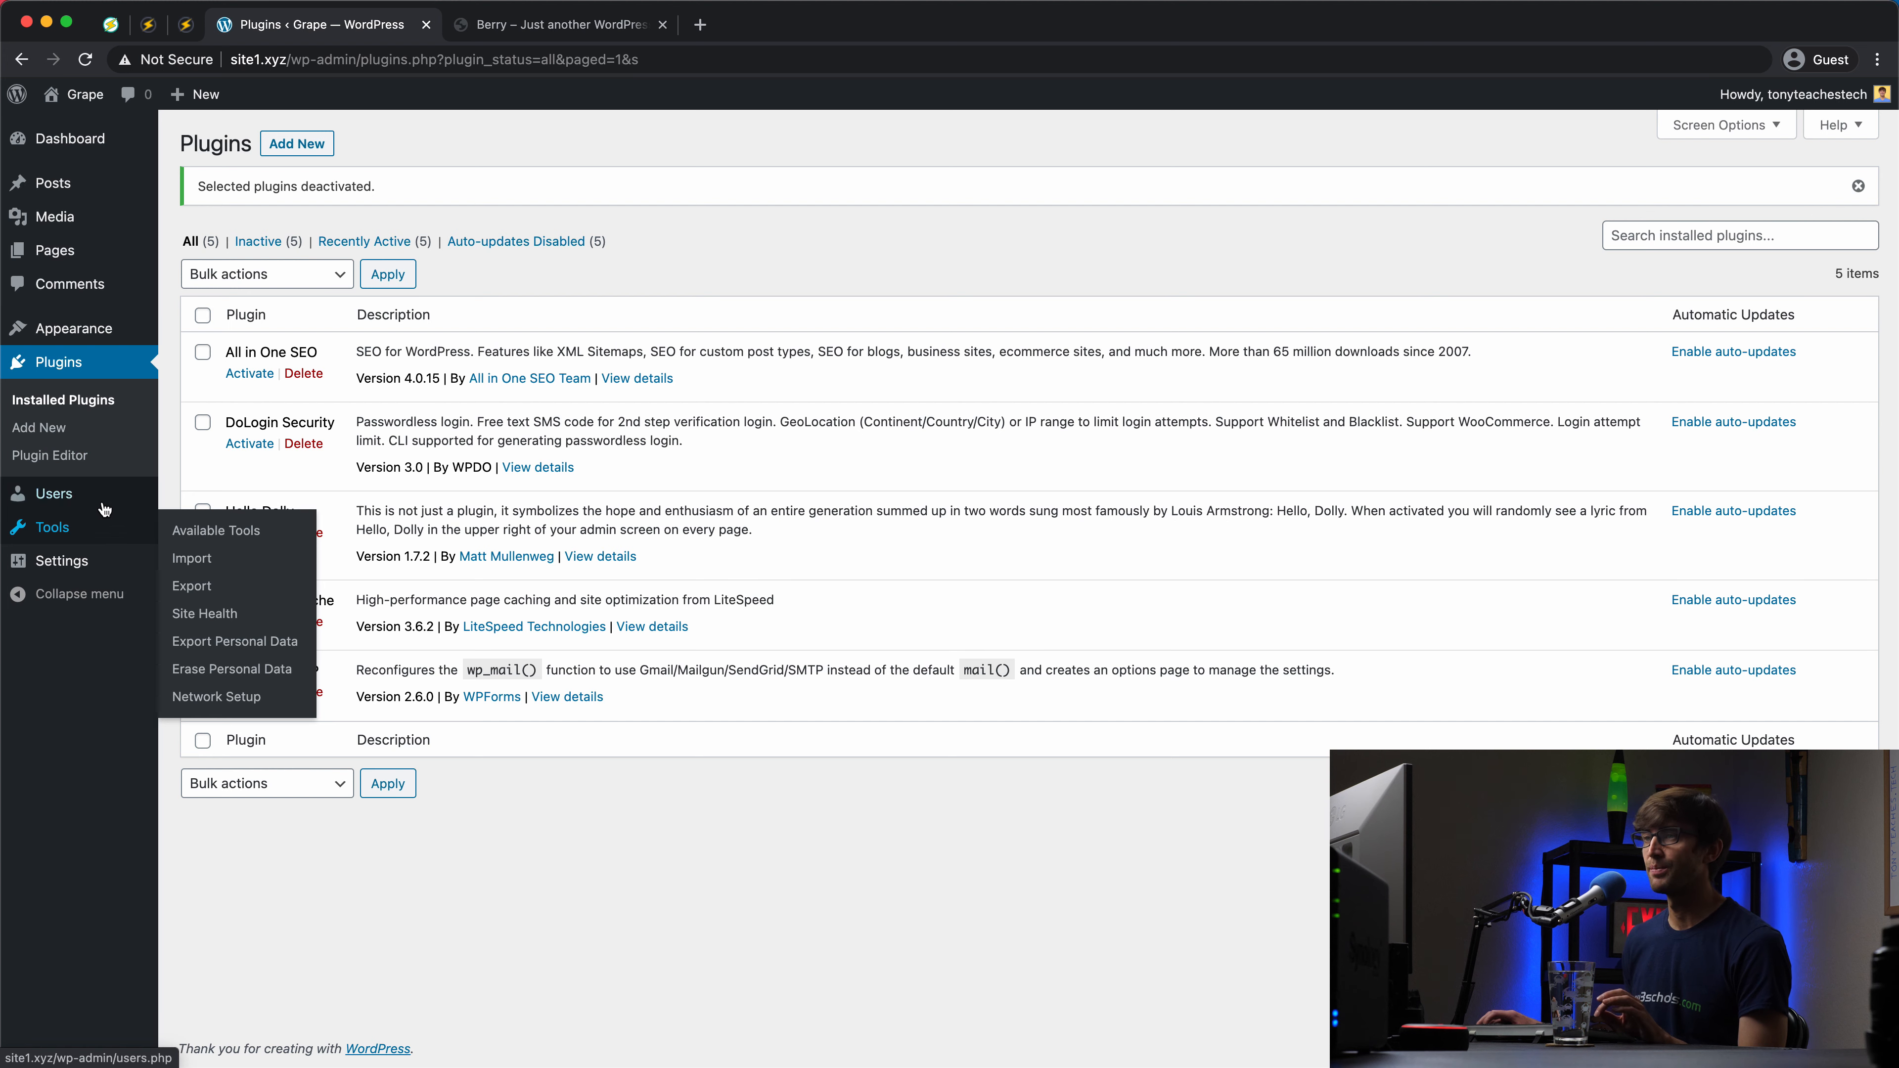
mouse_move(80, 232)
mouse_move(88, 195)
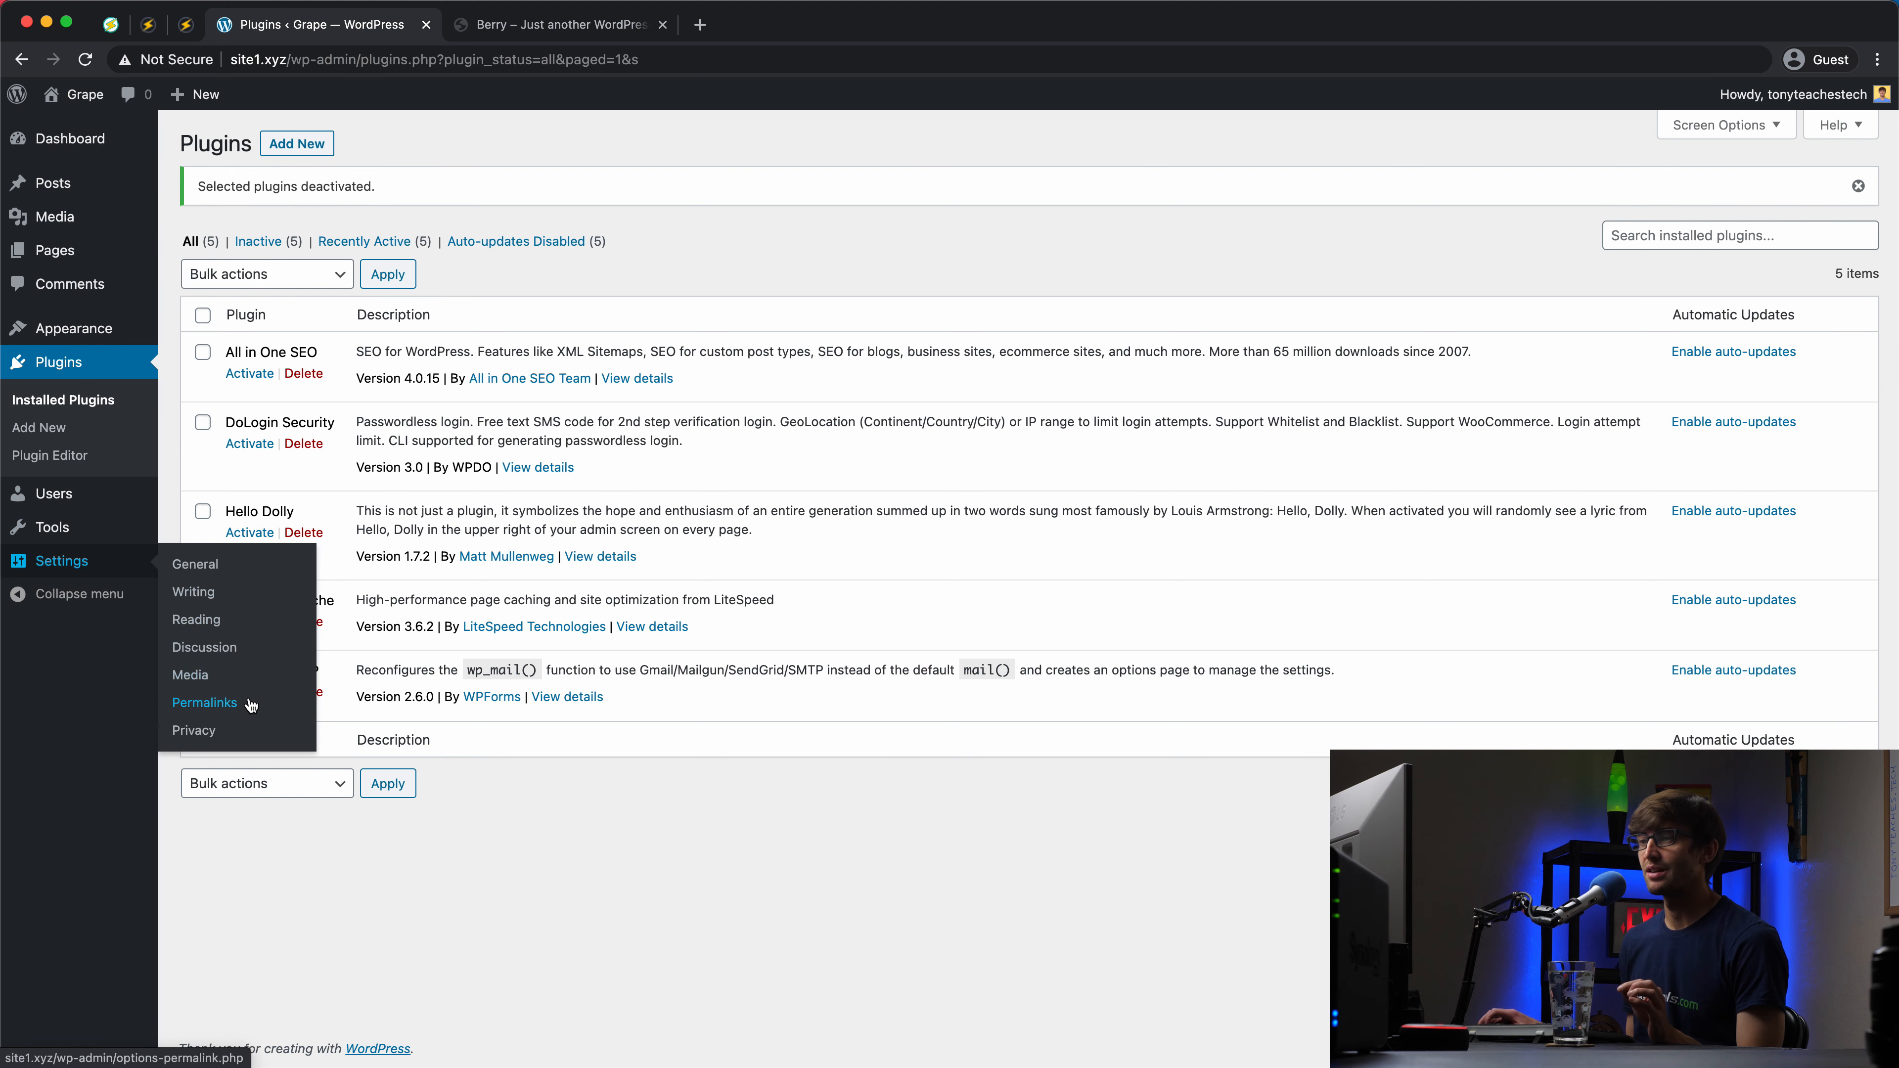
Step: Choose Plain in Settings > Permalinks for Grape and save the change
click(249, 715)
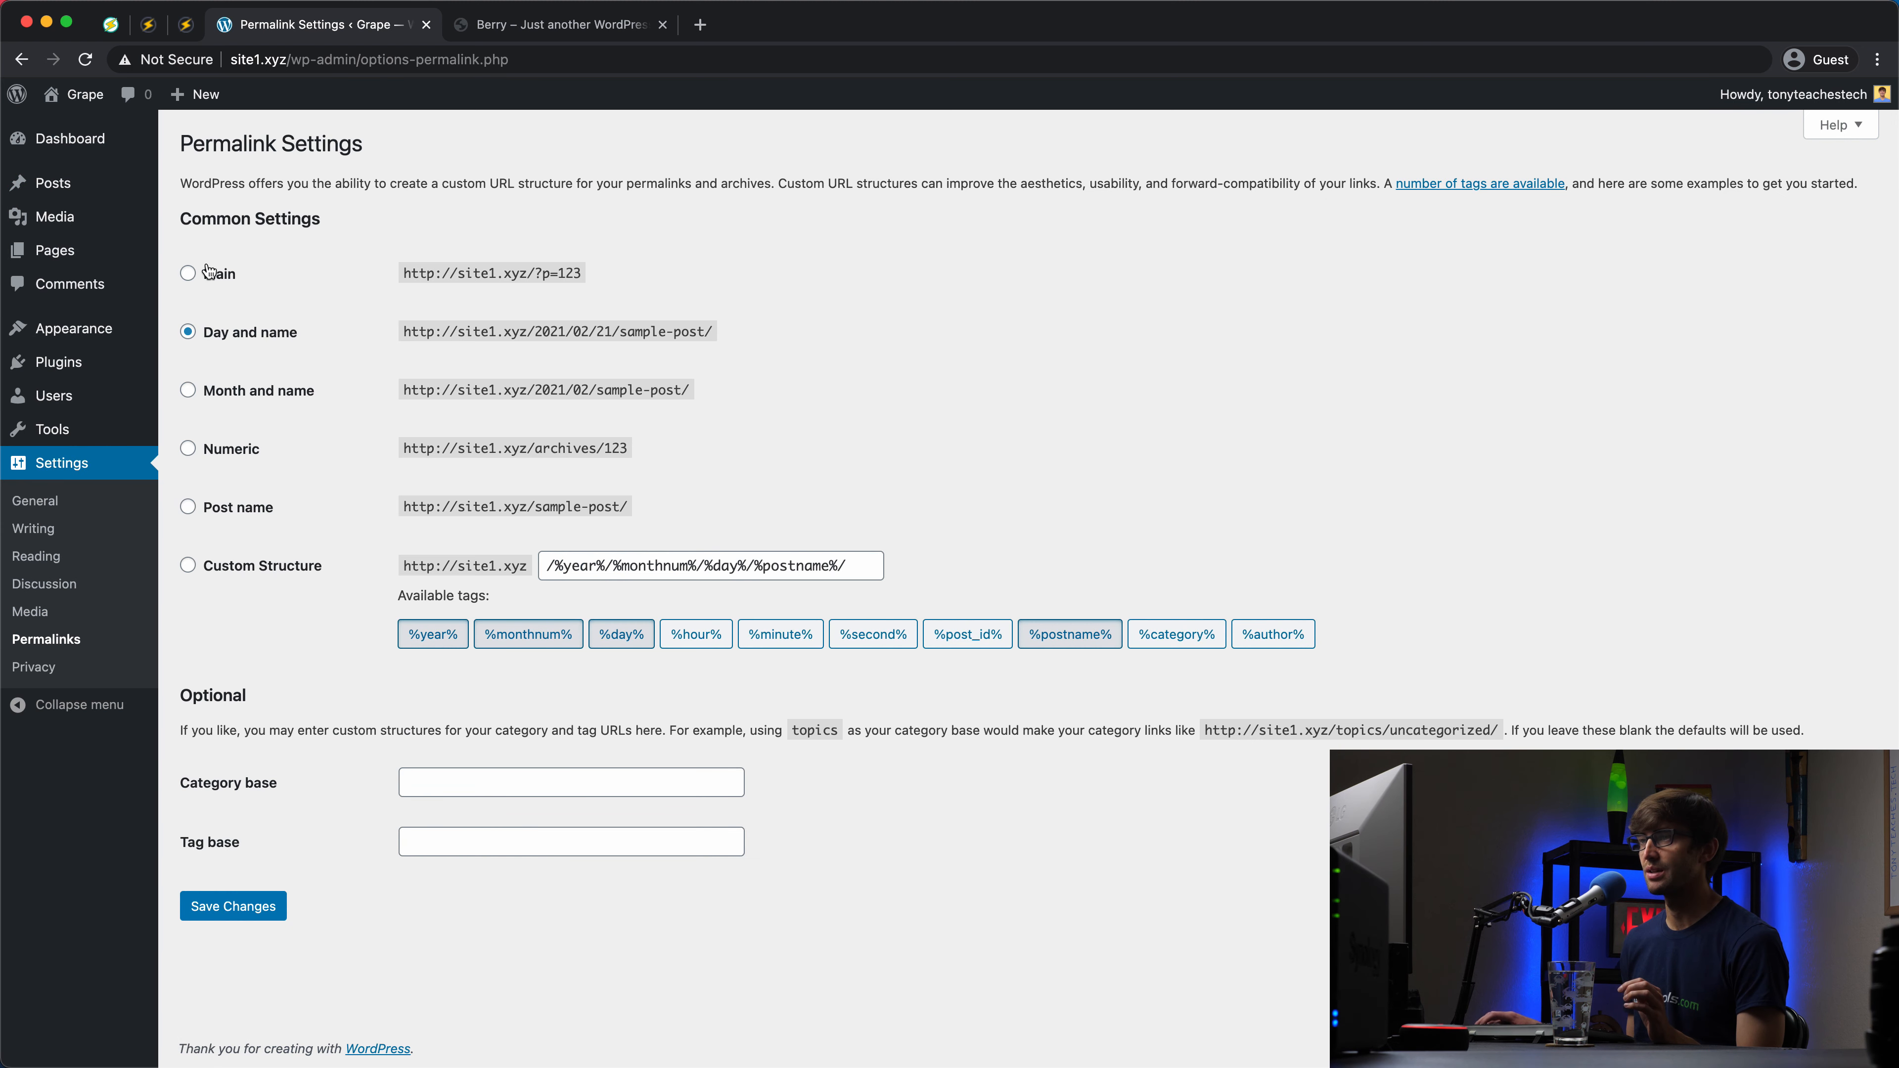
click(191, 274)
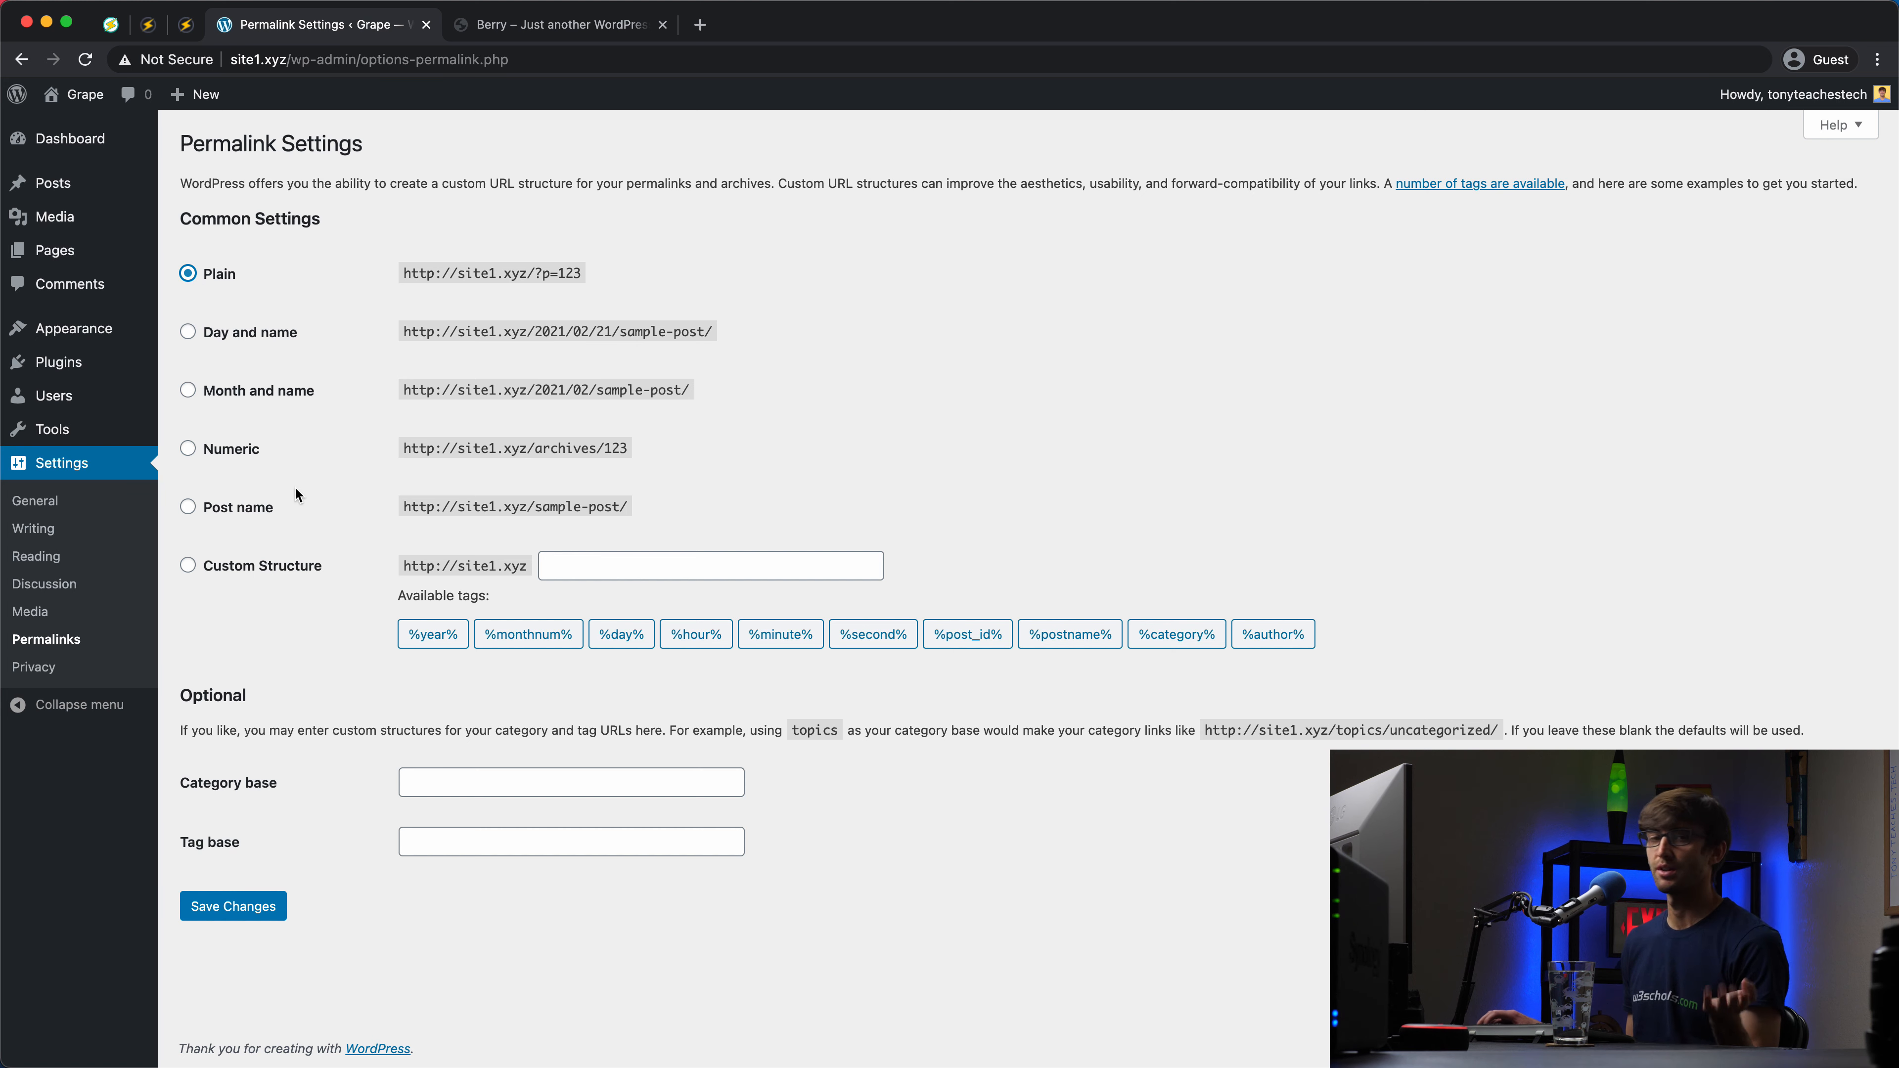
click(254, 907)
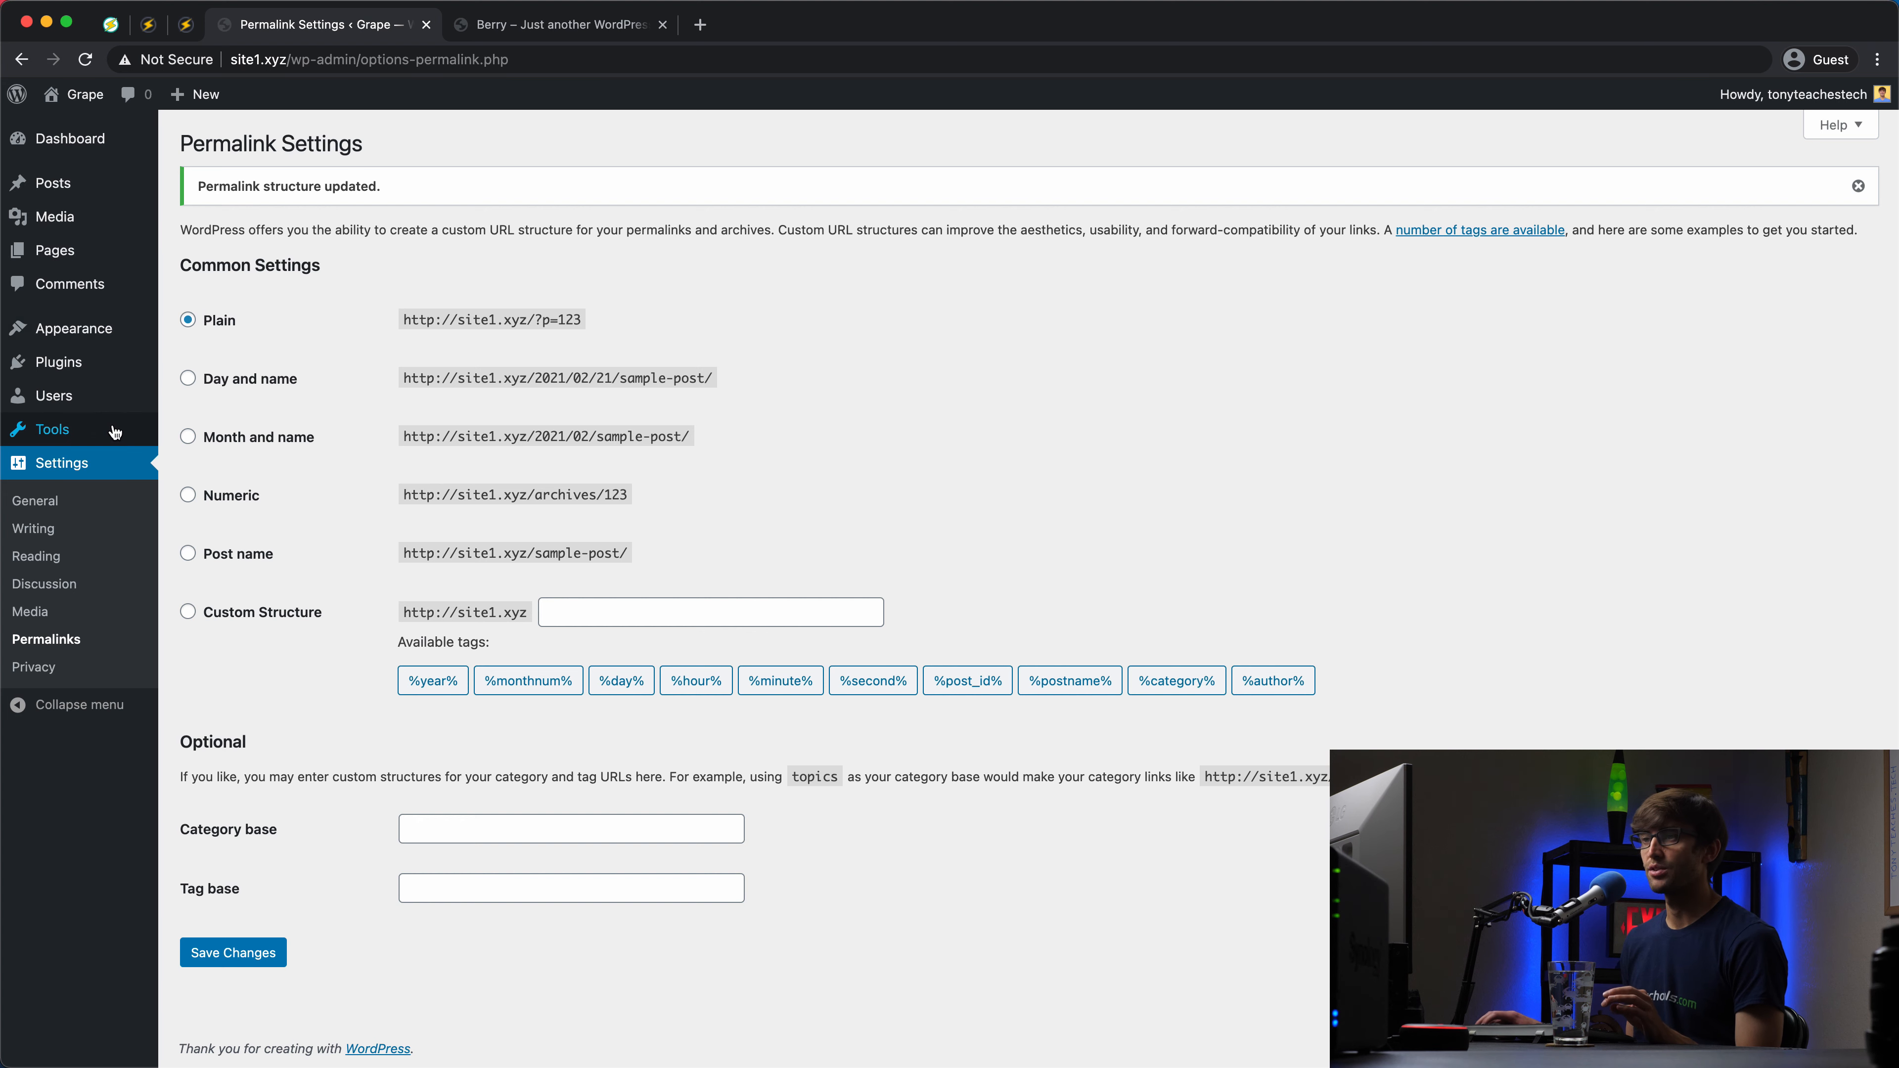
mouse_move(117, 429)
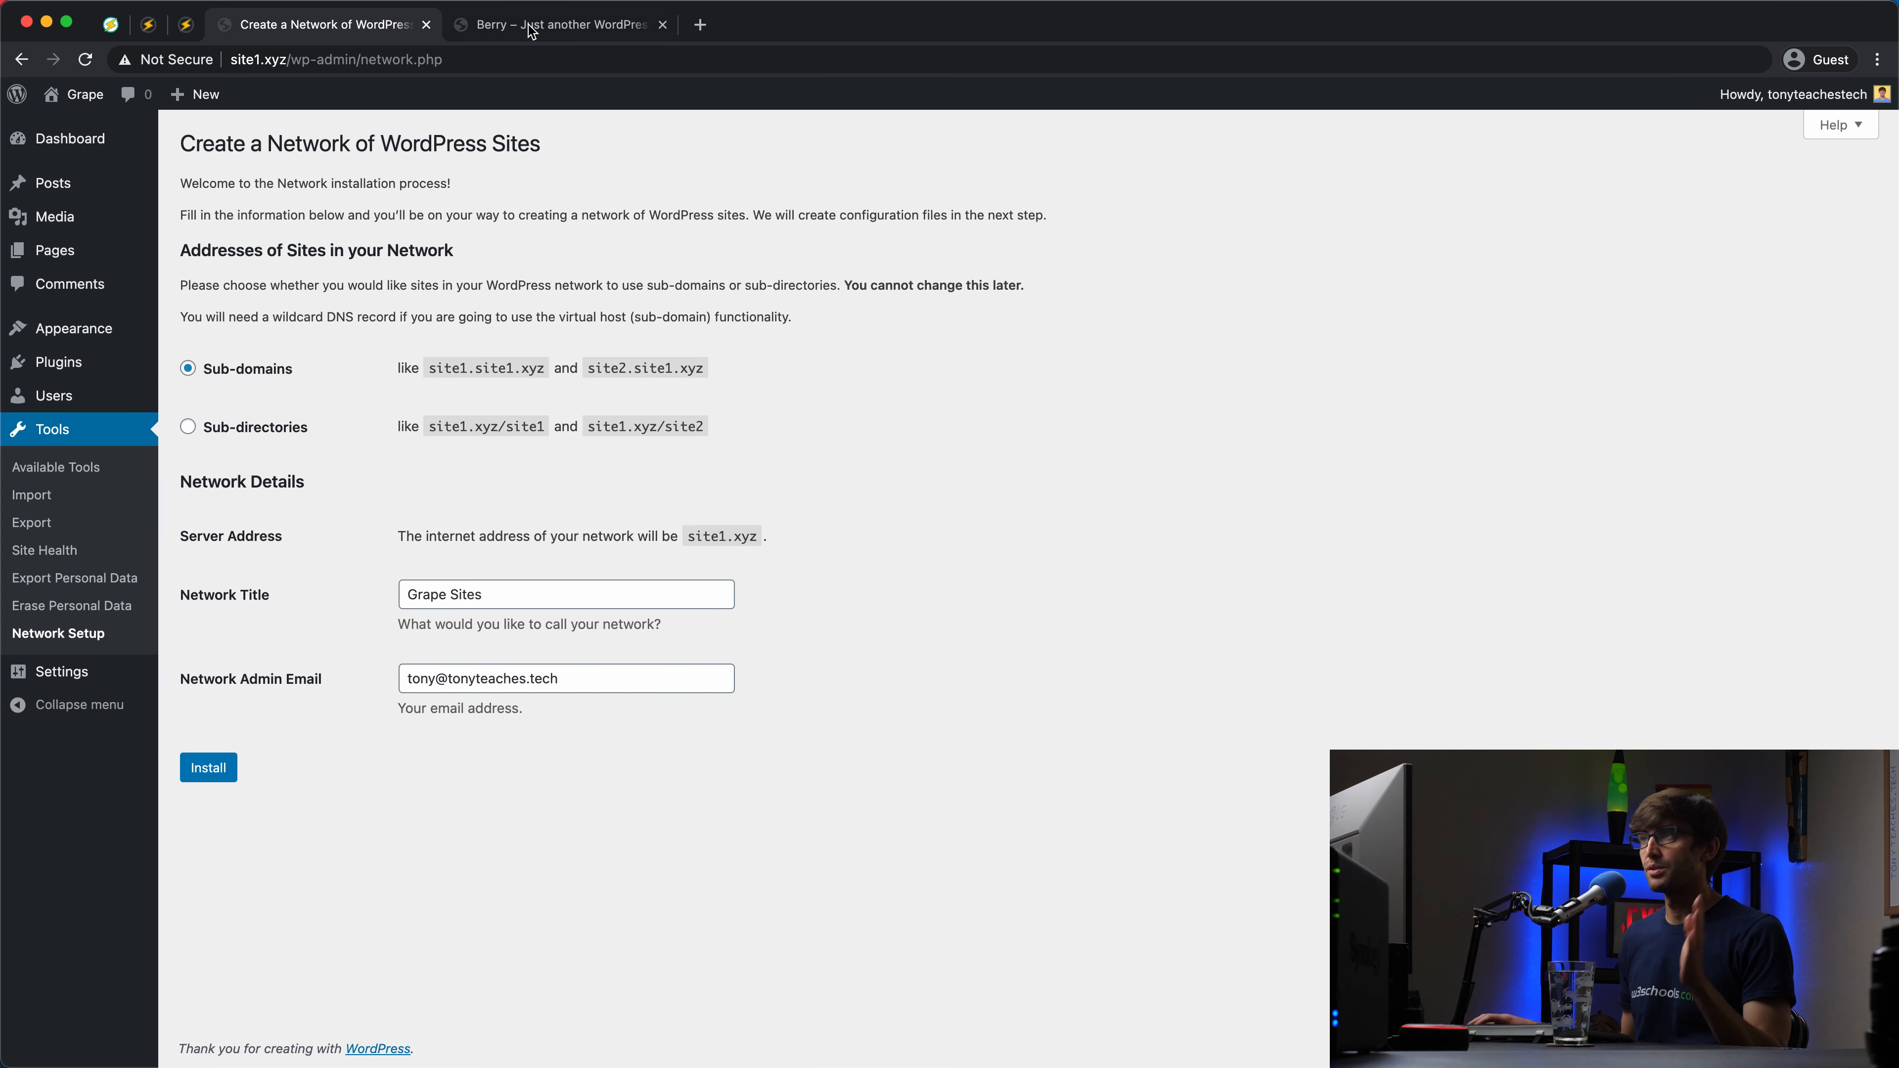
Step: Open Tools > Network Setup from the Berry site's dashboard
click(561, 25)
mouse_move(86, 95)
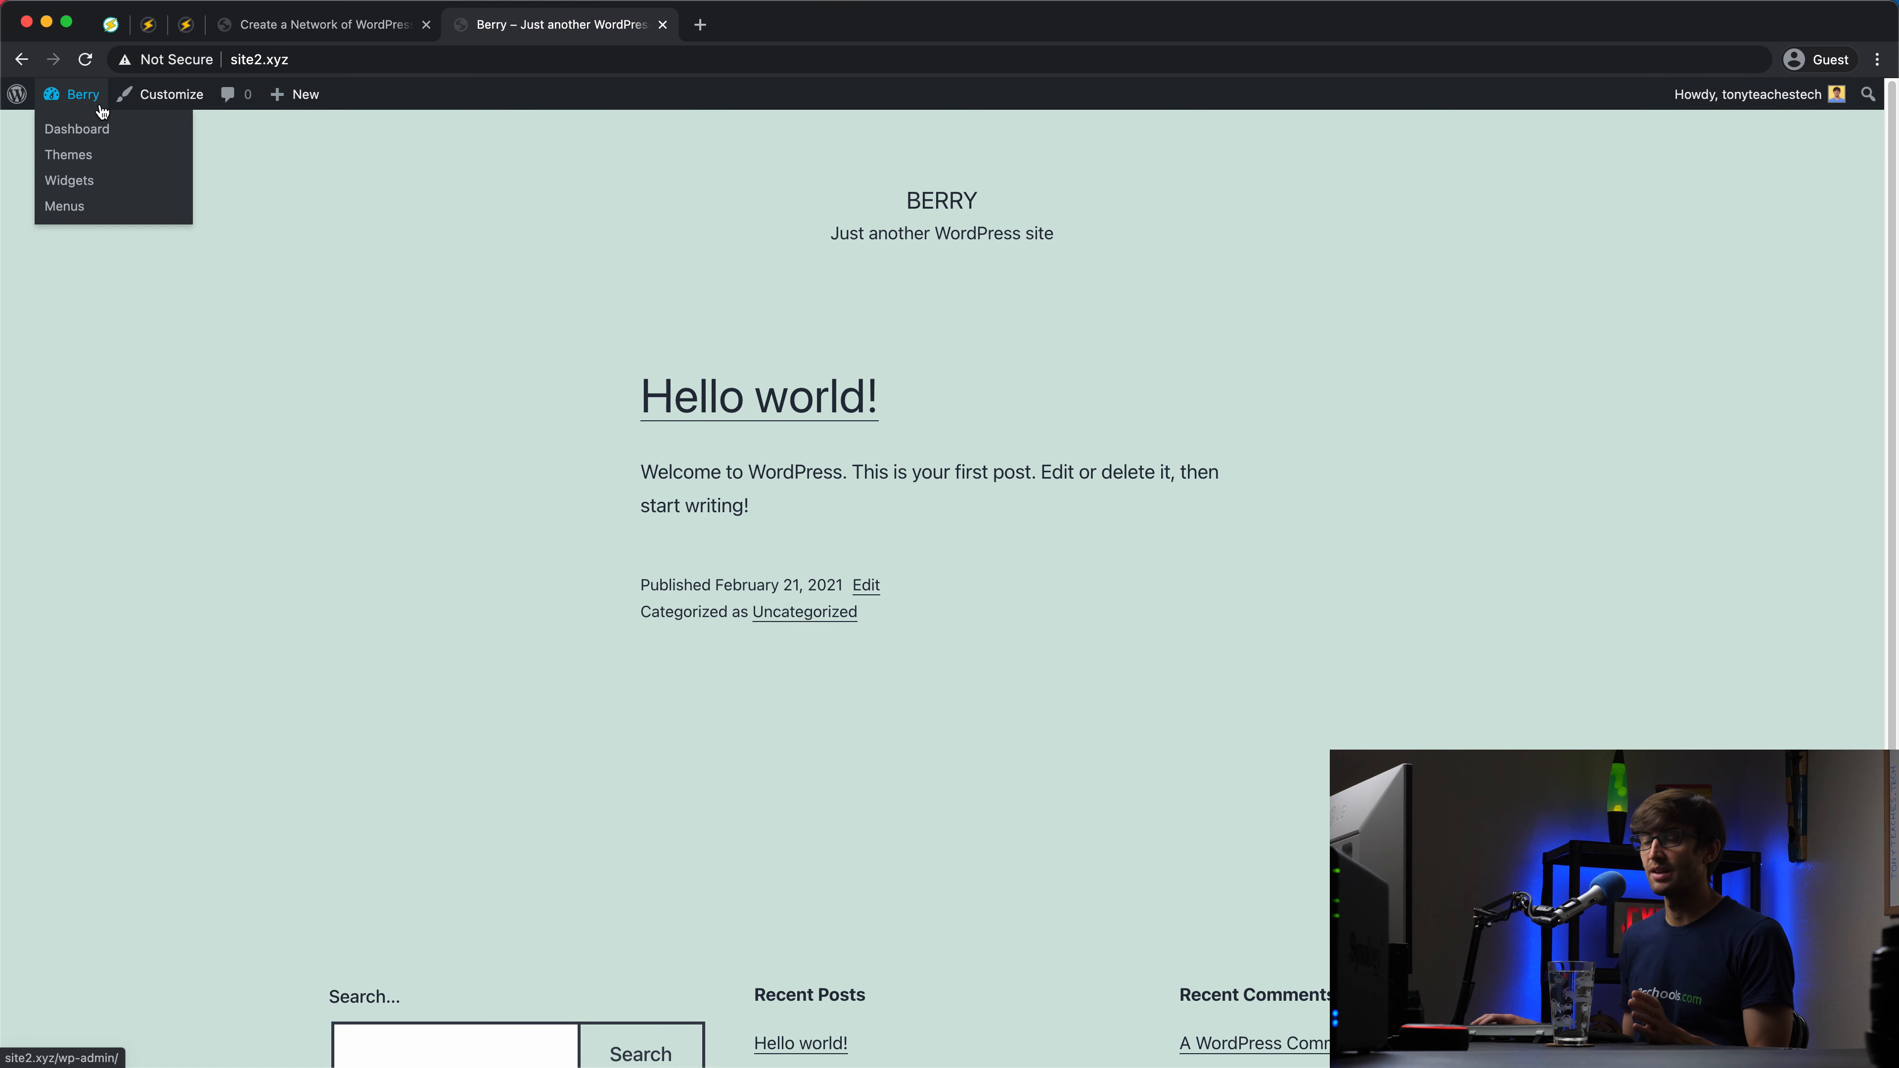
click(114, 134)
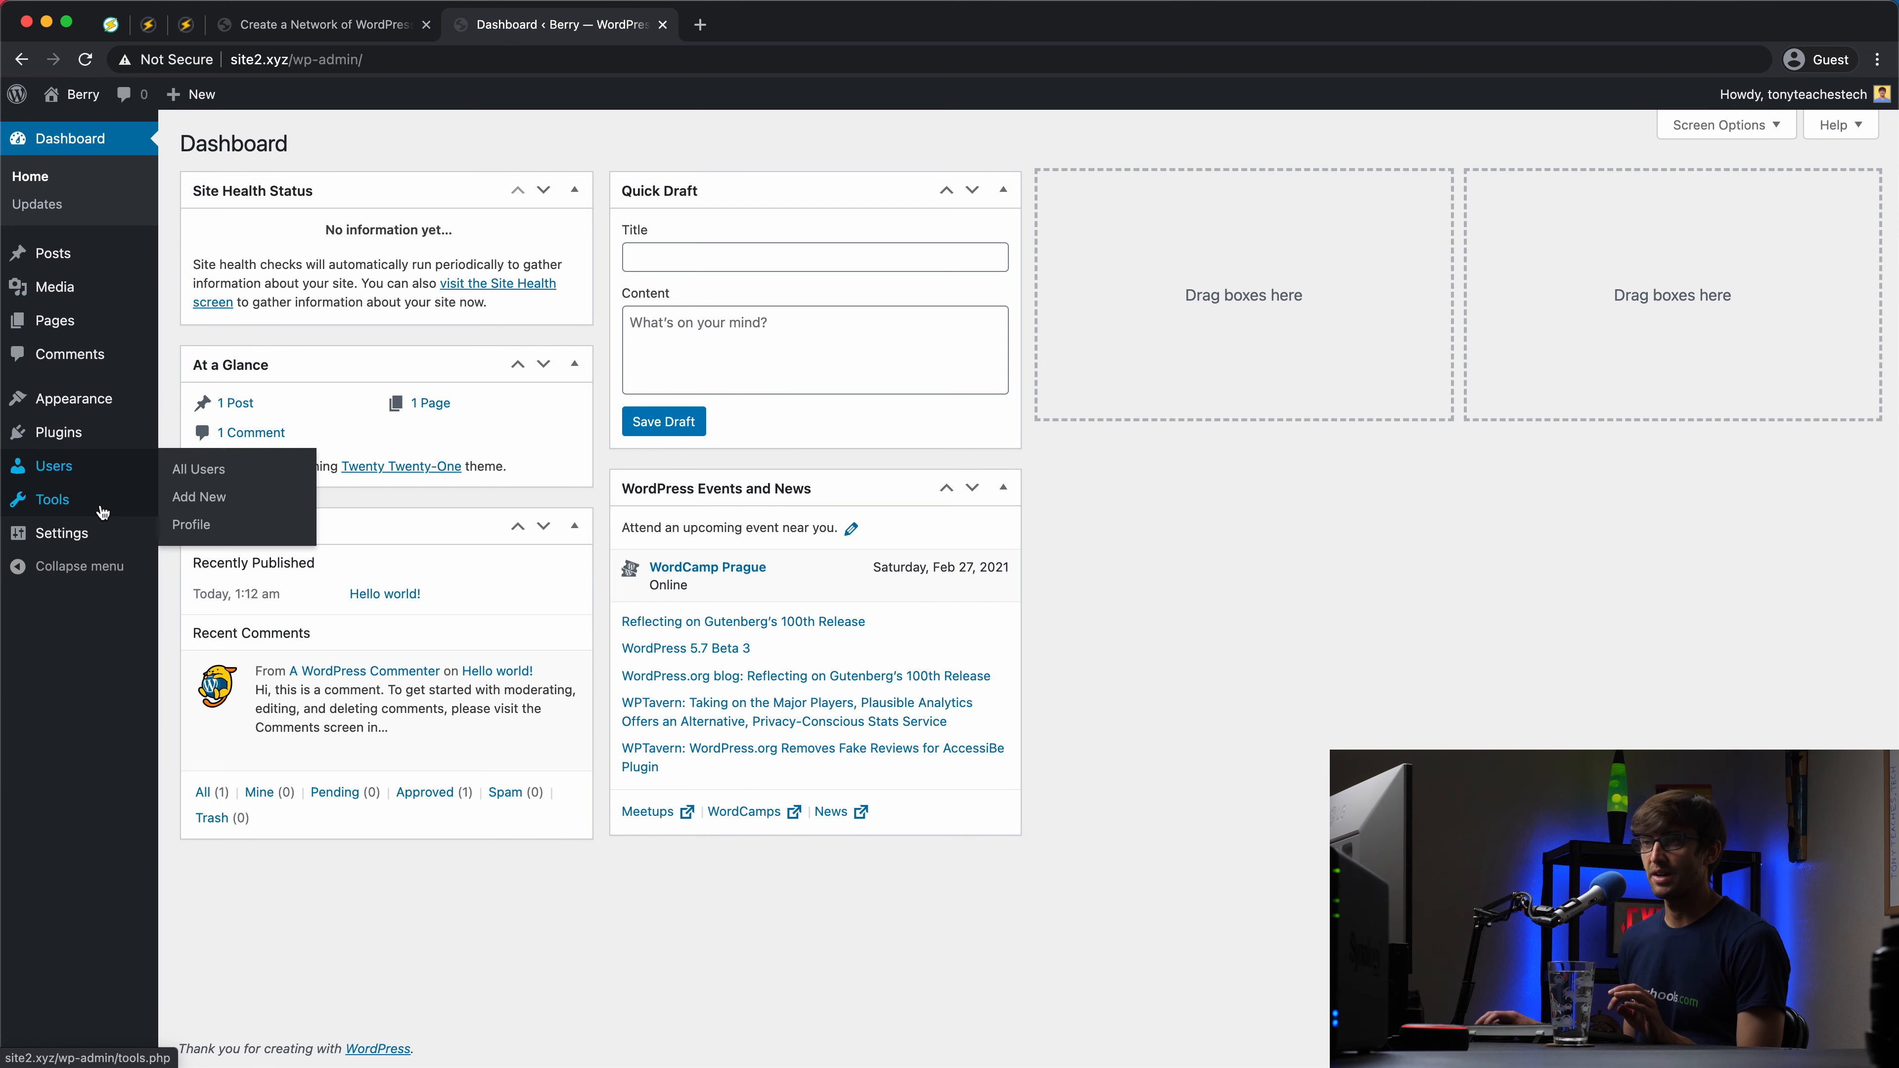
mouse_move(102, 514)
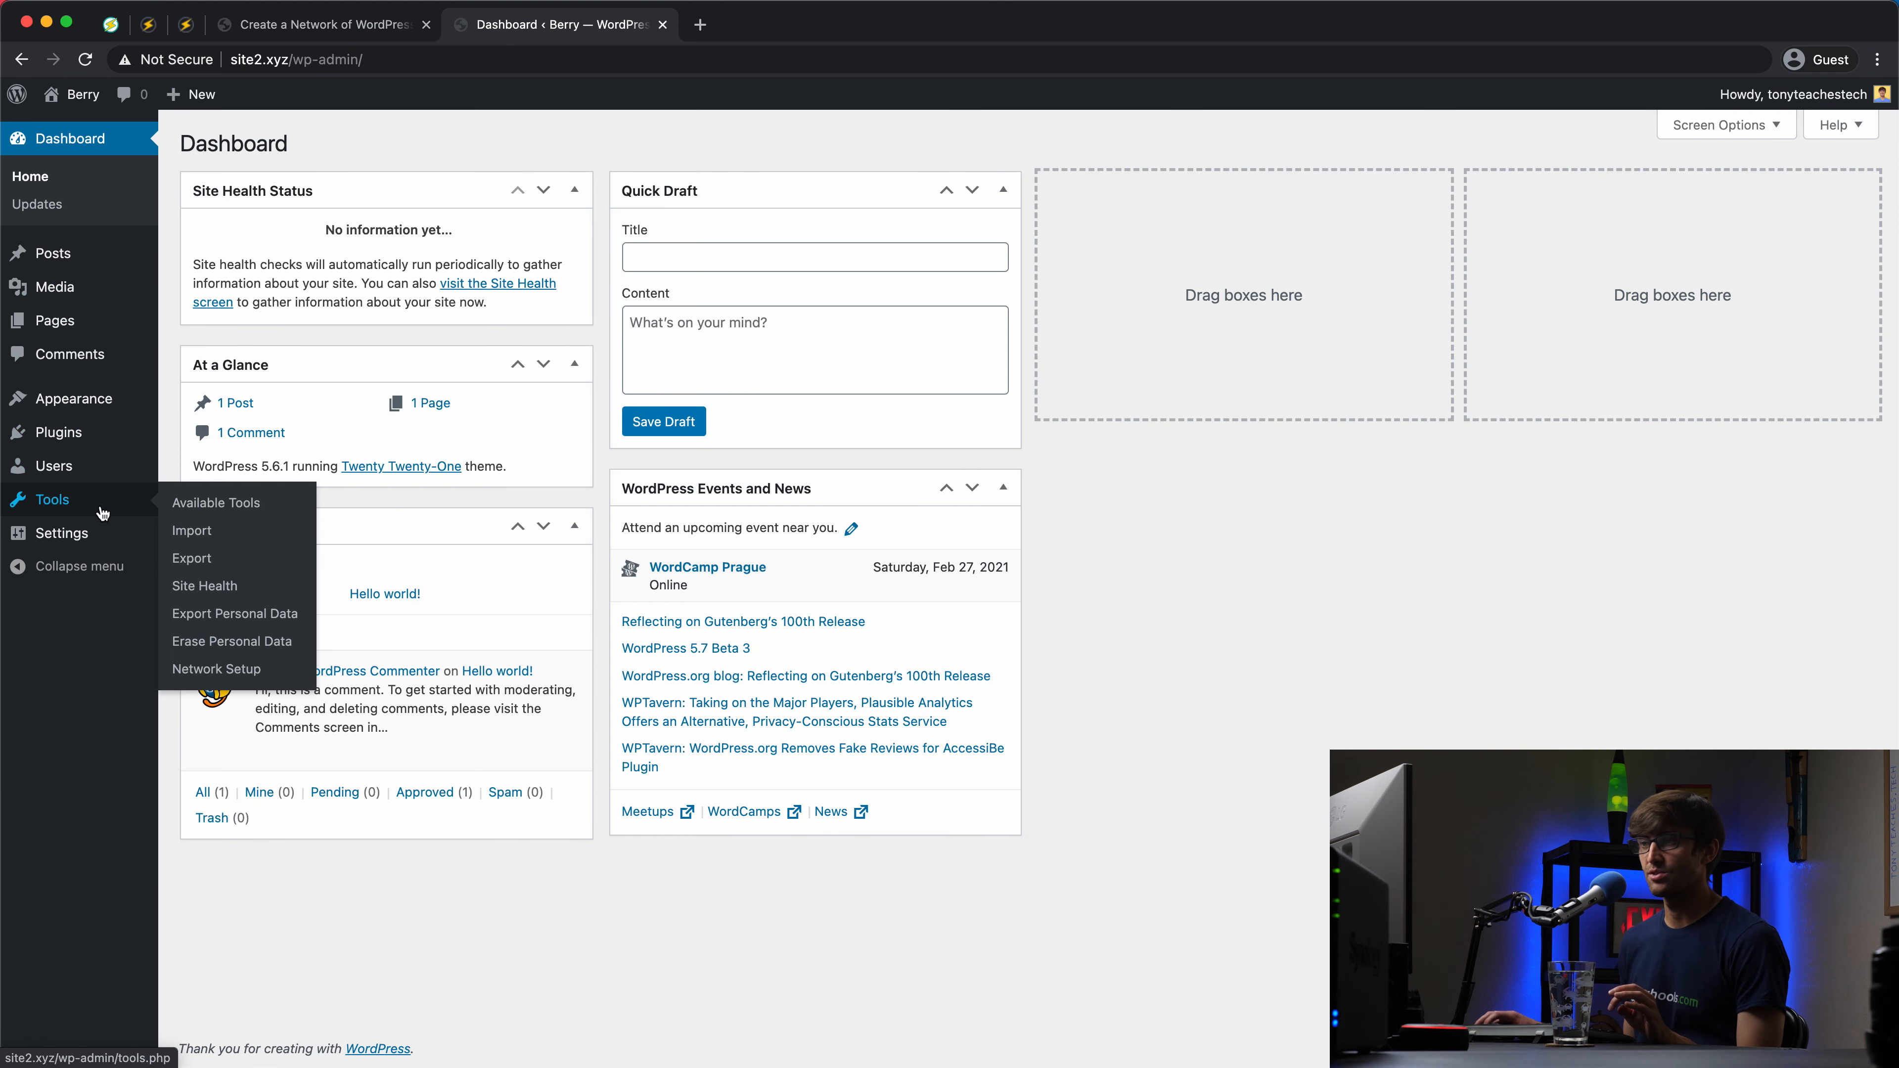
click(279, 678)
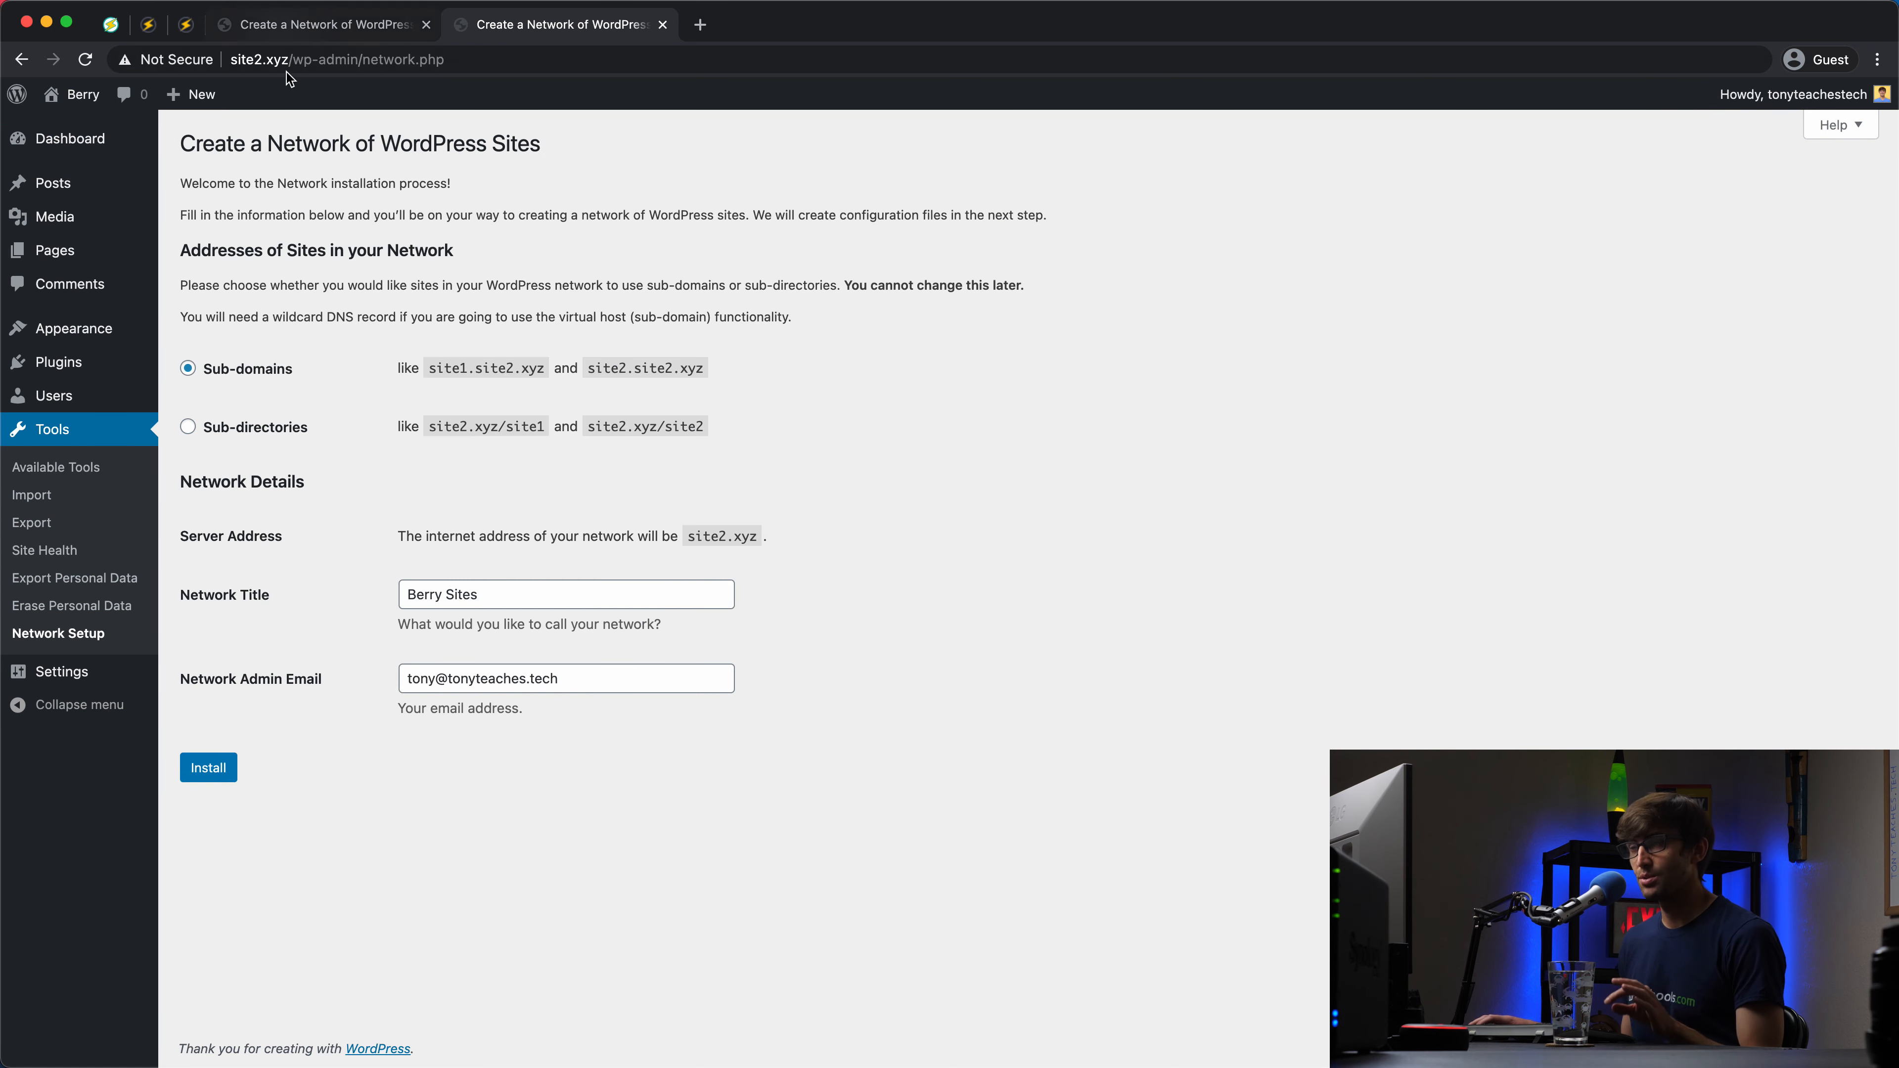
Step: Choose Sub-directories for Berry and compare the example addresses with Grape's setup page
click(187, 428)
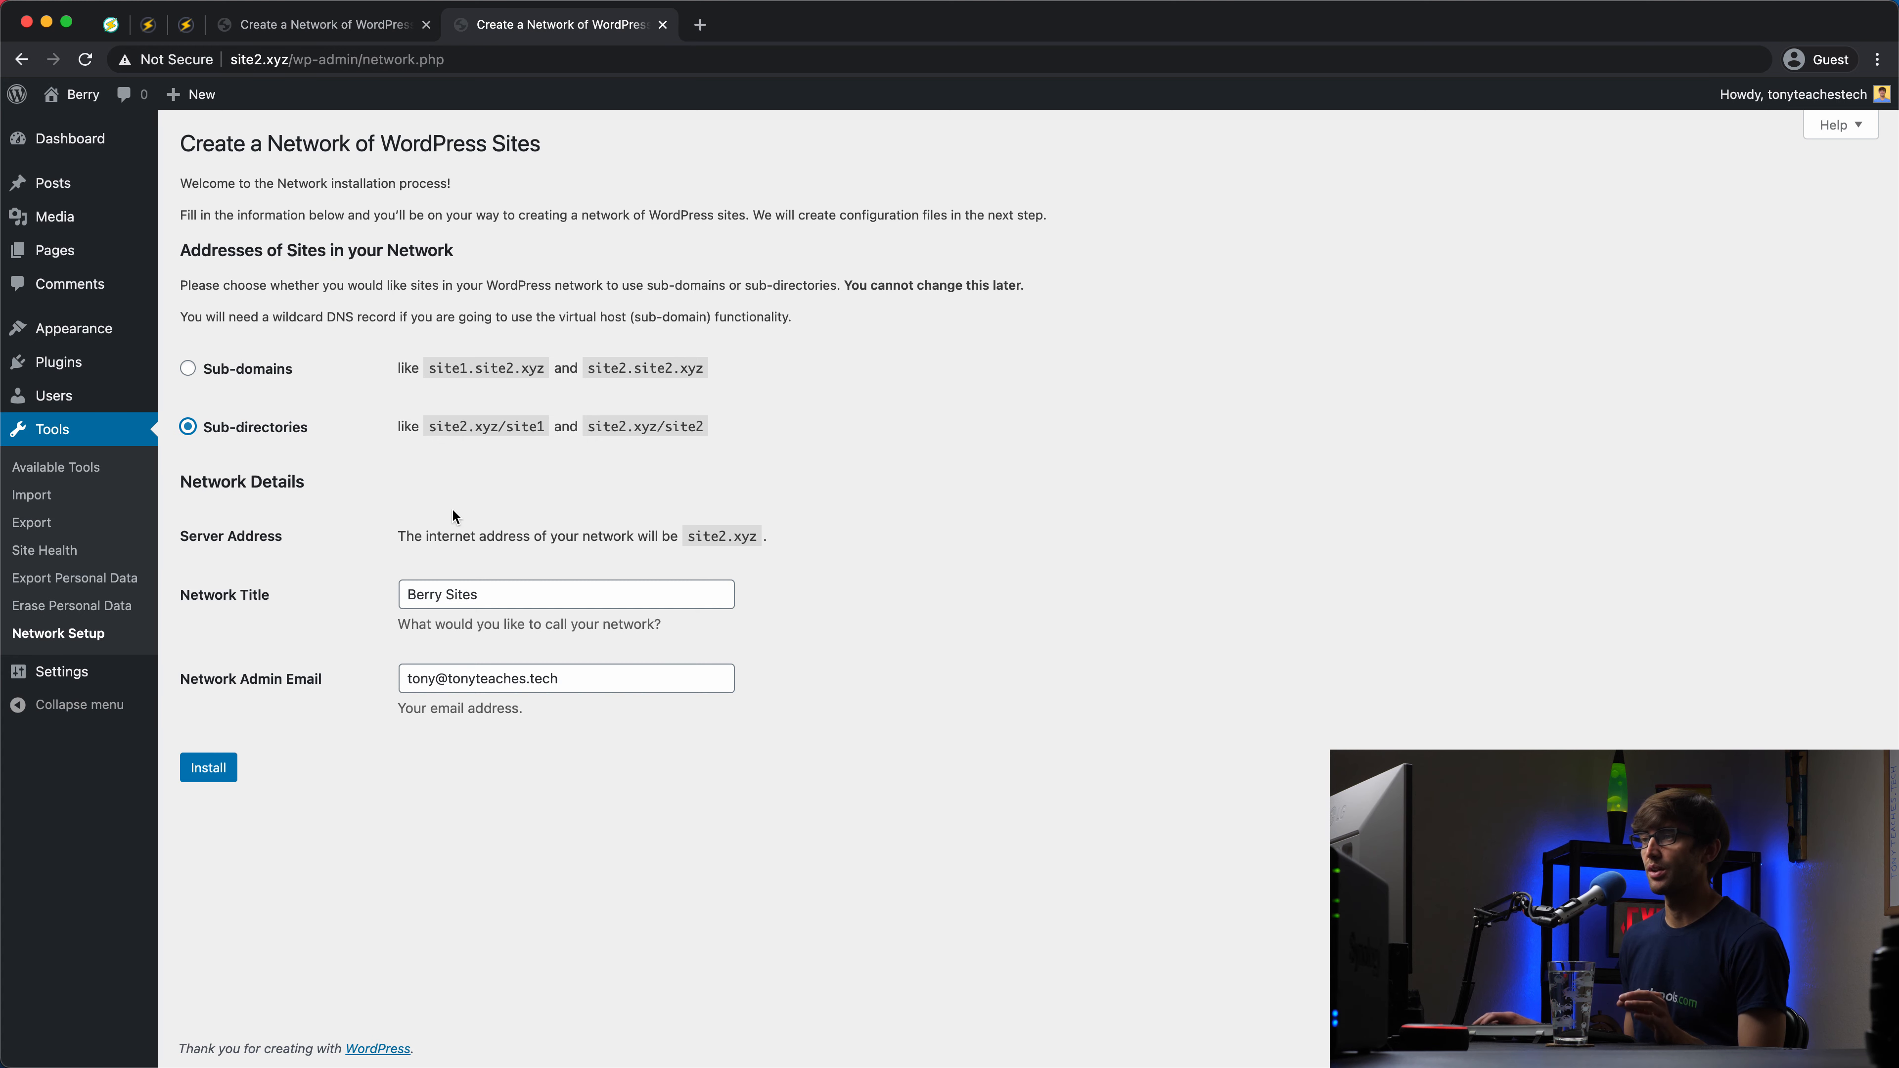
double_click(526, 423)
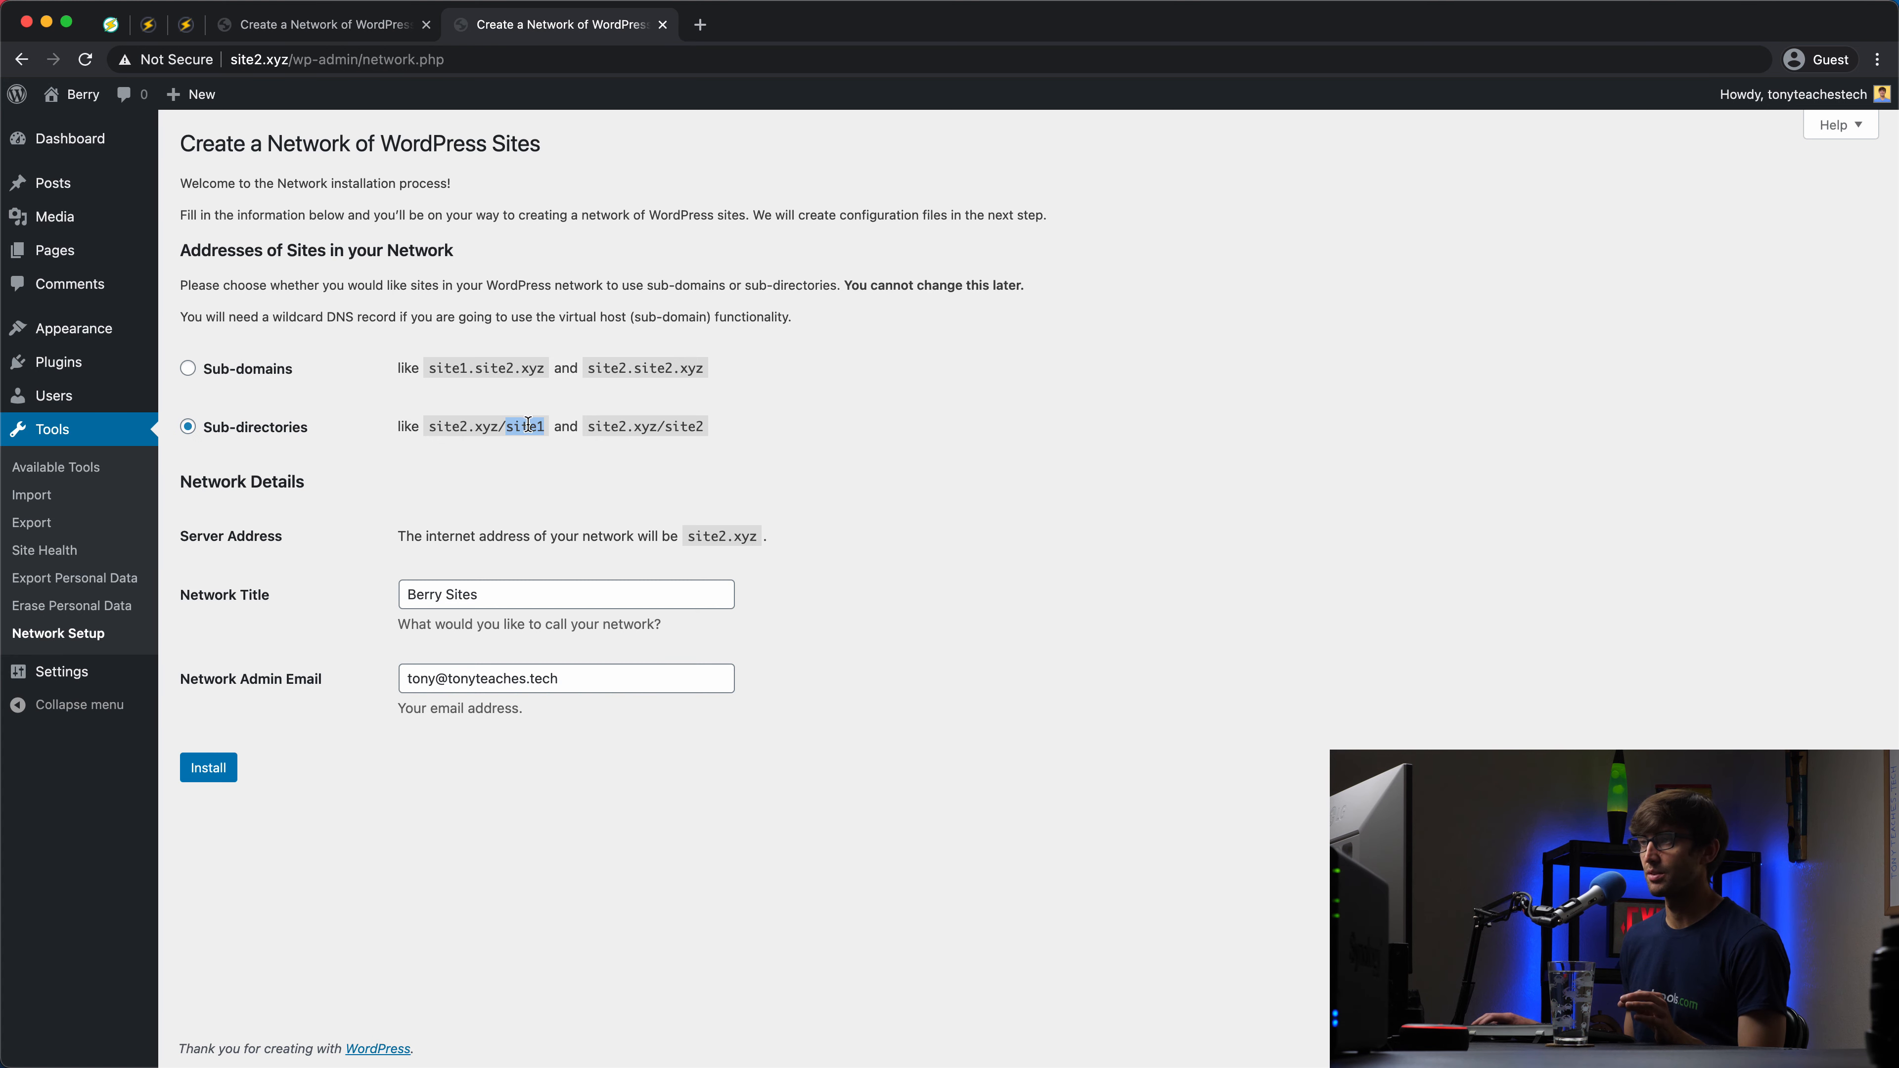
key(ctrl+shift+Tab)
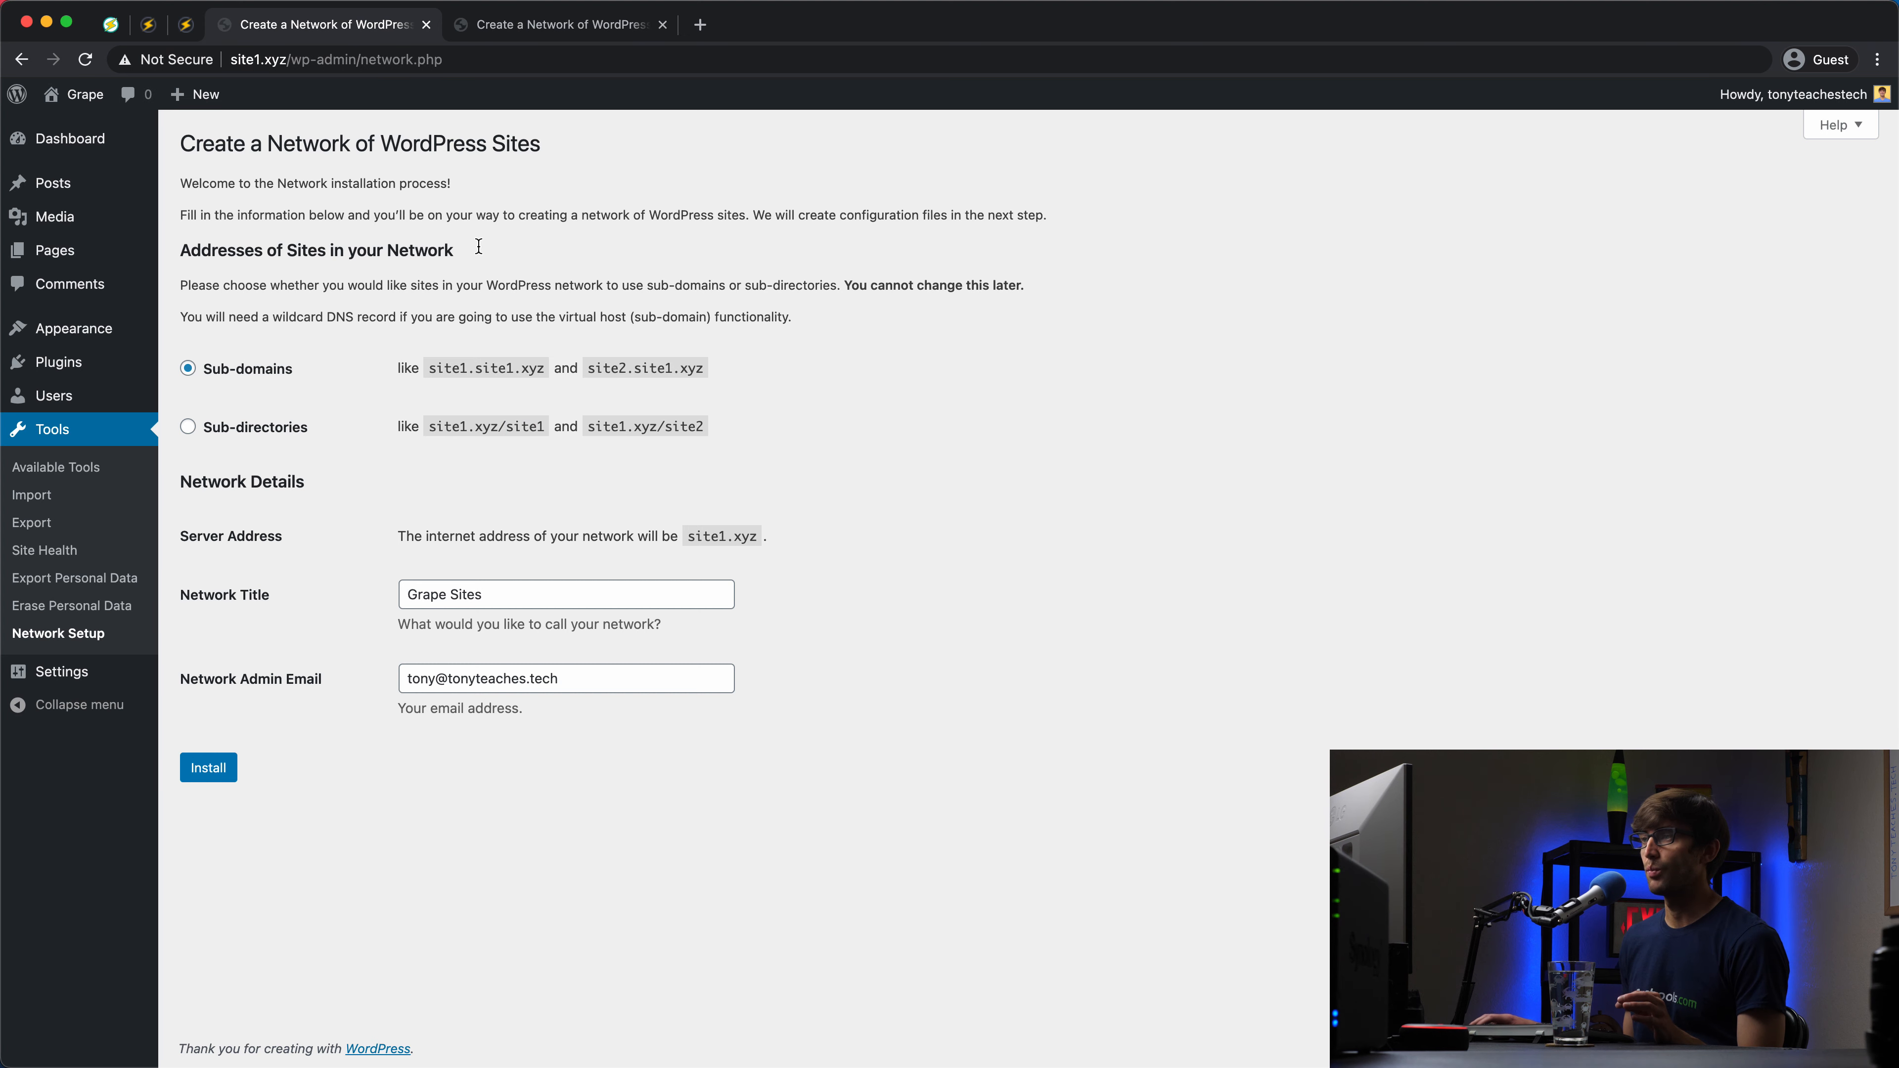
double_click(447, 369)
Step: Install the Grape Sites network with Sub-domains selected
click(395, 854)
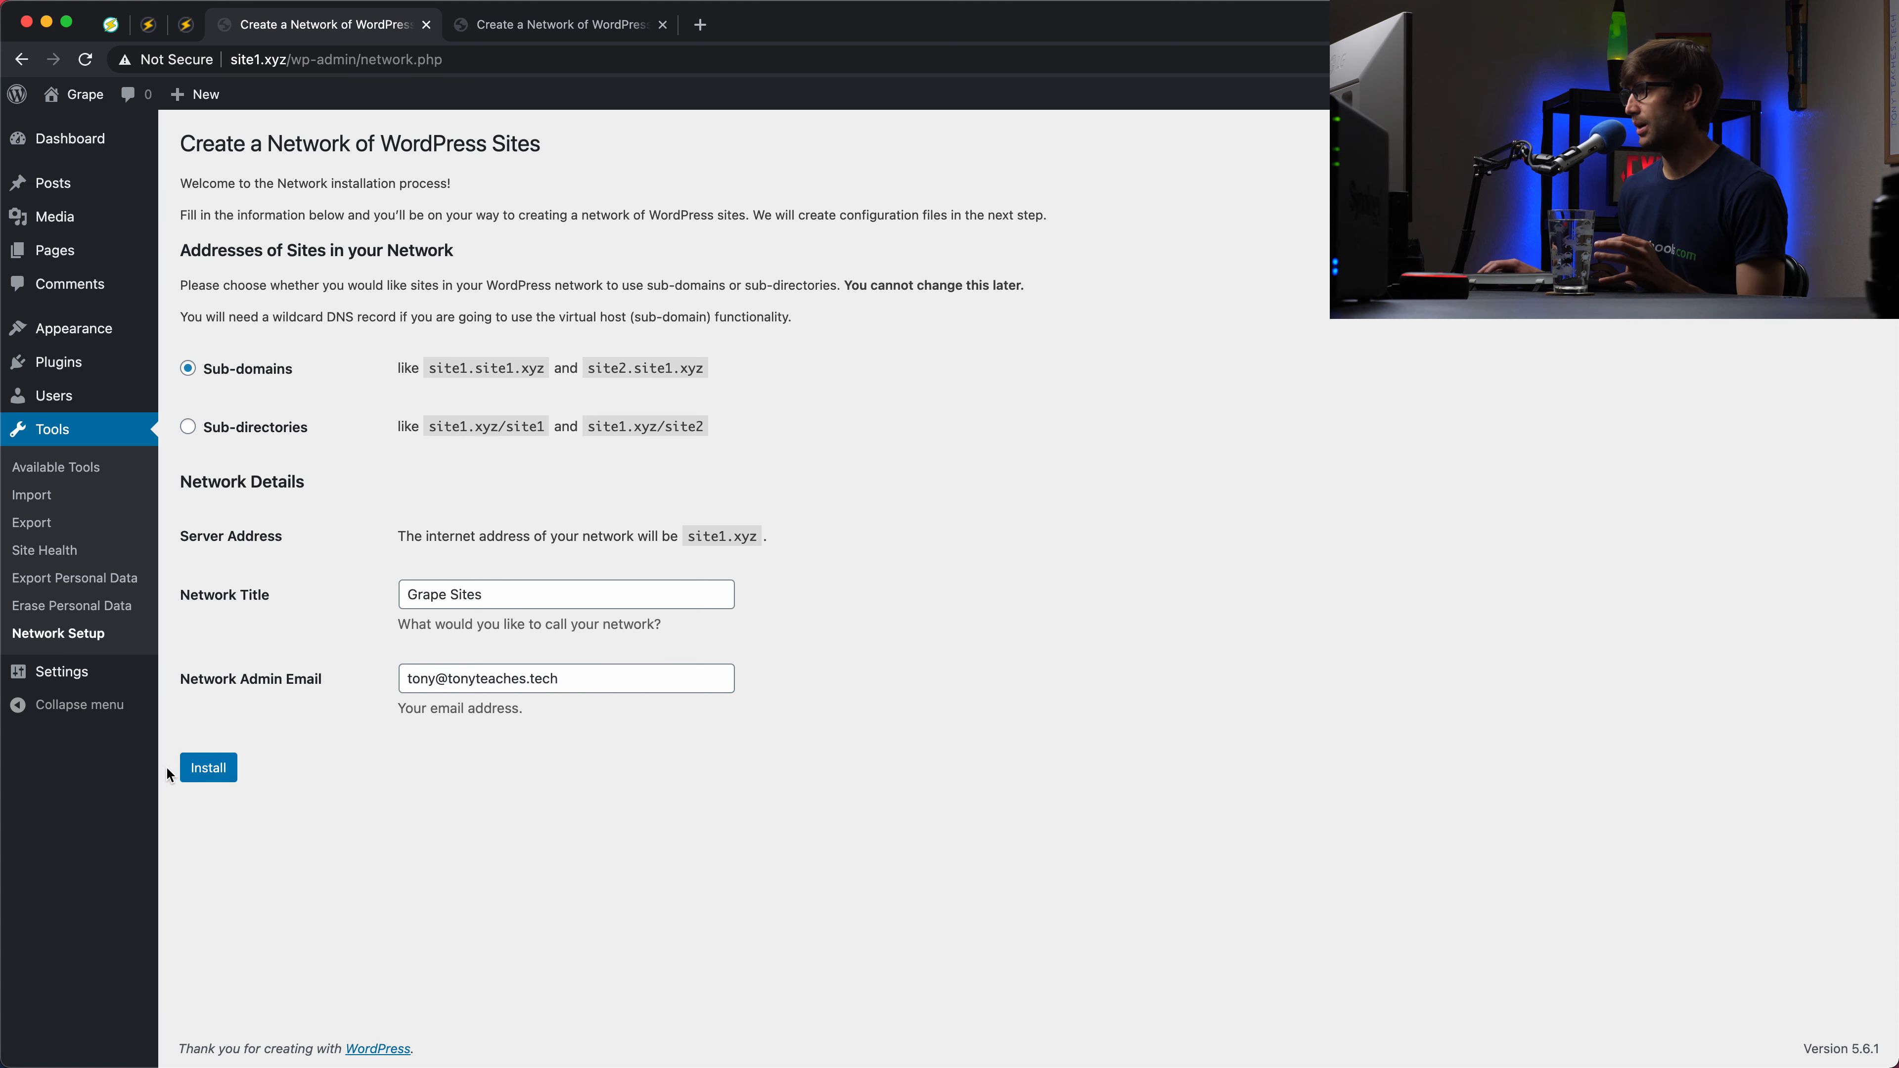
click(199, 769)
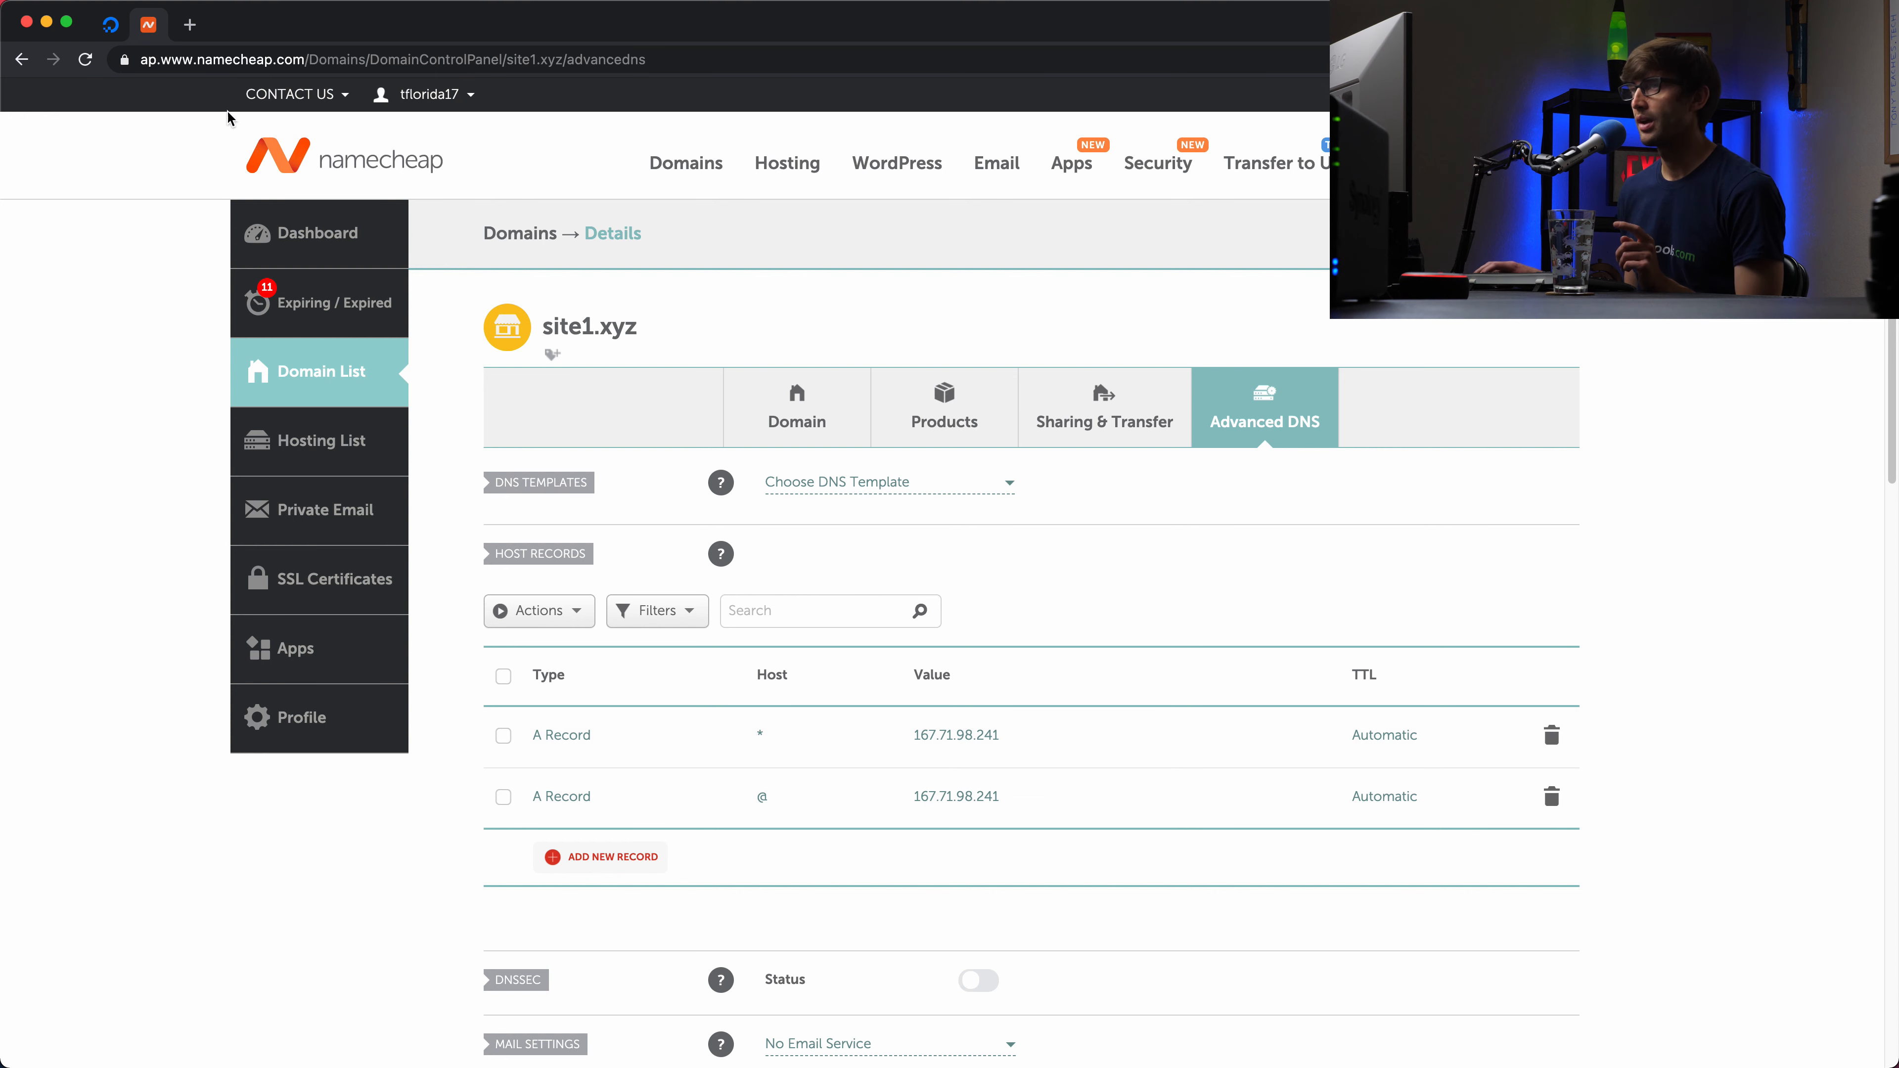
Step: Minimize Namecheap after checking site1.xyz's wildcard A record
click(46, 23)
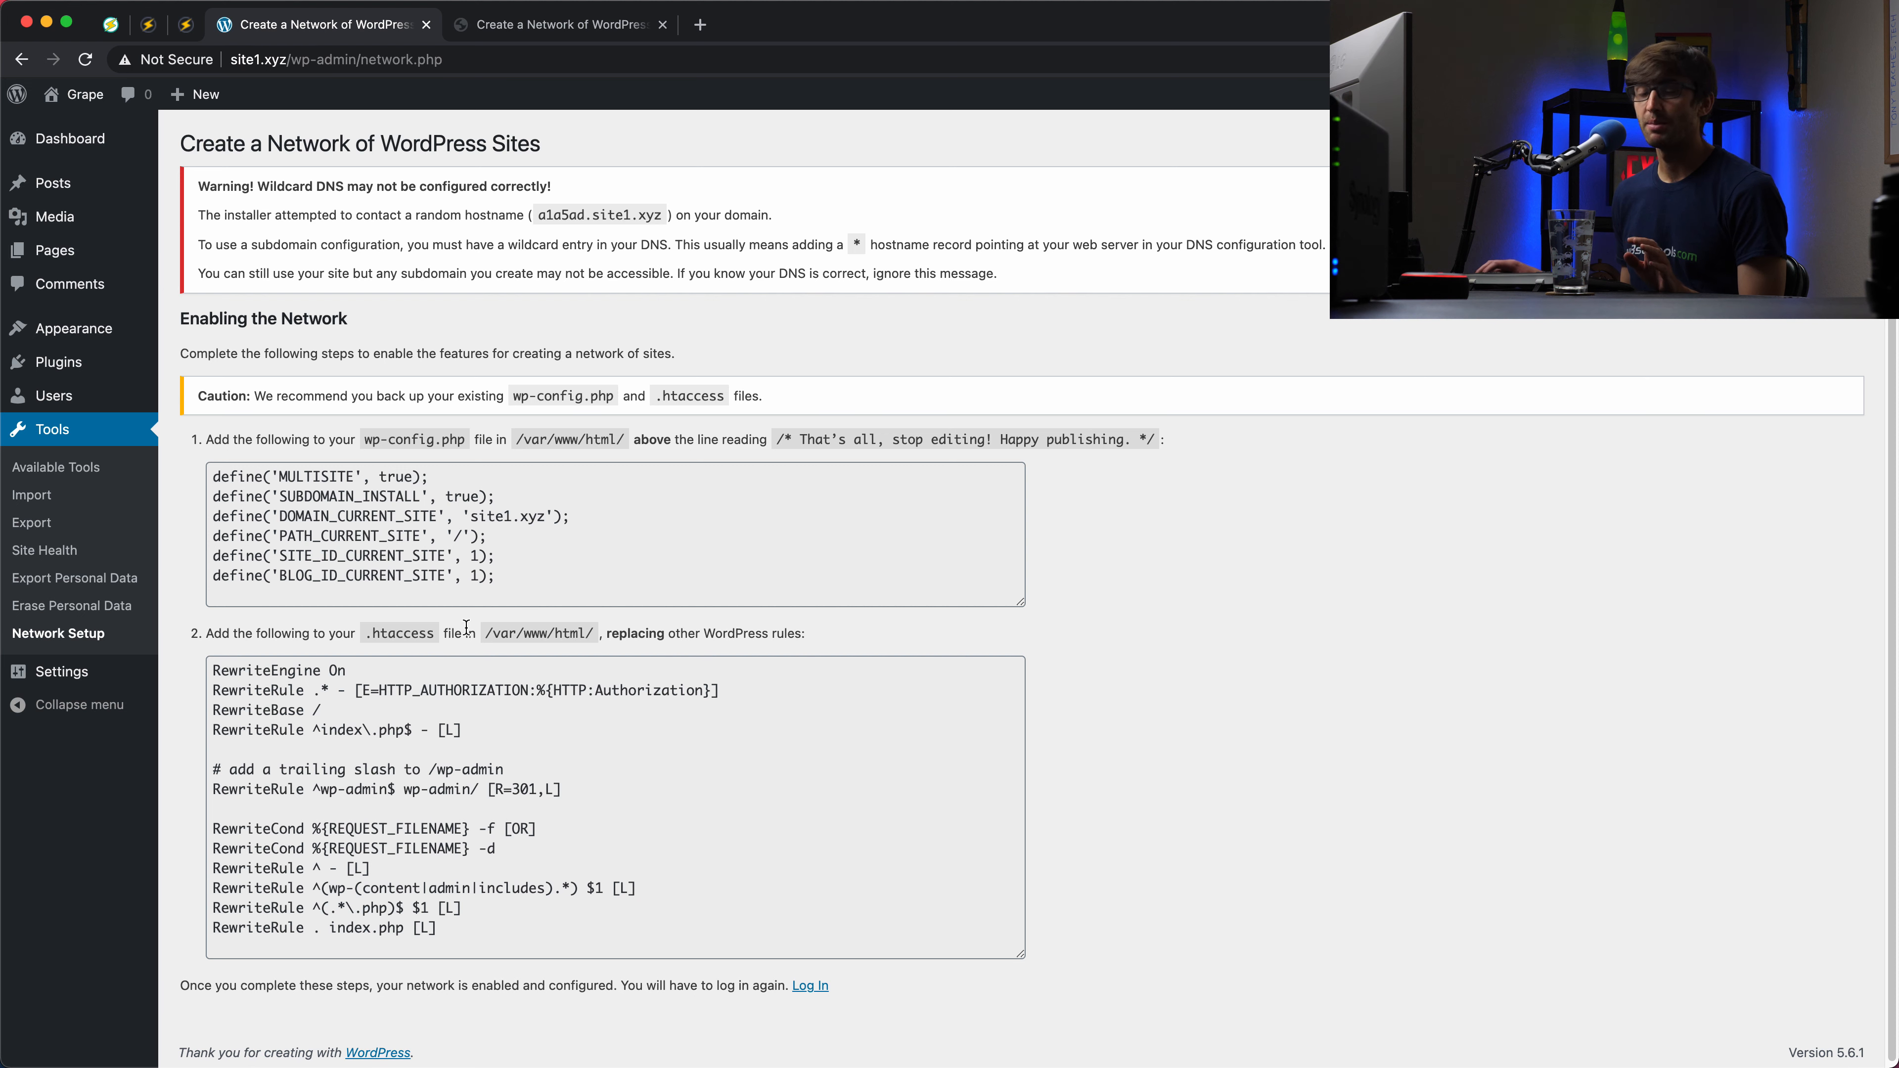
Step: Select the six wp-config.php define lines and switch to the terminal windows
drag(232, 668, 544, 956)
click(541, 898)
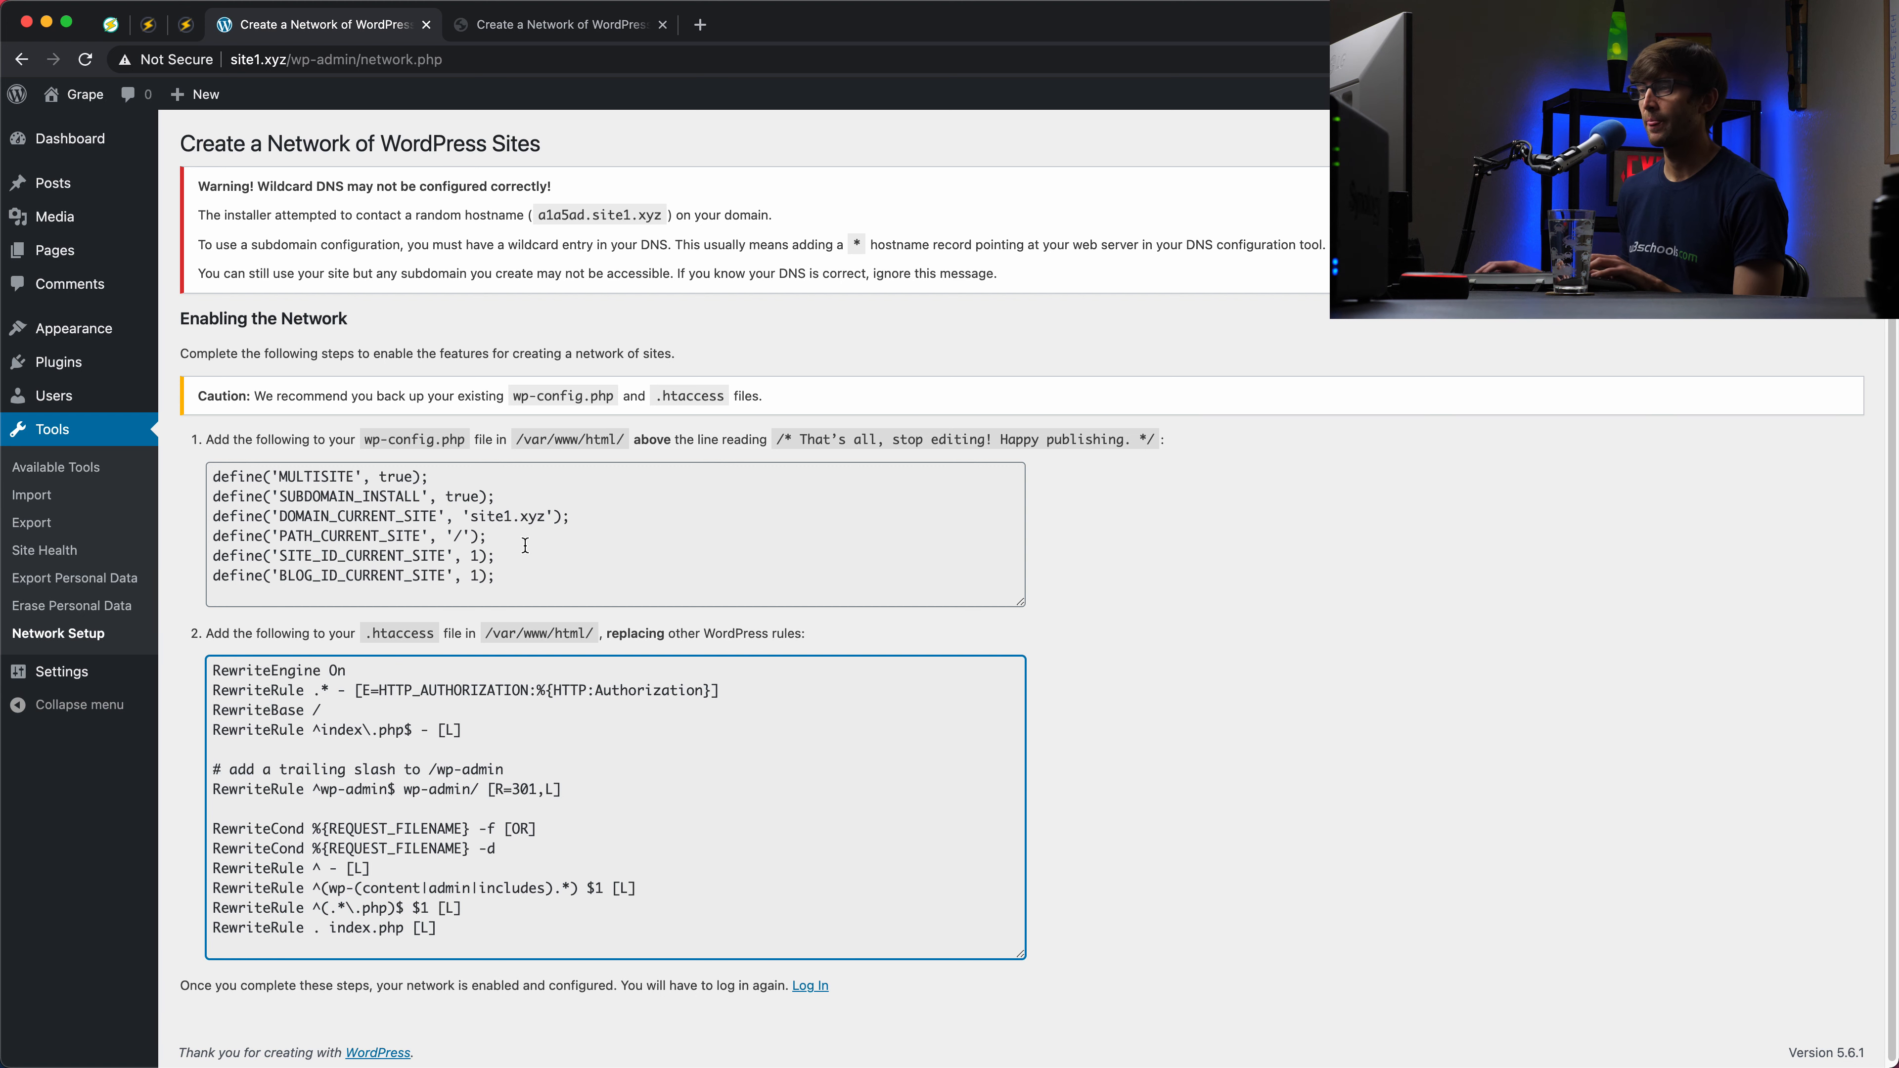
click(543, 579)
drag(544, 579, 199, 480)
key(super+c)
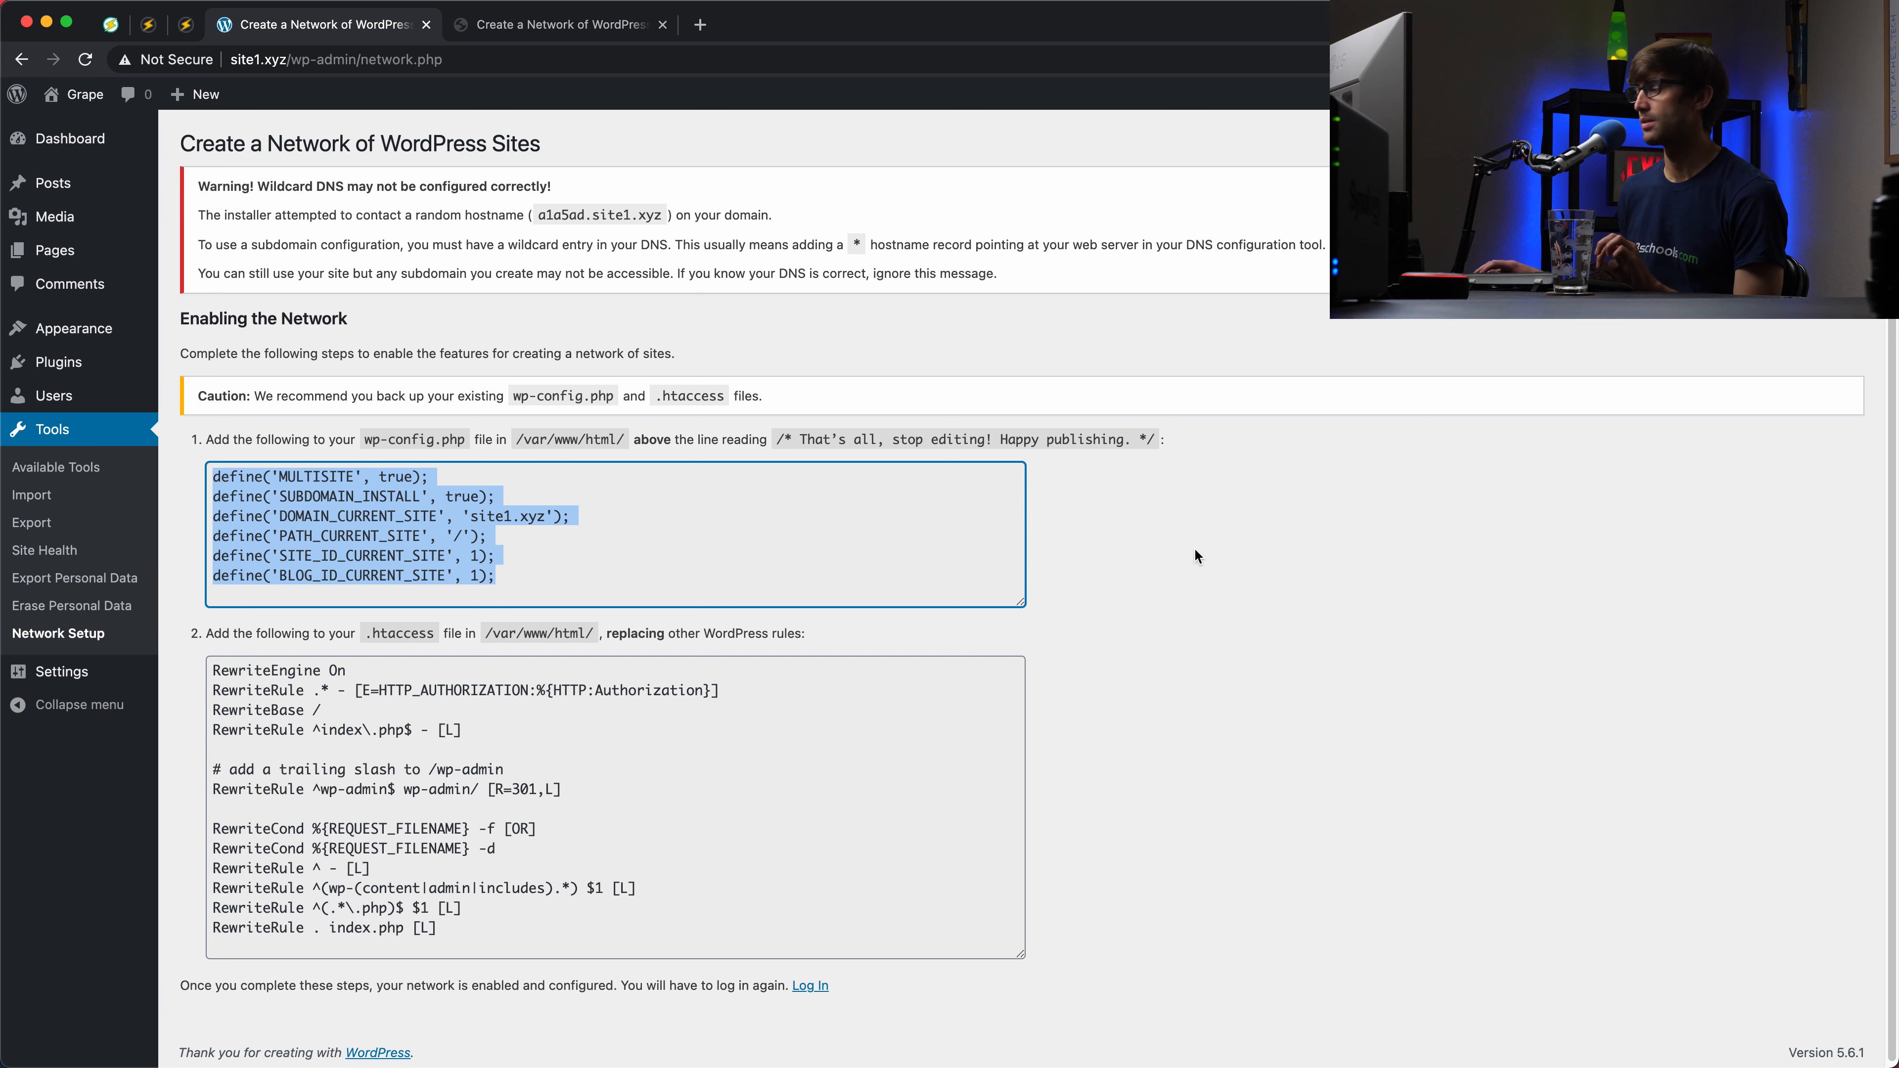
key(super+Tab)
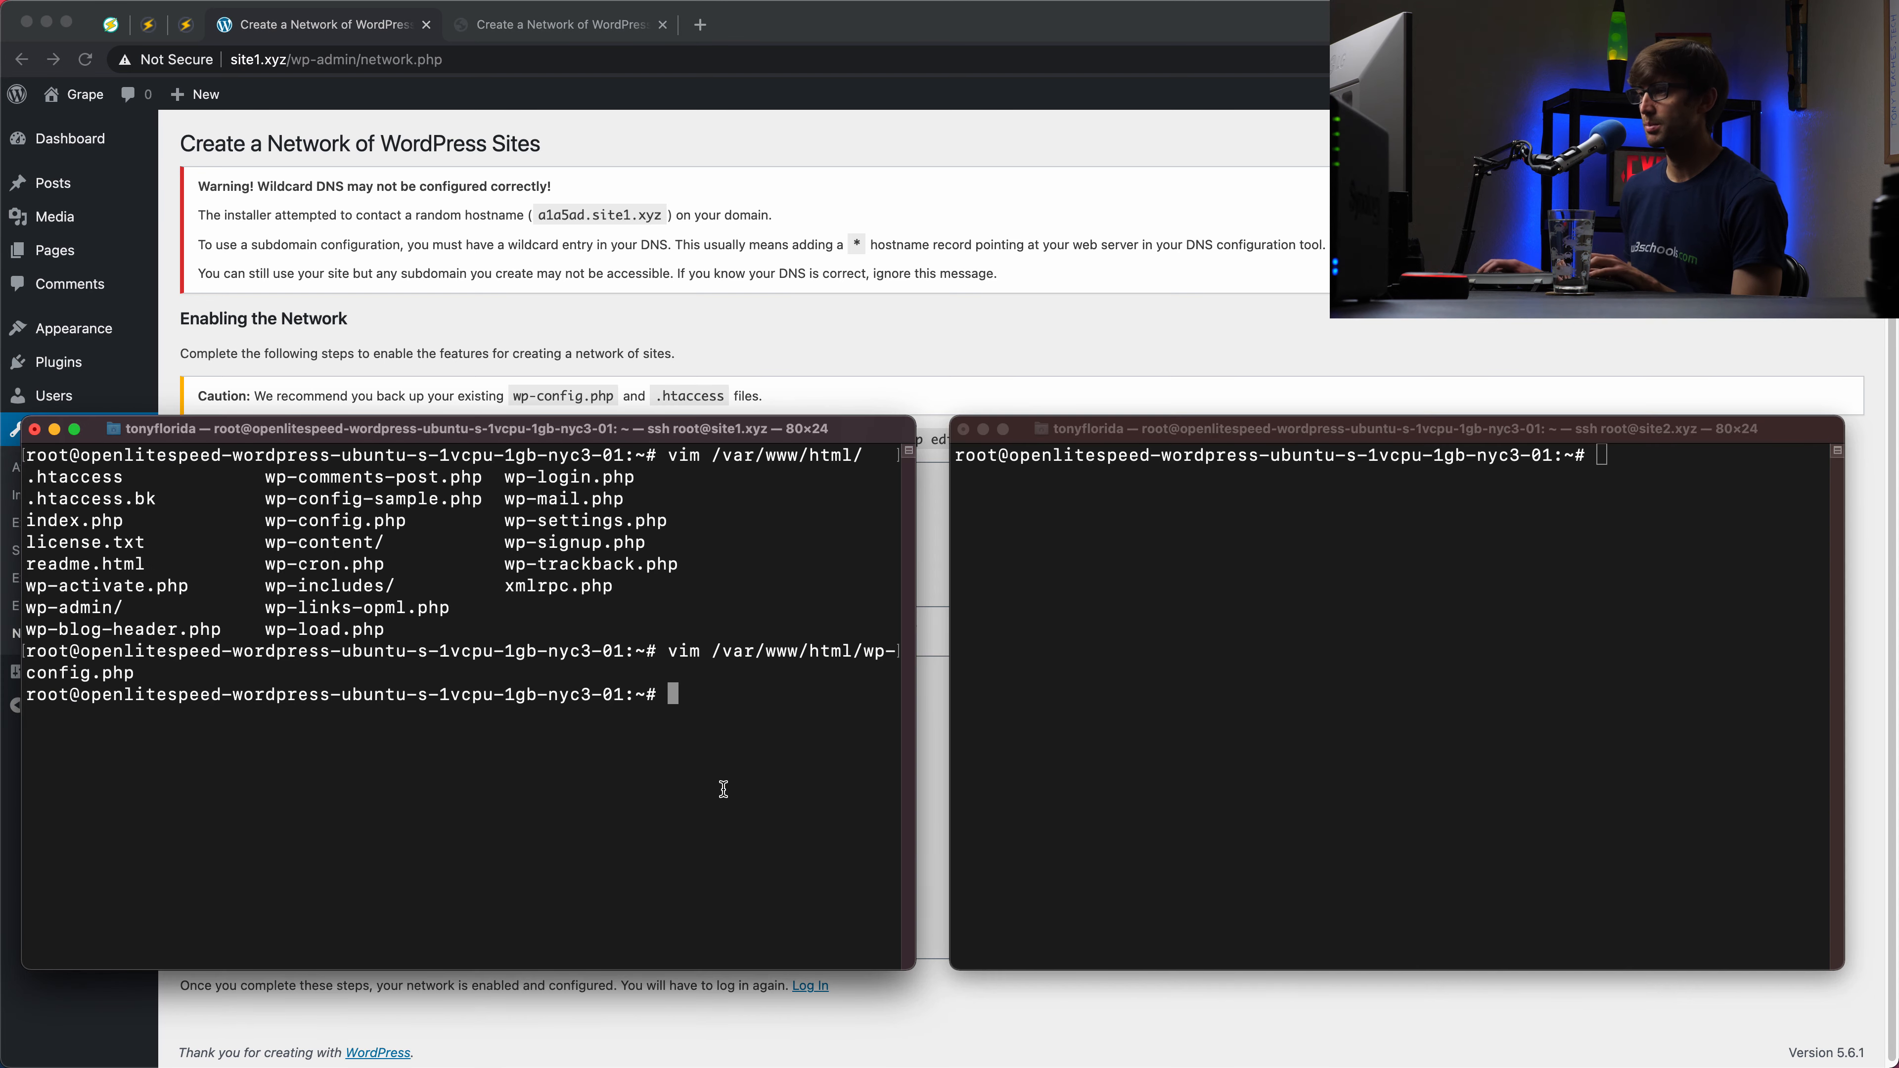
Step: Paste the six multisite define lines below WP_ALLOW_MULTISITE in site1's wp-config.php and save it in vim
key(Up)
key(Return)
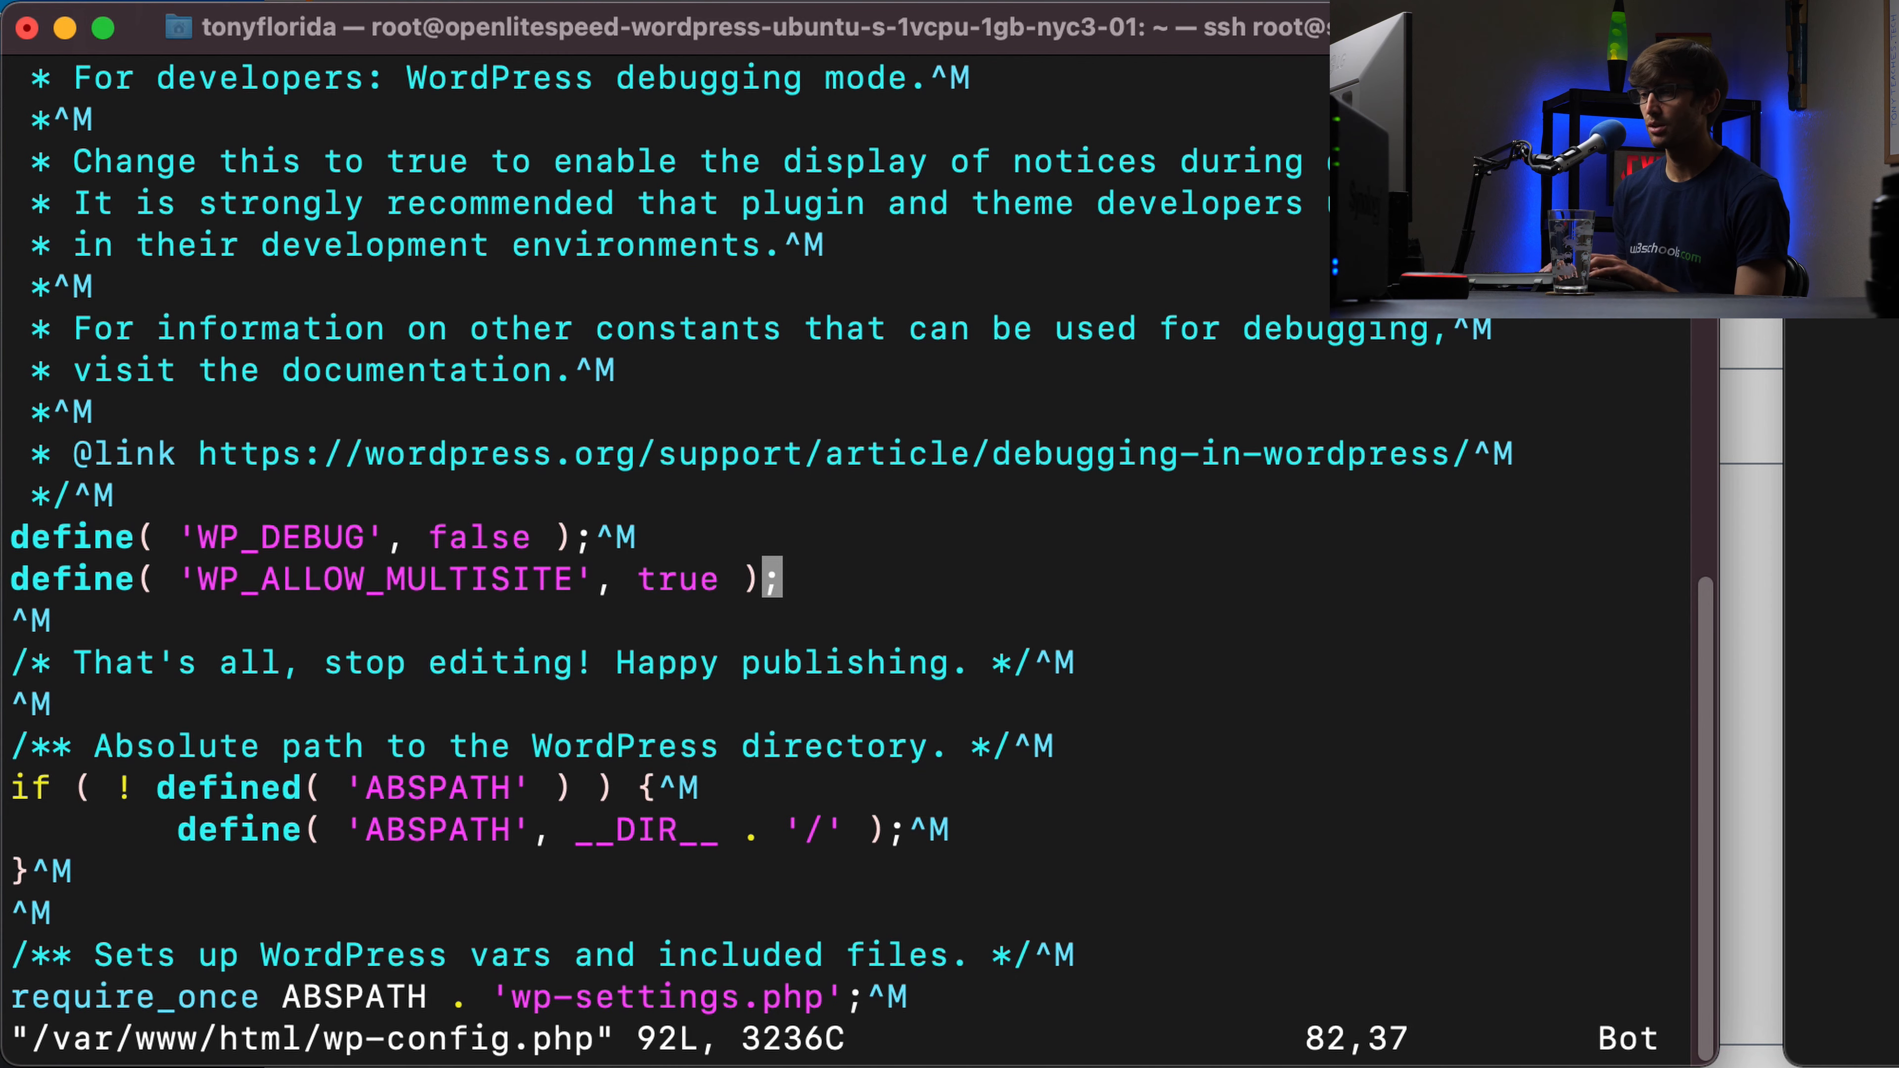
text(oi)
key(BackSpace)
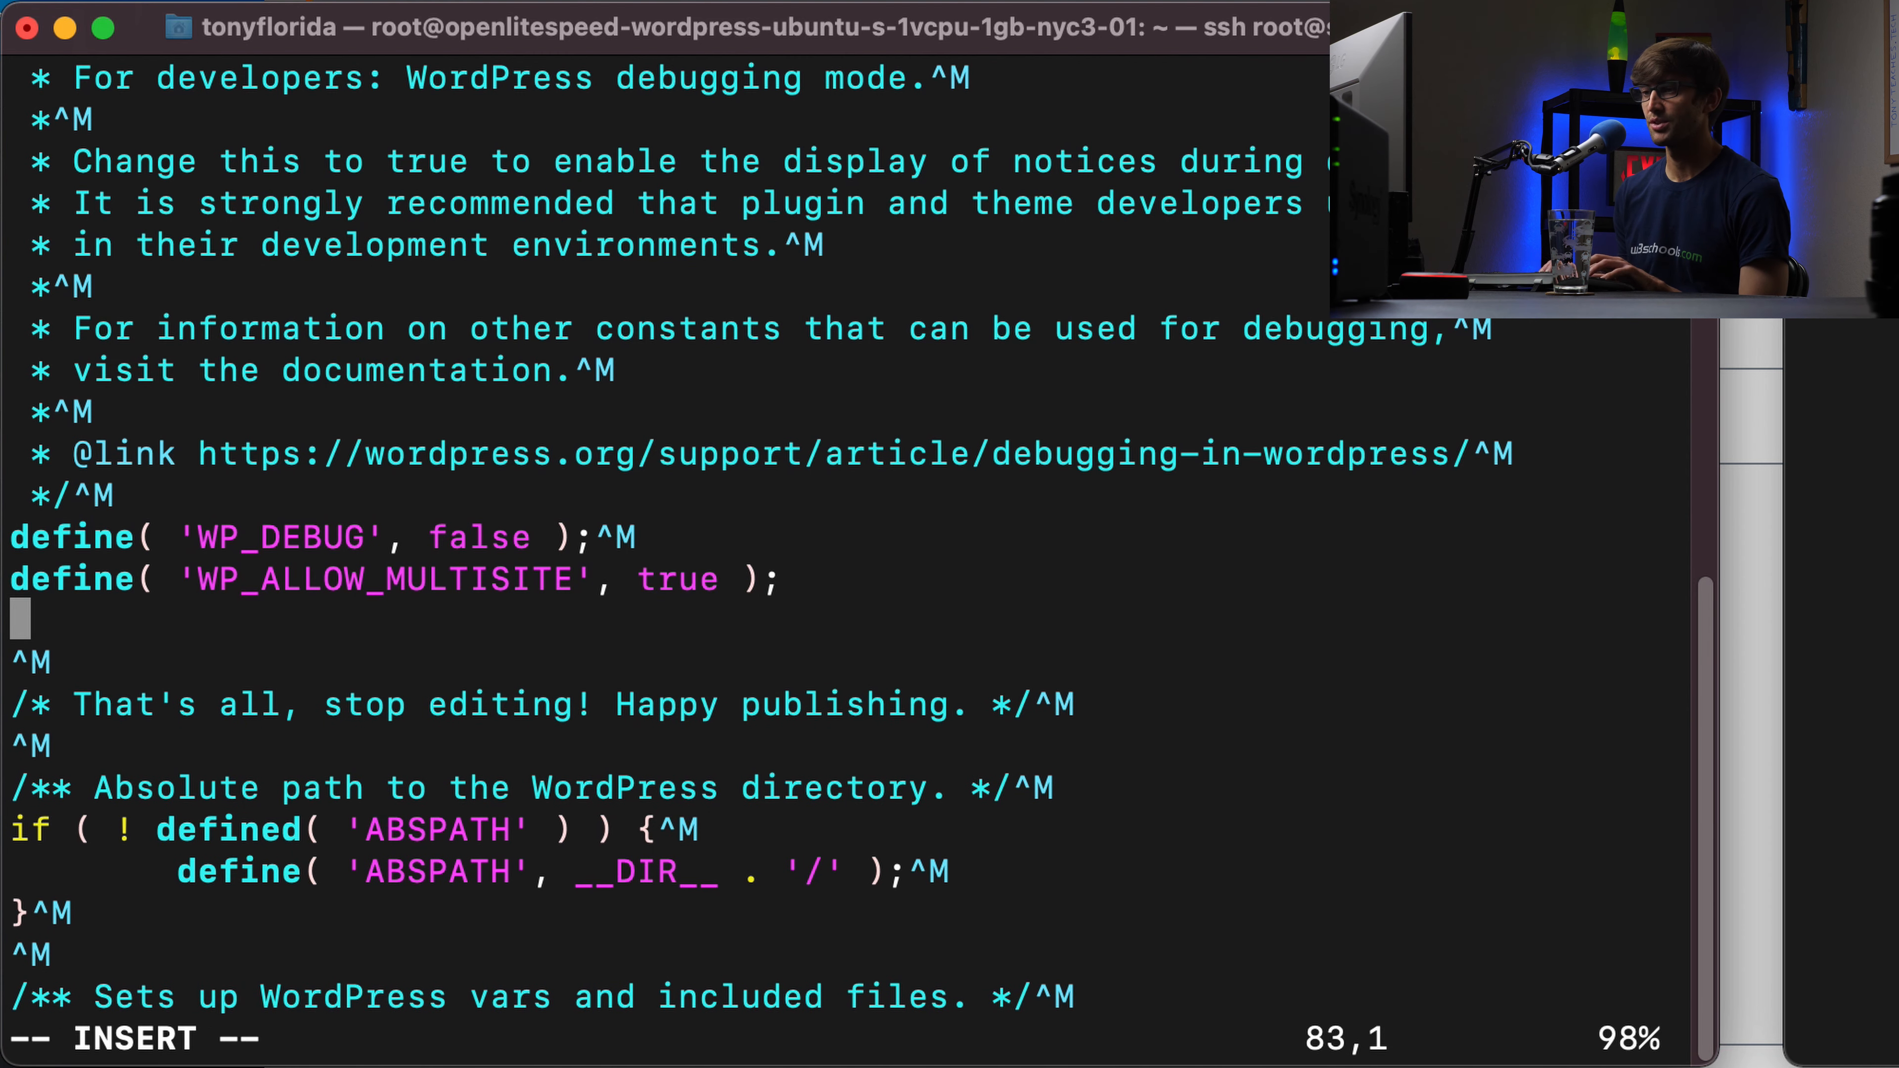
key(super+v)
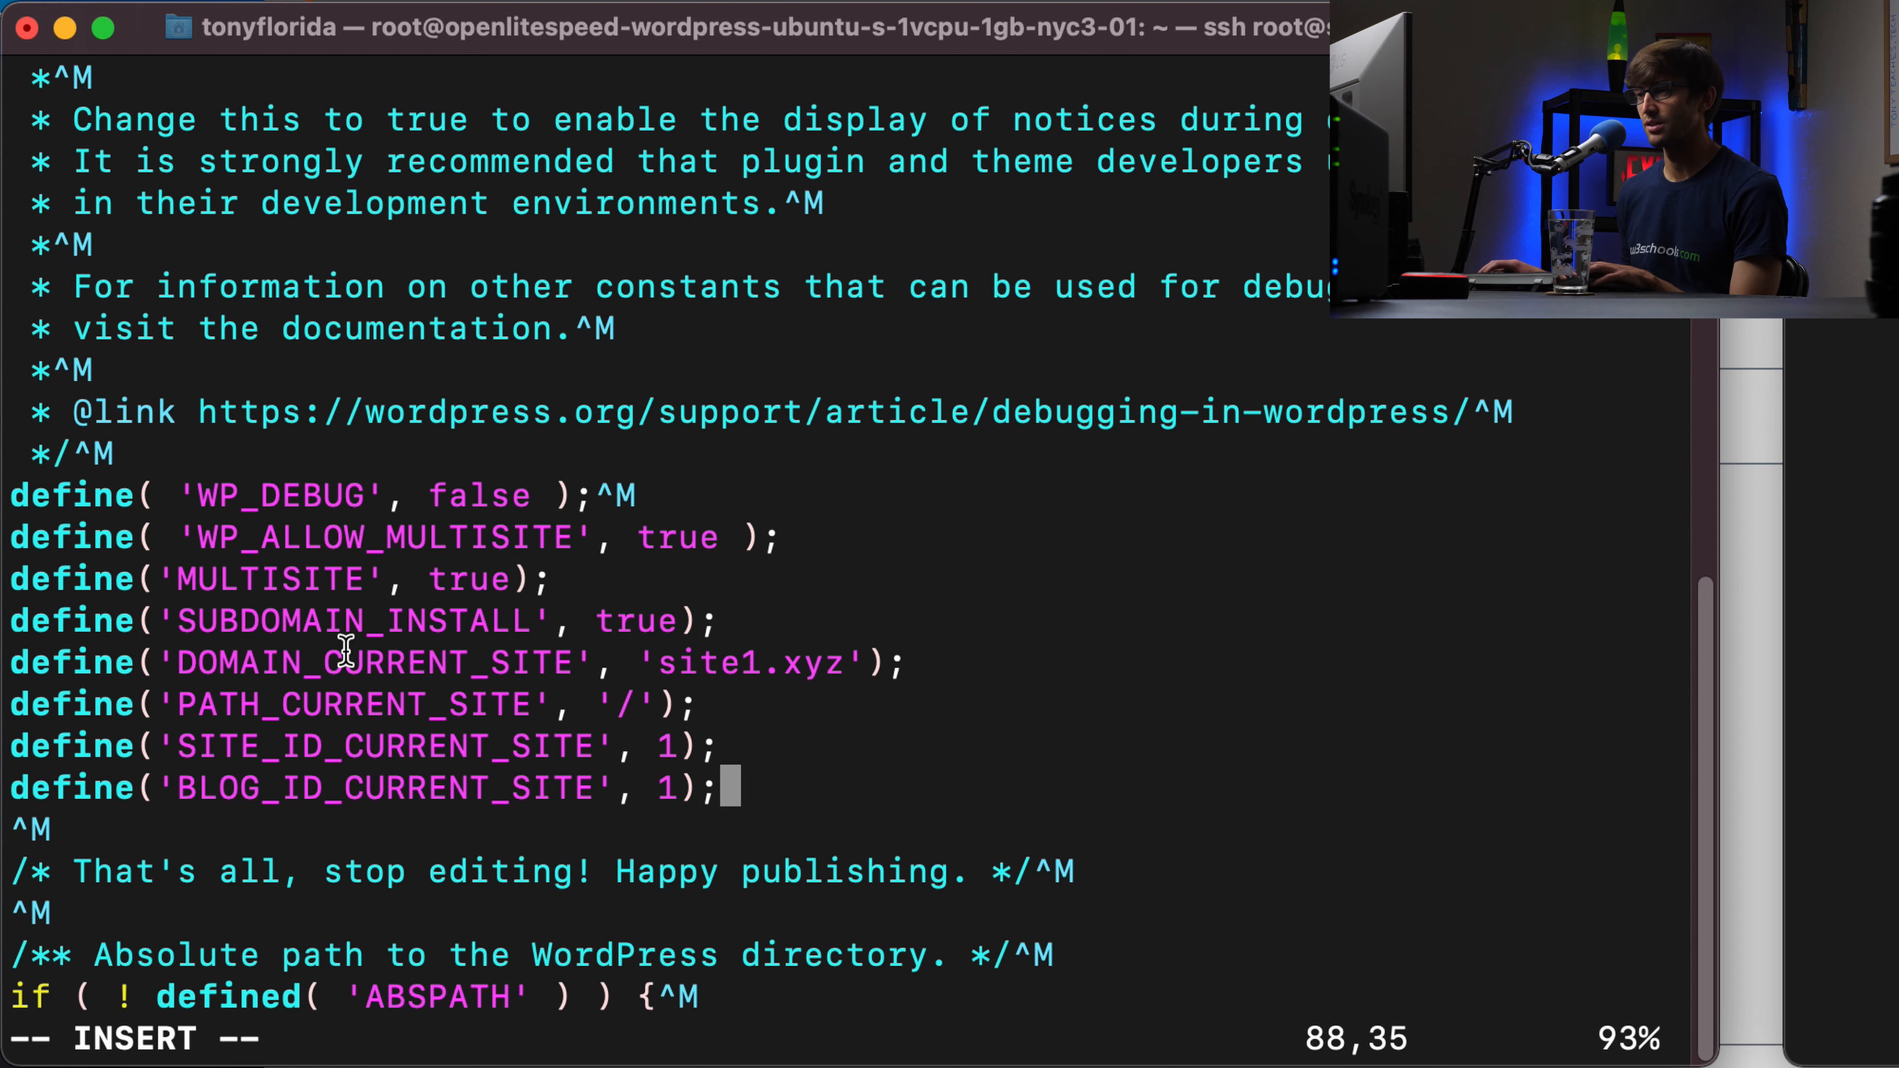
key(Escape)
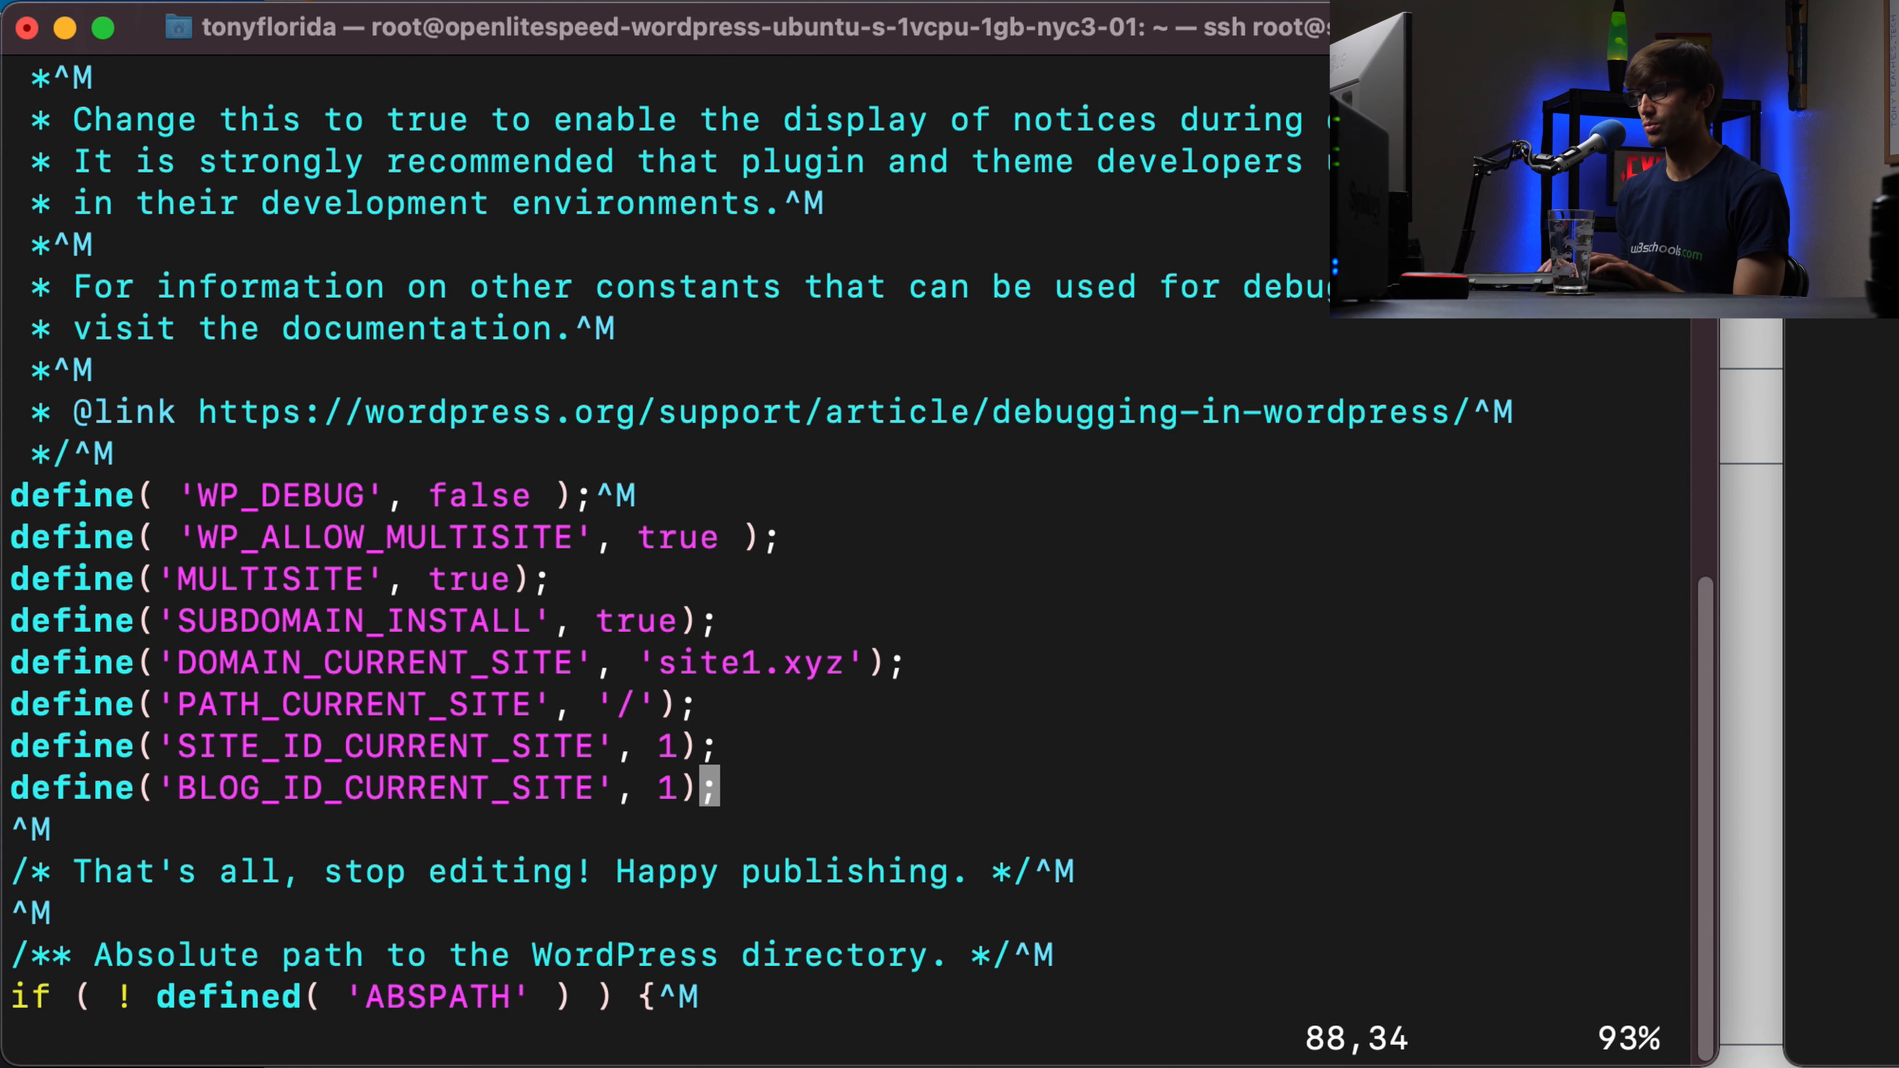
text(:wq)
key(Return)
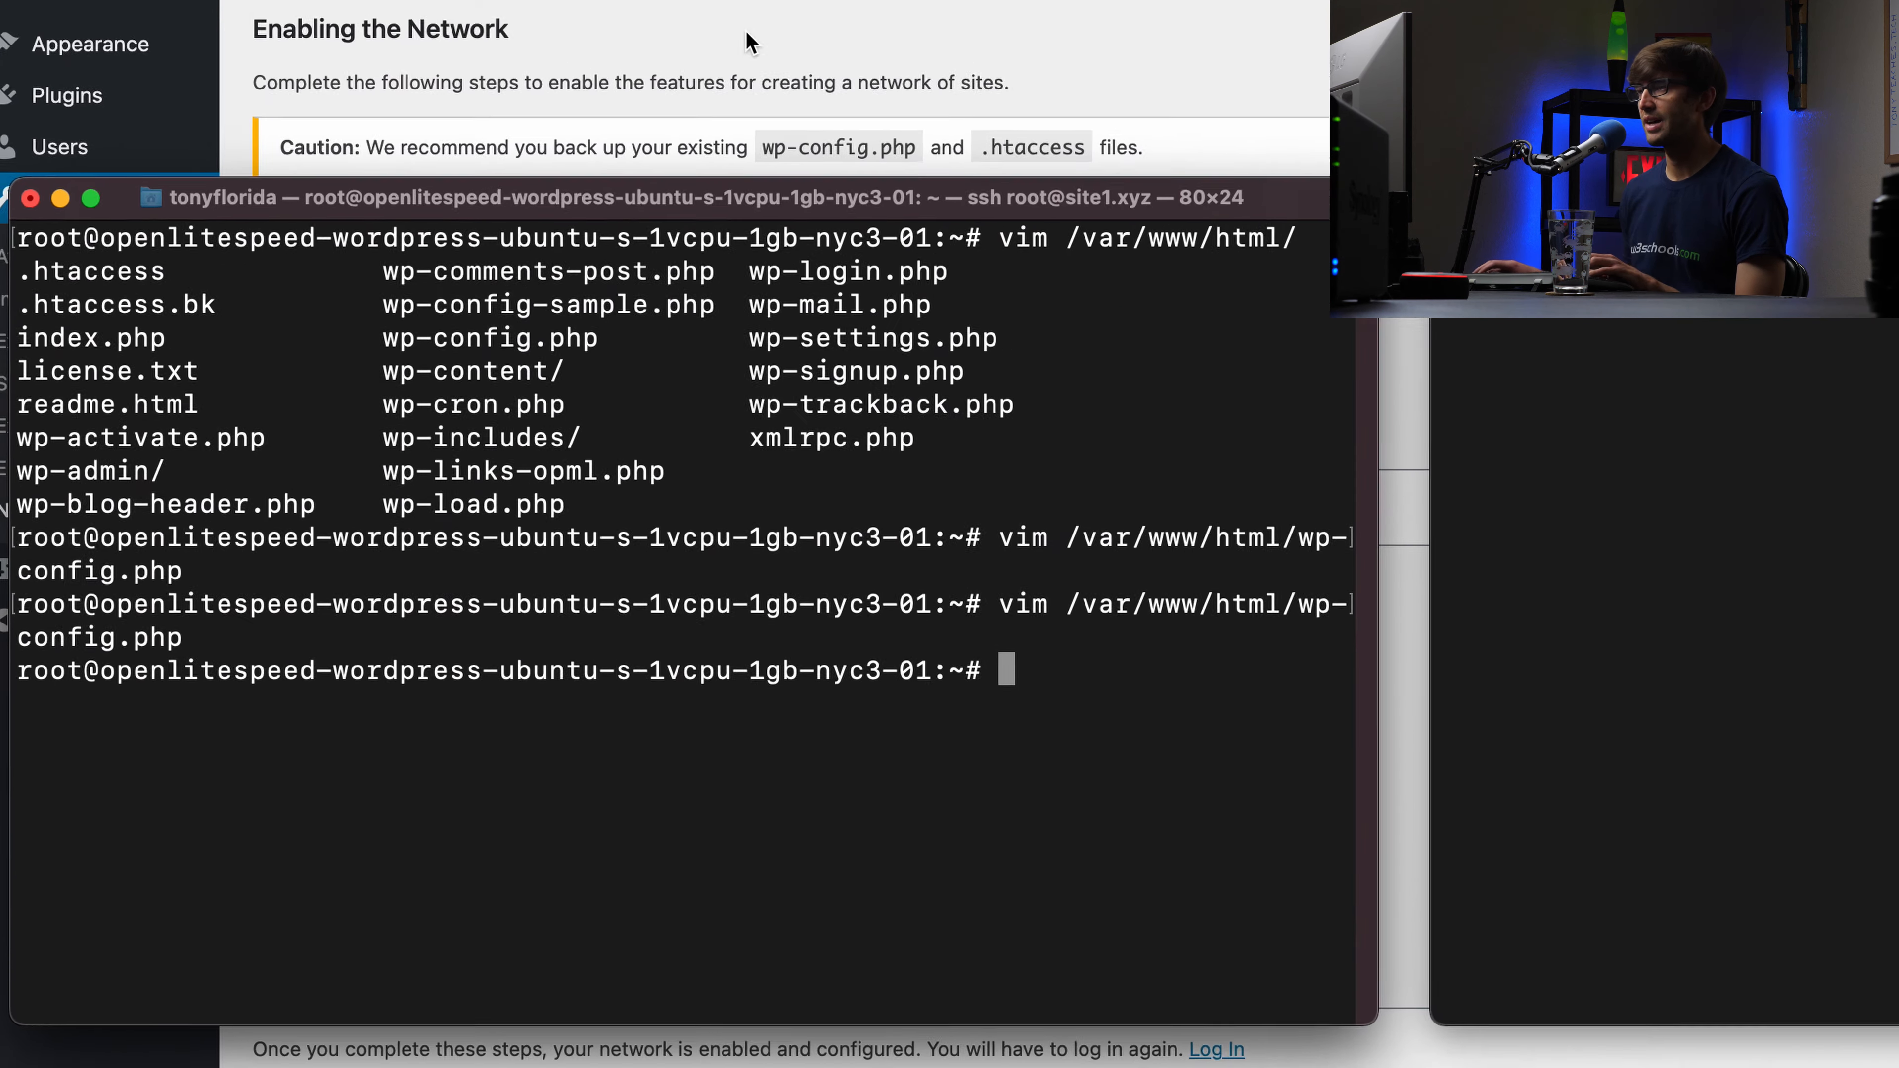
click(749, 40)
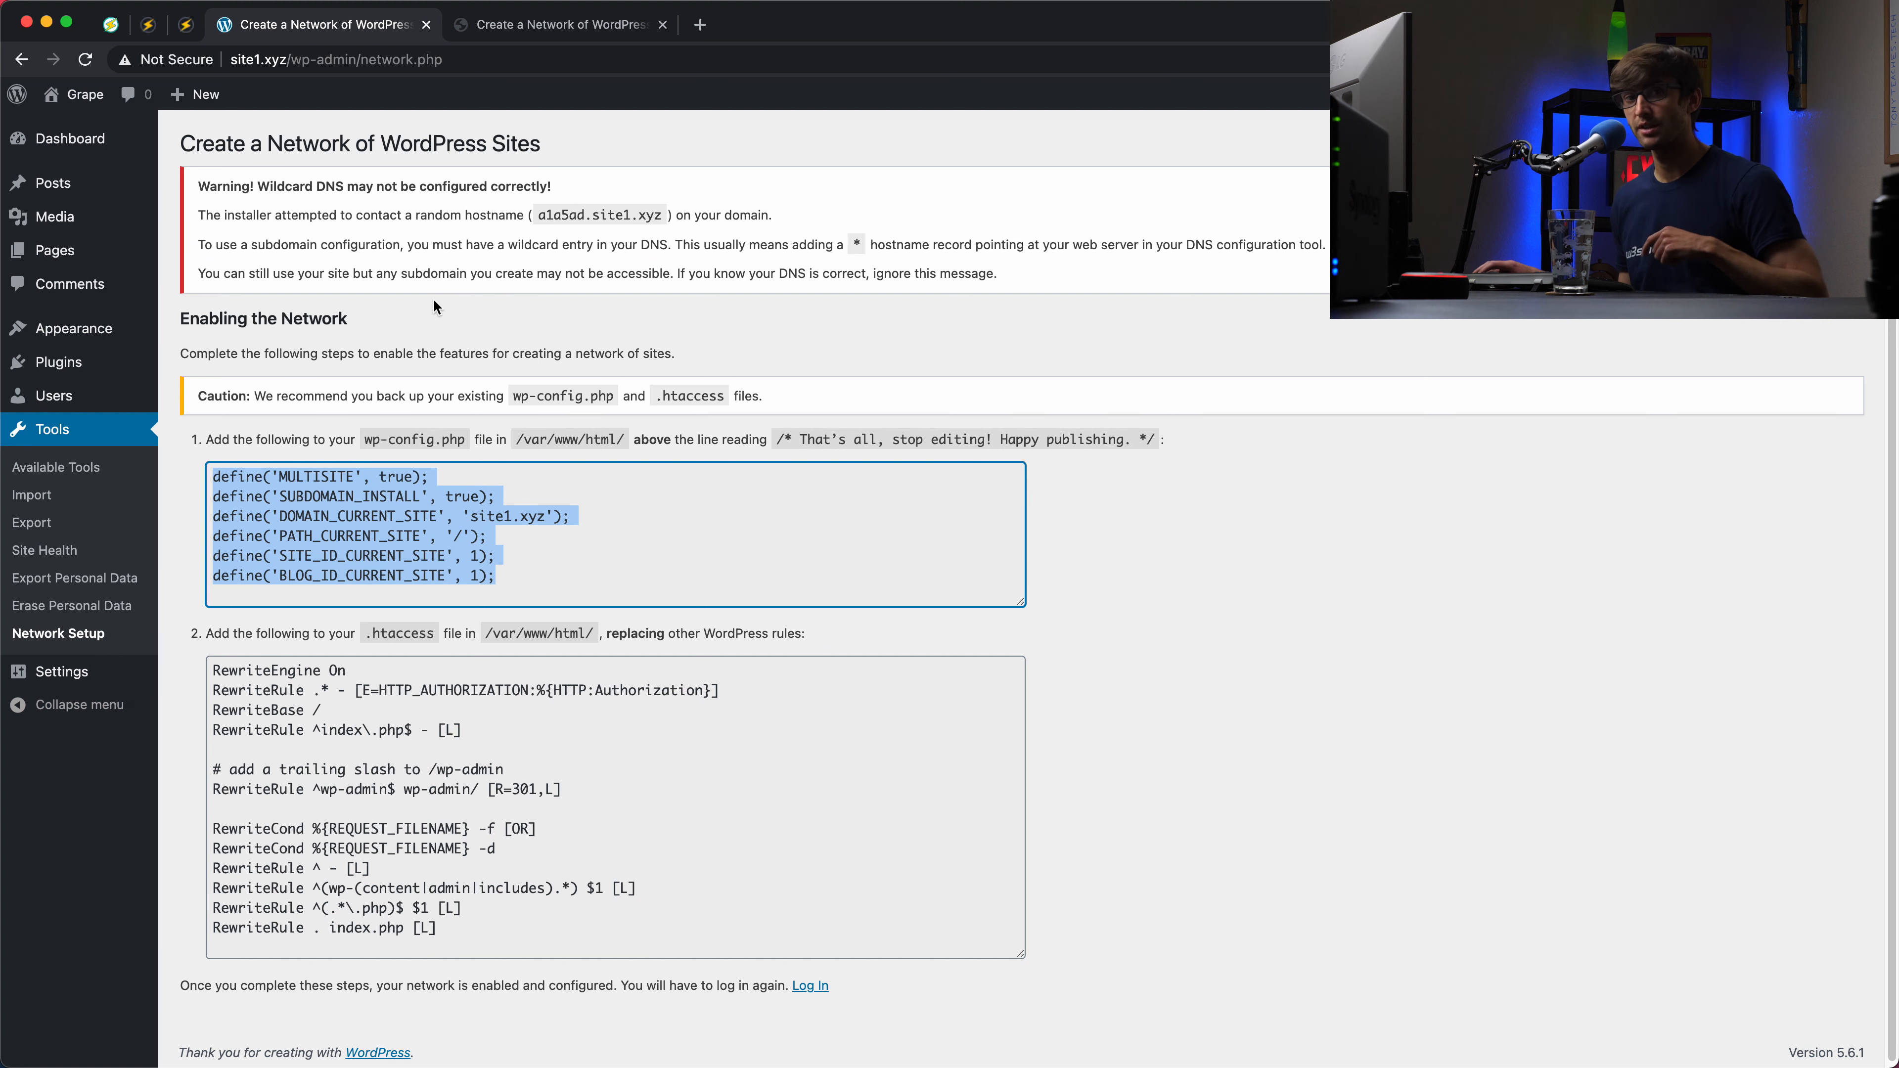
Step: Install the Berry Sites network with sub-directory addresses and copy its six wp-config define lines
click(576, 28)
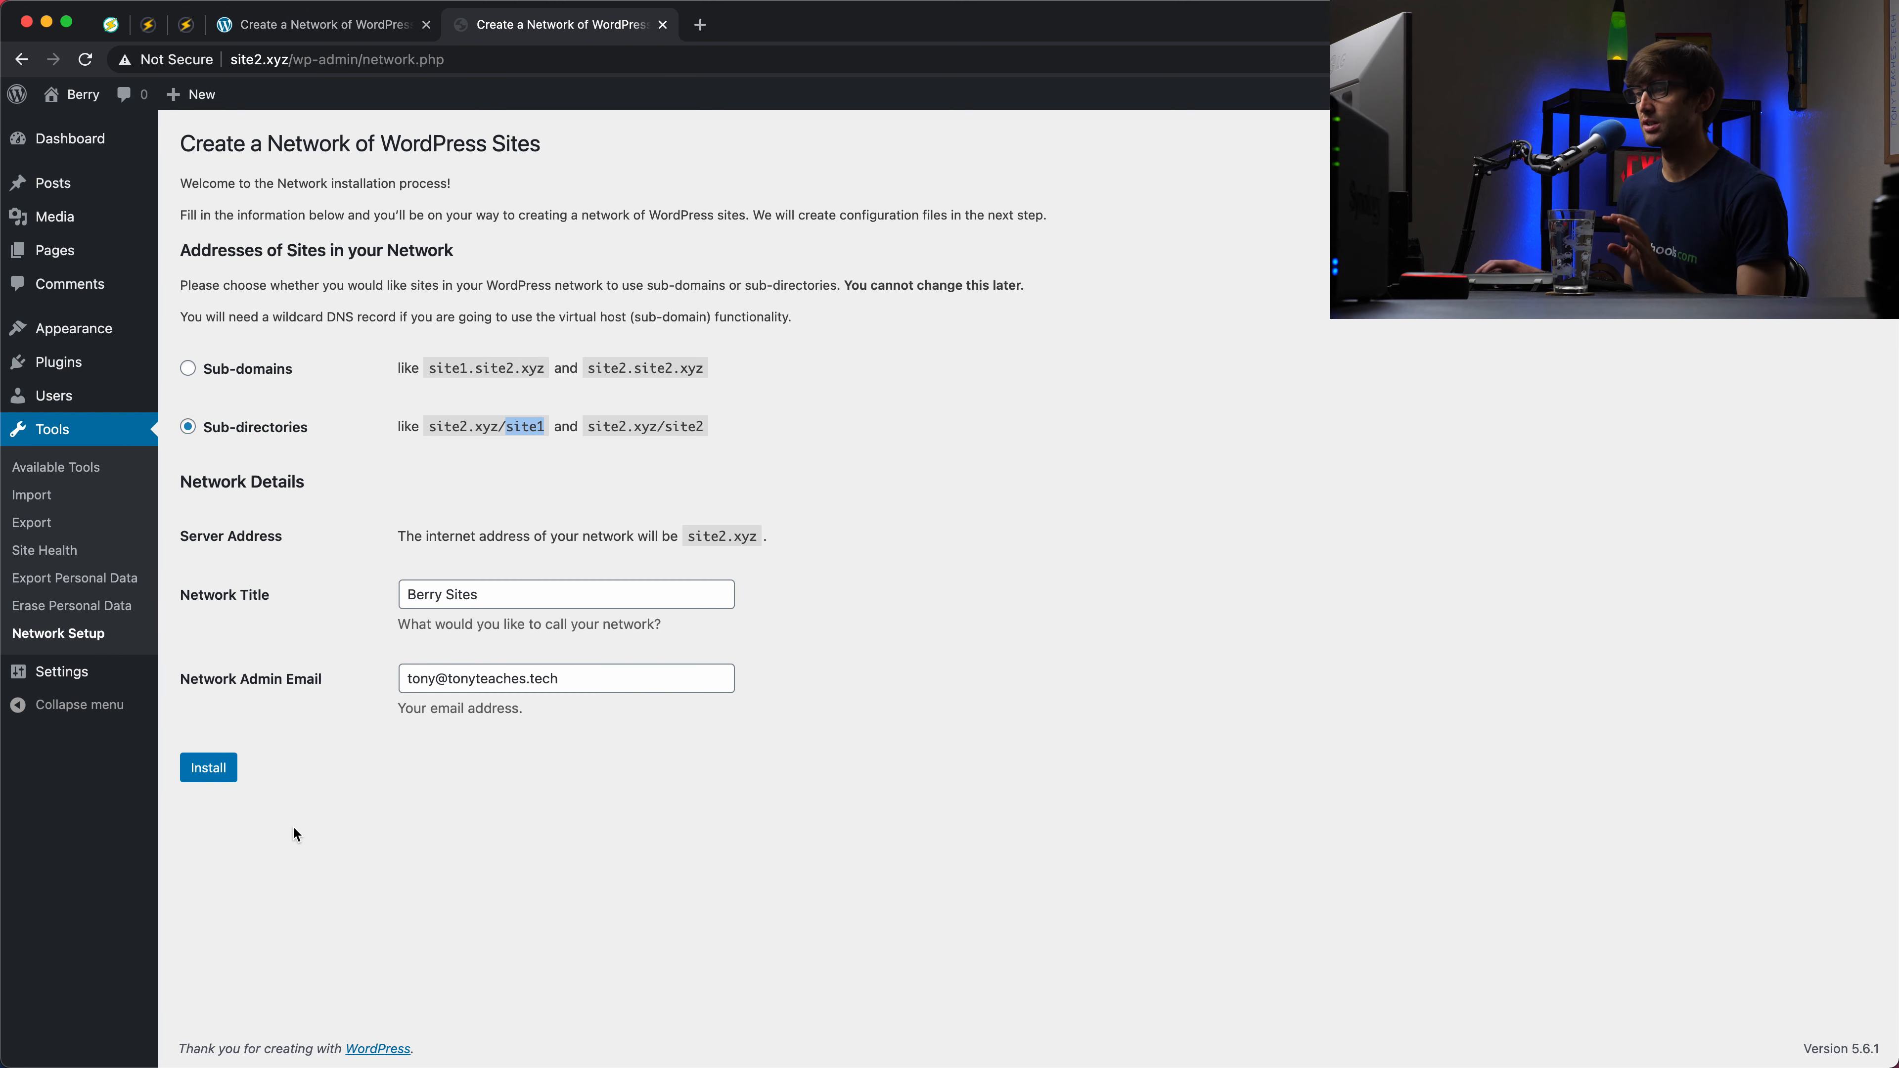
click(209, 769)
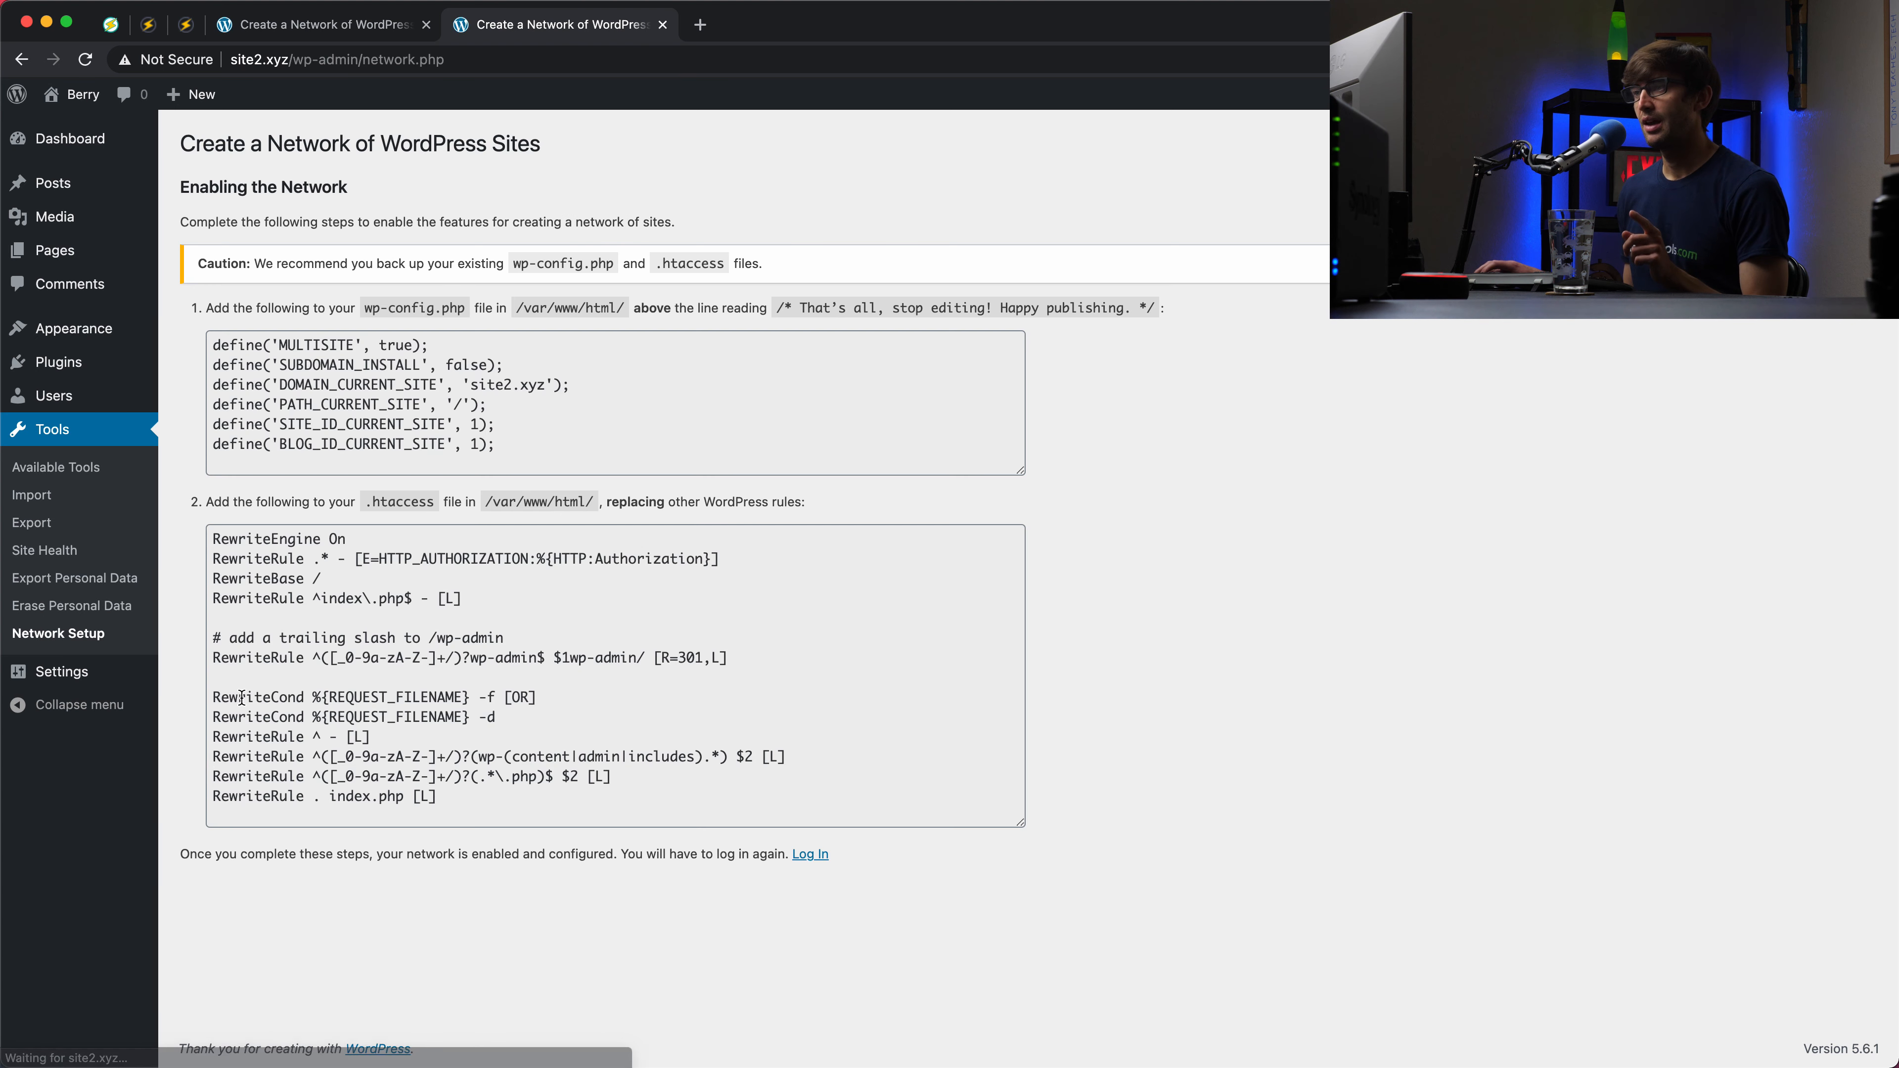
drag(544, 449, 186, 370)
key(super+c)
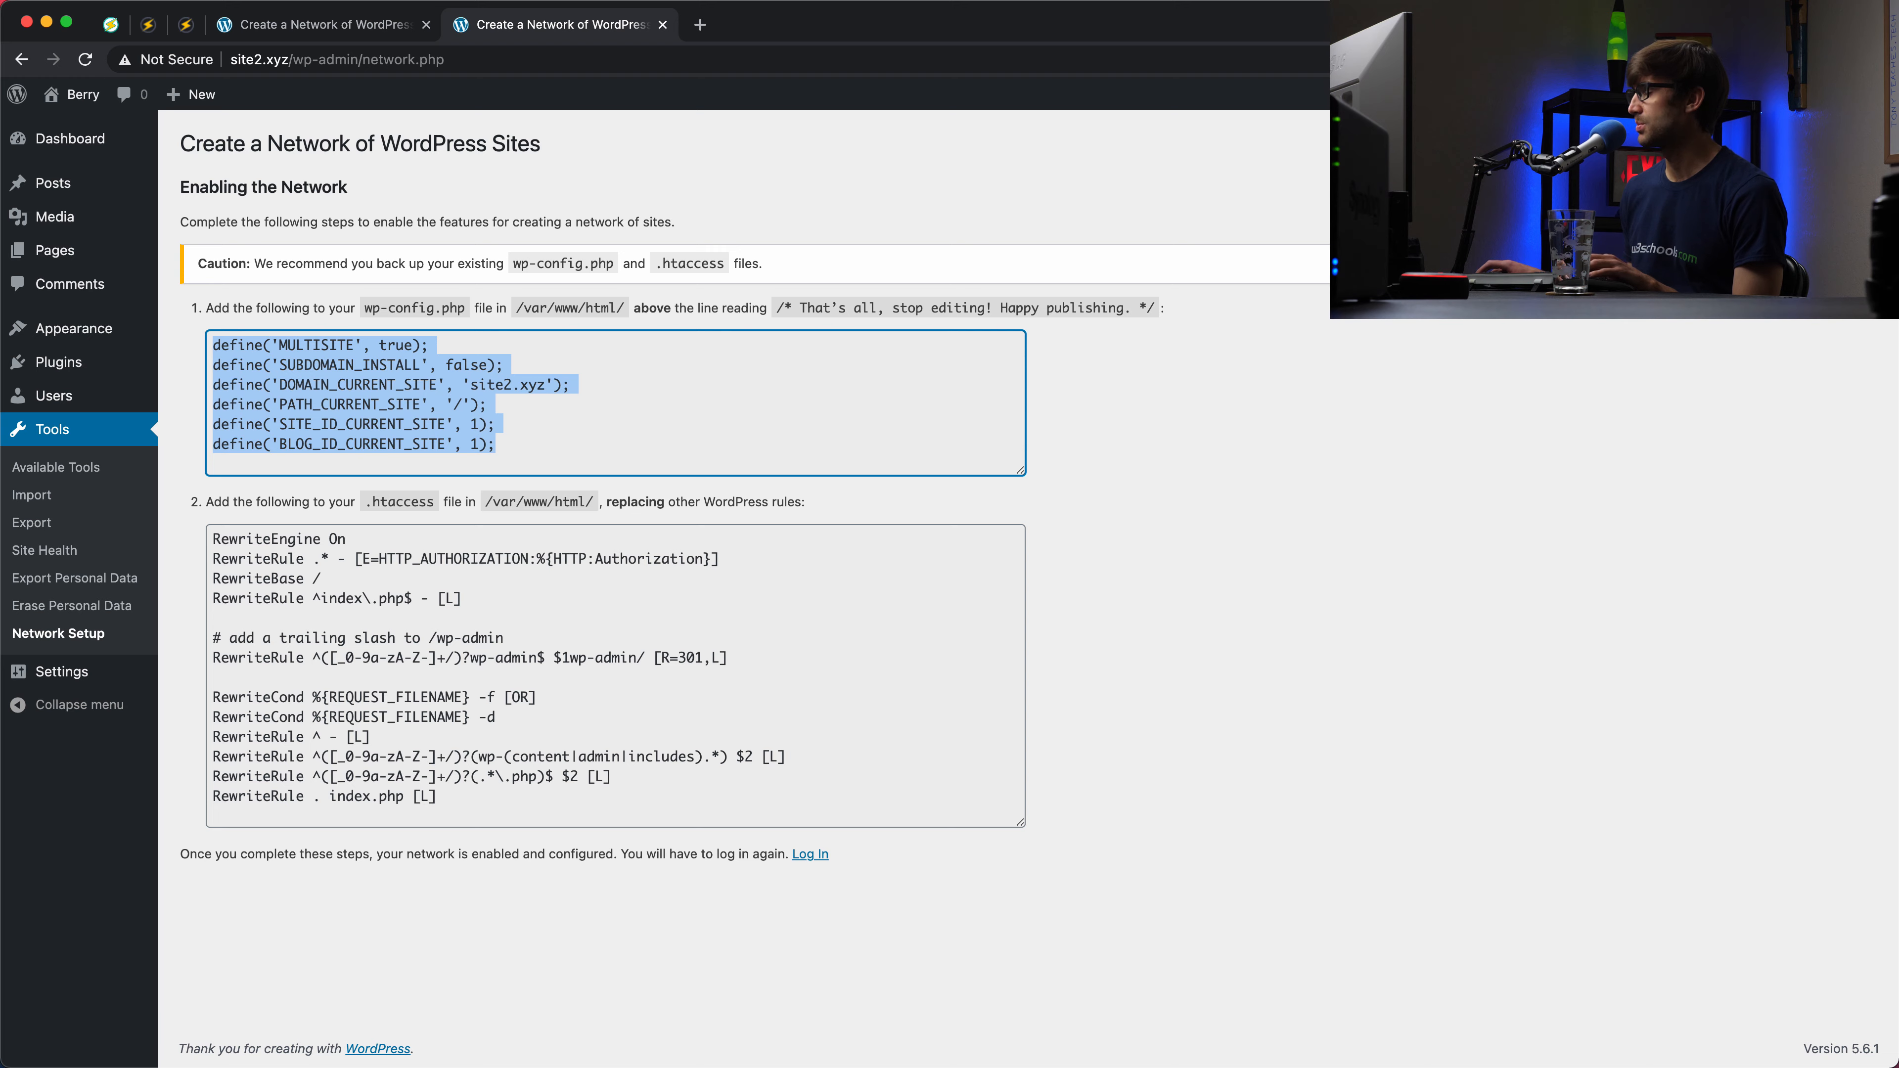
key(super+Tab)
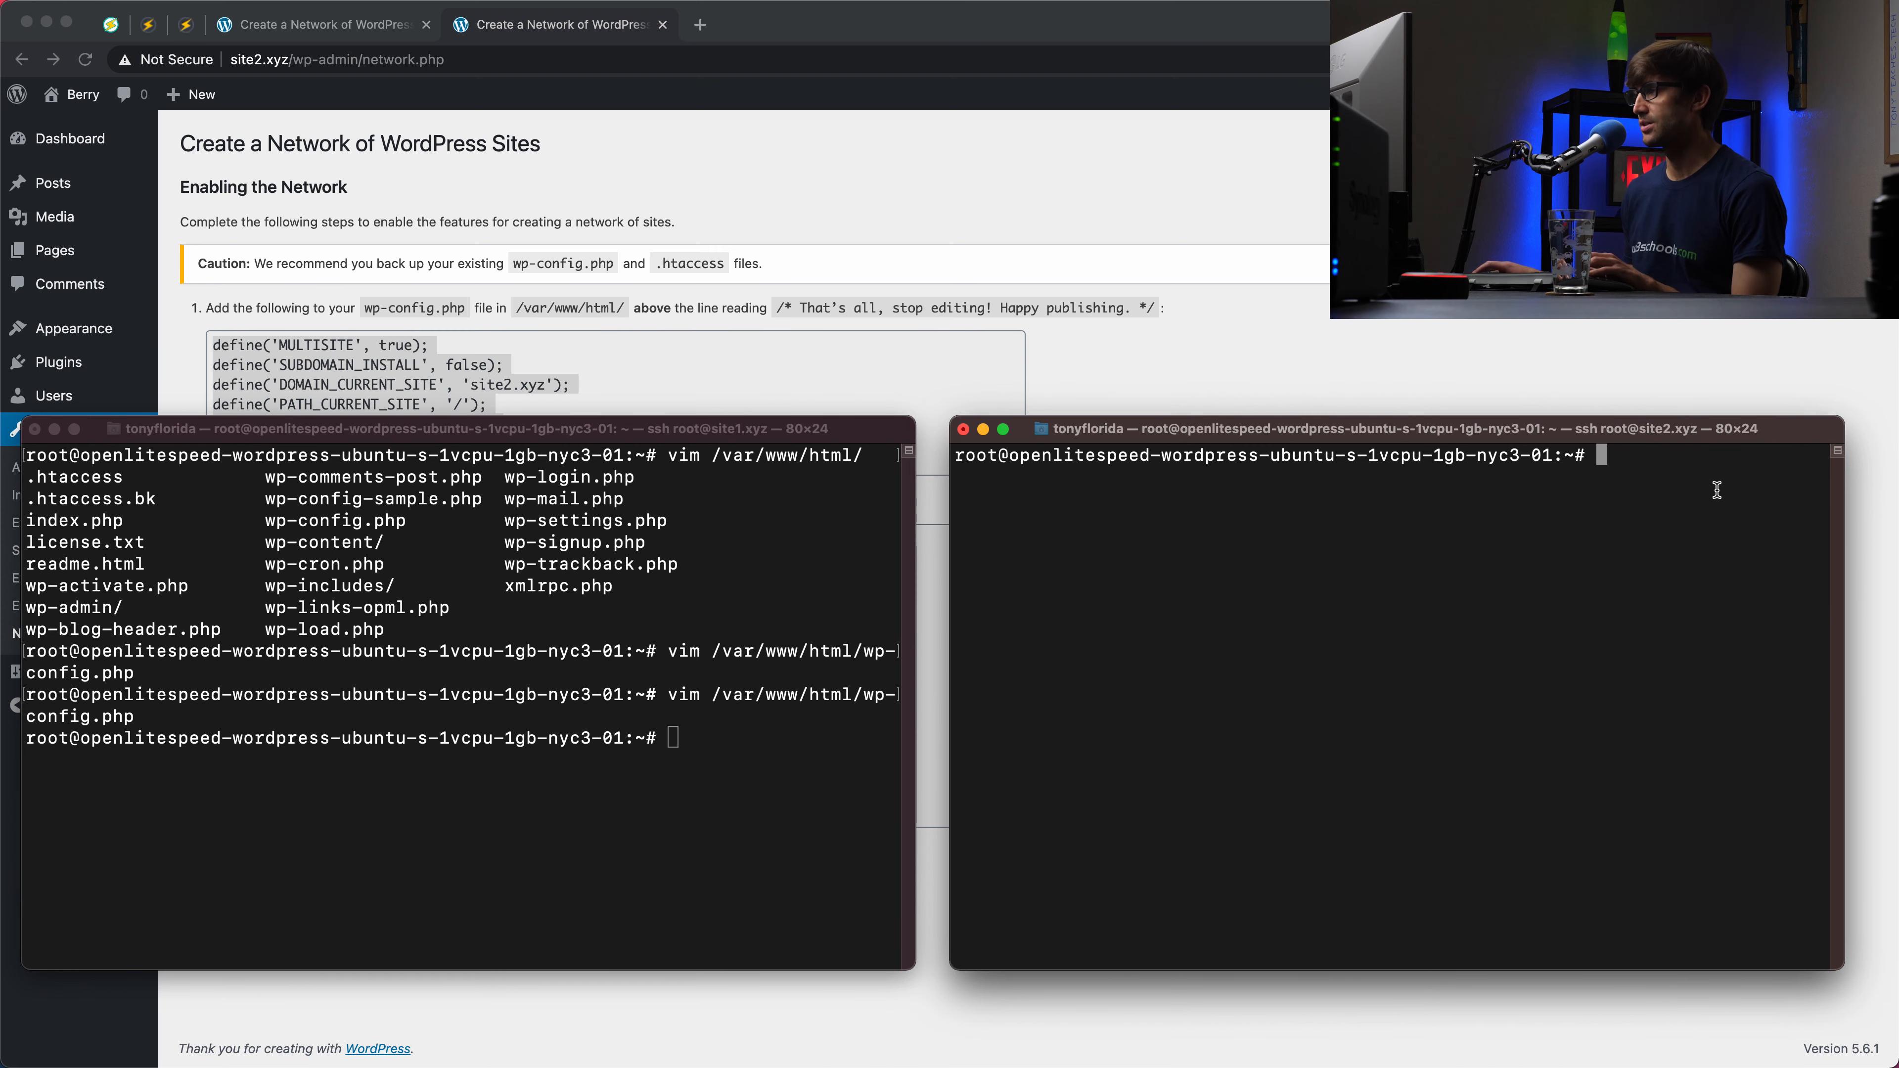
Step: Insert the six multisite defines, including SUBDOMAIN_INSTALL false, below WP_ALLOW_MULTISITE in site2's wp-config.php and save
text(vim )
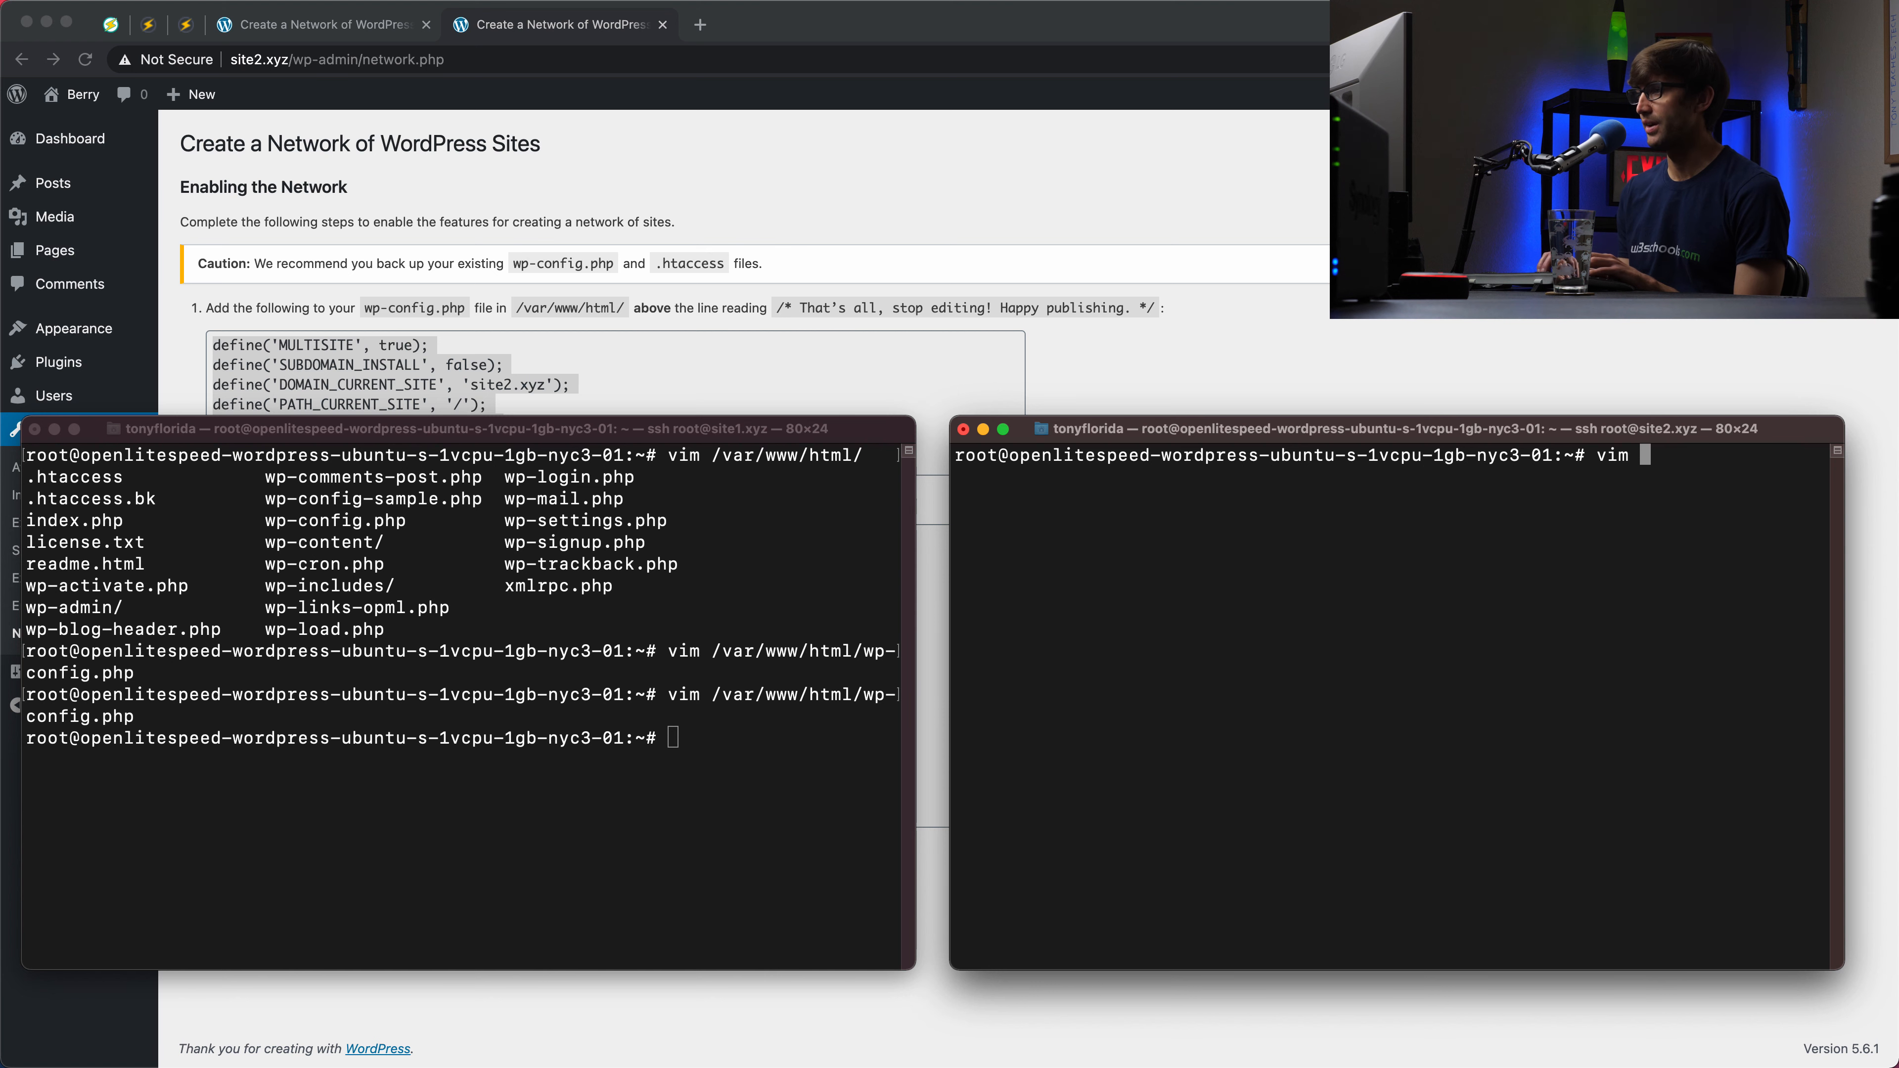
text(/var/w)
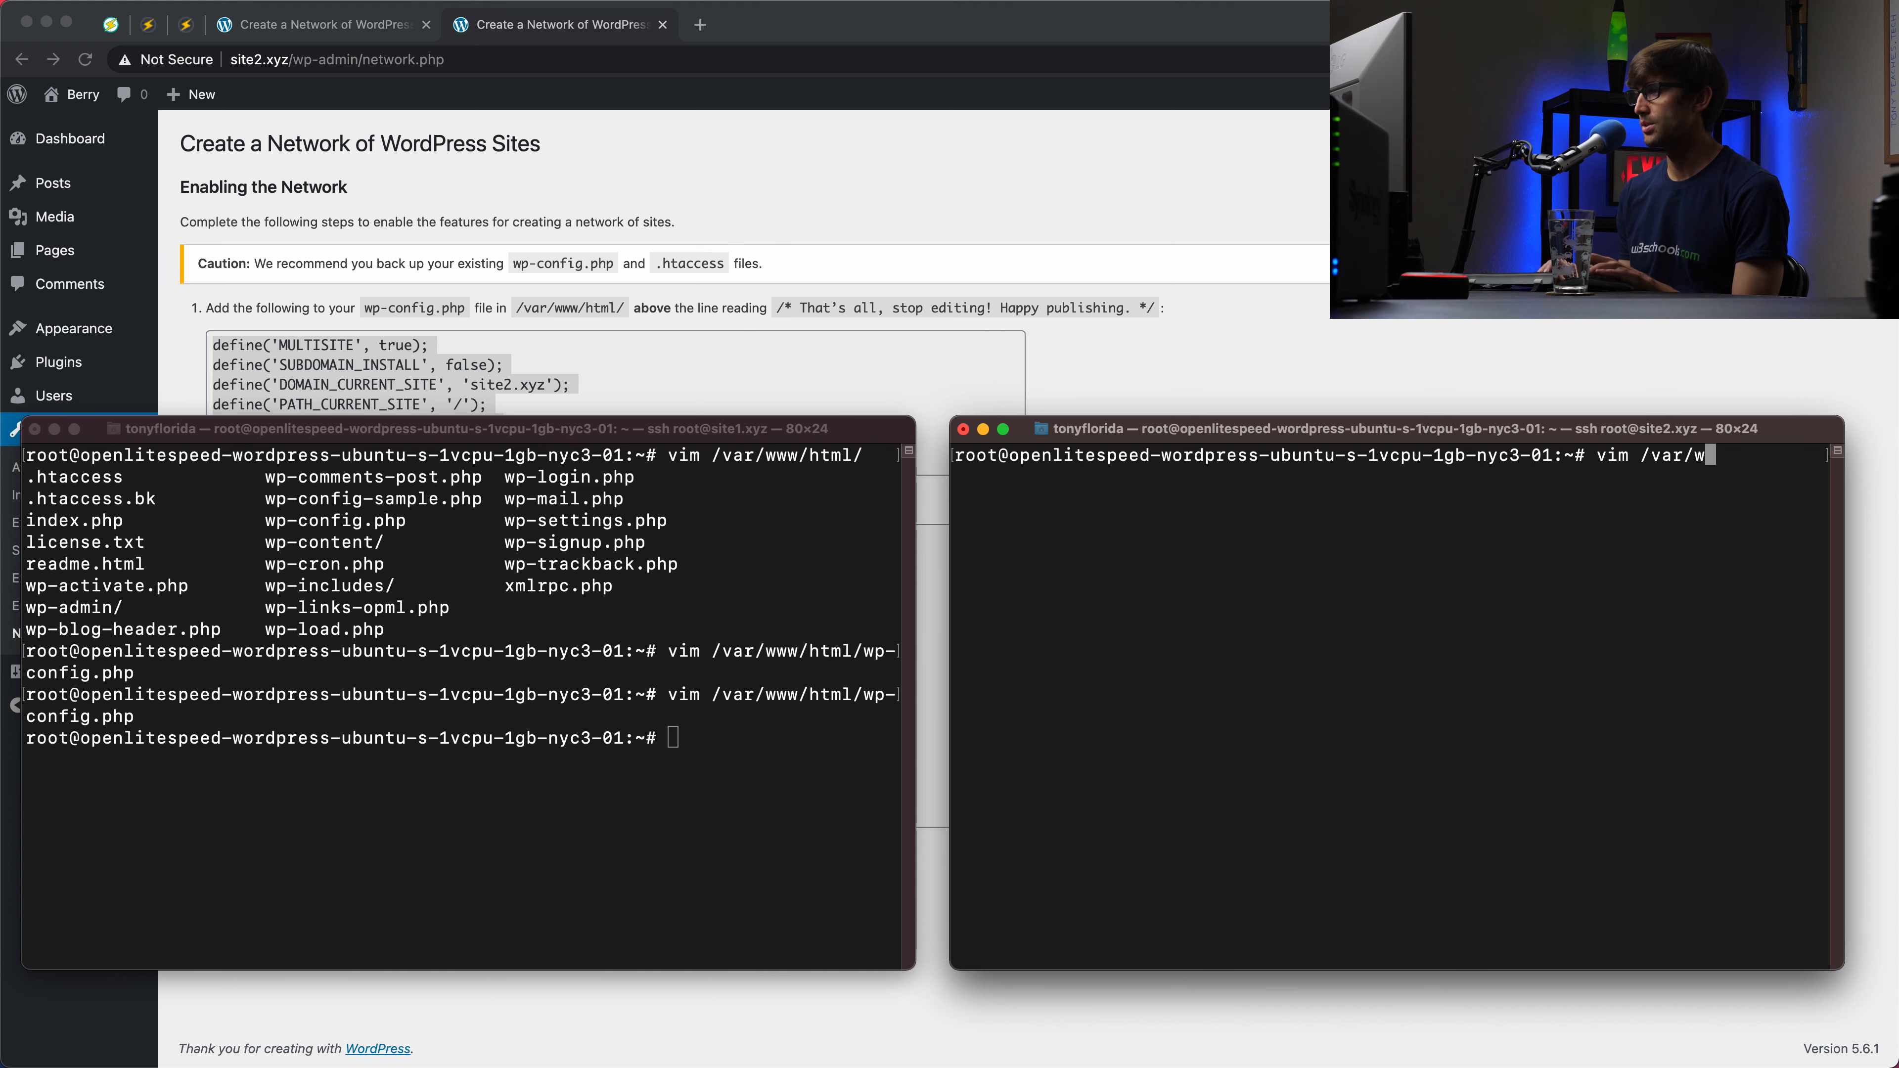
text(ww/html/wp-config)
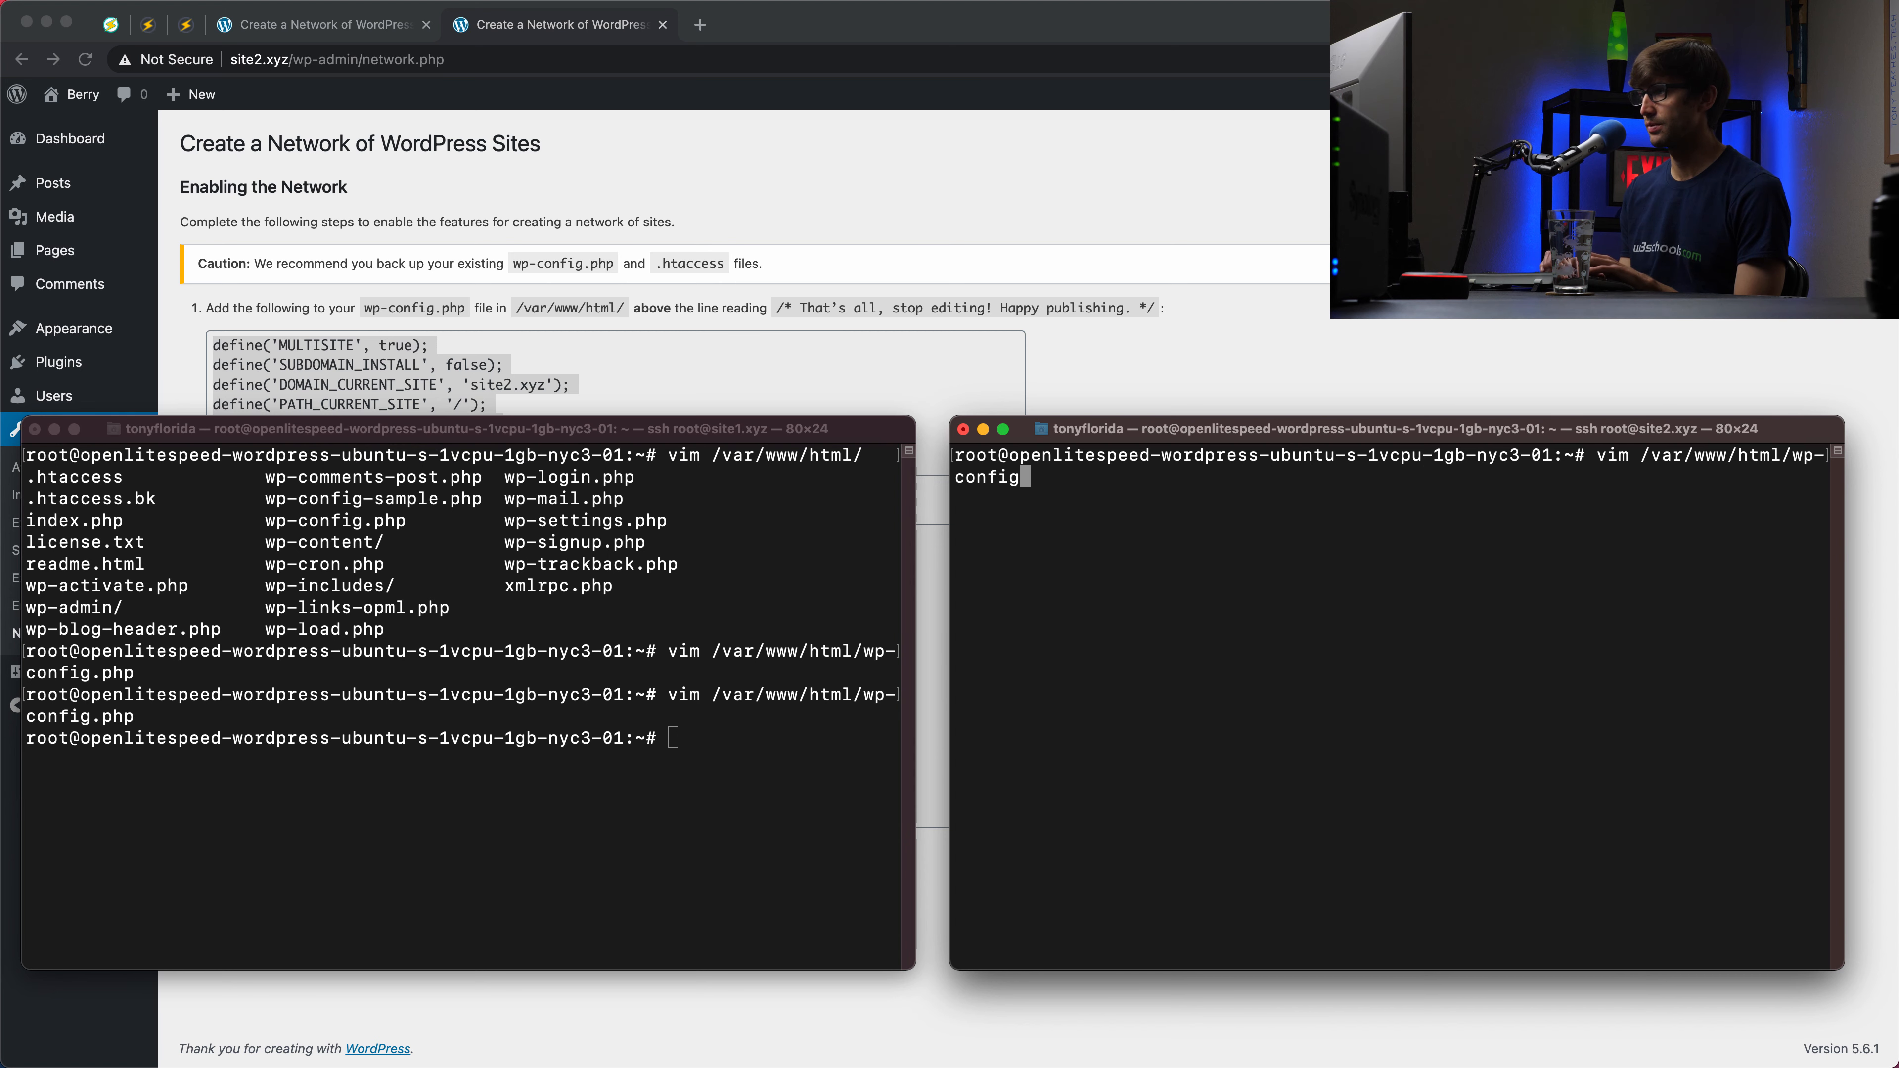
text(.php)
key(Return)
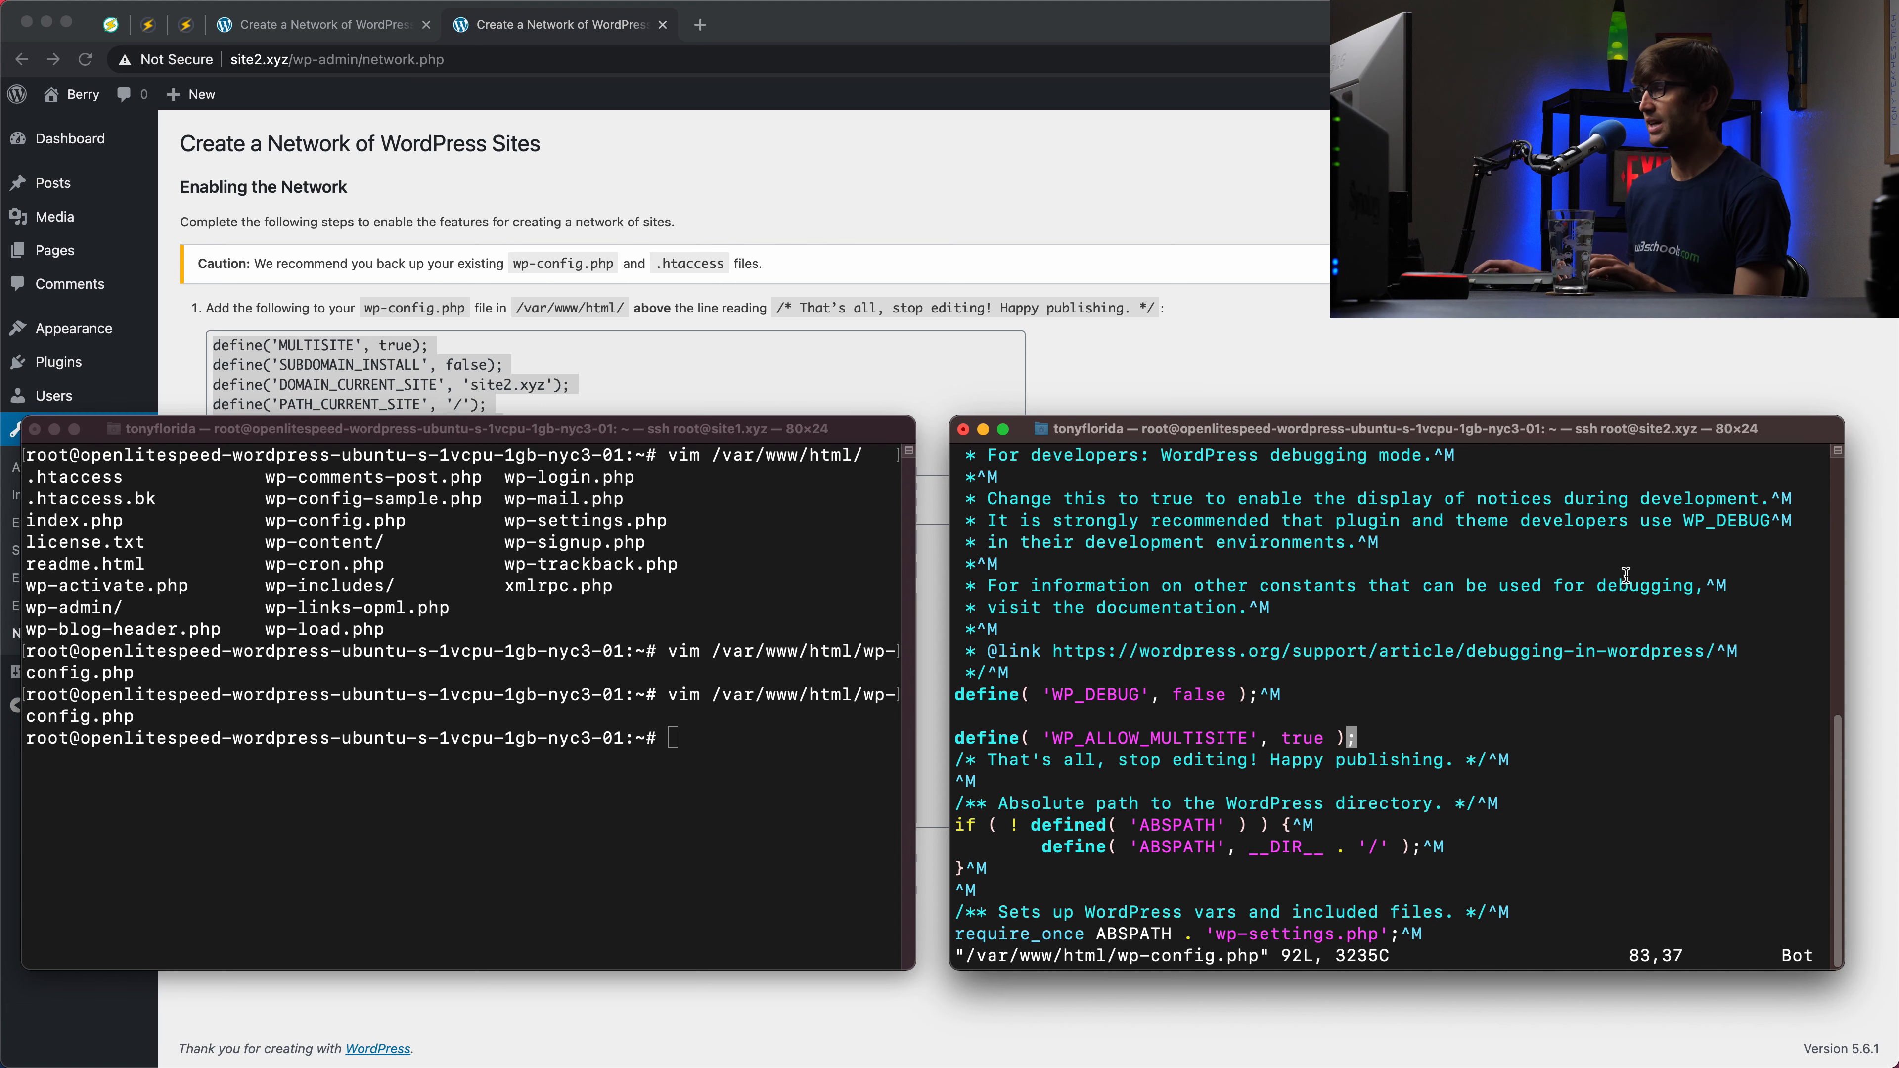
key(o)
key(super+v)
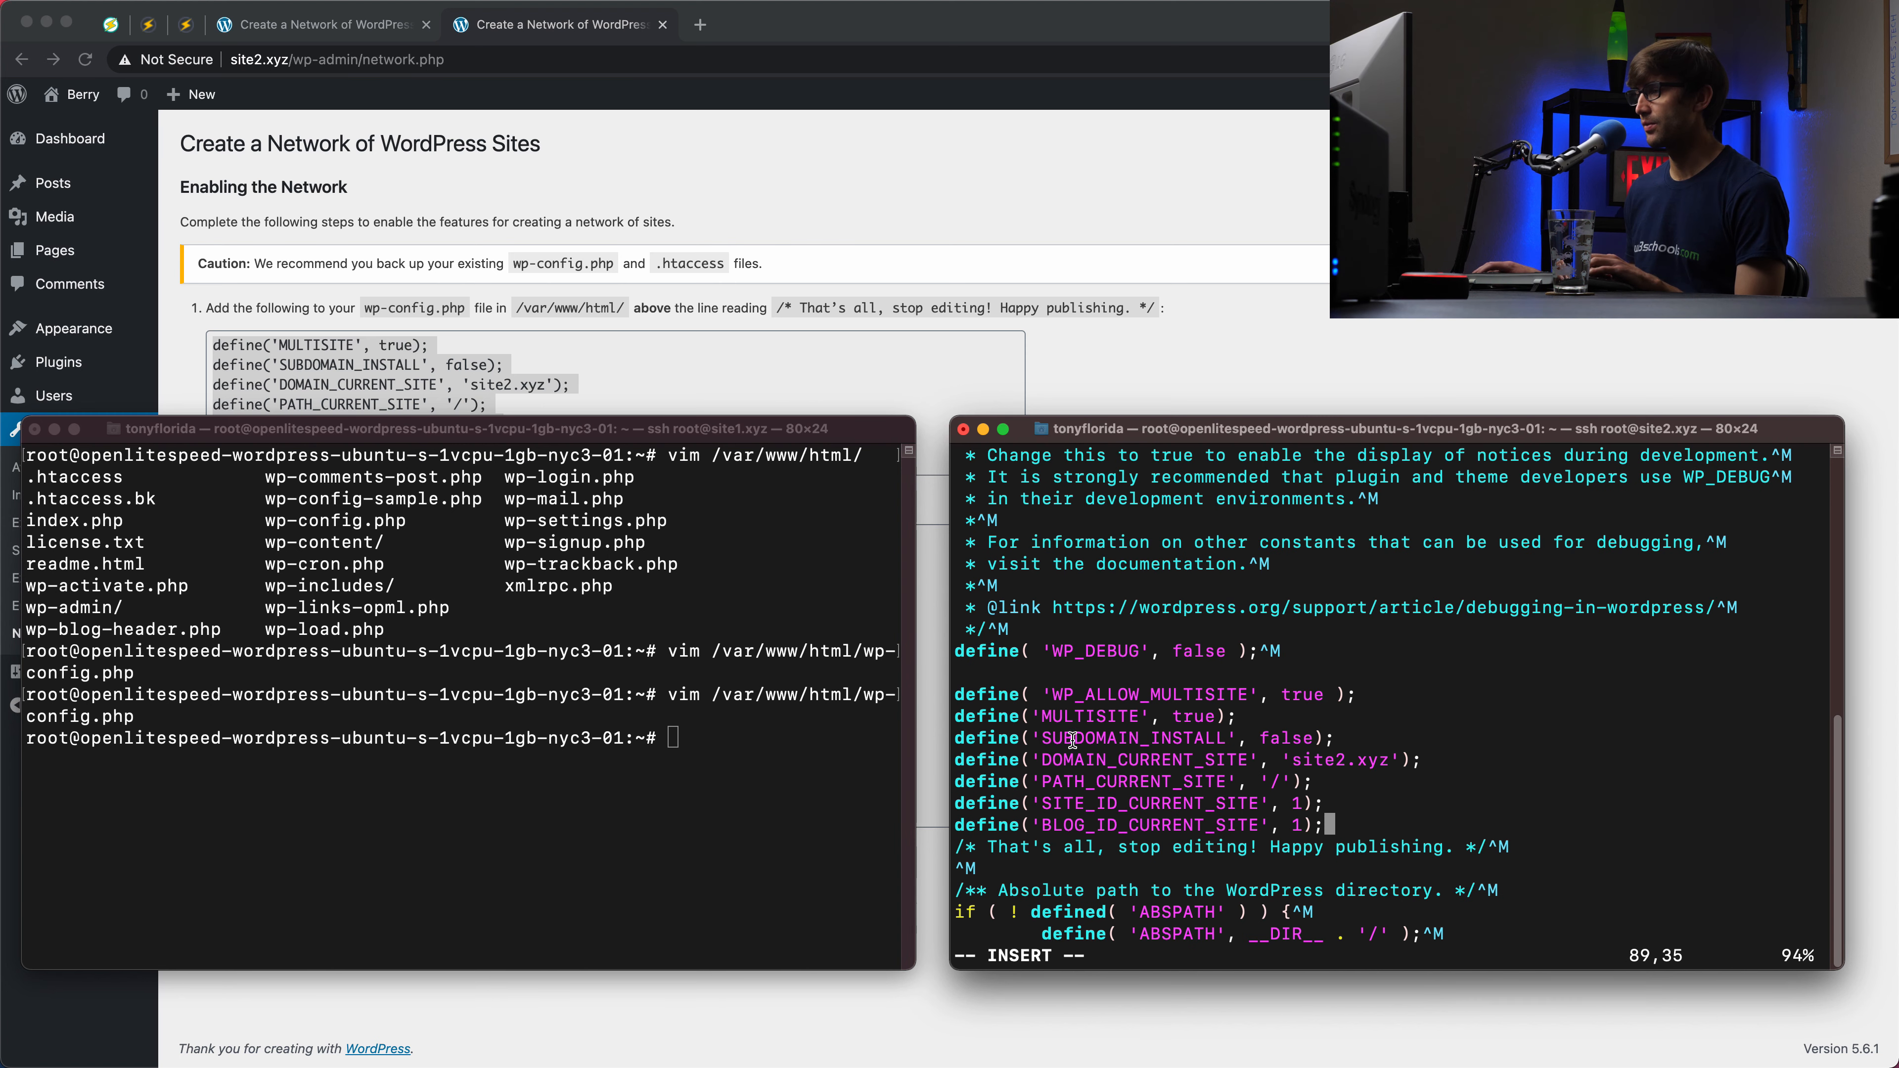
drag(1039, 740, 1315, 740)
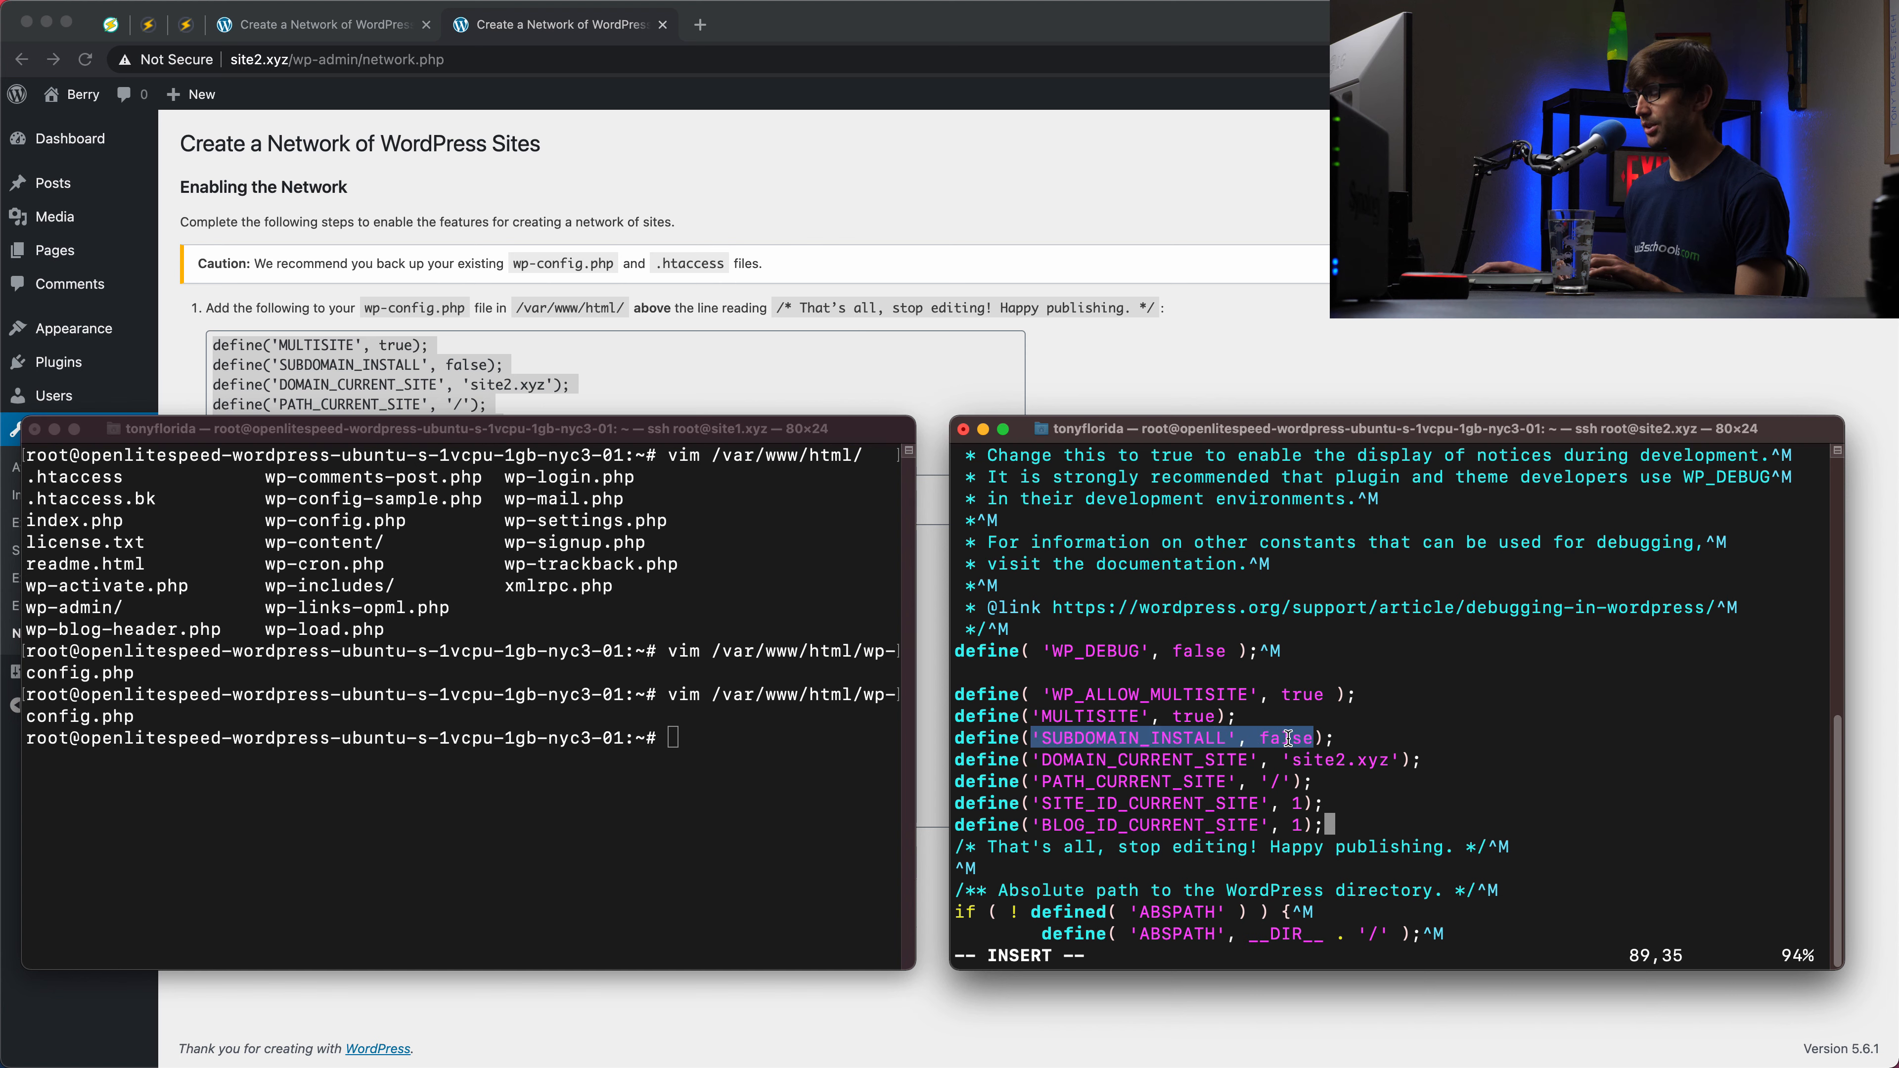
key(Escape)
text(:wq)
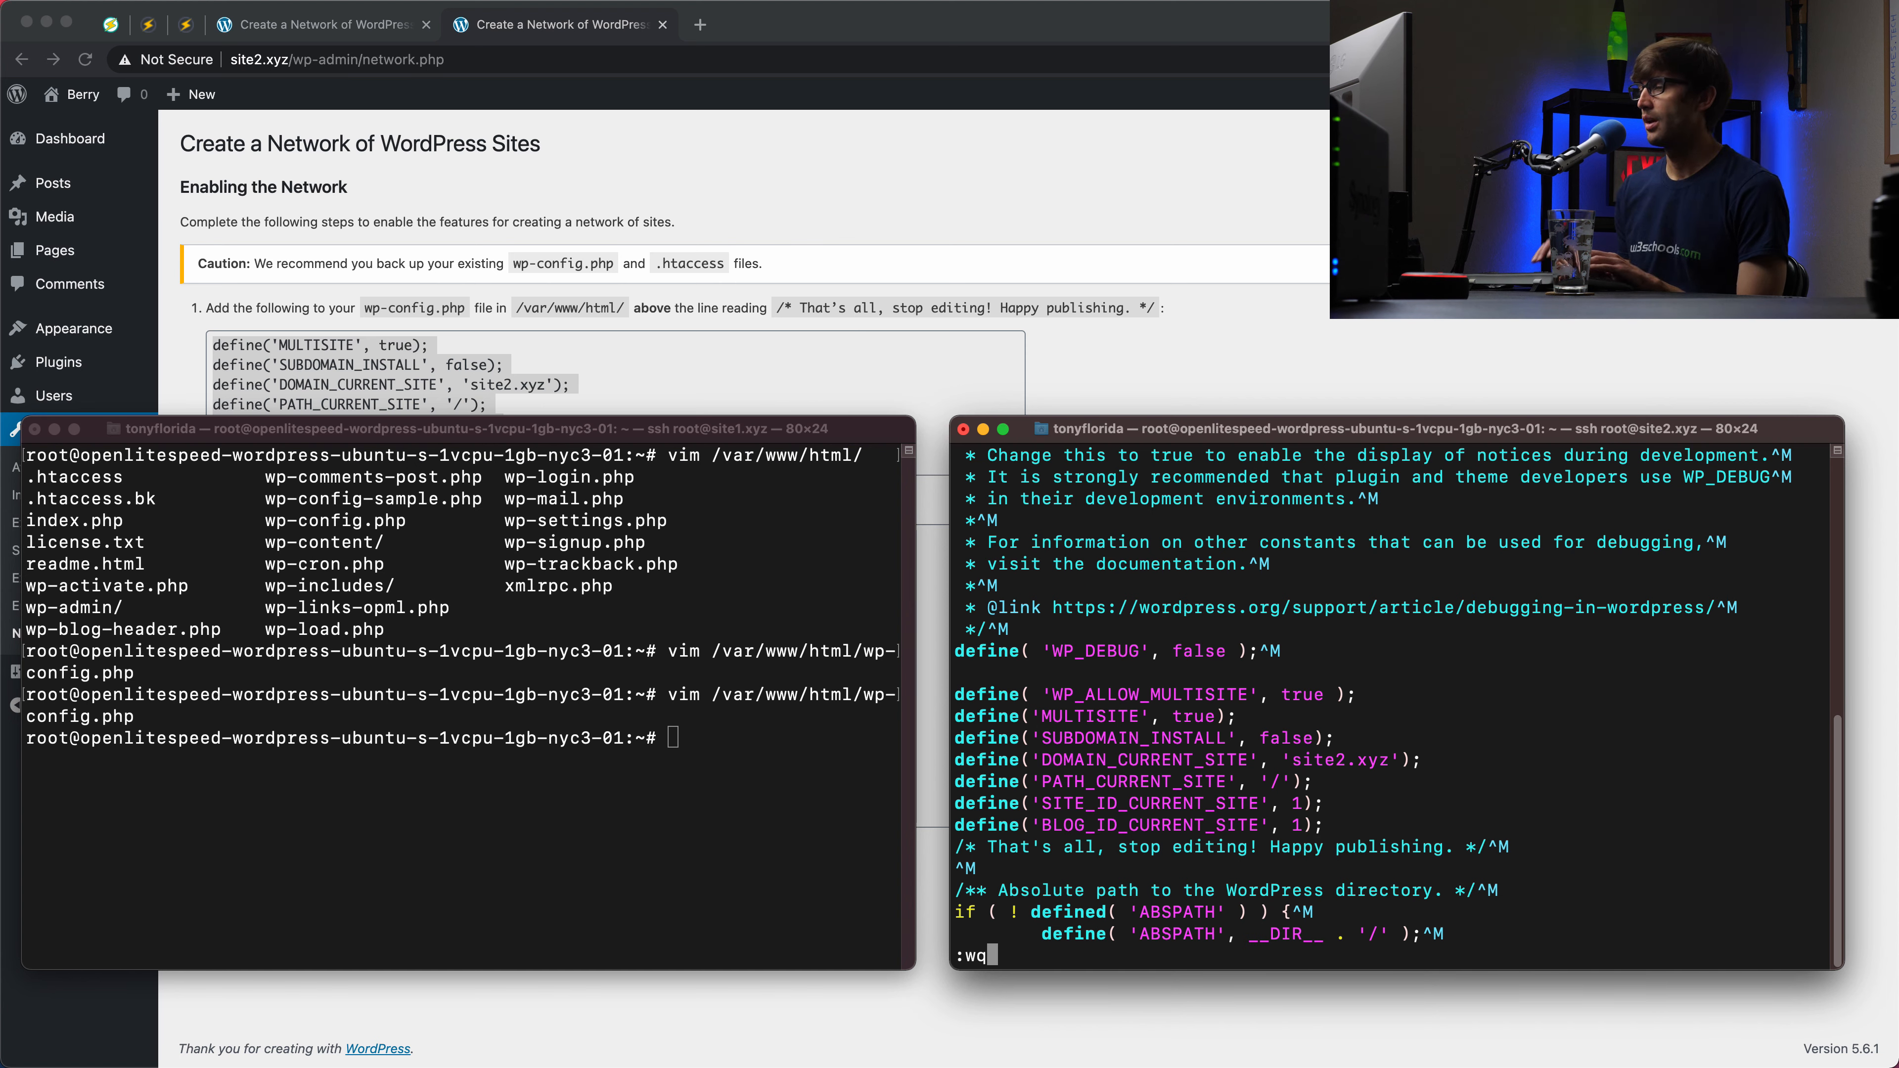
key(Return)
key(super+grave)
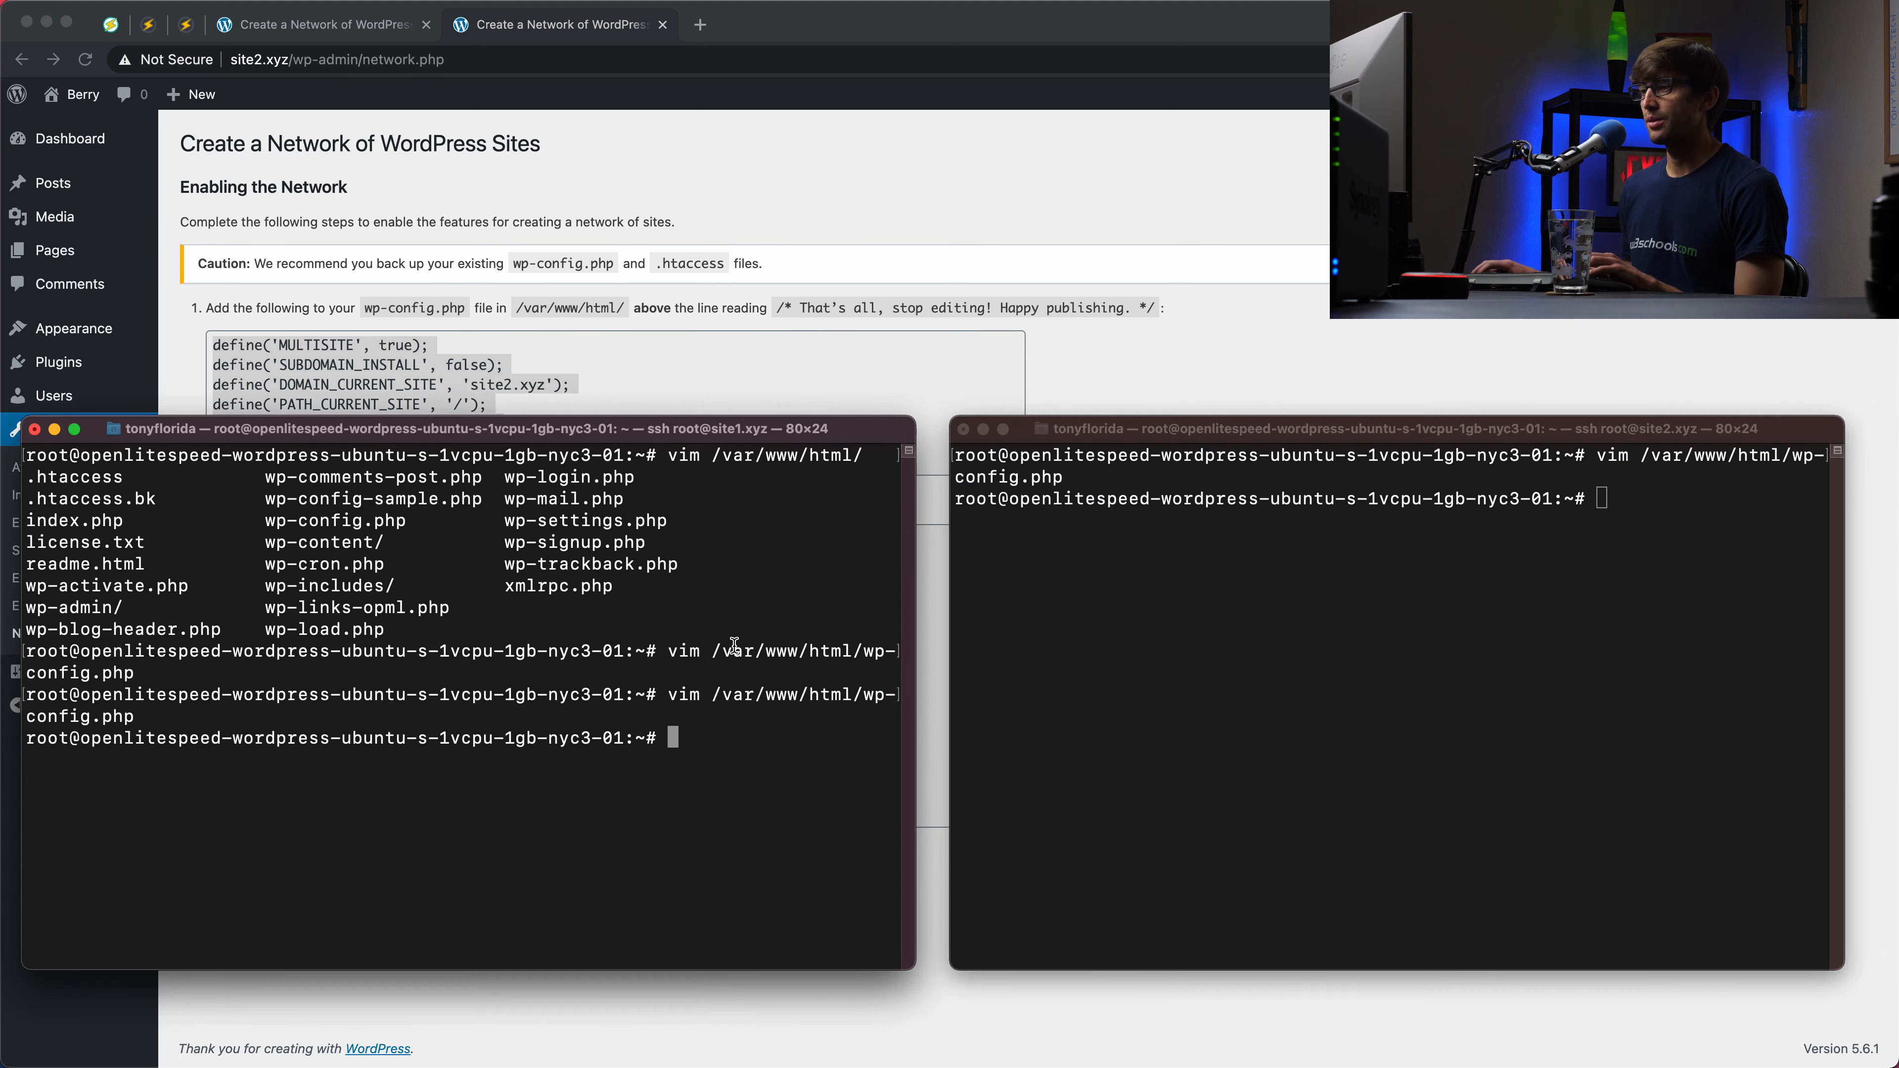
click(1122, 349)
Step: Select the .htaccess rewrite rules shown on site2's Network Setup page
click(515, 574)
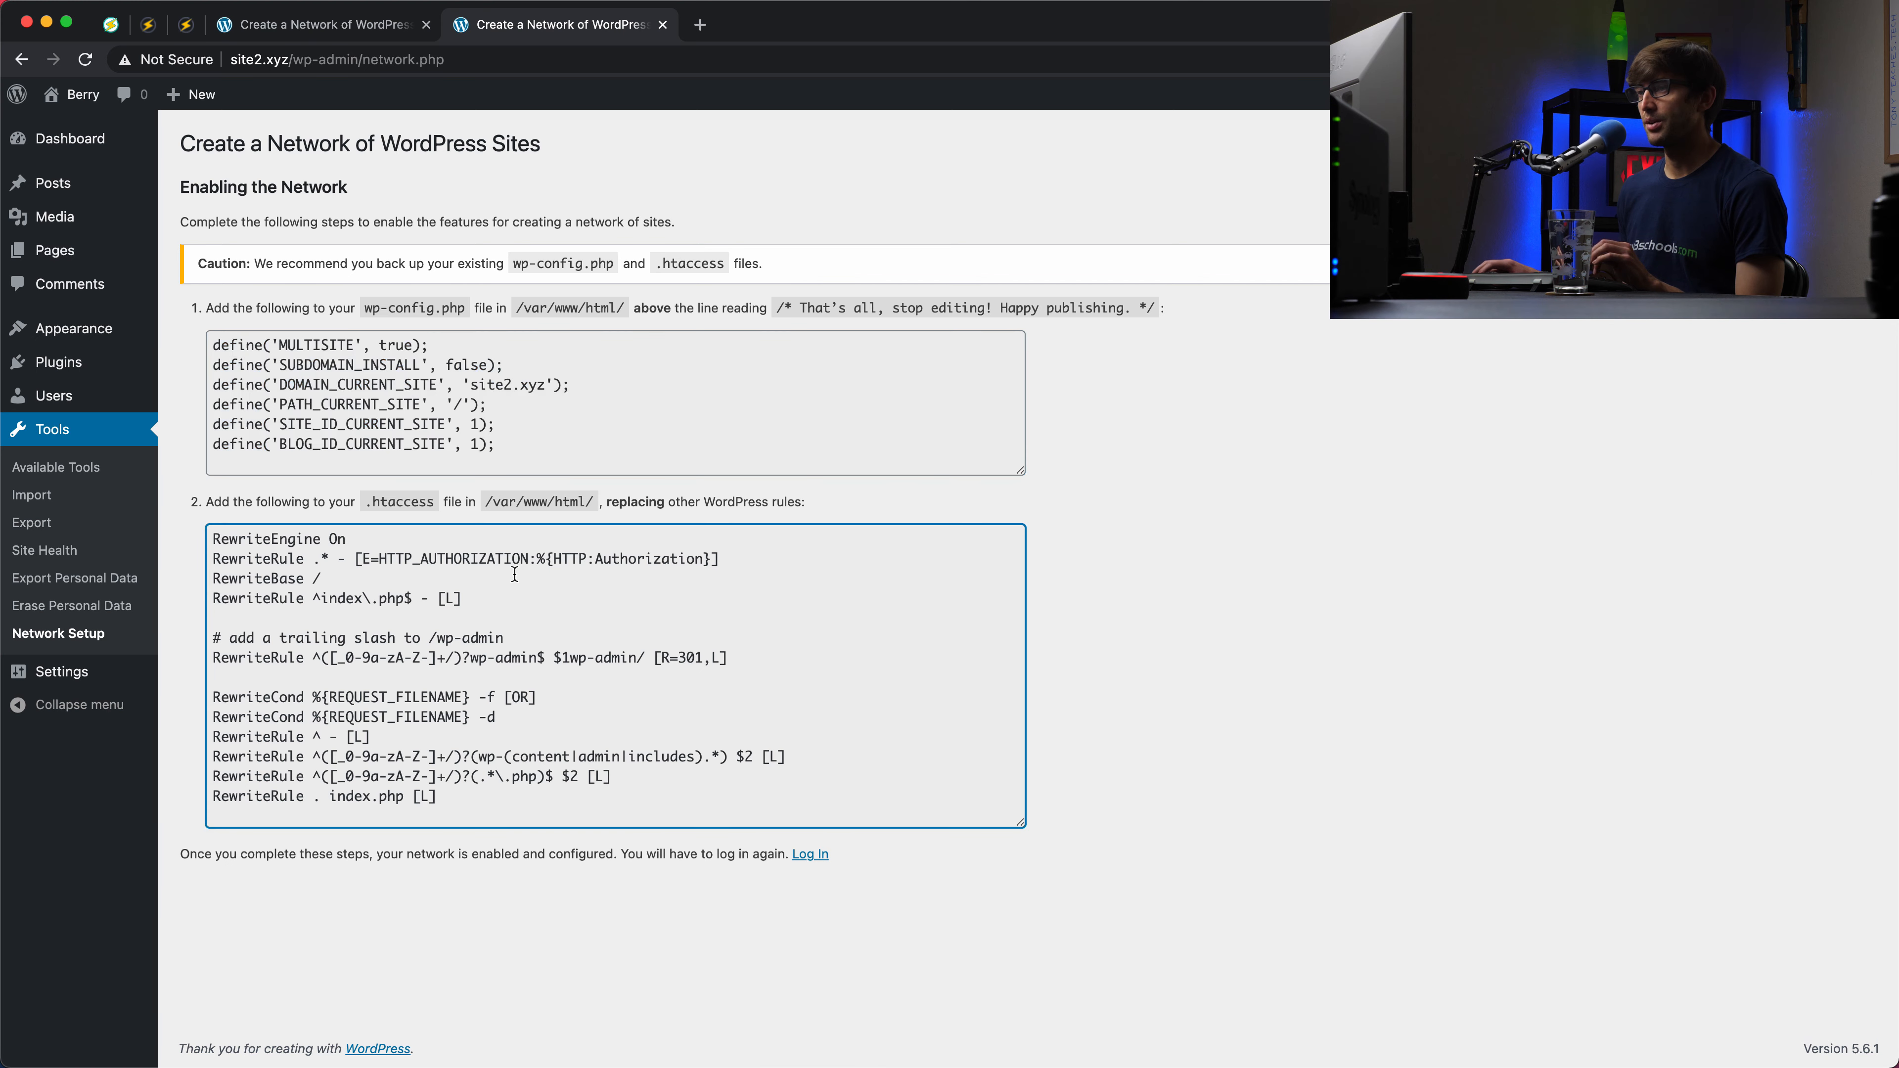
mouse_move(214, 533)
mouse_down()
mouse_move(253, 596)
mouse_move(483, 810)
mouse_move(212, 533)
mouse_up()
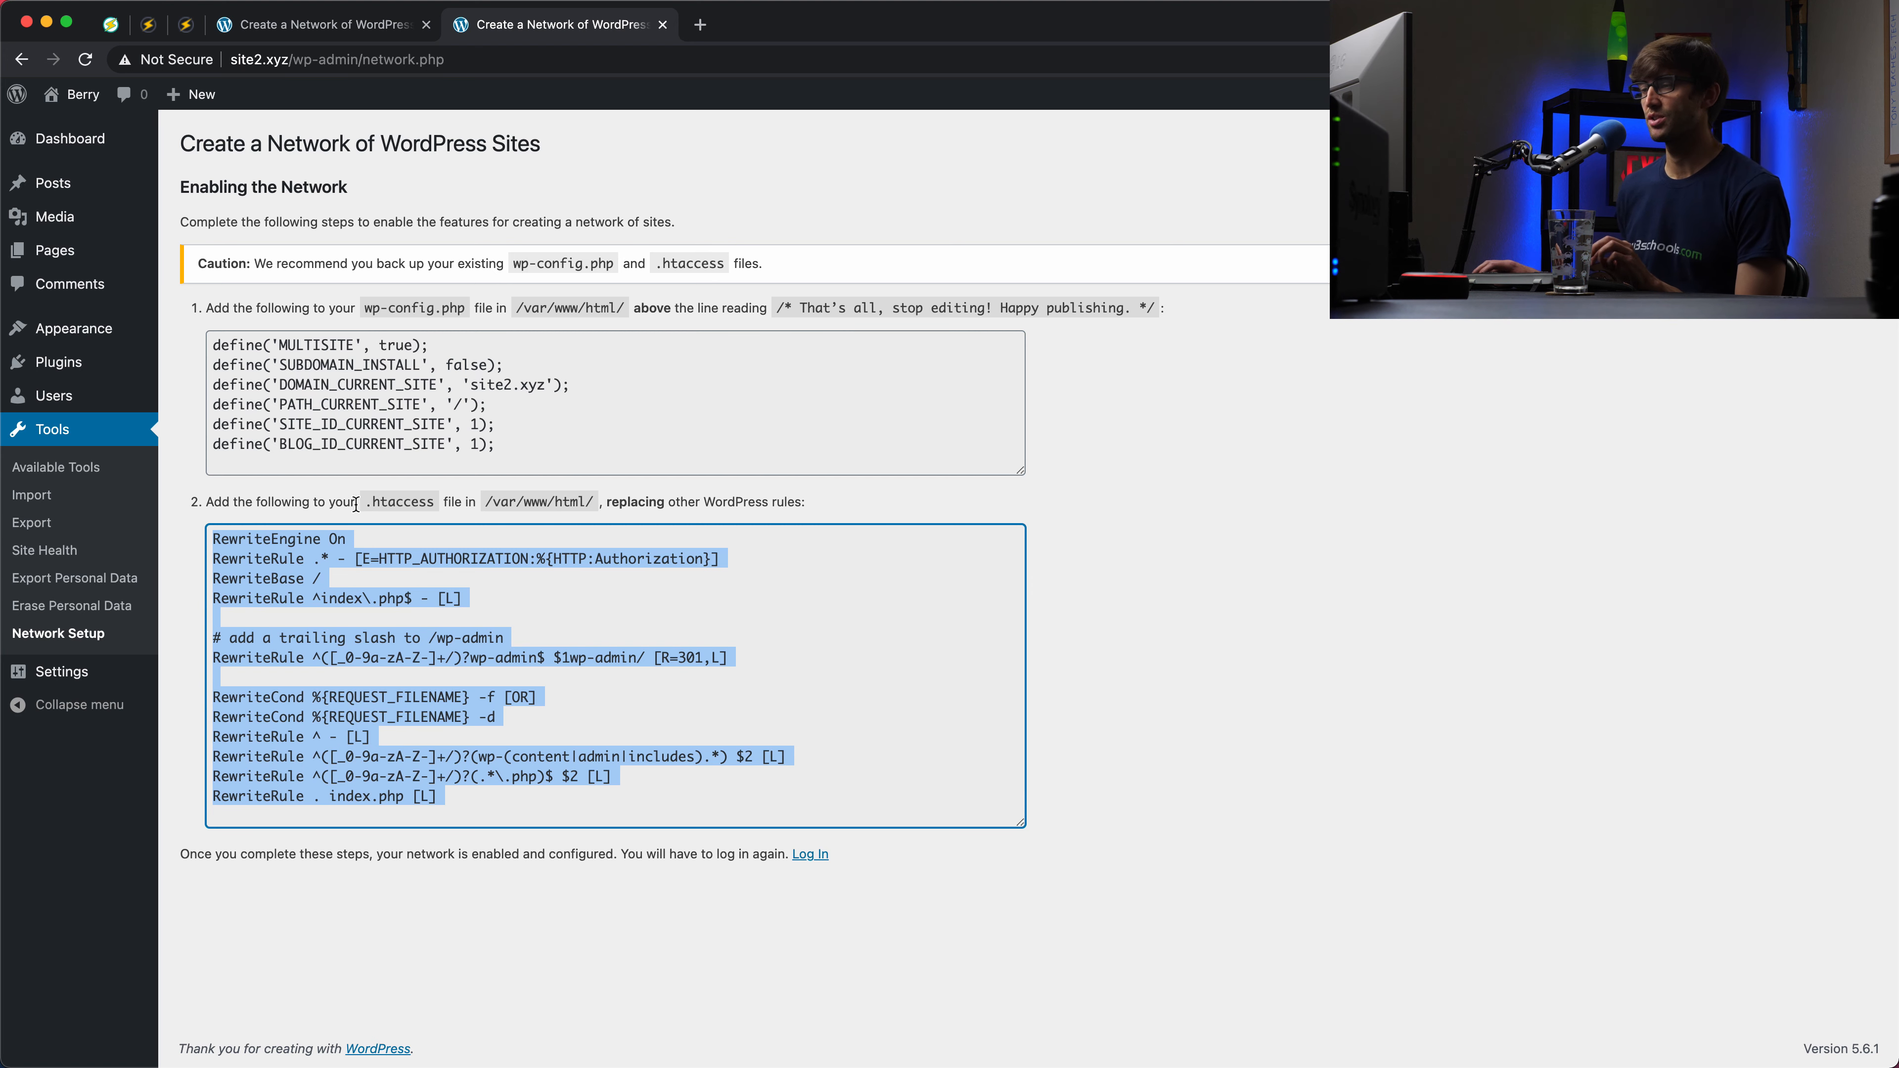
drag(255, 540, 605, 851)
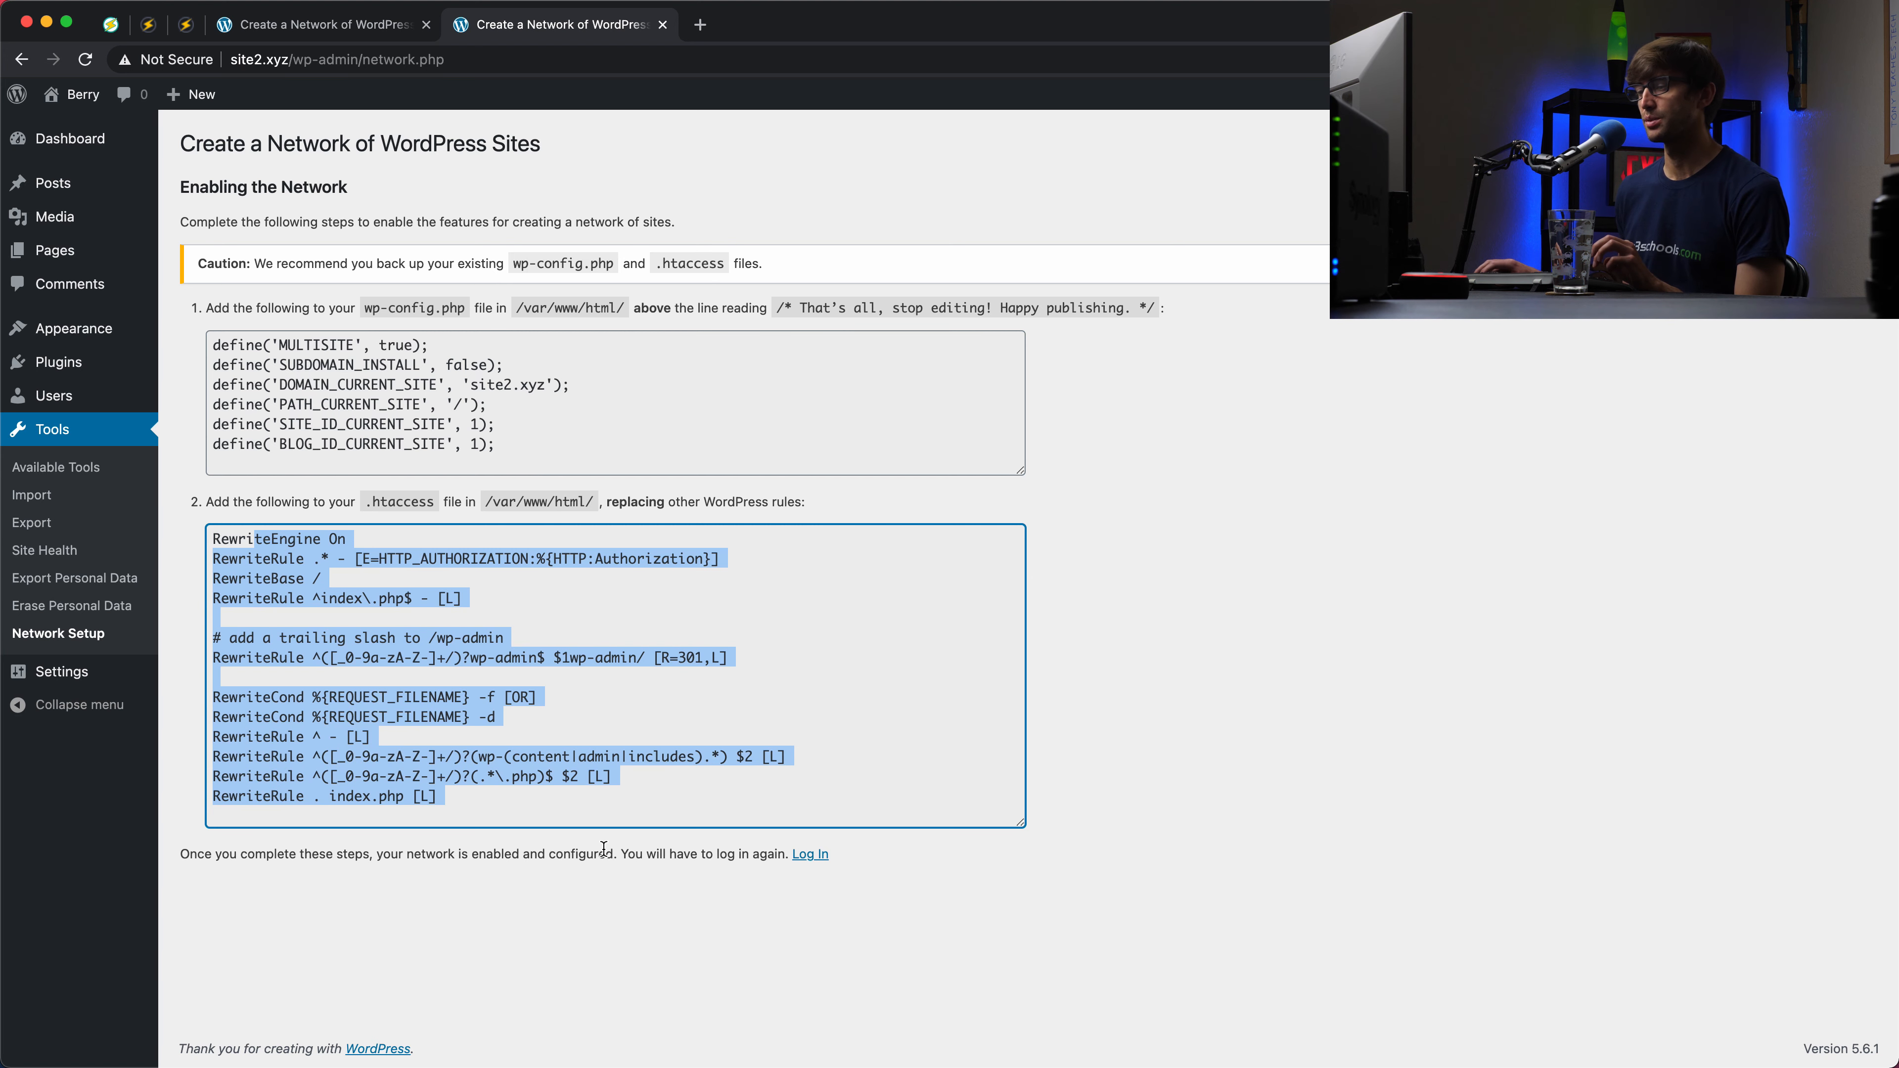
Step: Compare site1's Network Setup page, then bring up the OpenLiteSpeed multisite setup guide
click(371, 33)
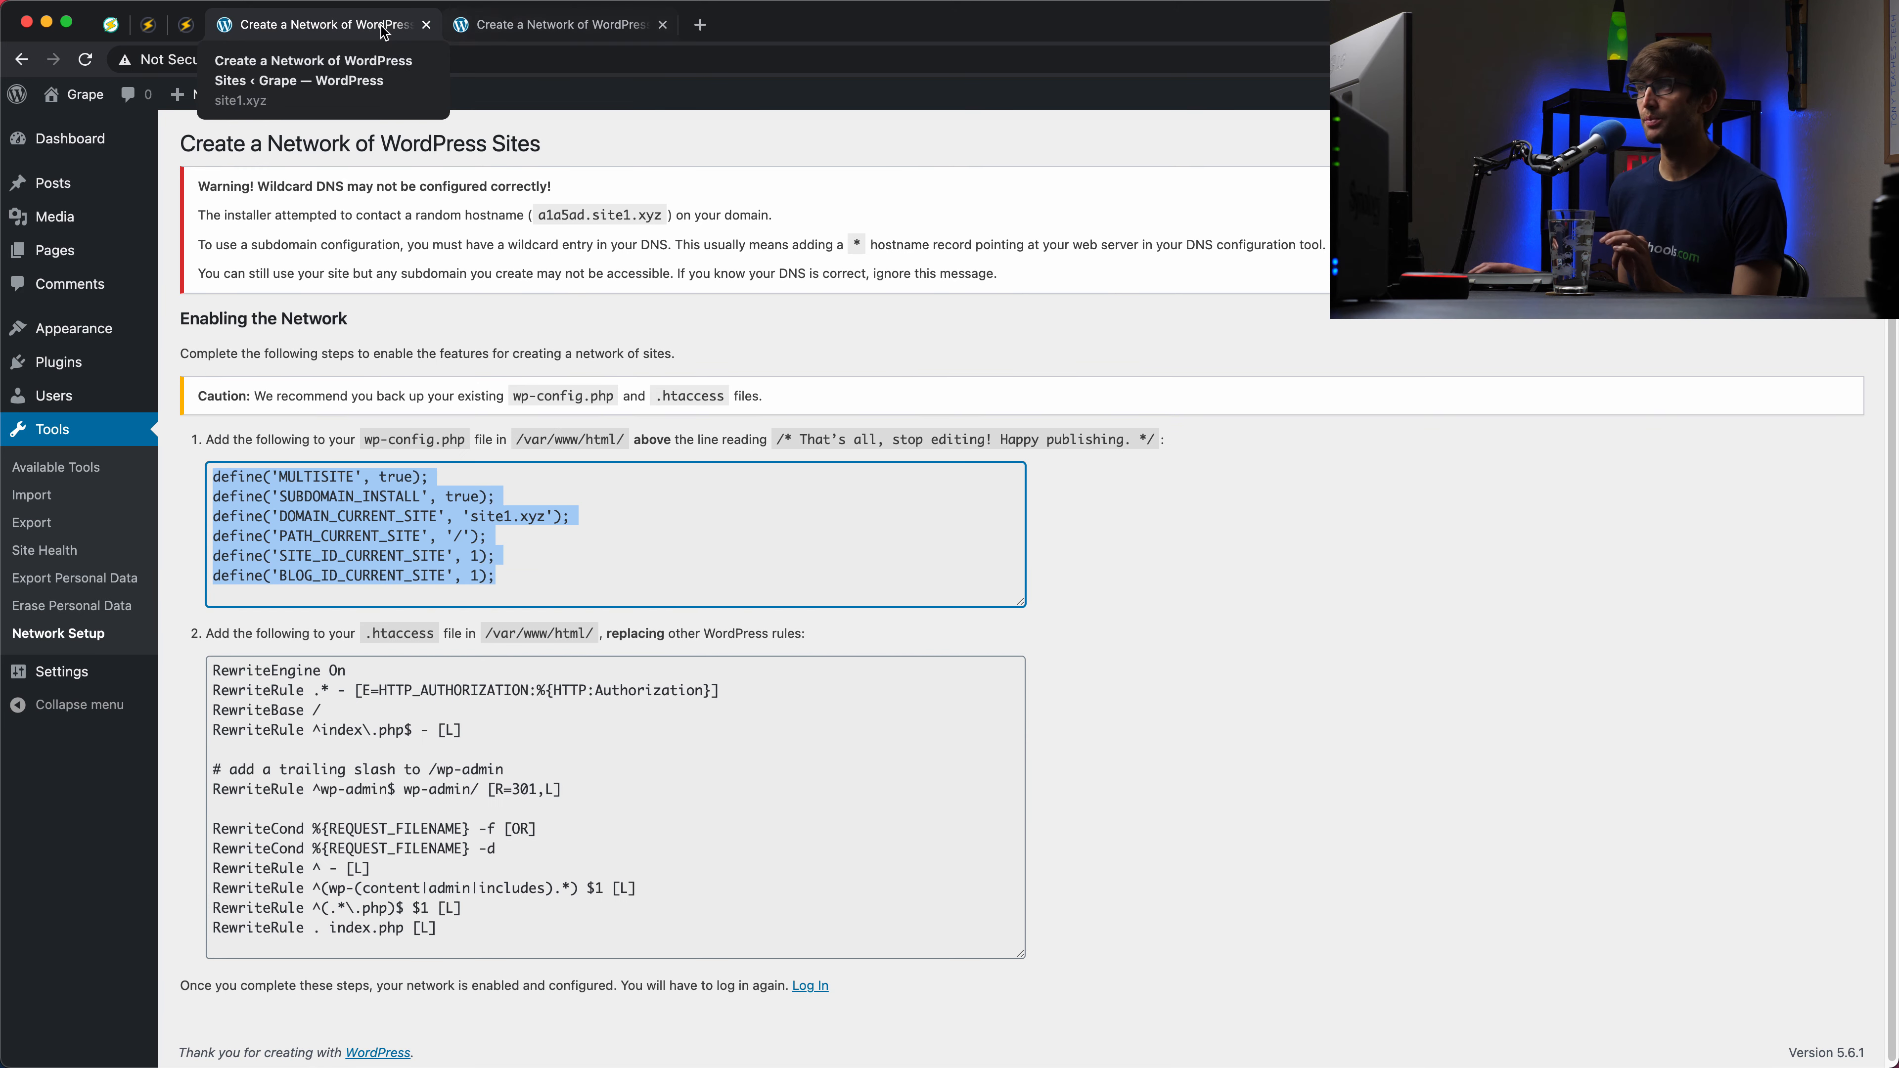
click(543, 39)
click(374, 37)
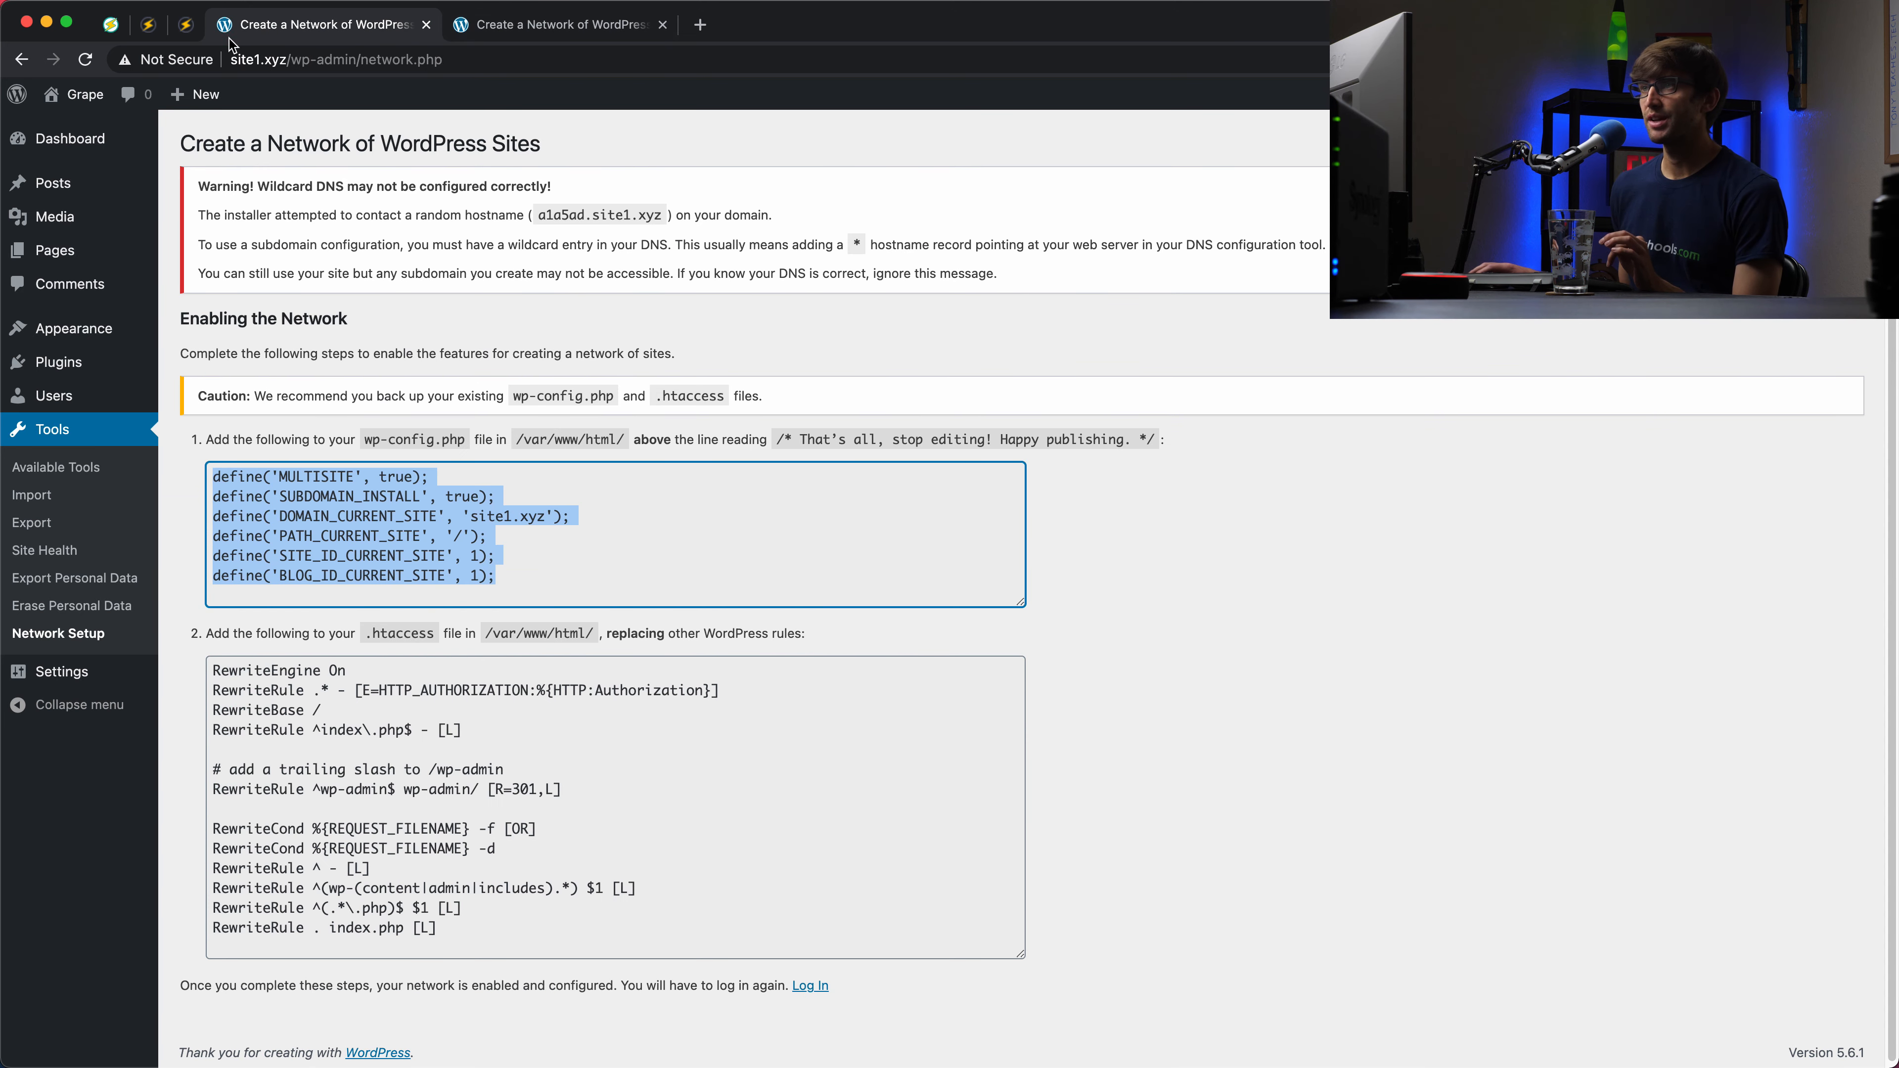
click(109, 30)
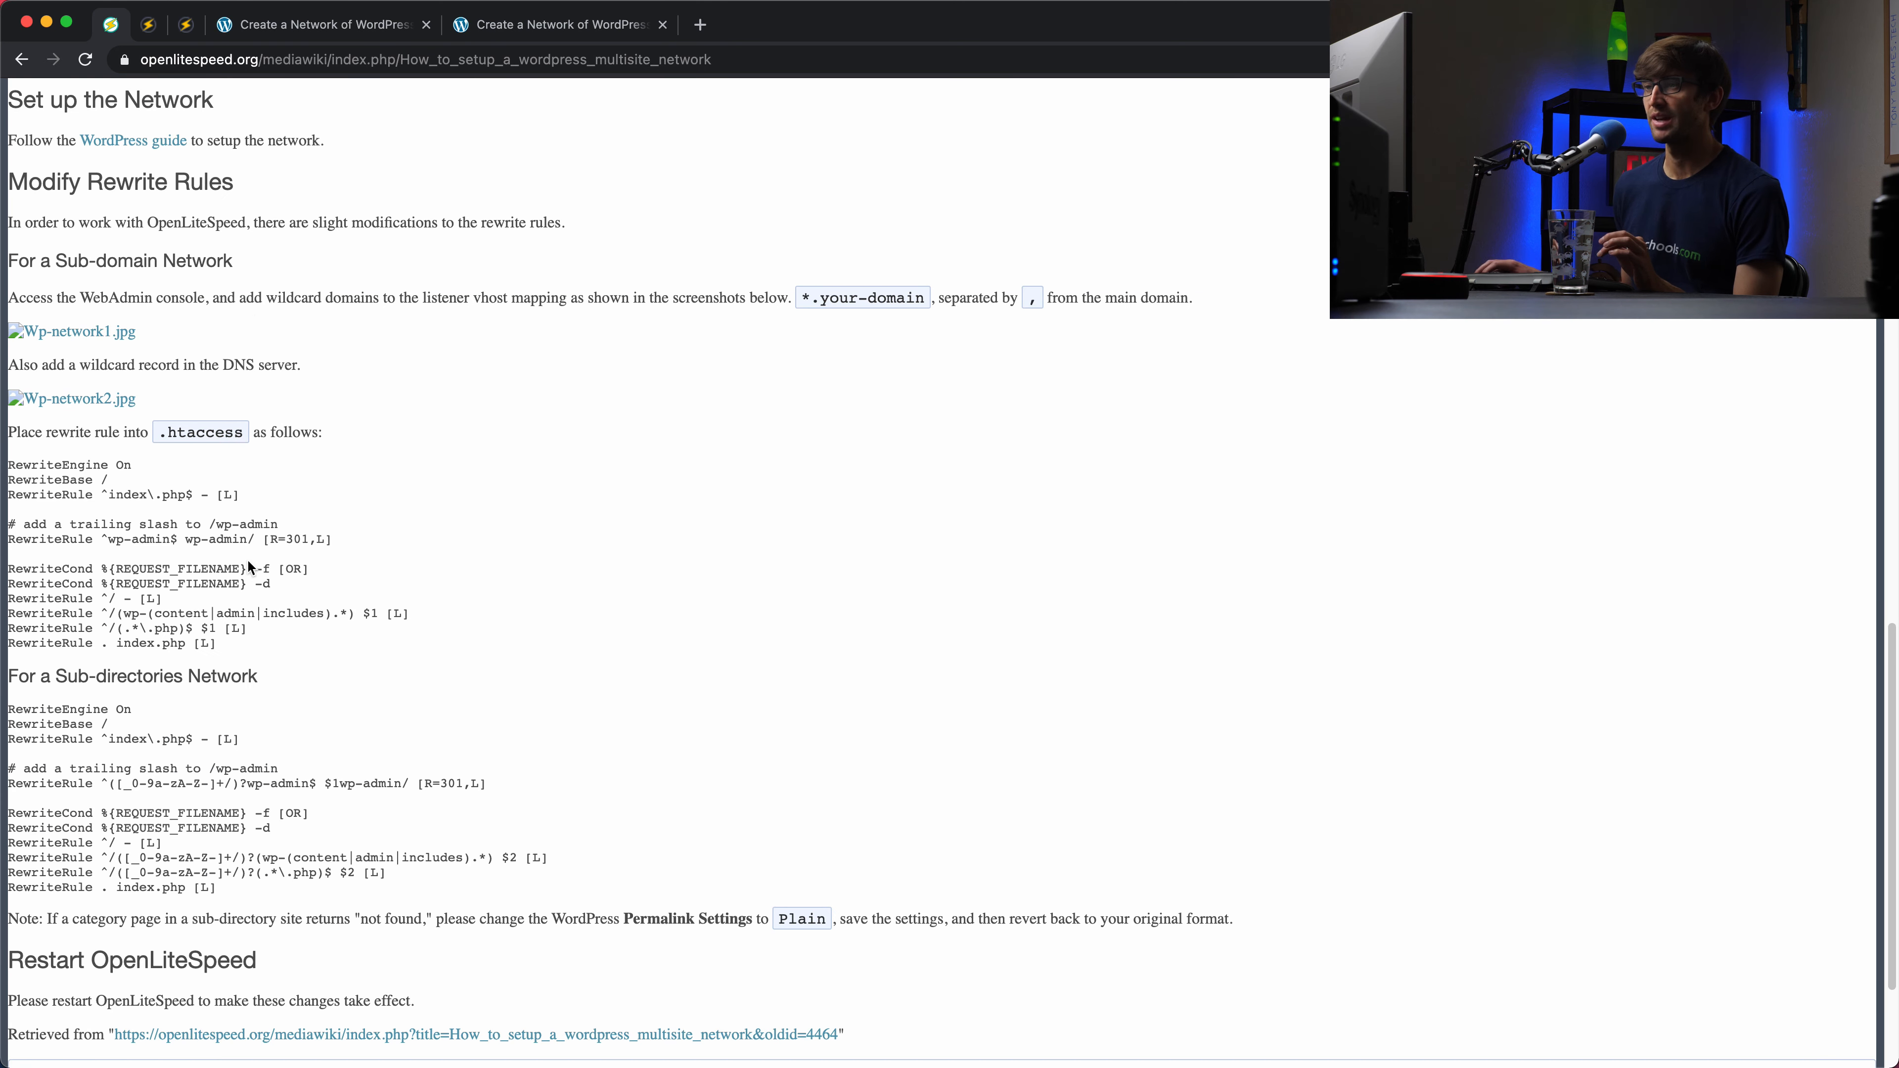
Step: Copy the rewrite rule block under 'For a Sub-domain Network' in the OpenLiteSpeed guide
drag(256, 649, 1, 470)
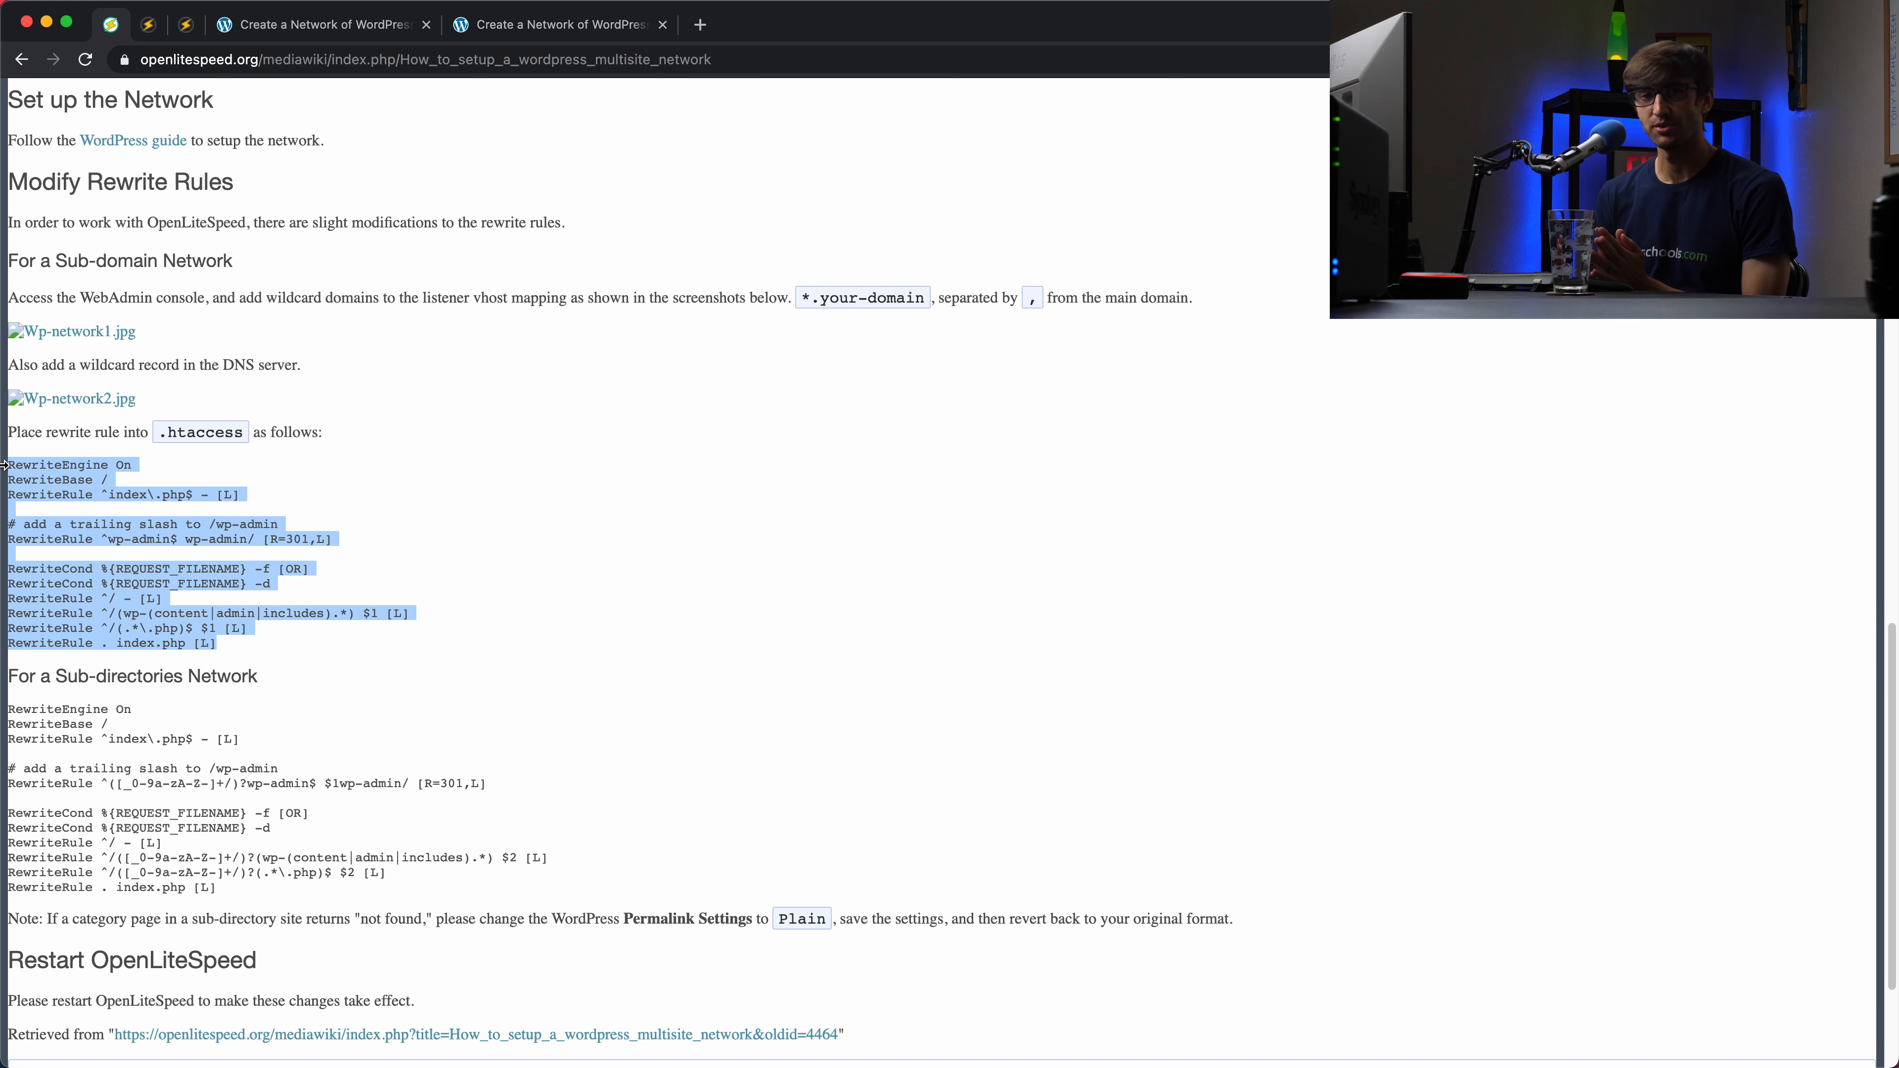
drag(59, 249, 184, 251)
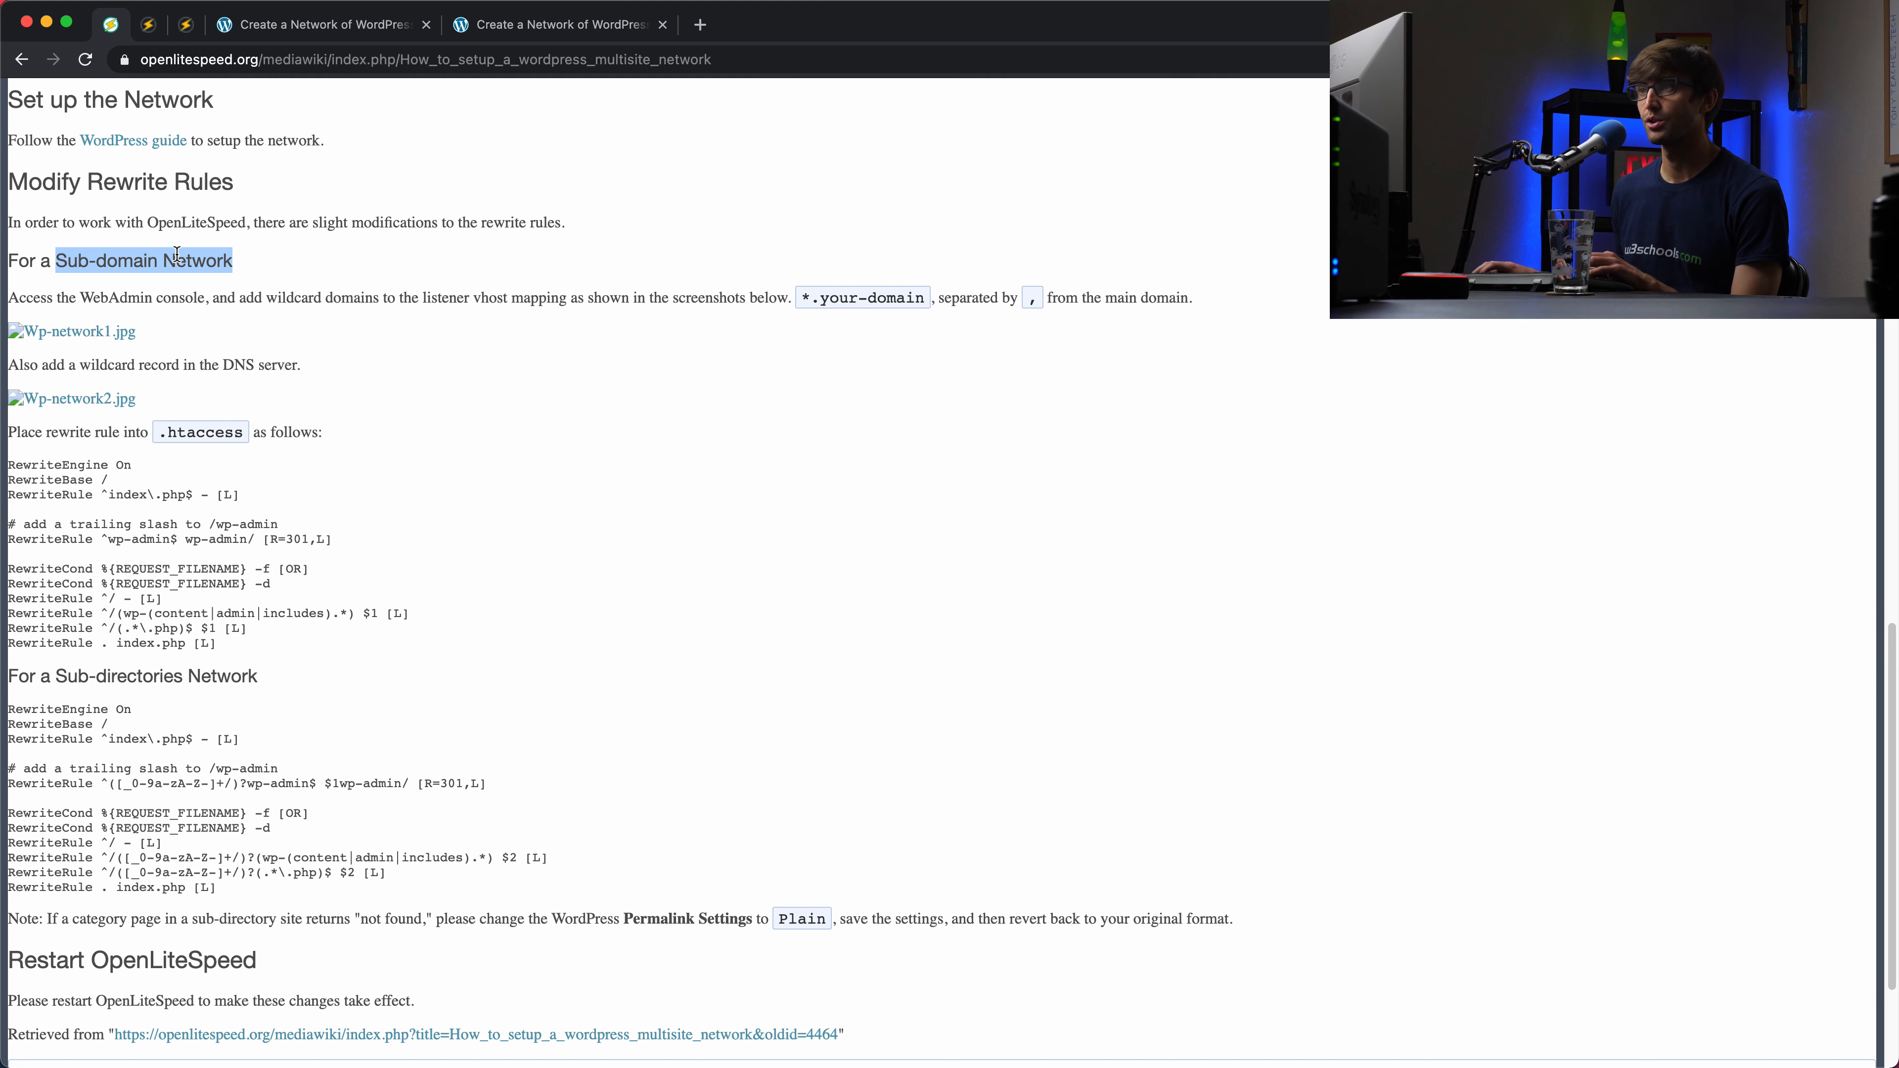
drag(250, 652, 2, 471)
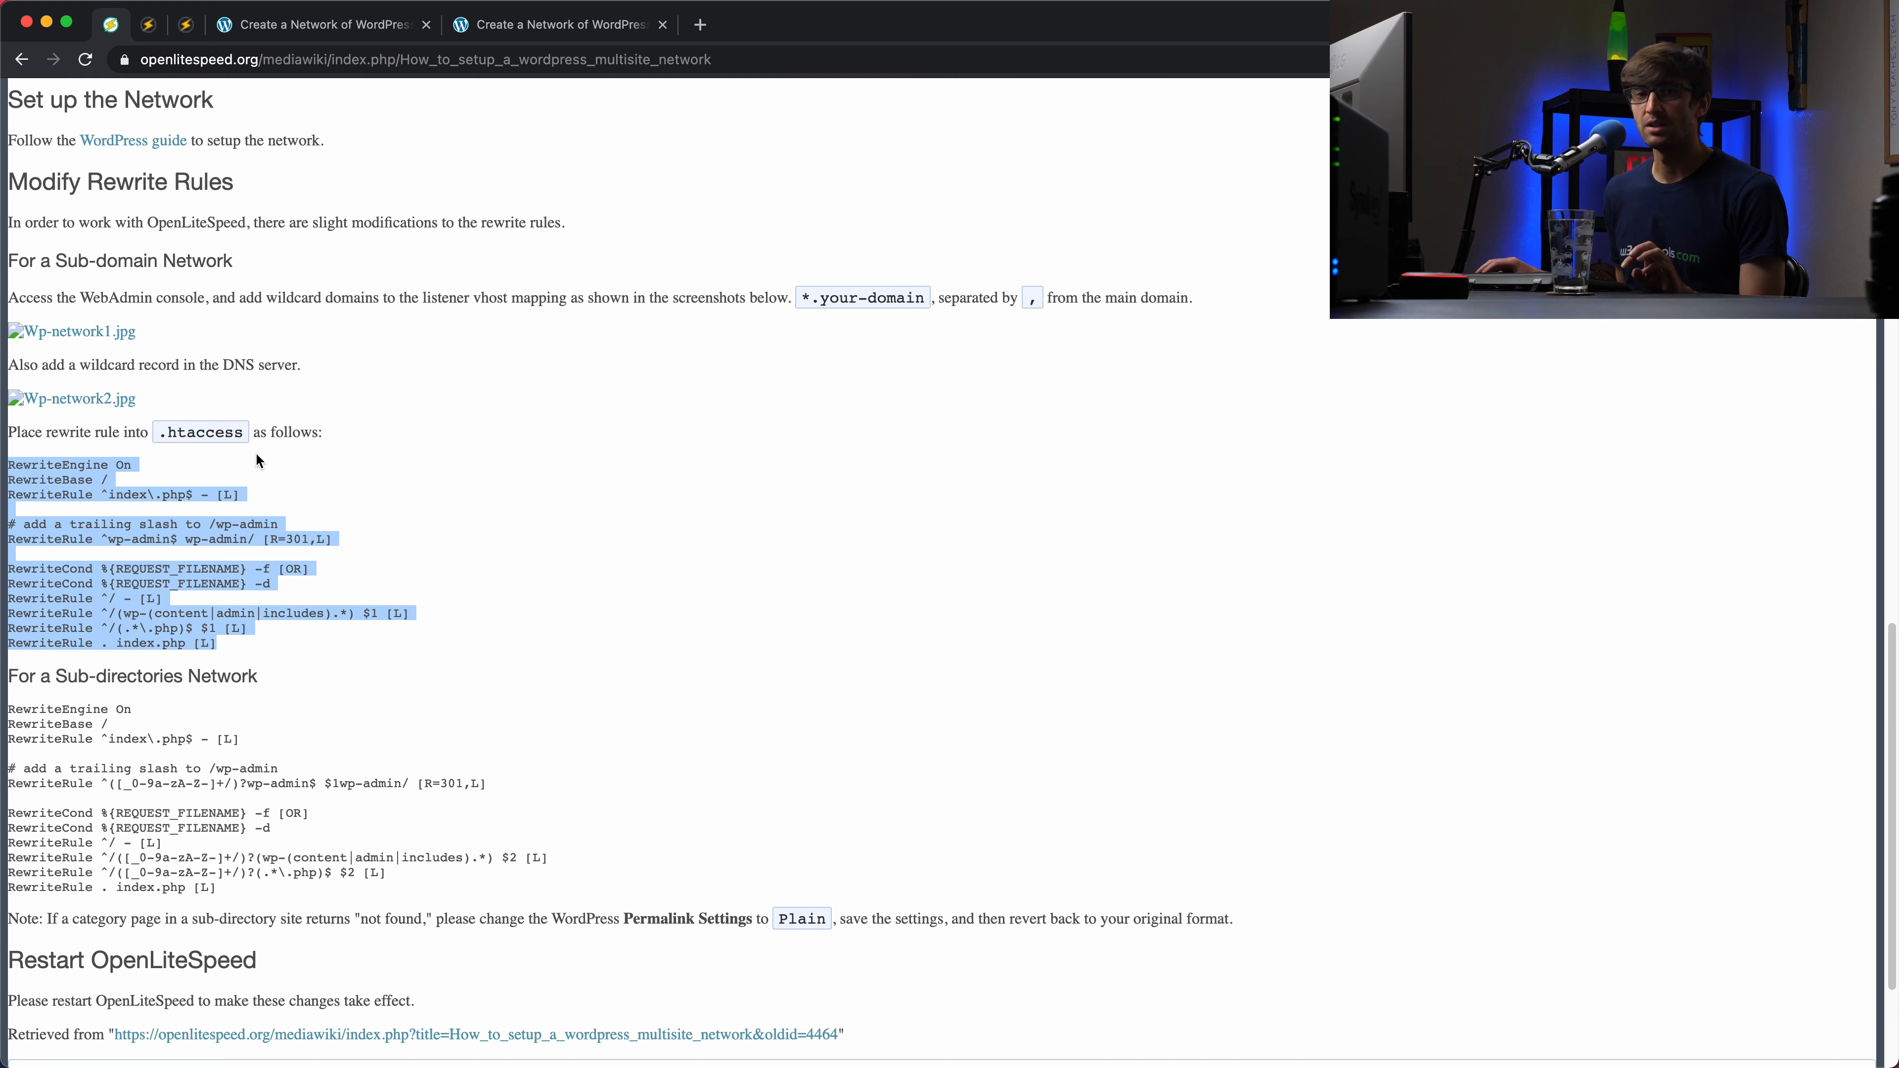
Step: Paste the sub-domain rewrite rules into site1's wordpress virtual host Rewrite Rules and save
click(150, 27)
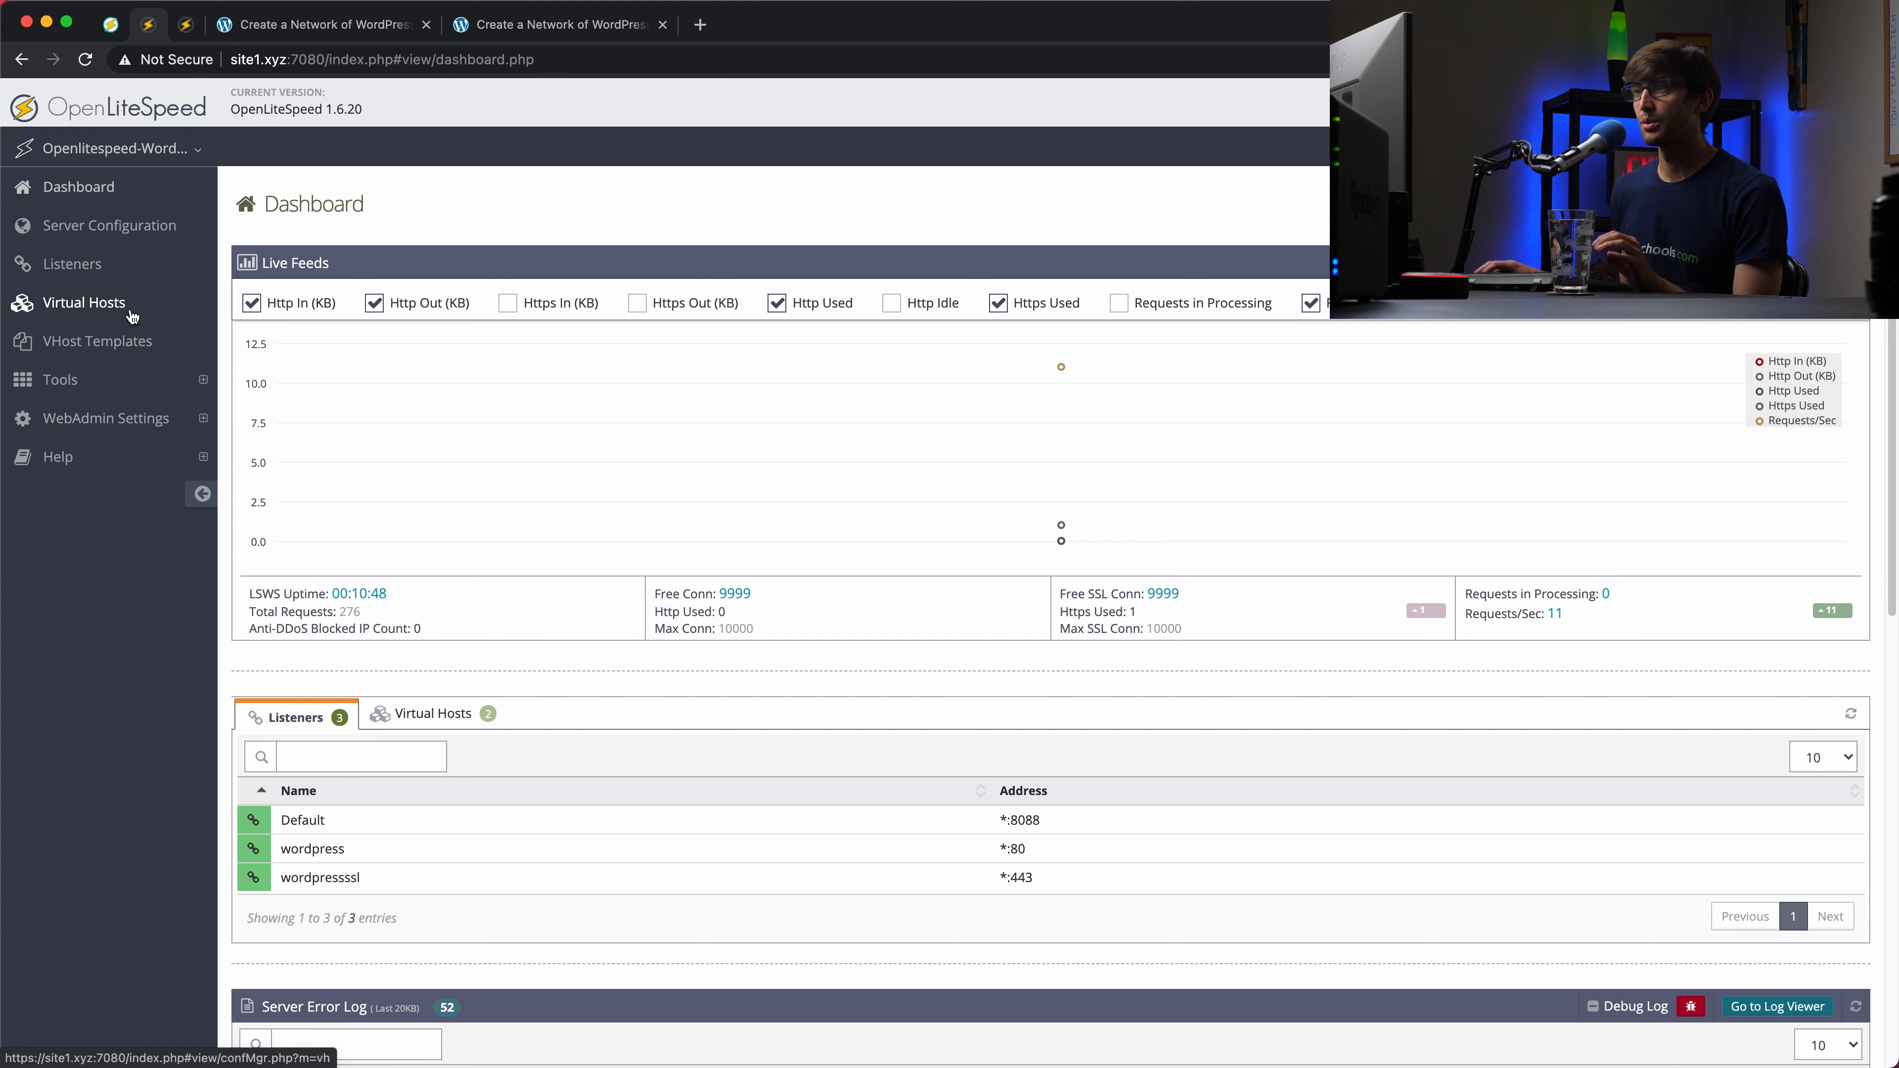
click(116, 306)
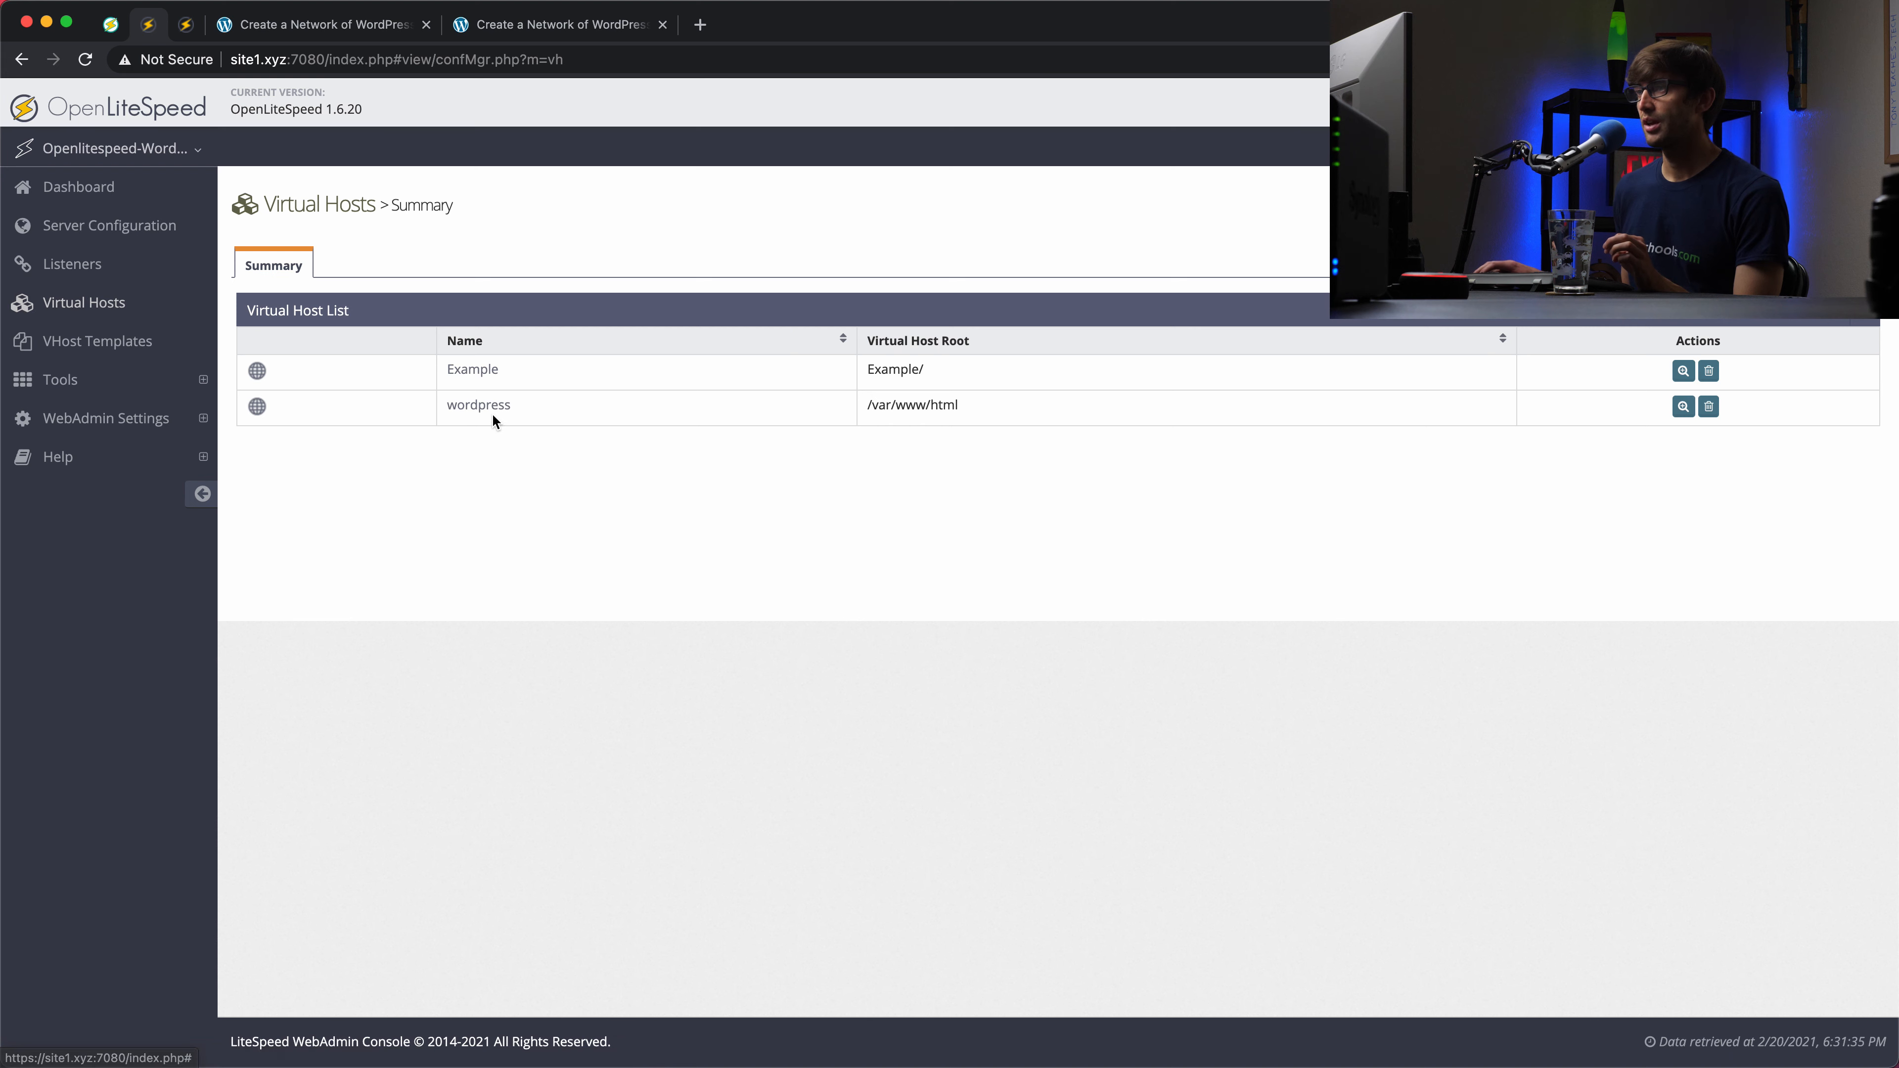
click(1683, 408)
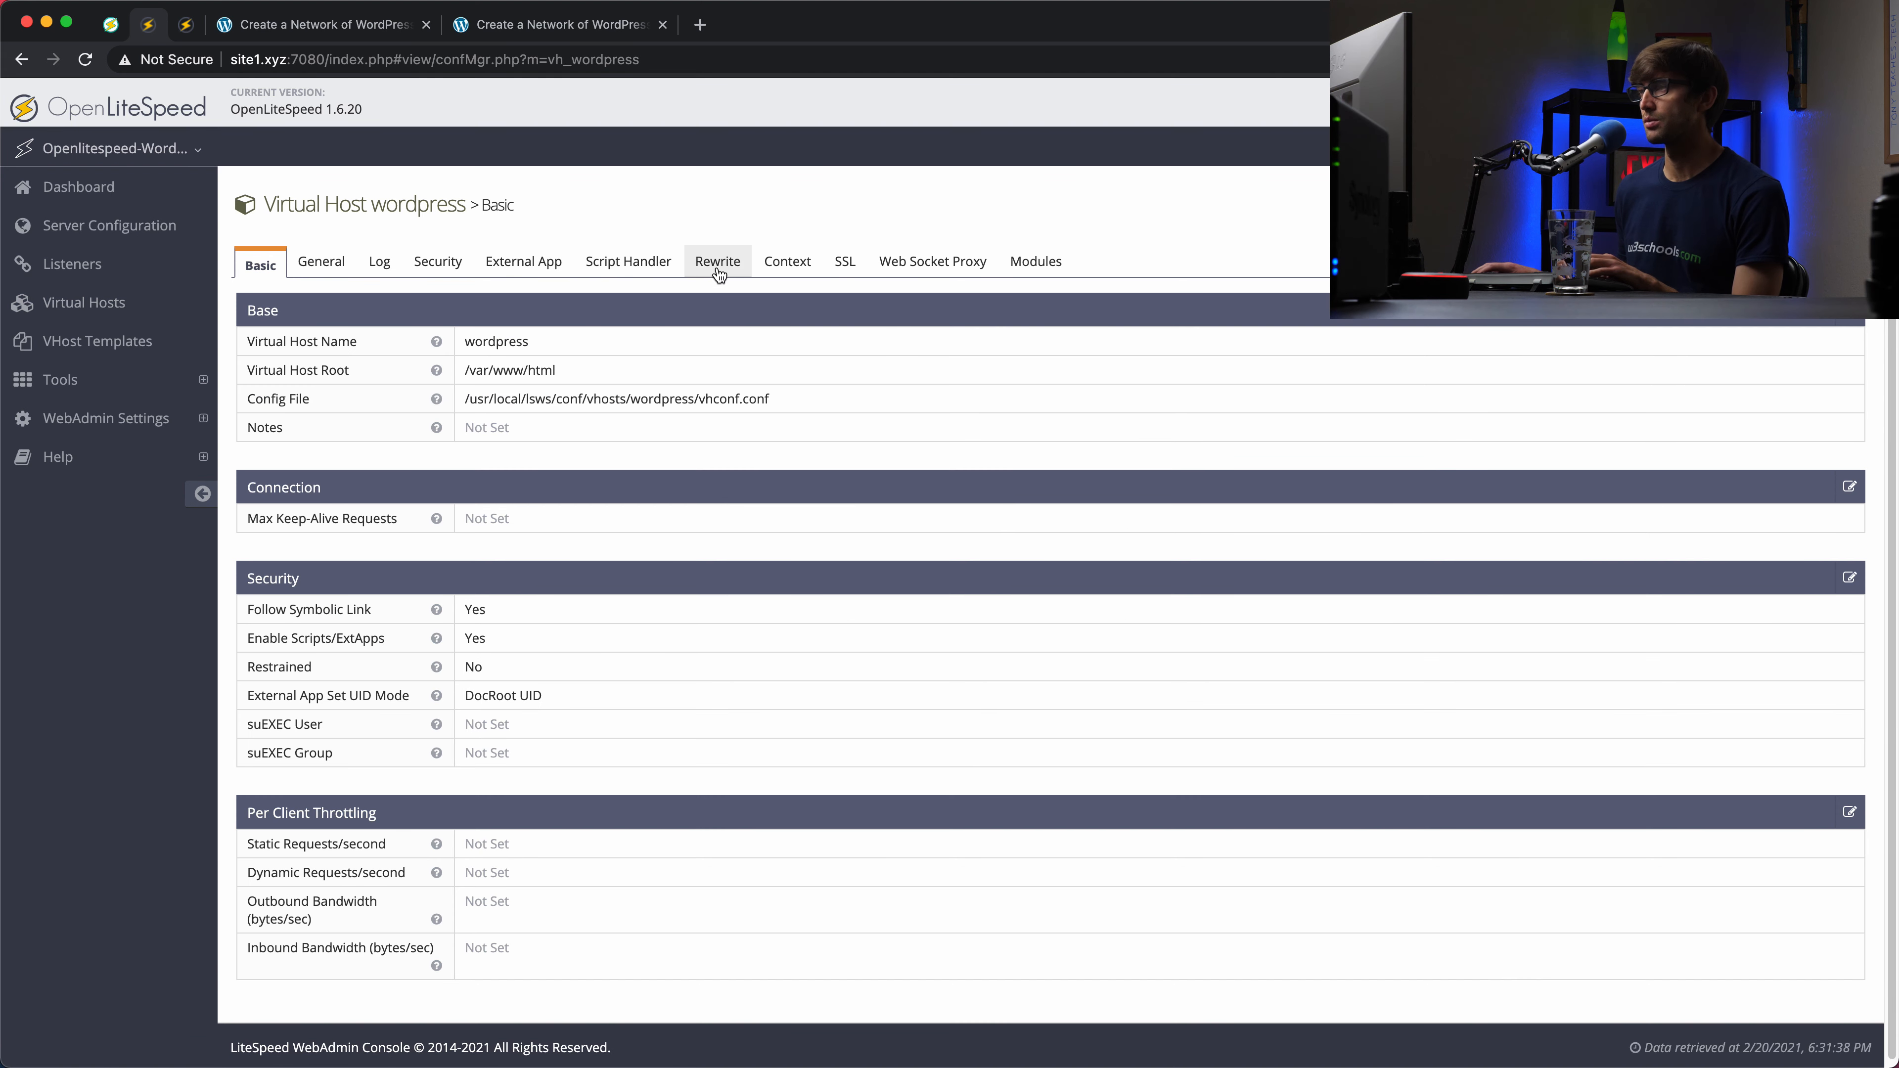
click(719, 276)
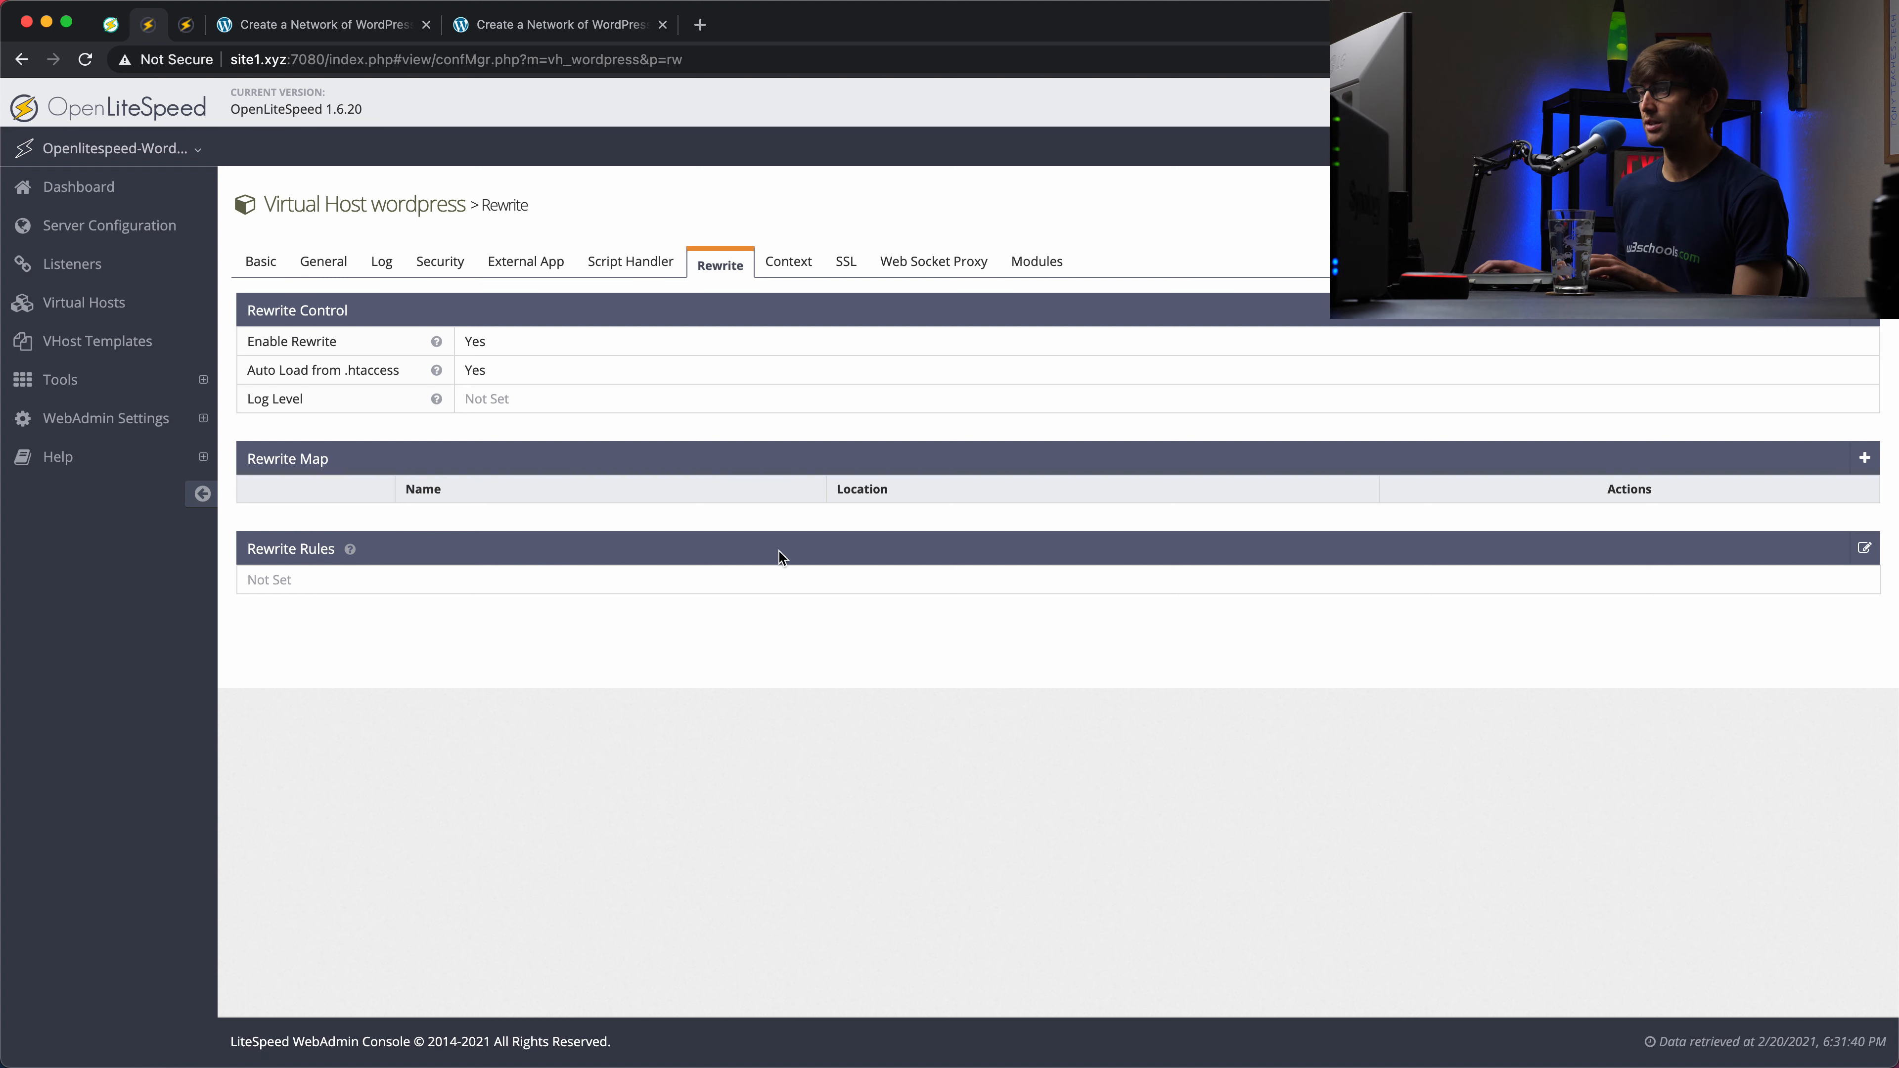
click(1865, 548)
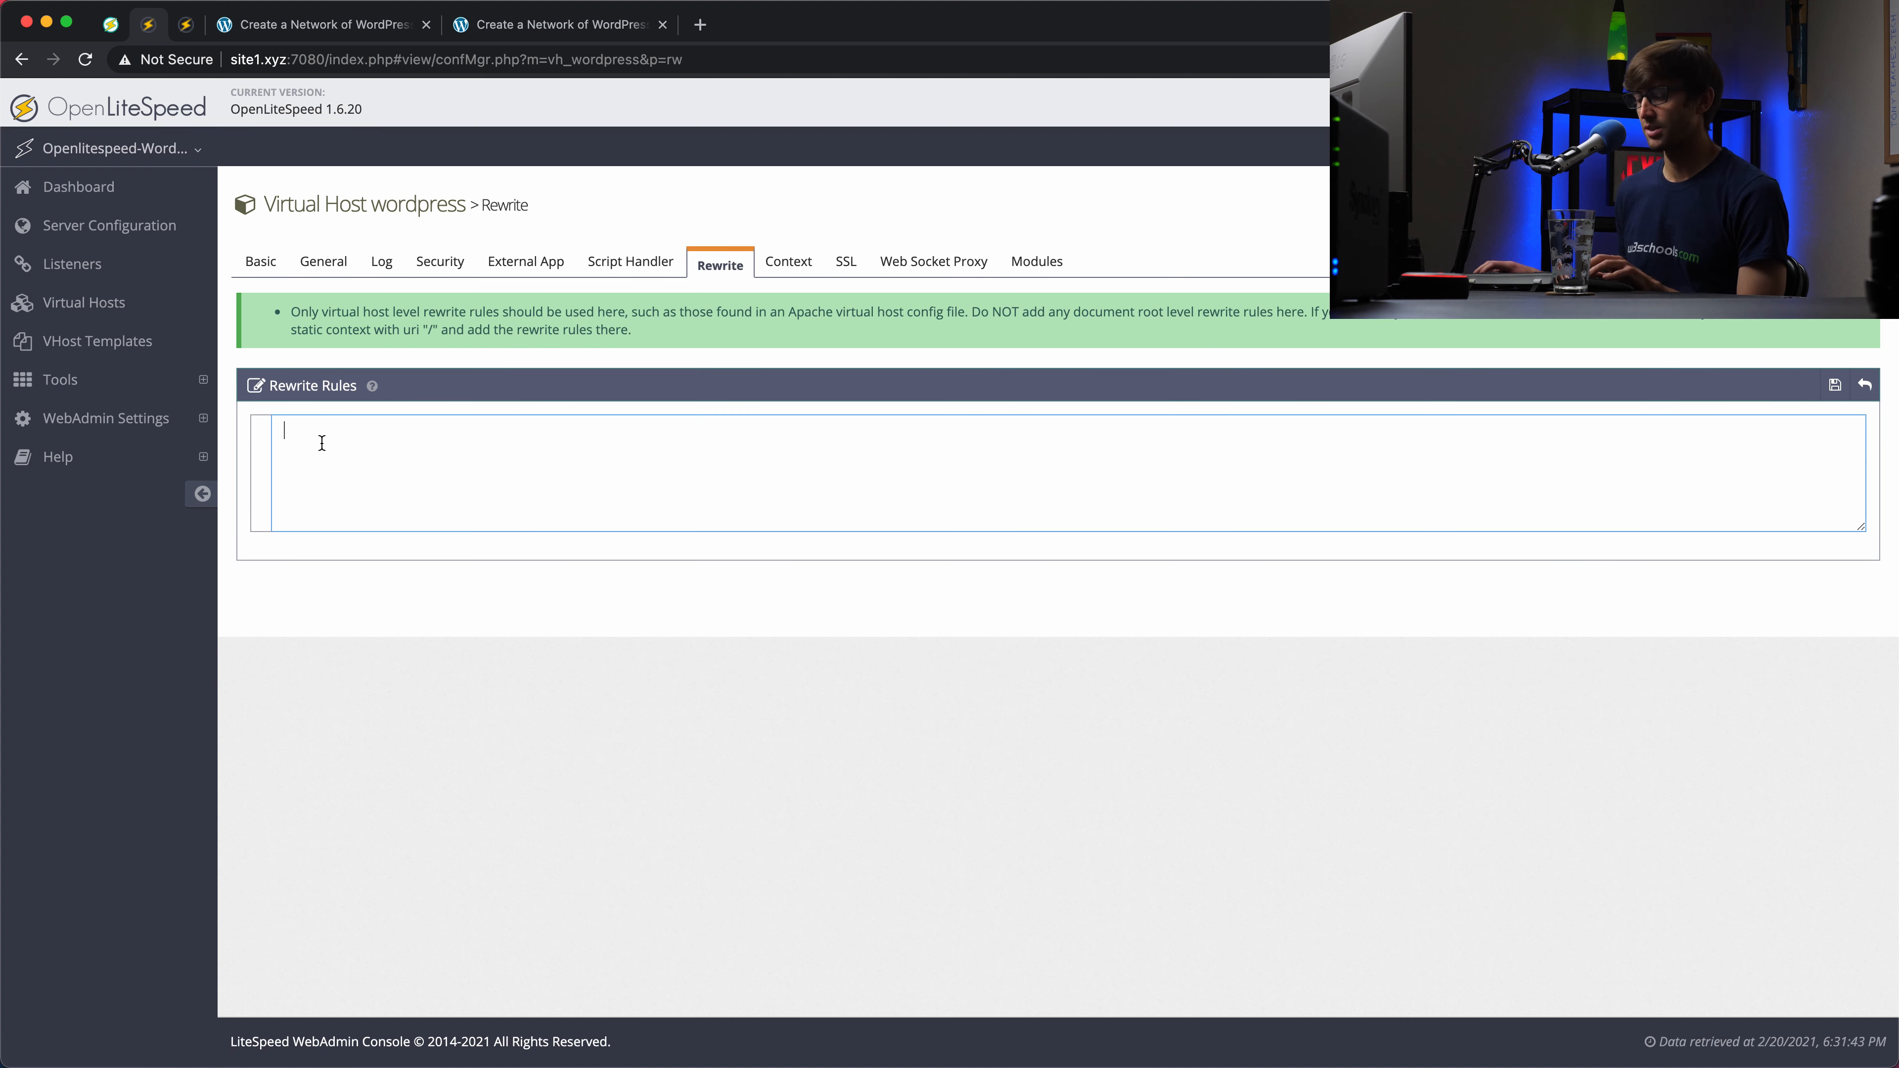
key(super+v)
drag(487, 517, 262, 402)
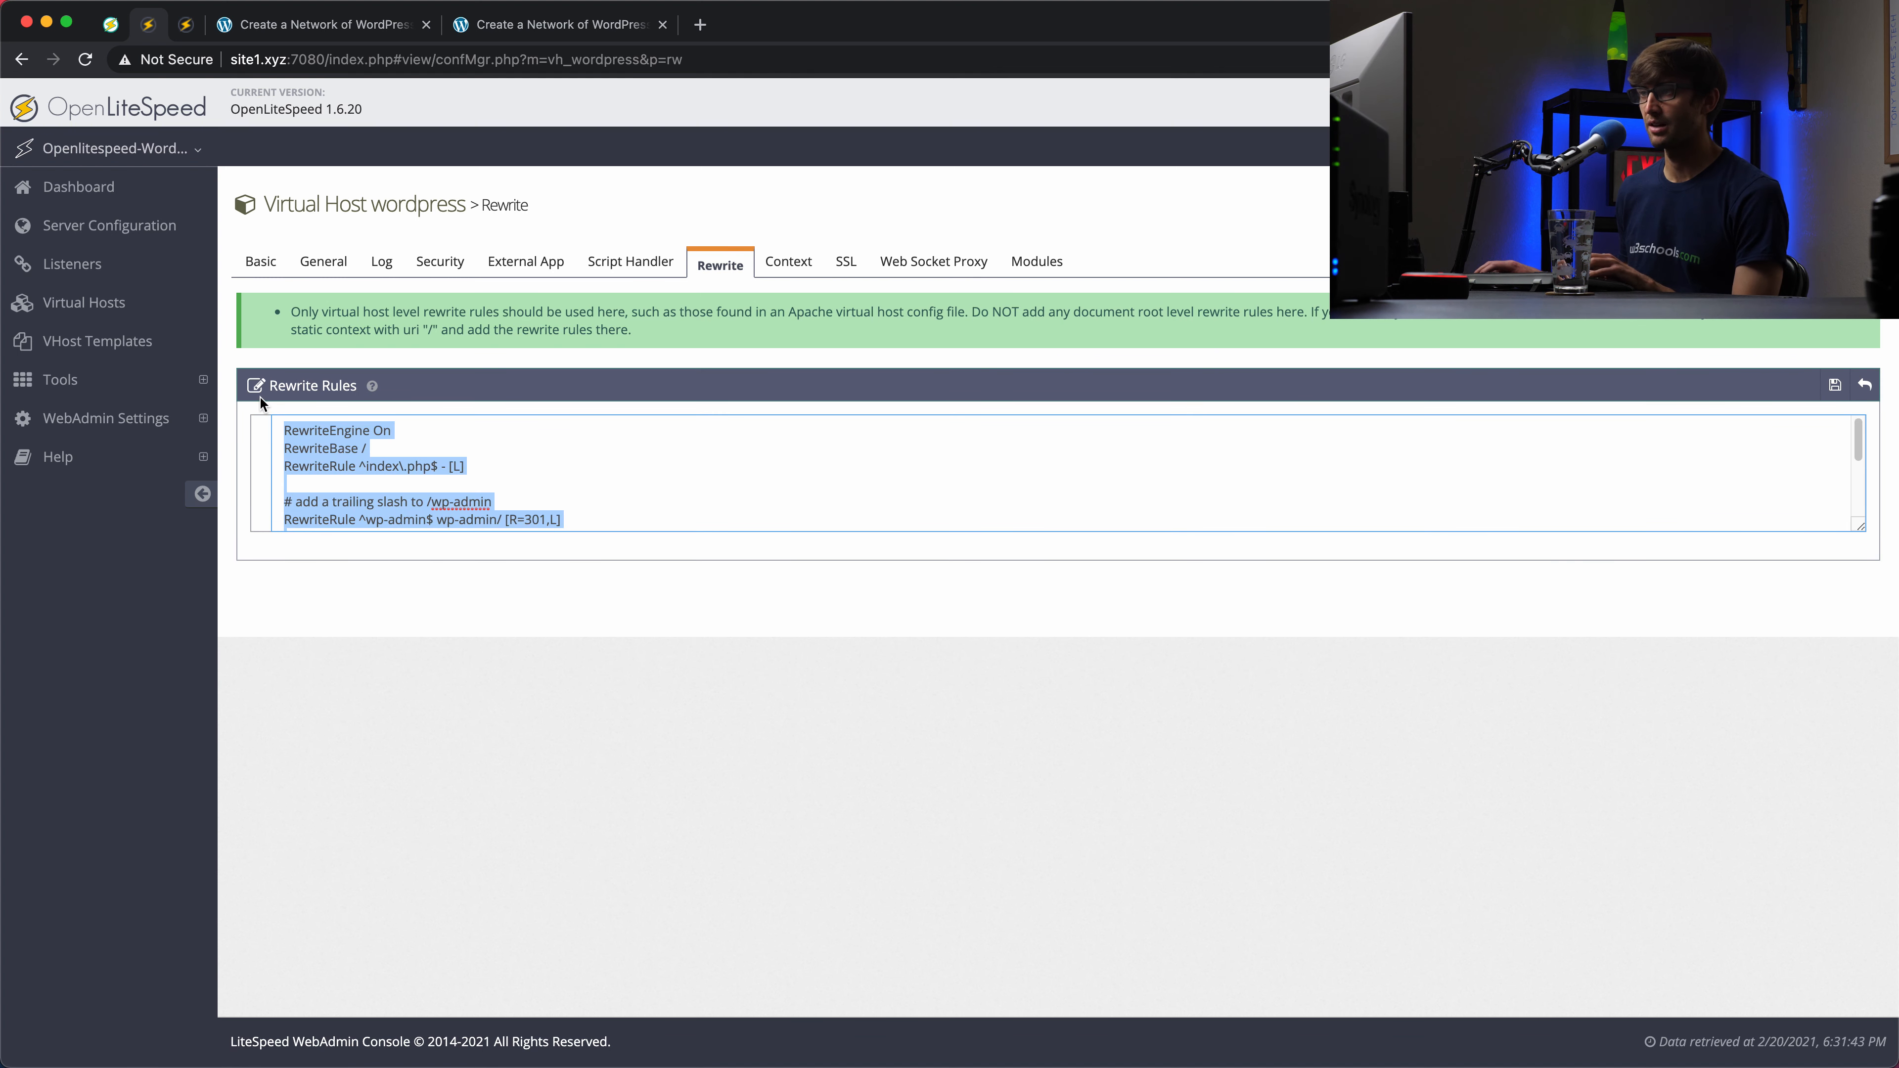
scroll(495, 473, down, 5)
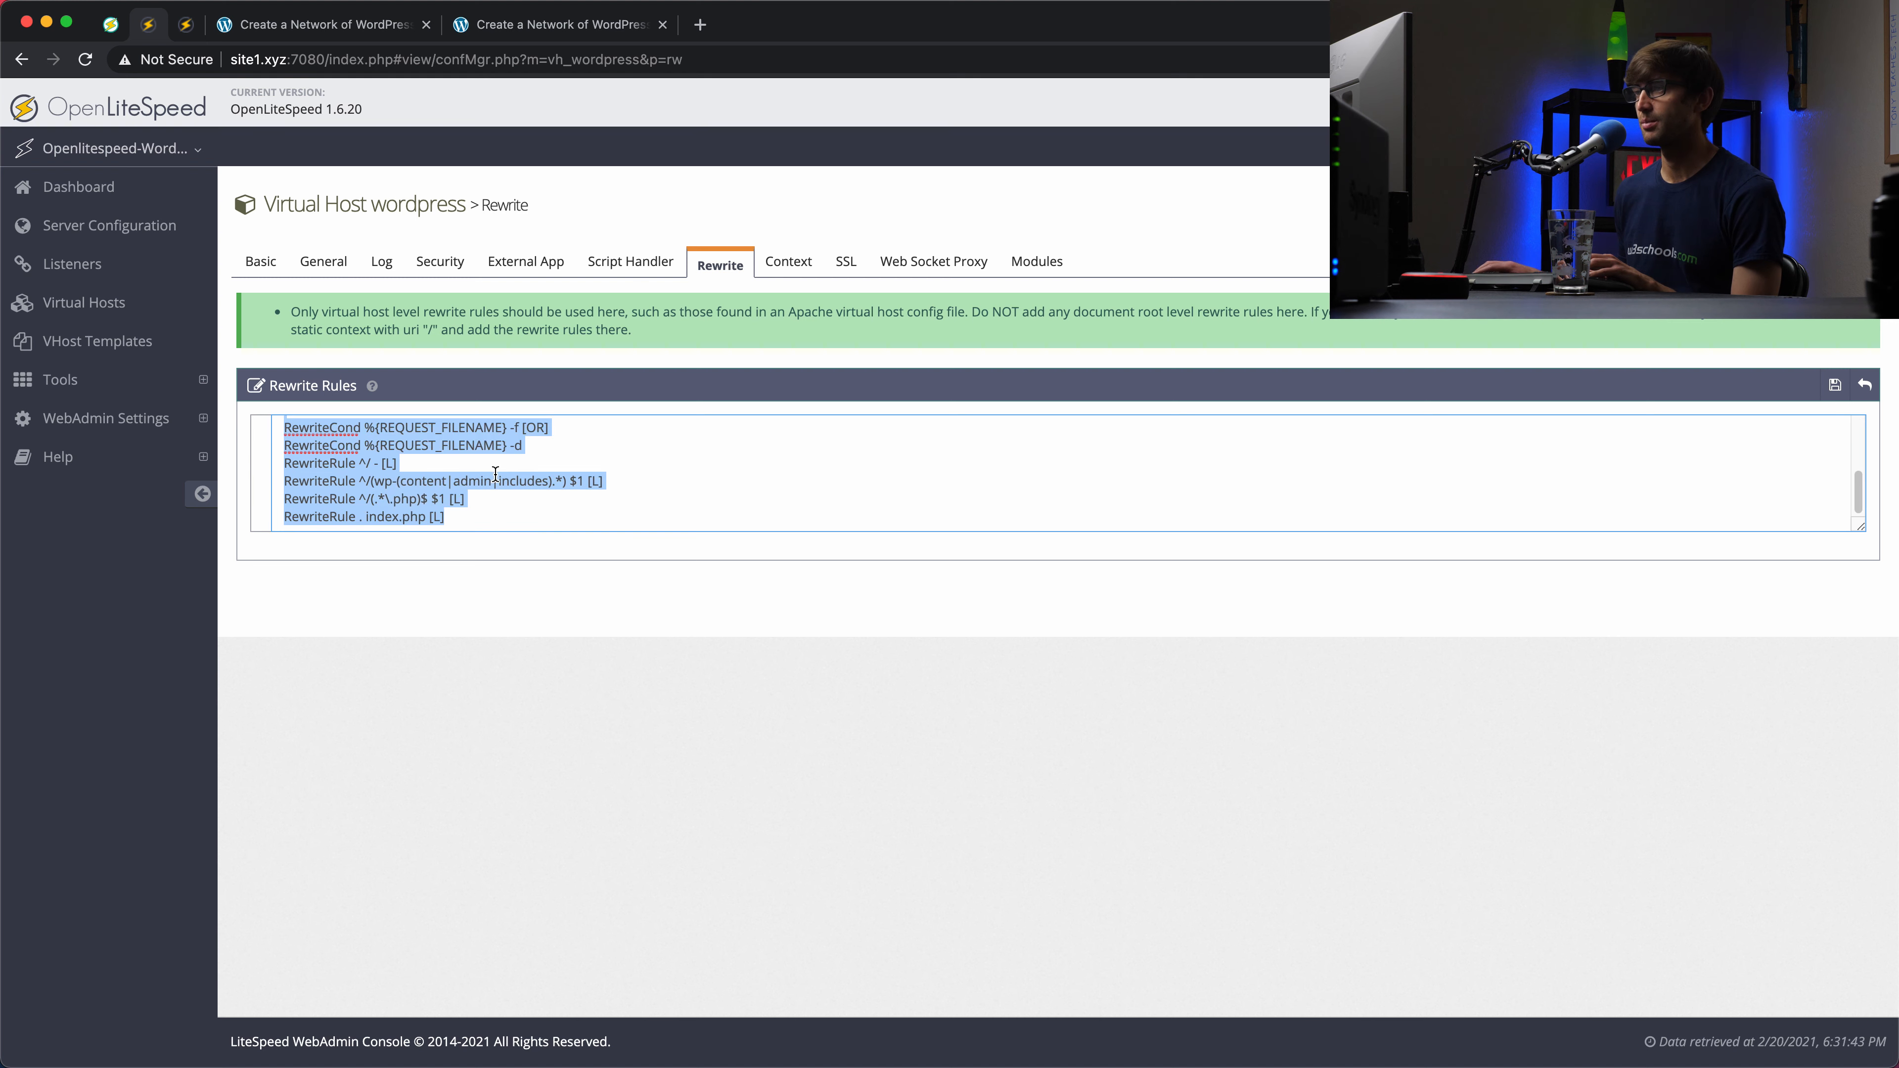
click(1835, 384)
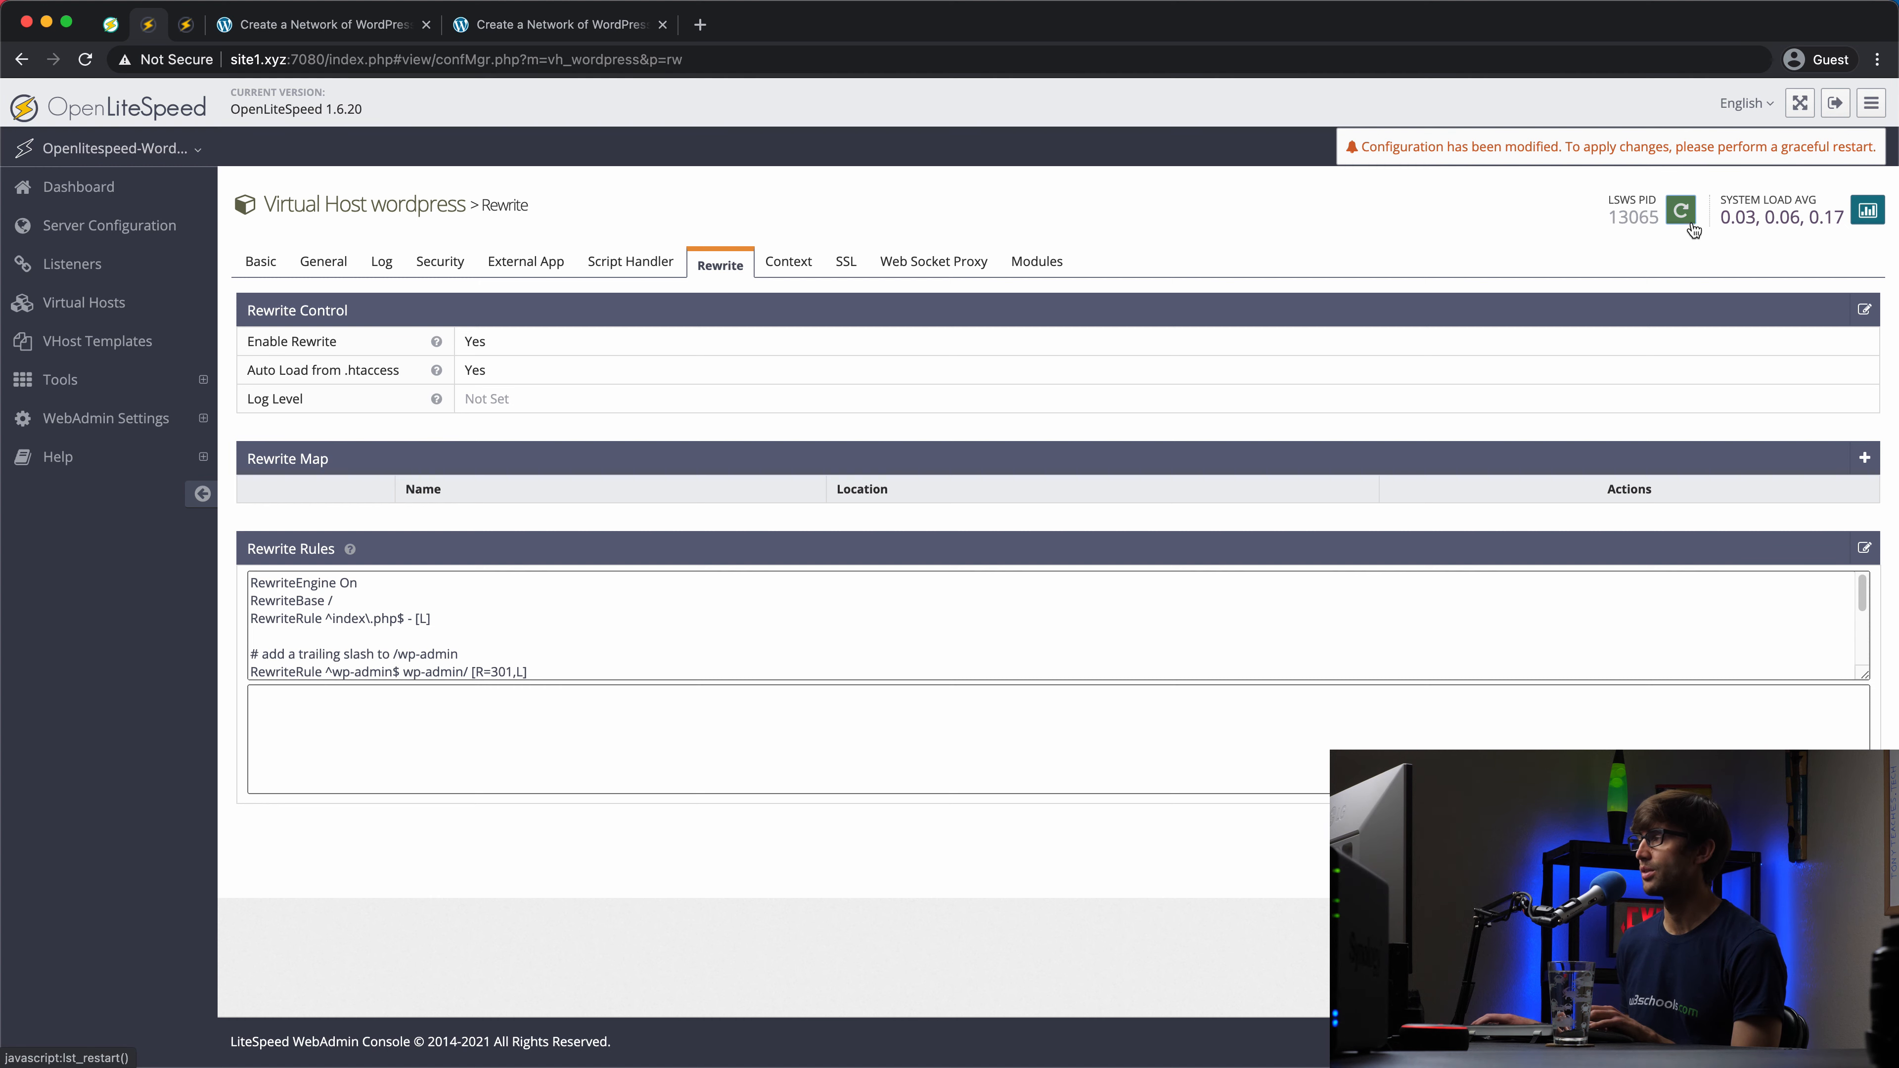
Step: Gracefully restart LiteSpeed to apply the new rewrite rules
click(1682, 212)
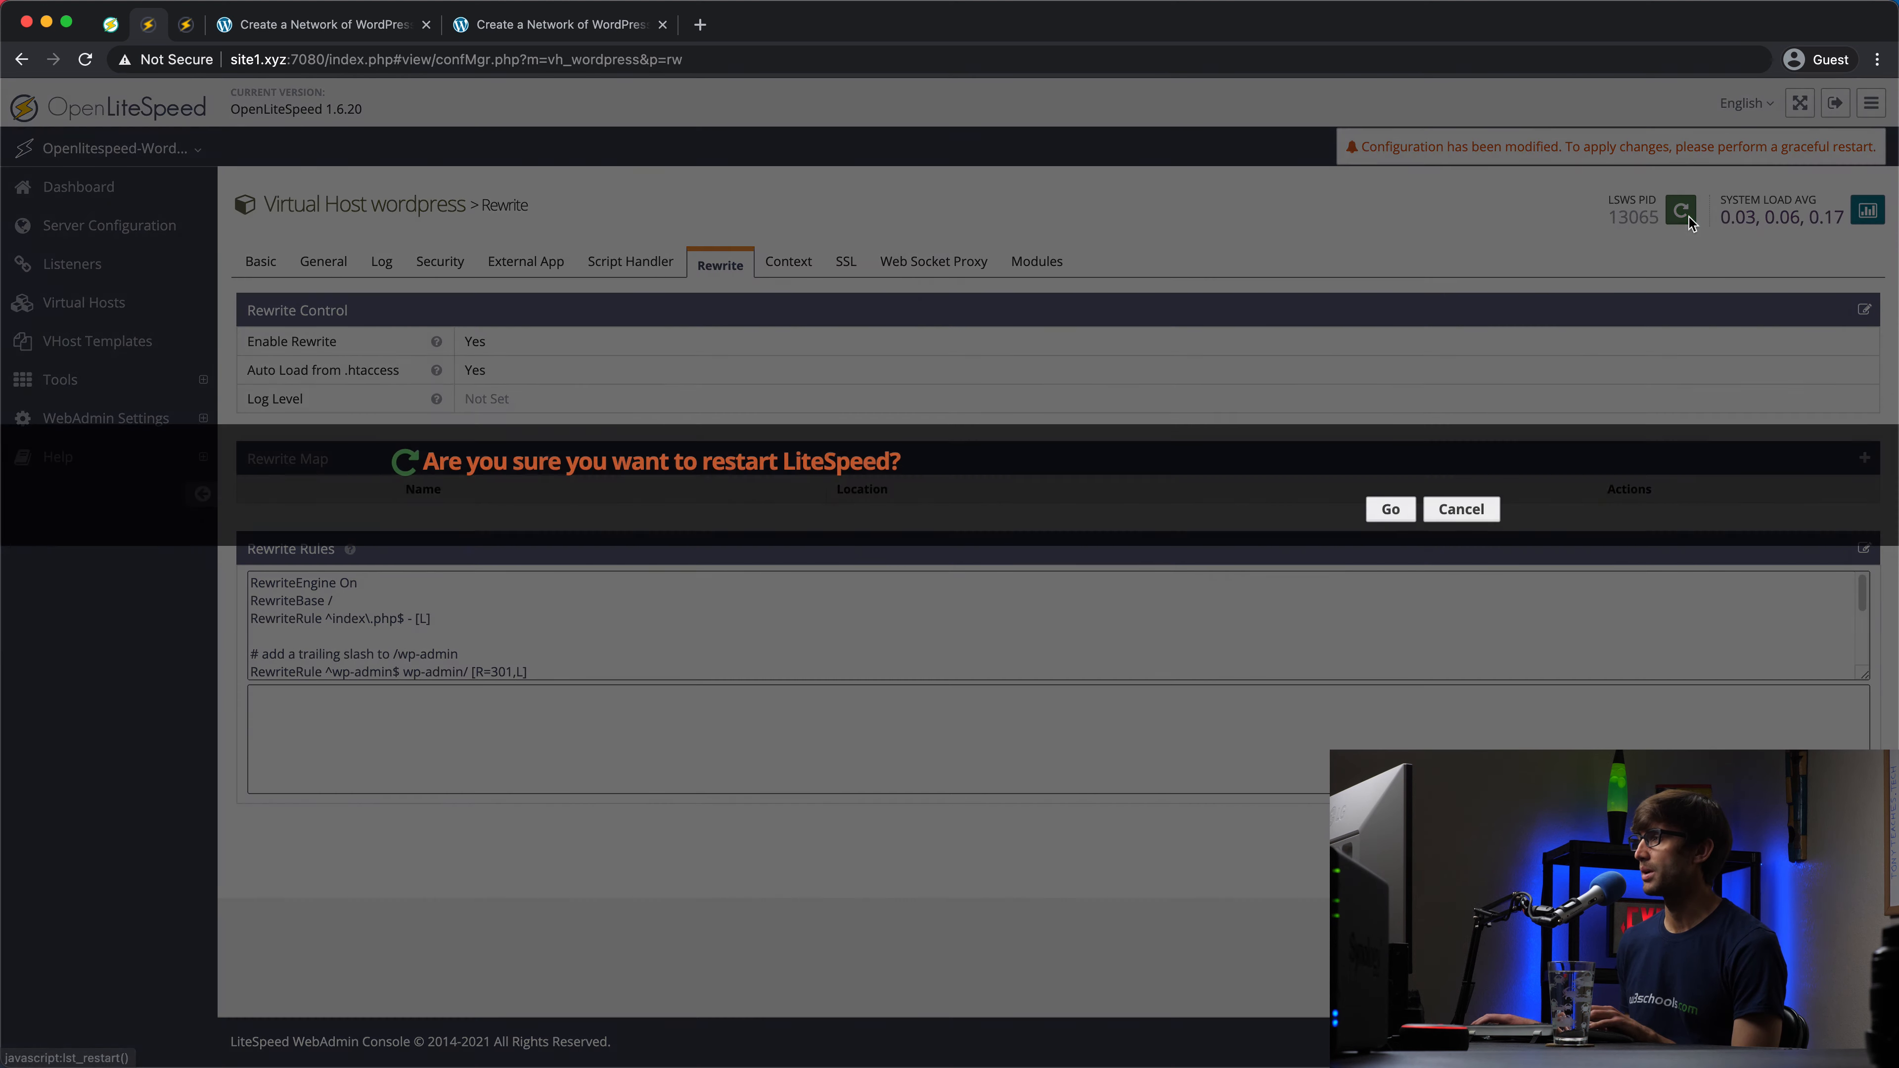
click(1377, 509)
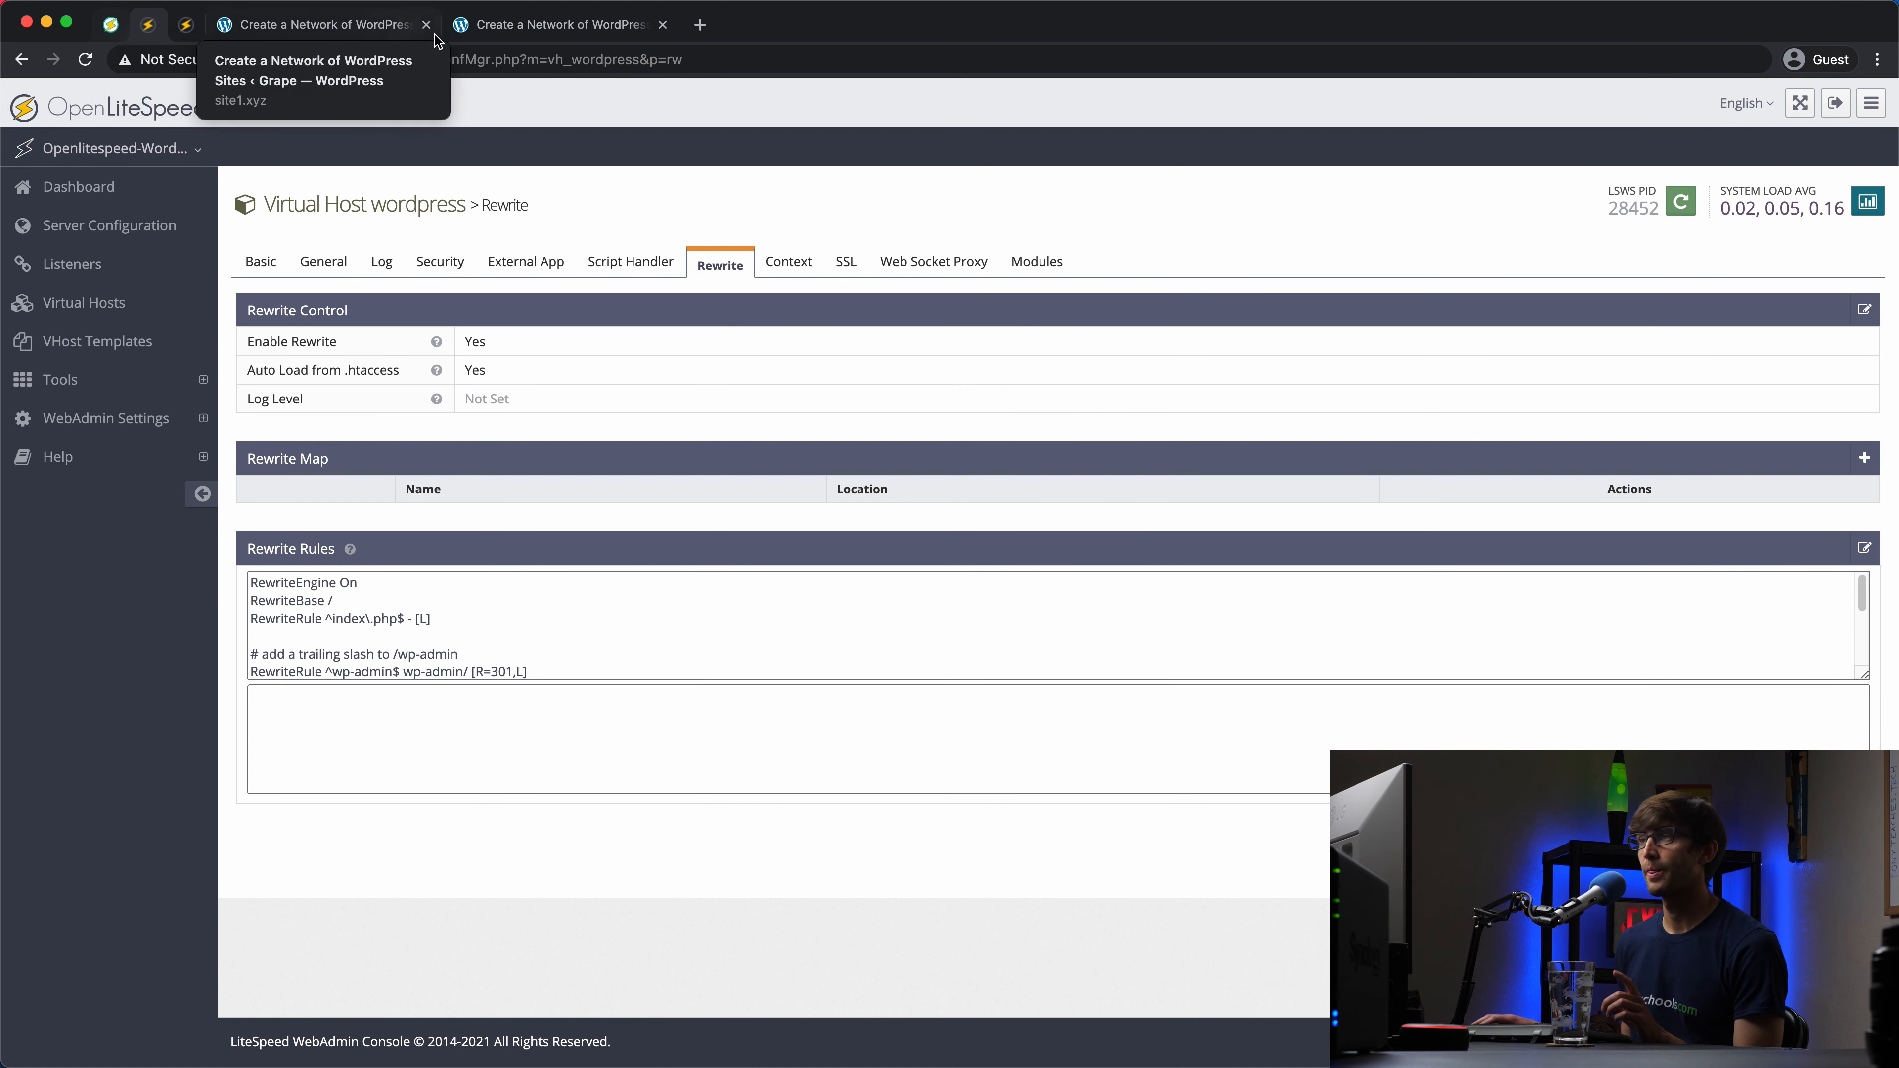
click(525, 27)
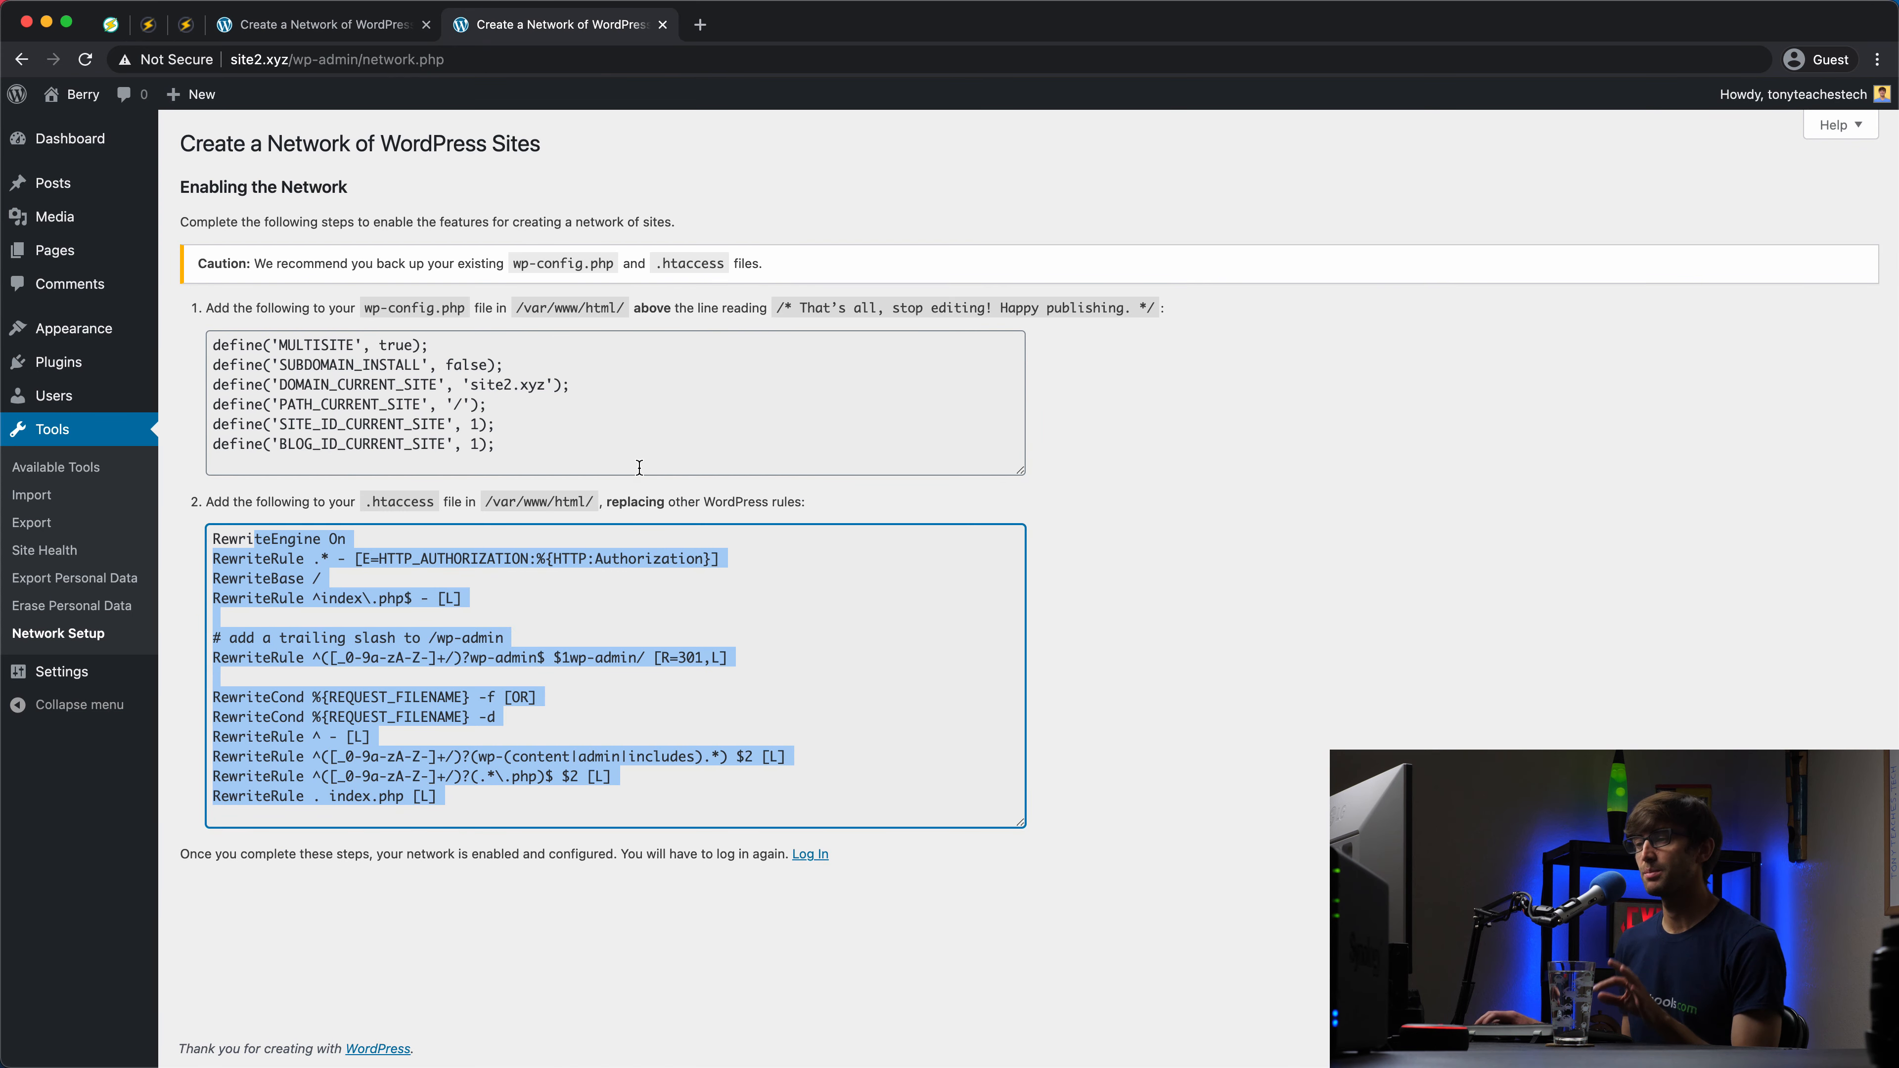
Step: Select site2's sub-directory .htaccess rules, then return to the OpenLiteSpeed multisite guide
click(476, 800)
drag(475, 808, 223, 501)
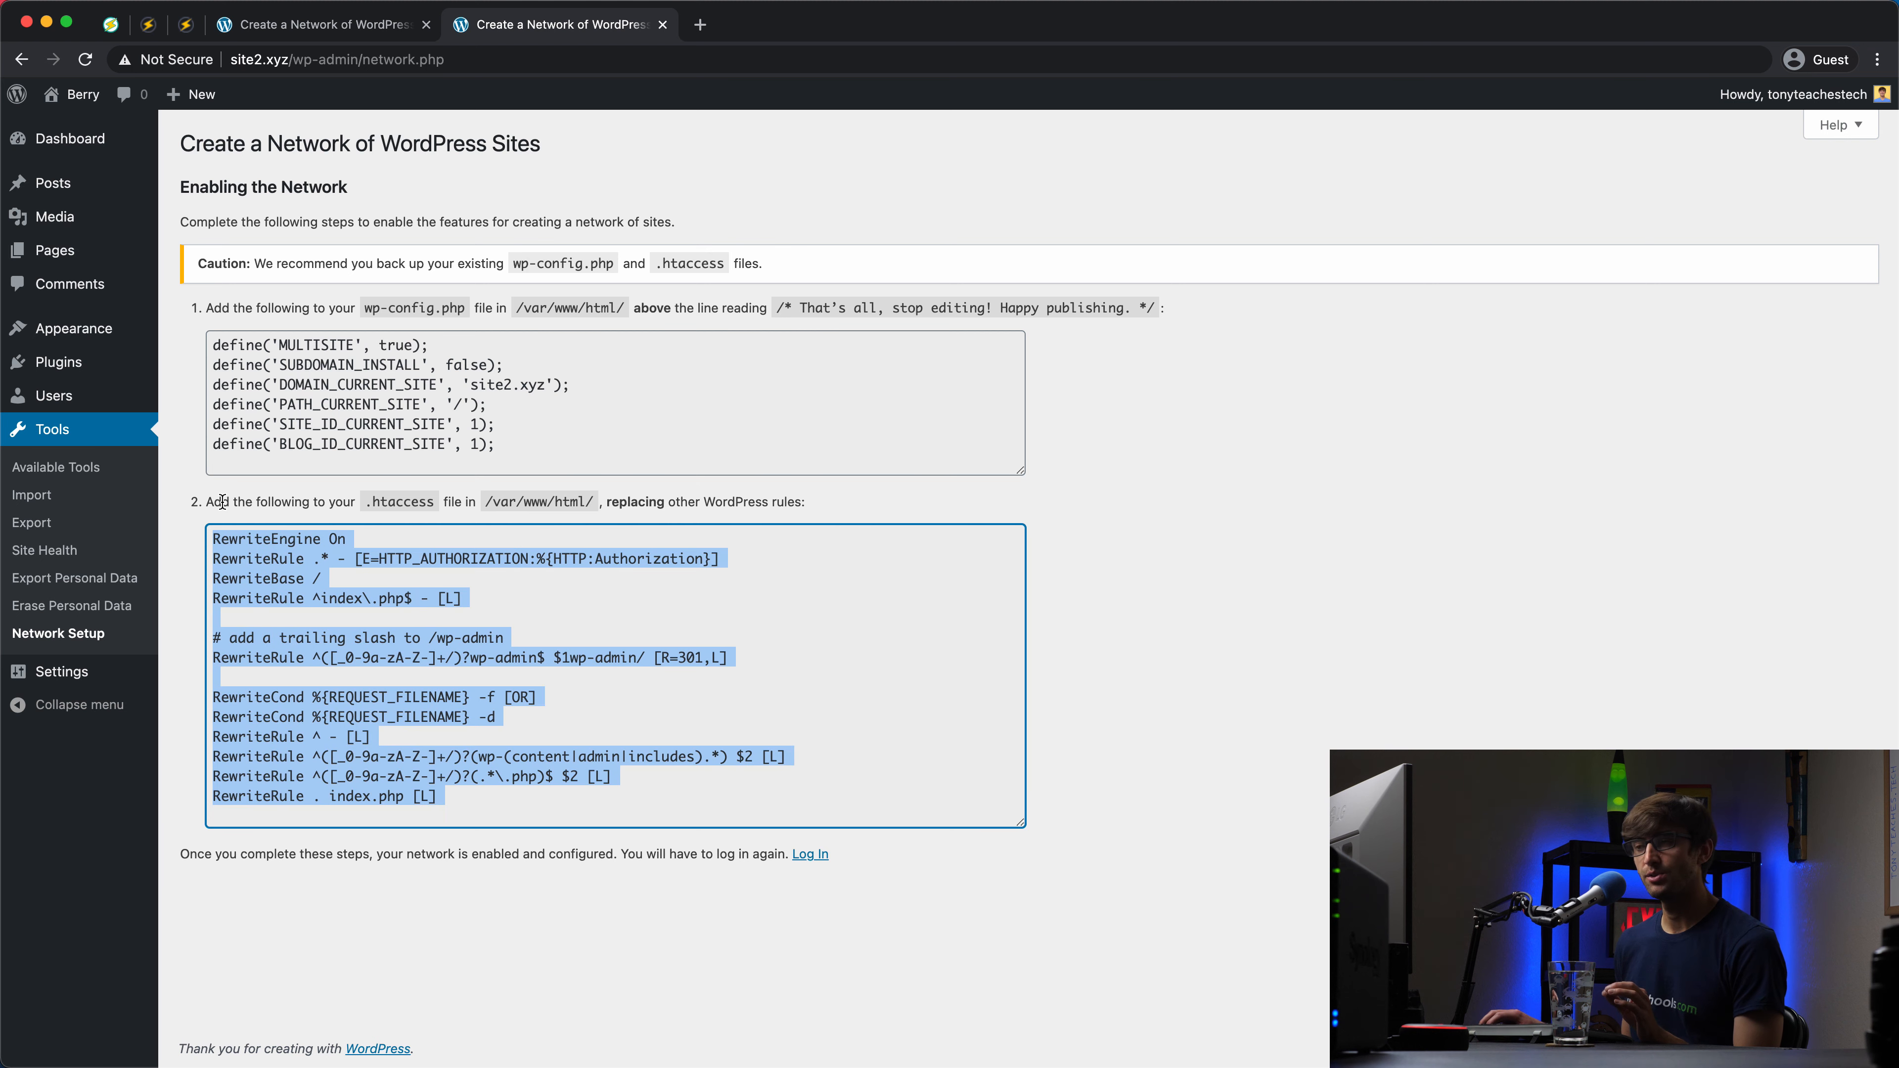
click(112, 24)
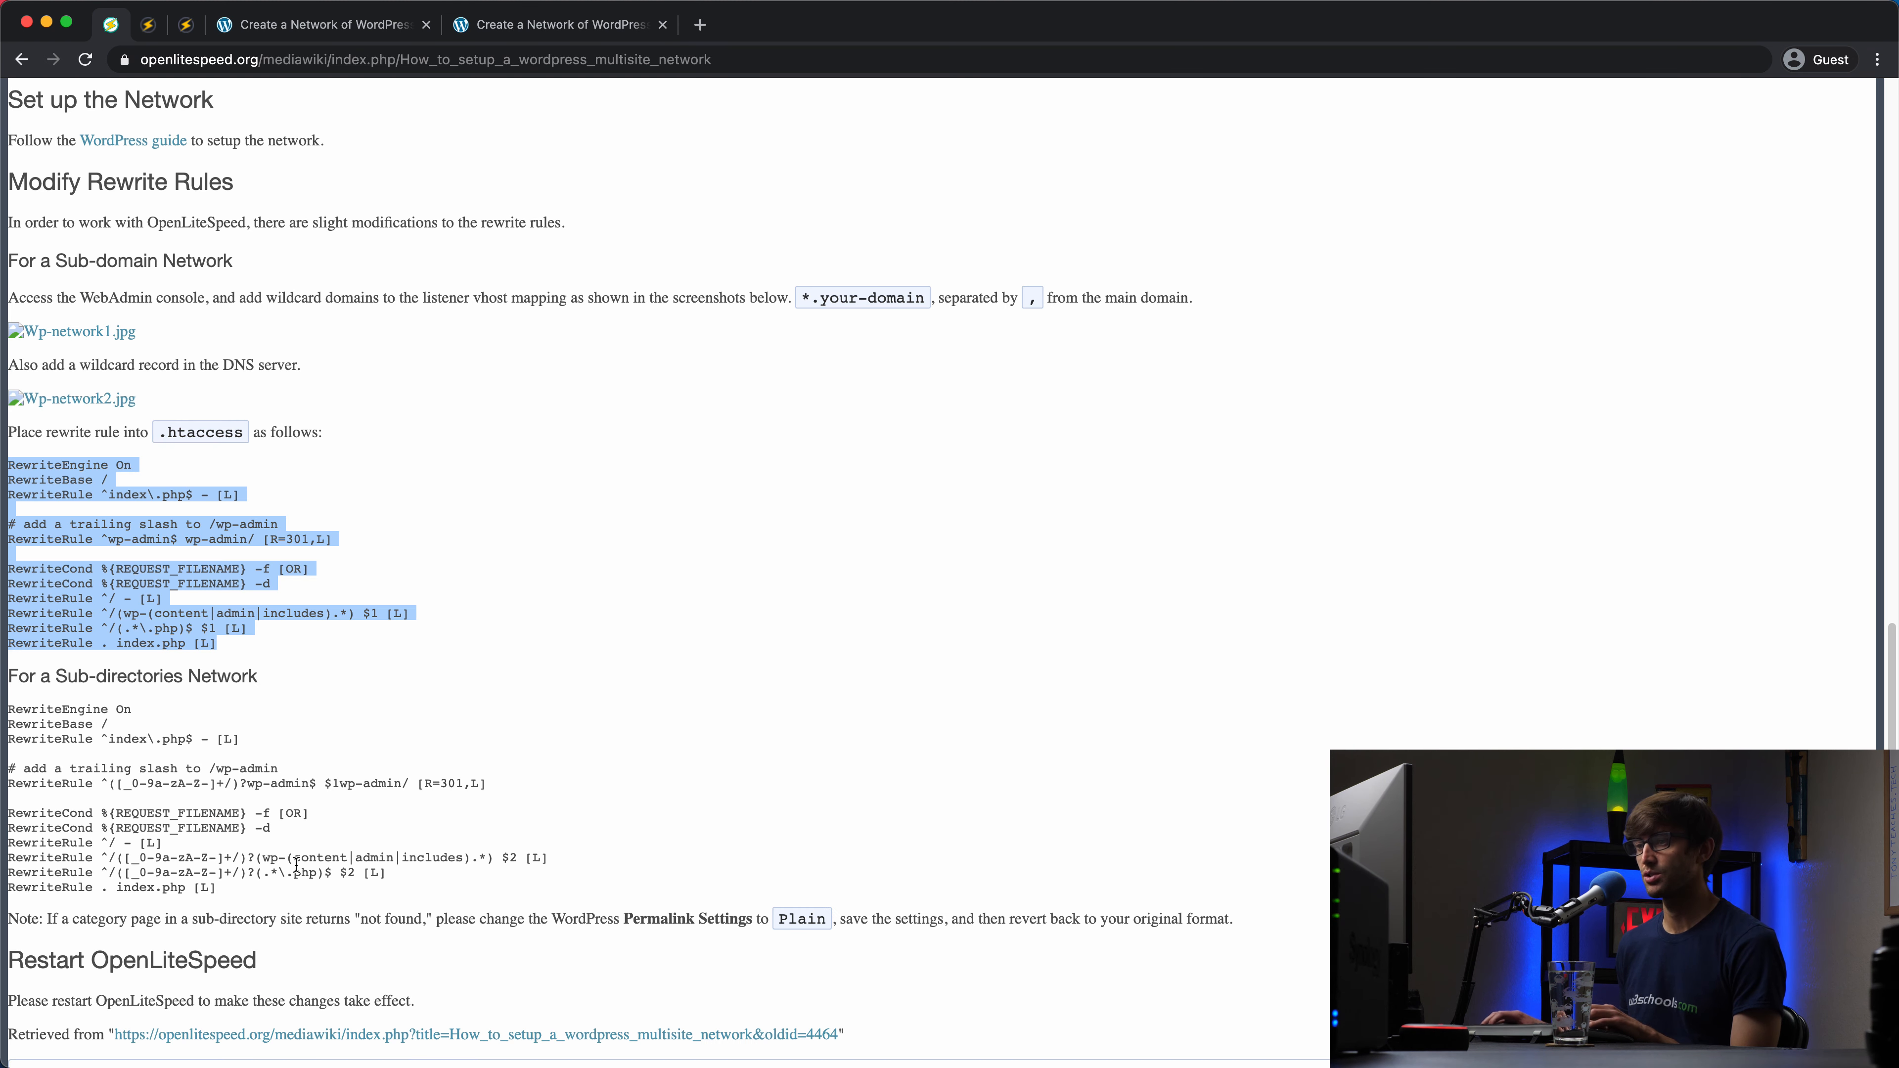
Step: Copy the 'For a Sub-directories Network' rewrite rules and go to site2's WebAdmin dashboard
drag(271, 889, 1, 717)
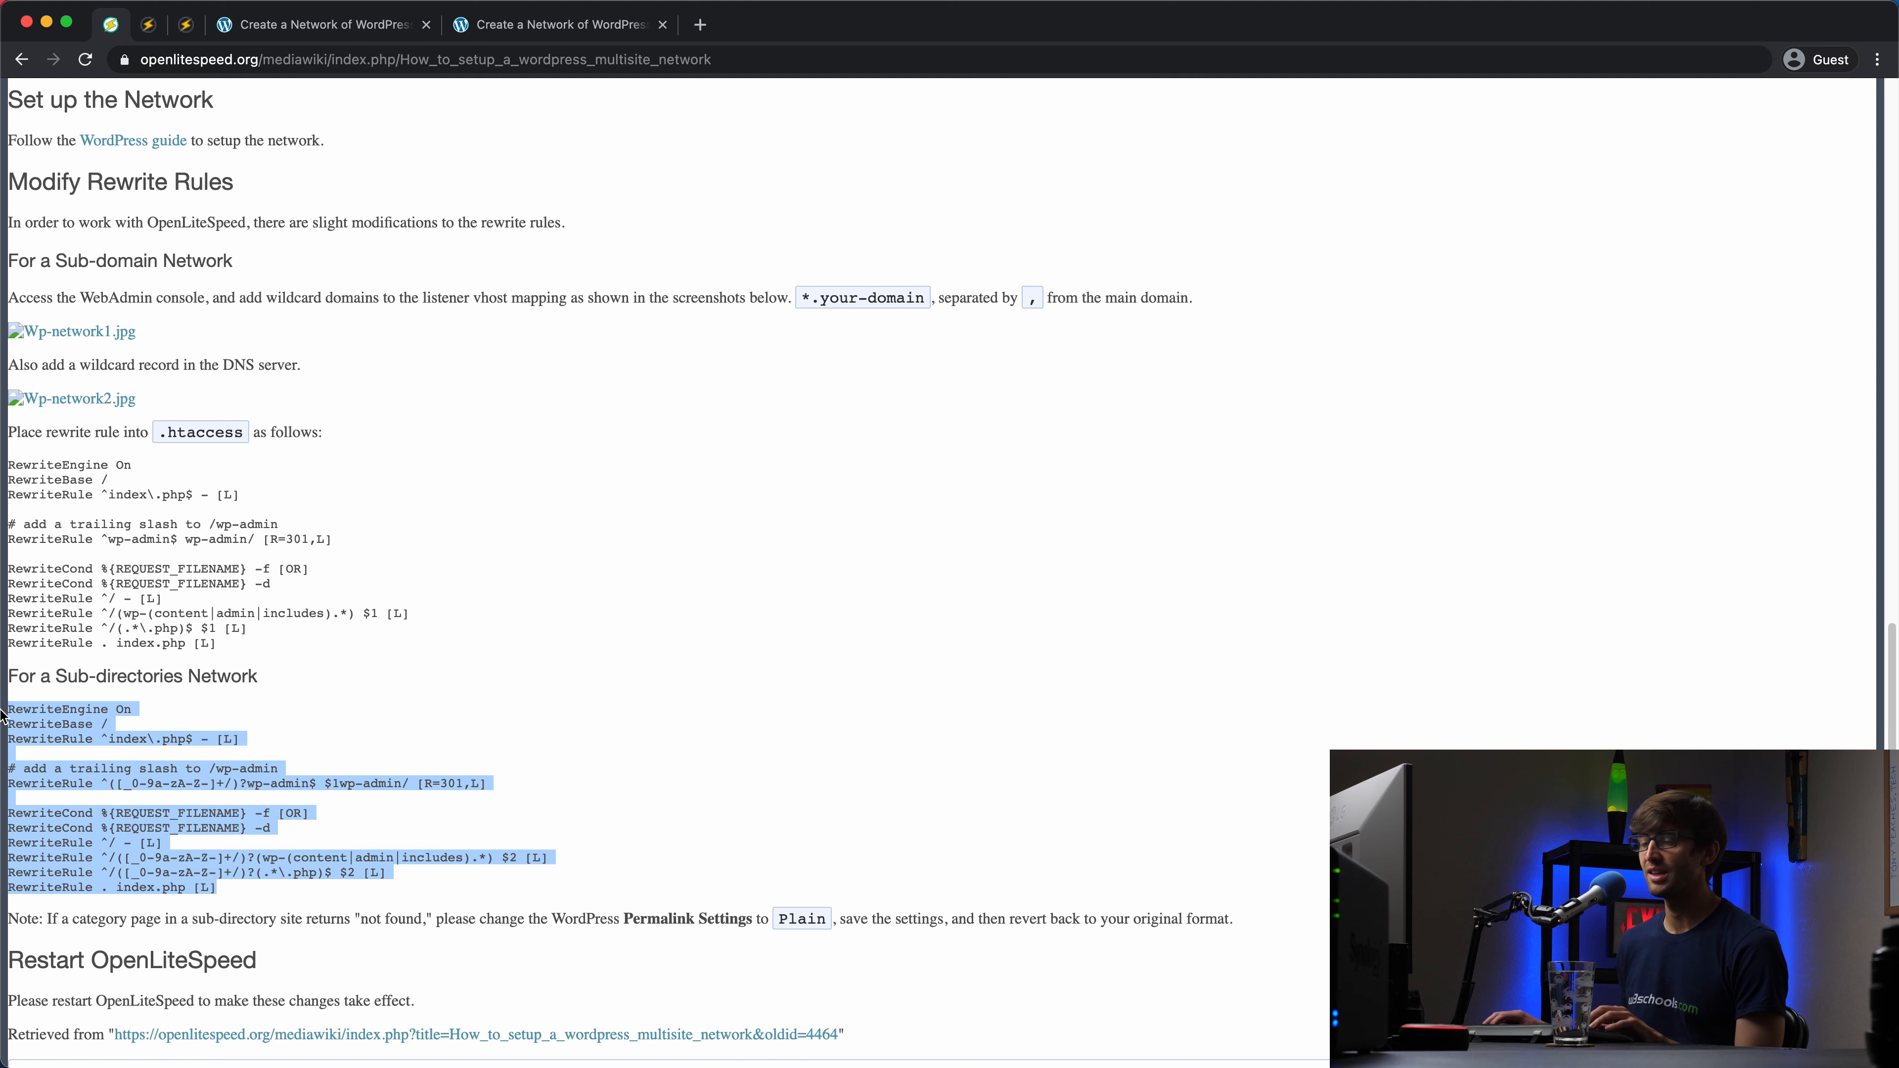
click(186, 25)
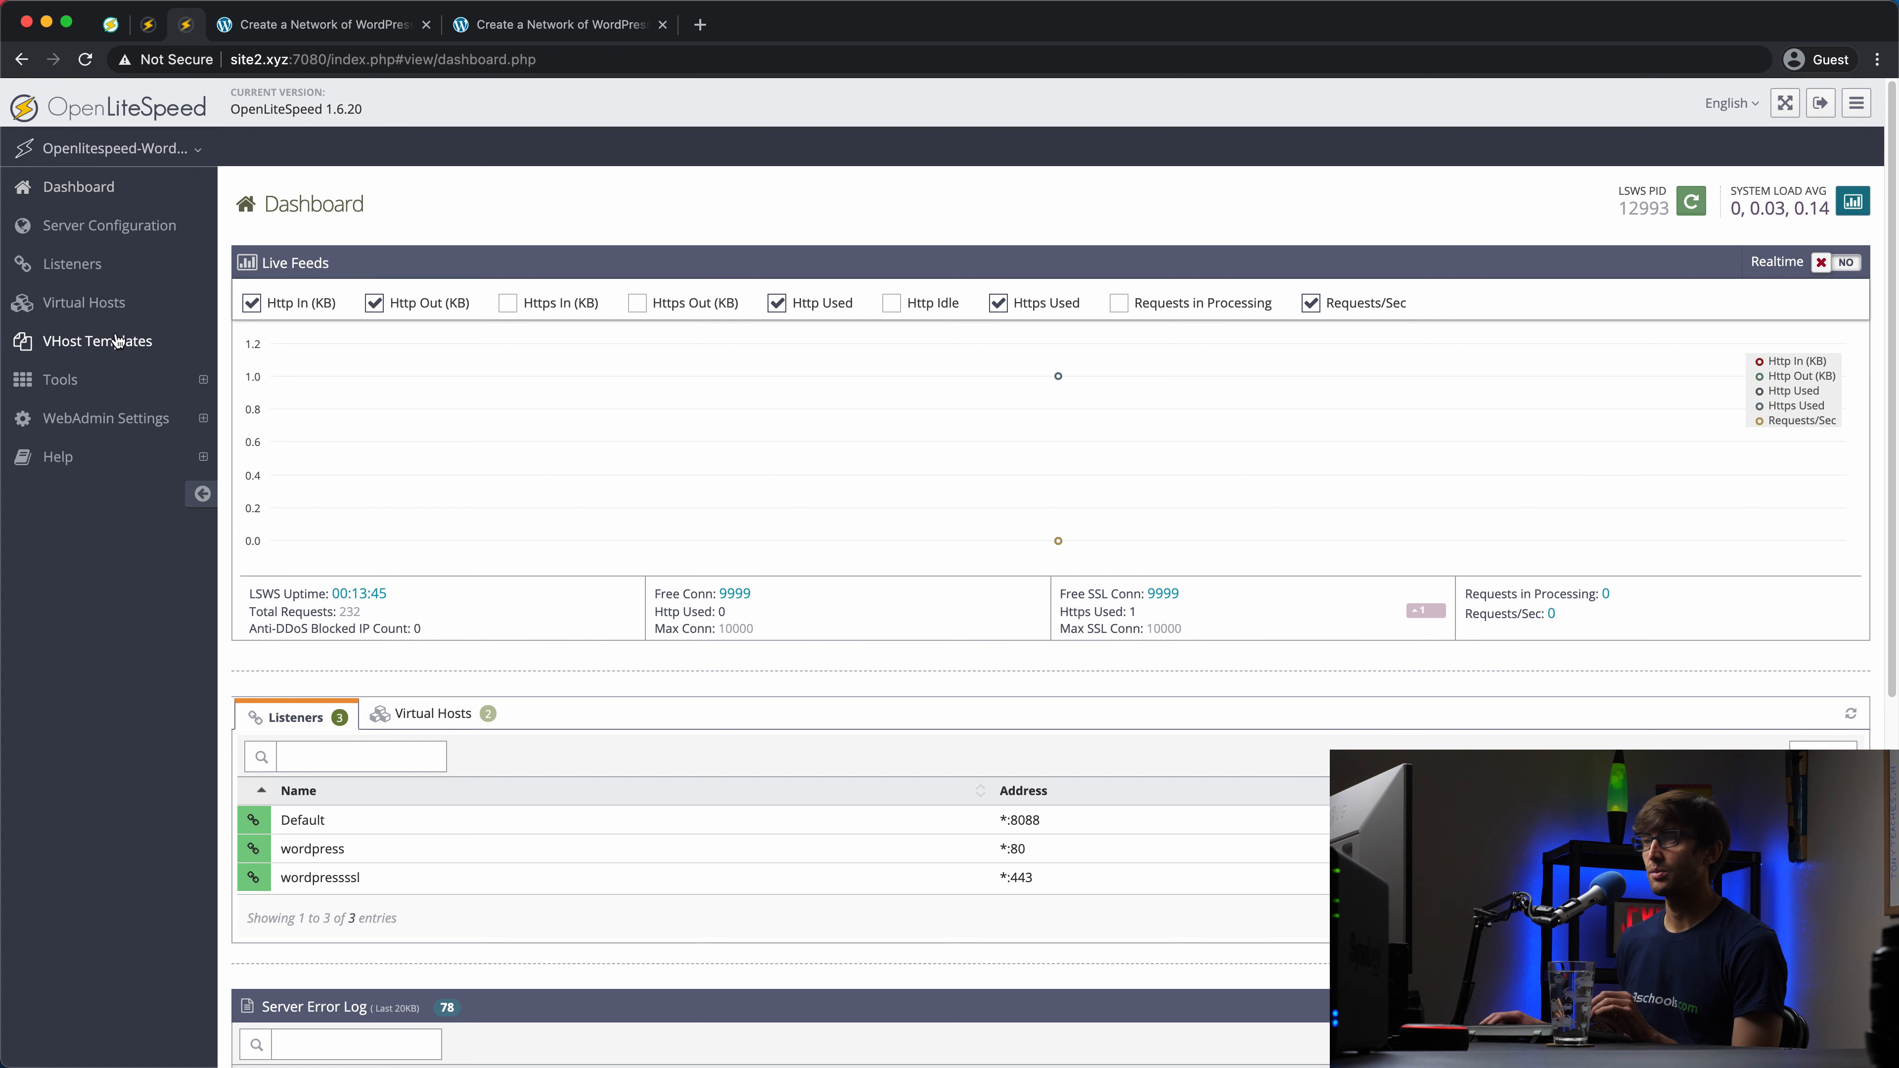
Step: Paste the sub-directory rewrite rules into site2's wordpress virtual host Rewrite Rules and save
click(137, 309)
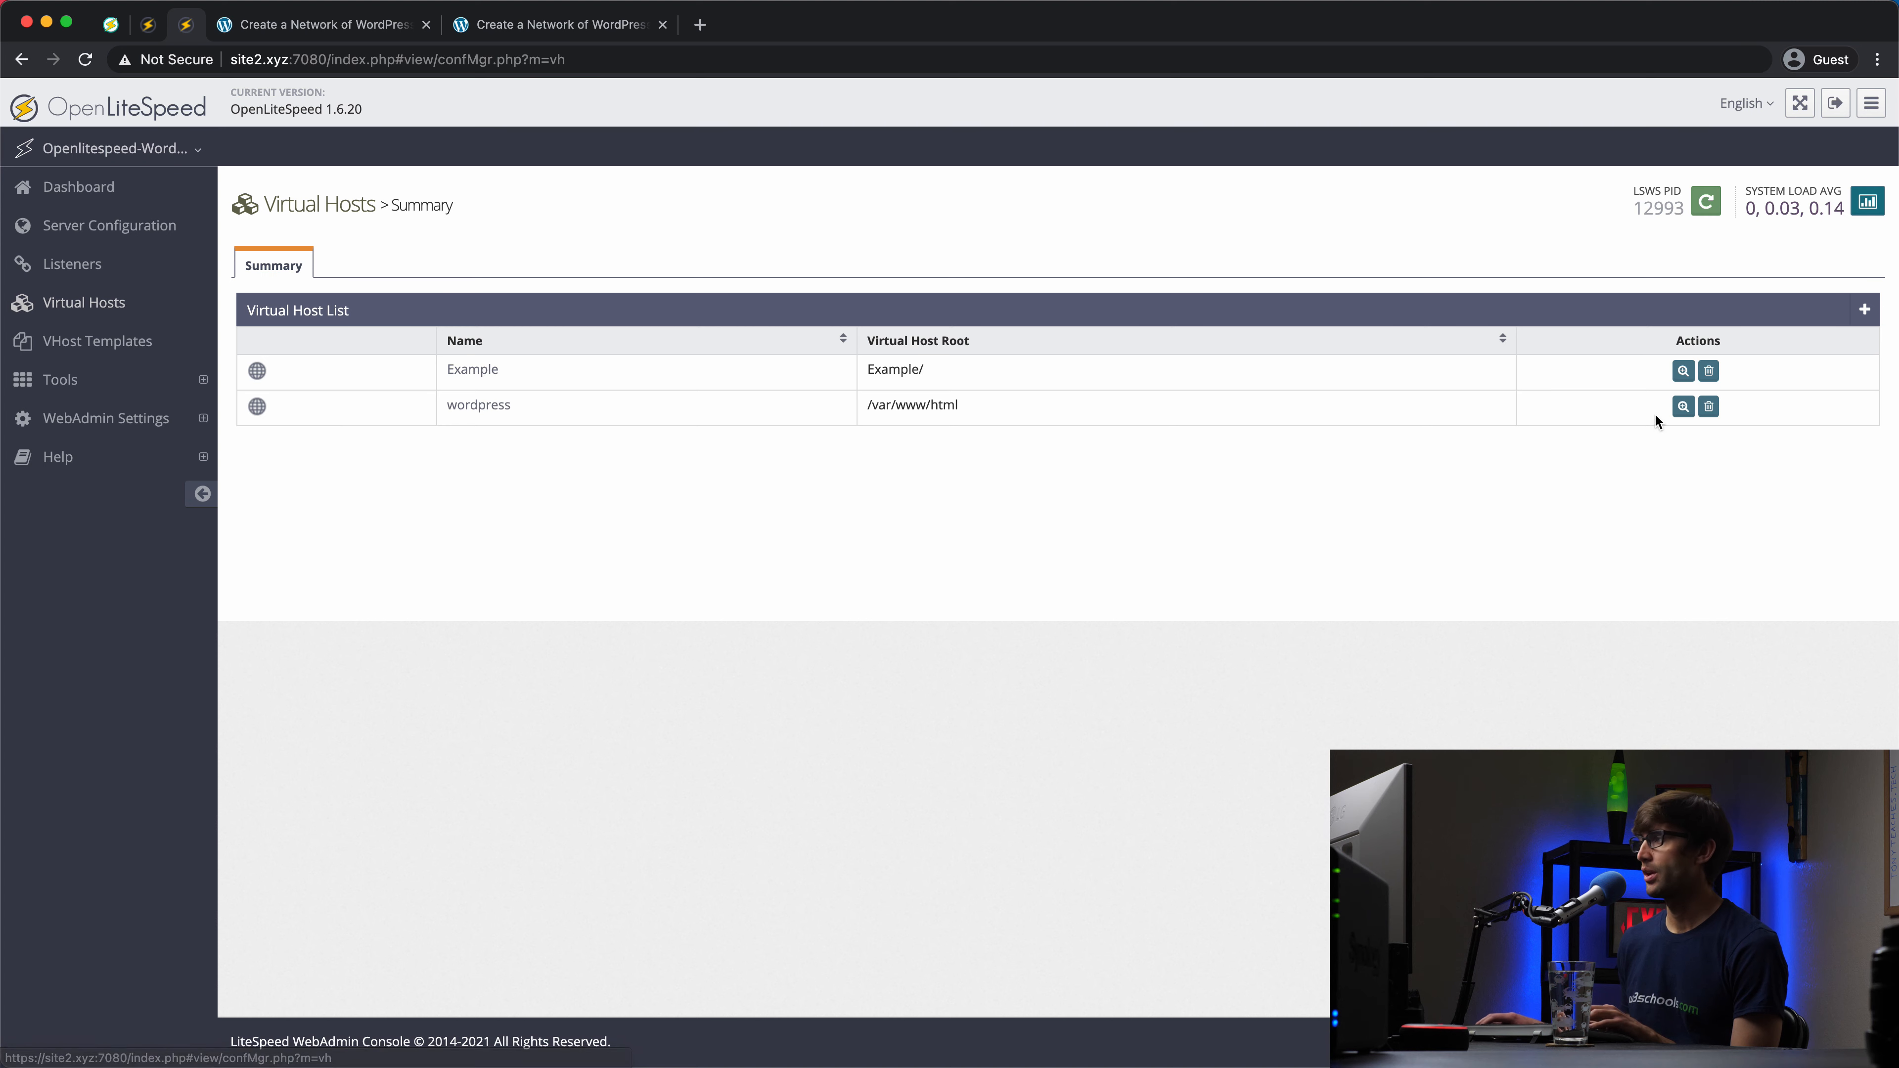
click(1685, 408)
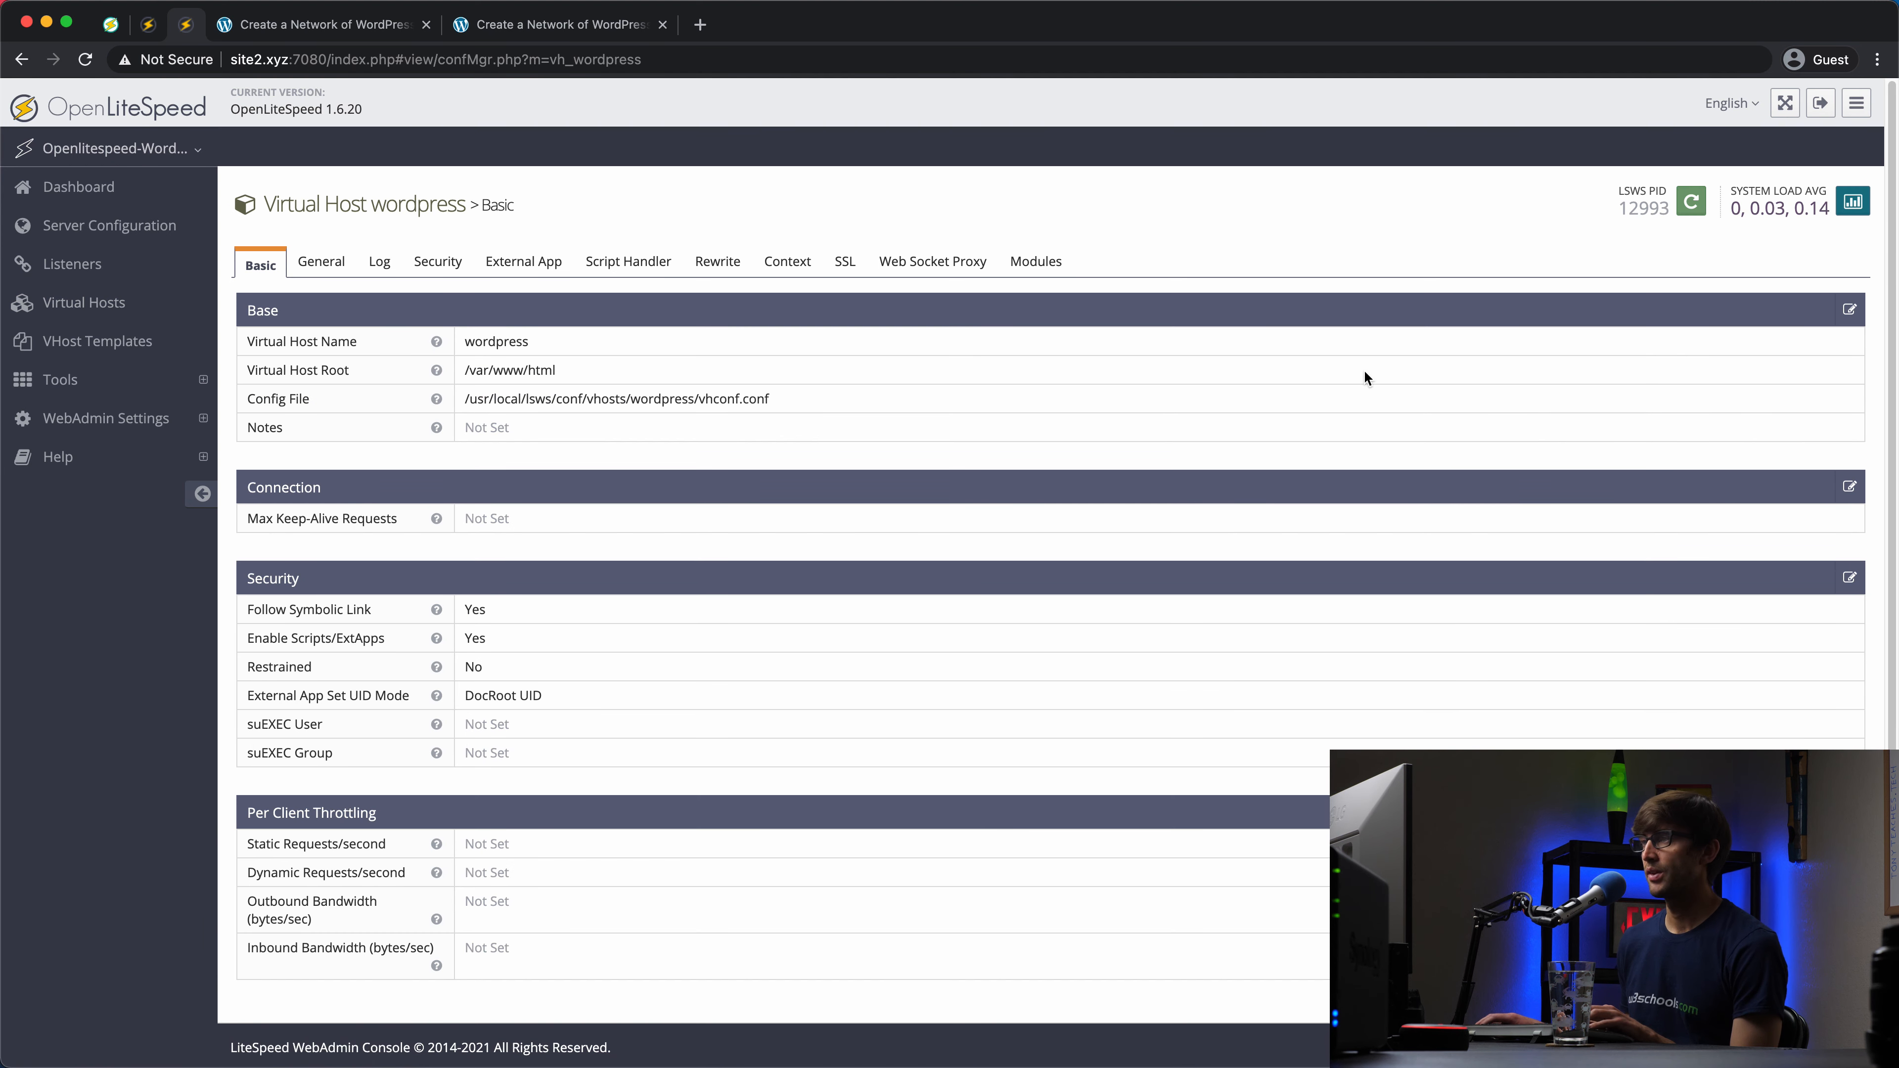
click(715, 266)
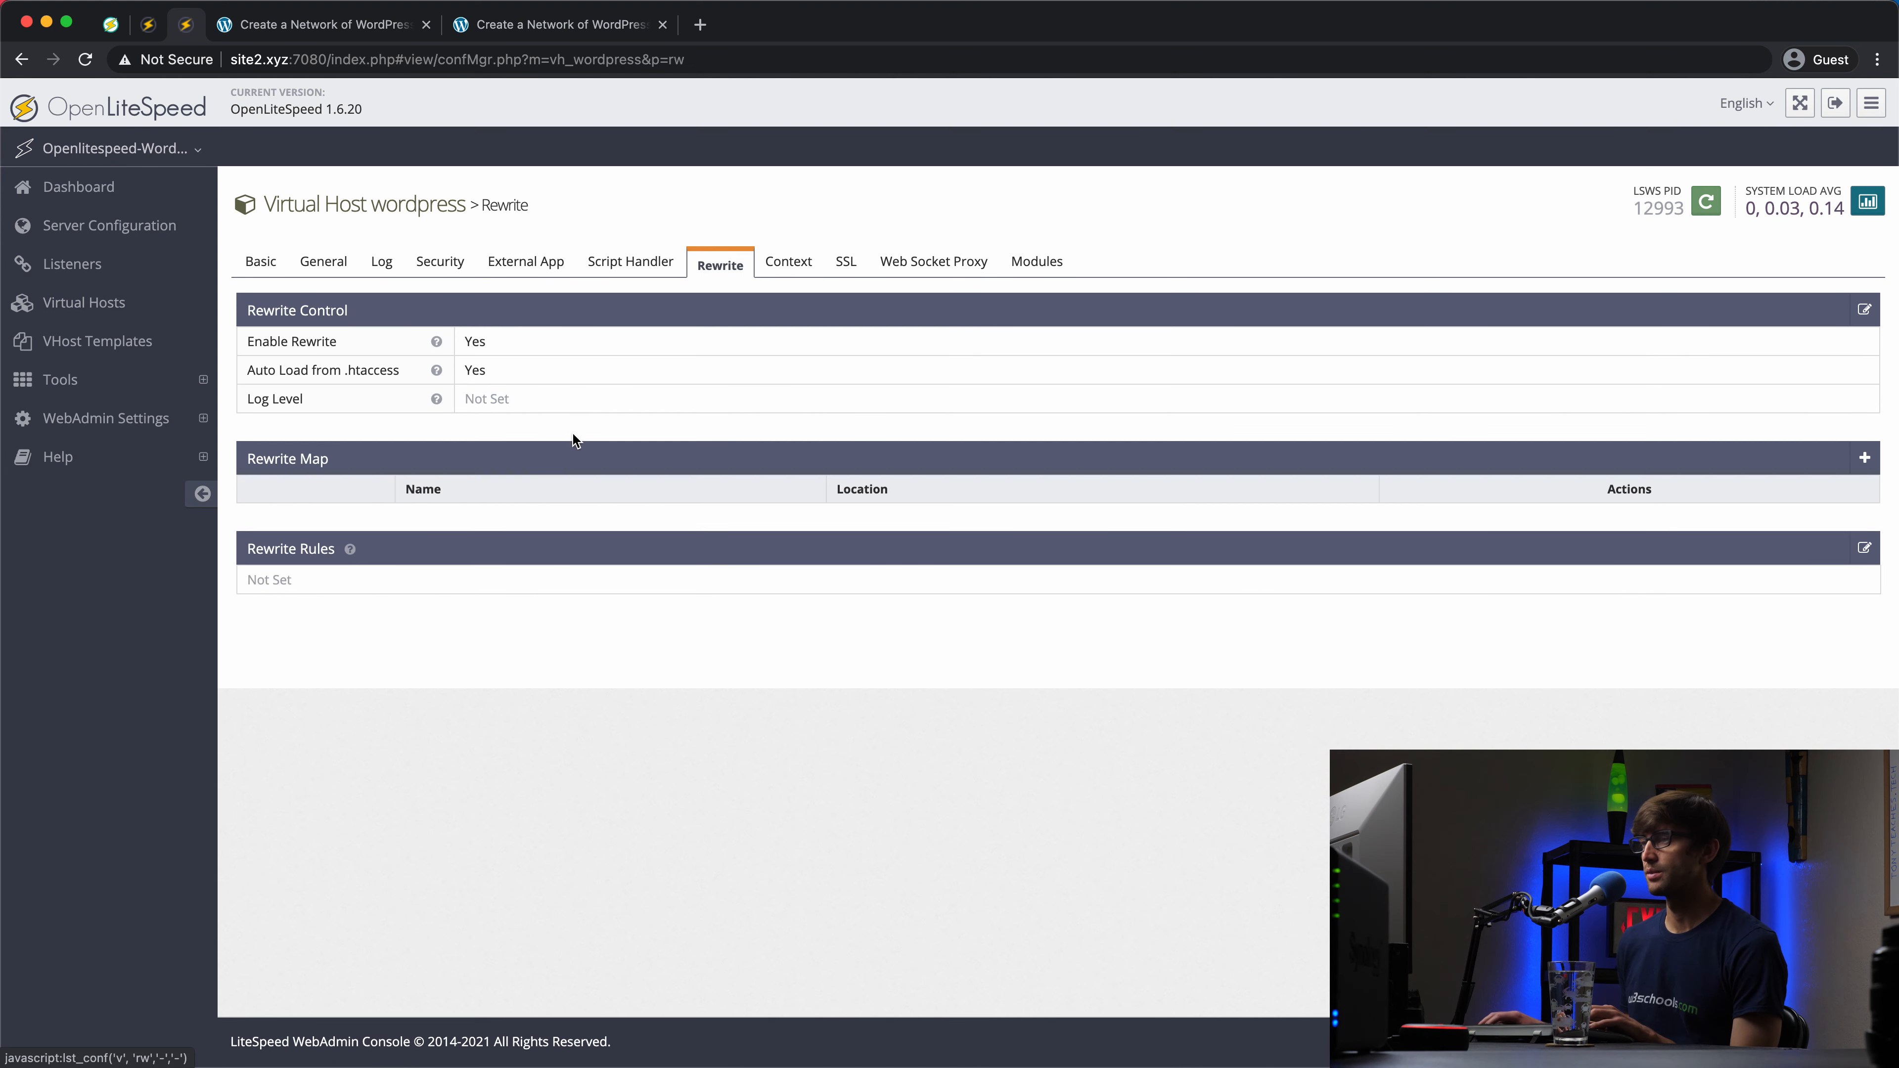
click(1865, 549)
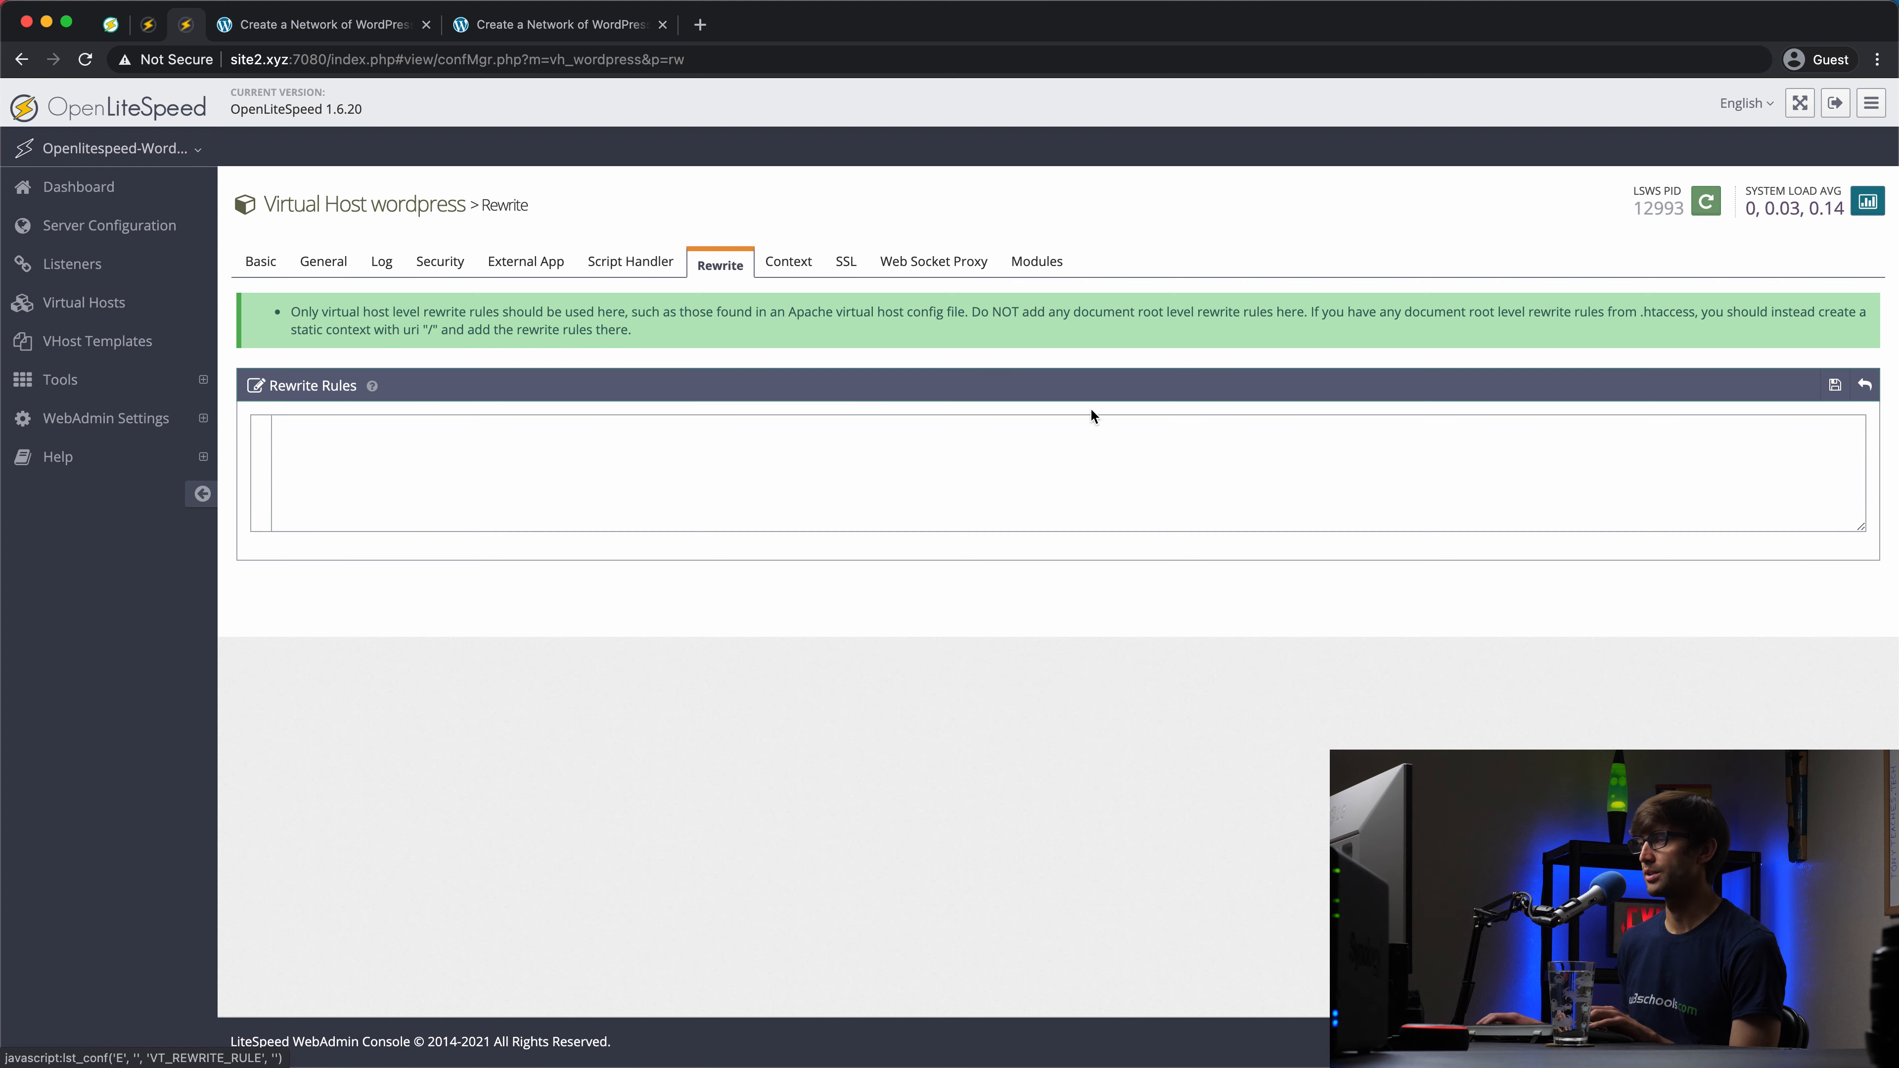
key(super+v)
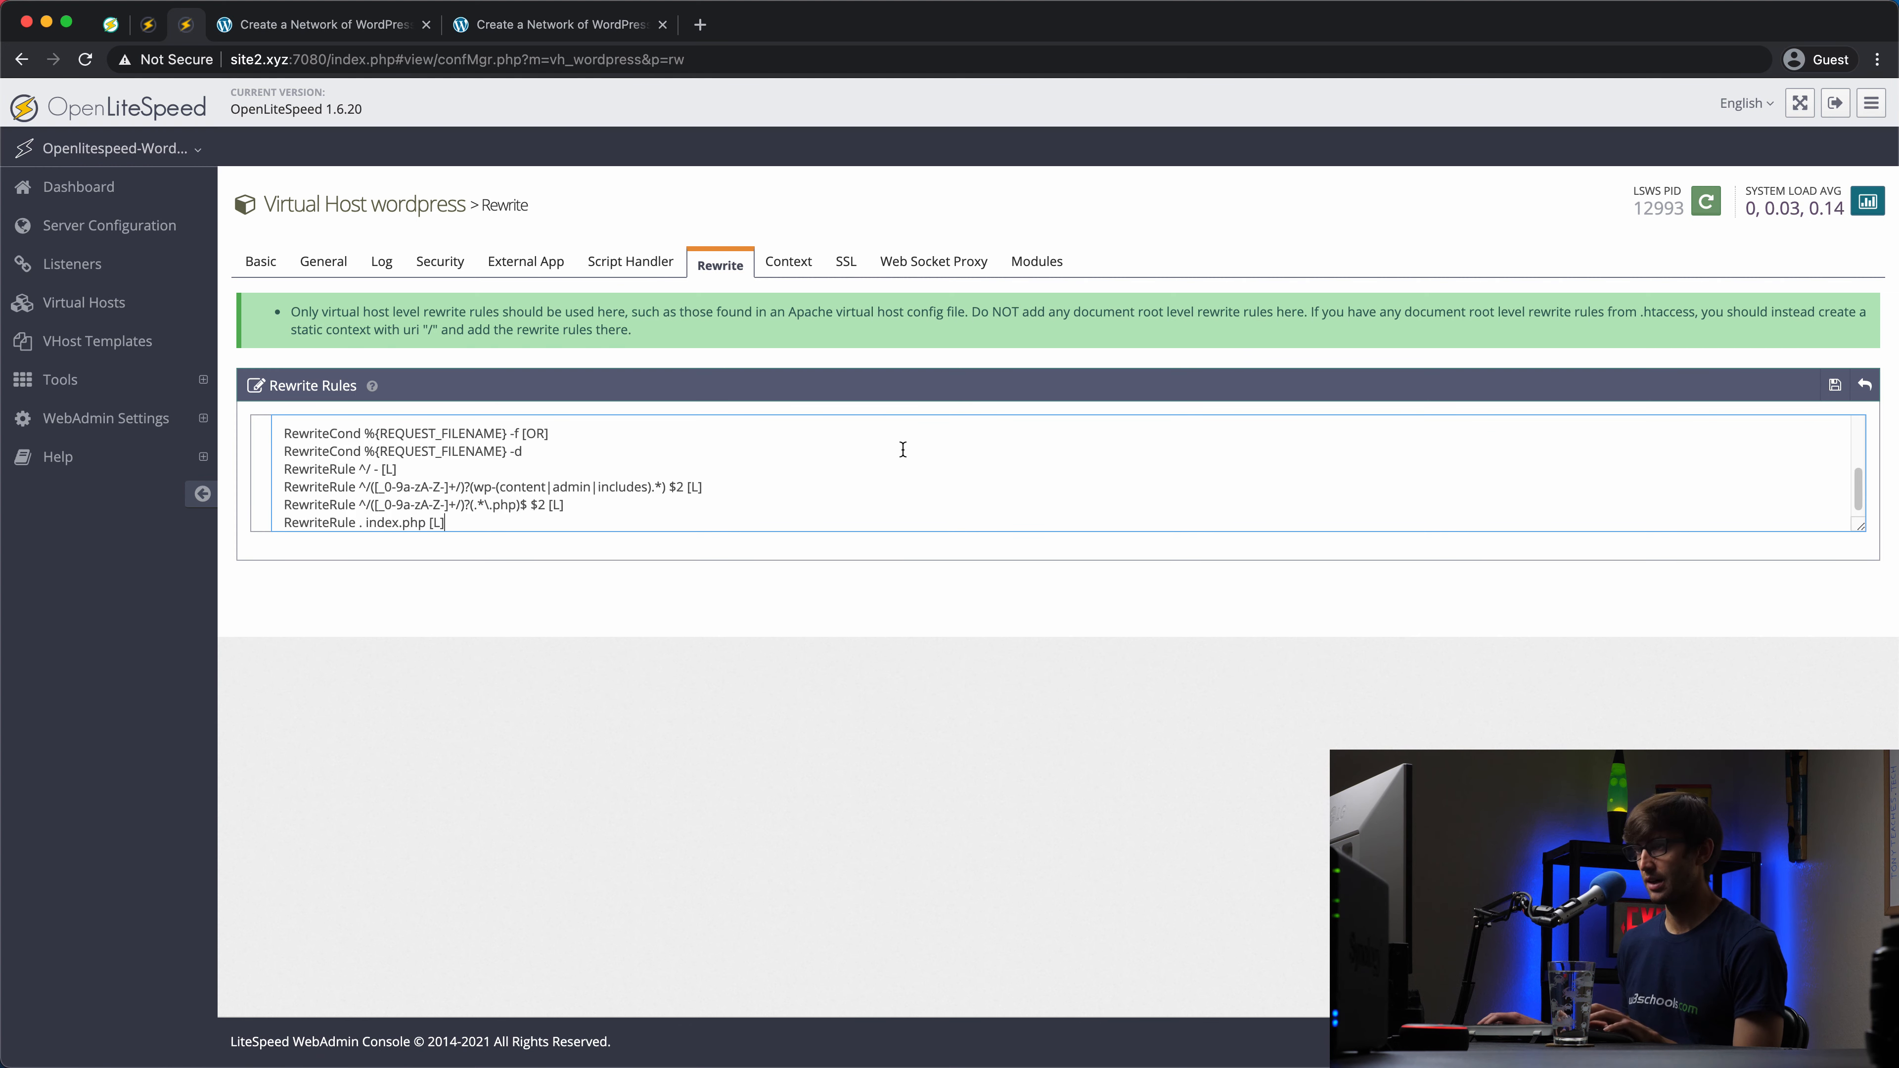
scroll(561, 500, up, 3)
scroll(542, 496, down, 3)
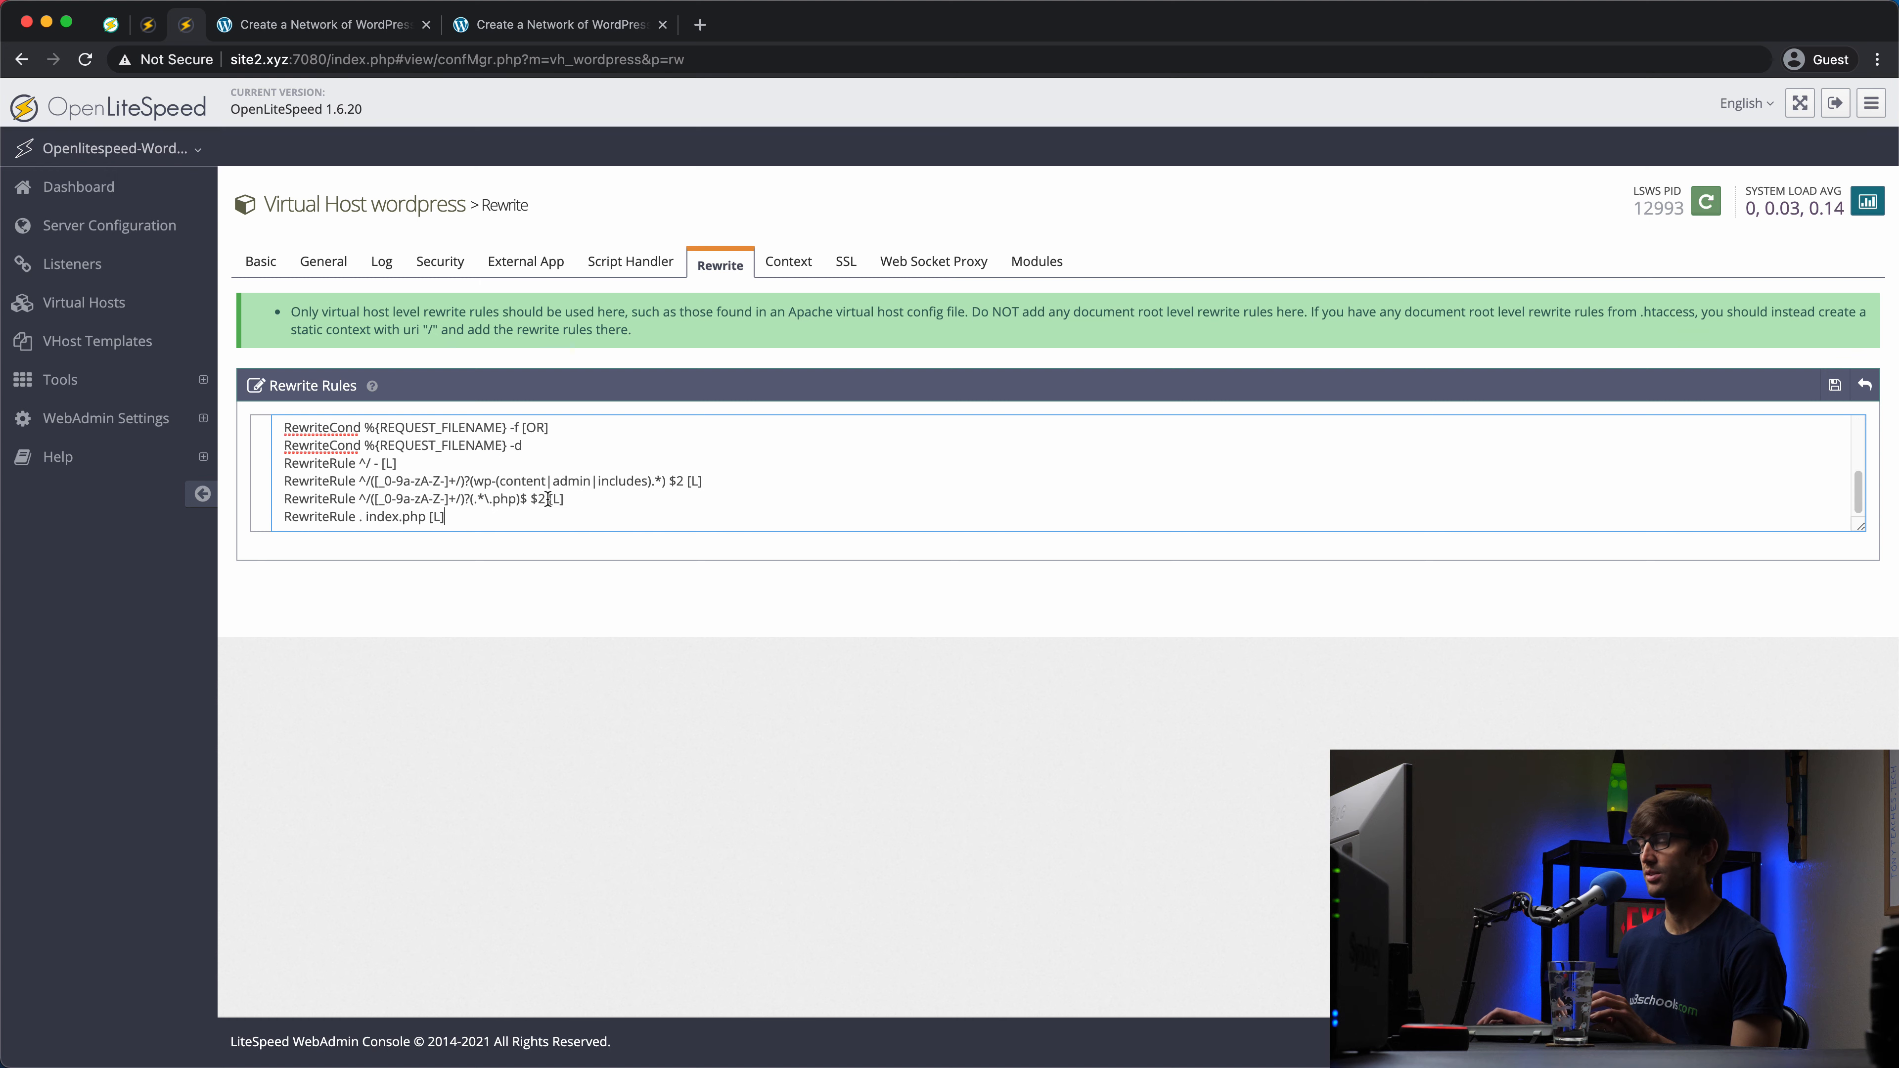
click(1836, 386)
Step: Gracefully restart LiteSpeed on site2 and return to site1's network setup page
click(1705, 195)
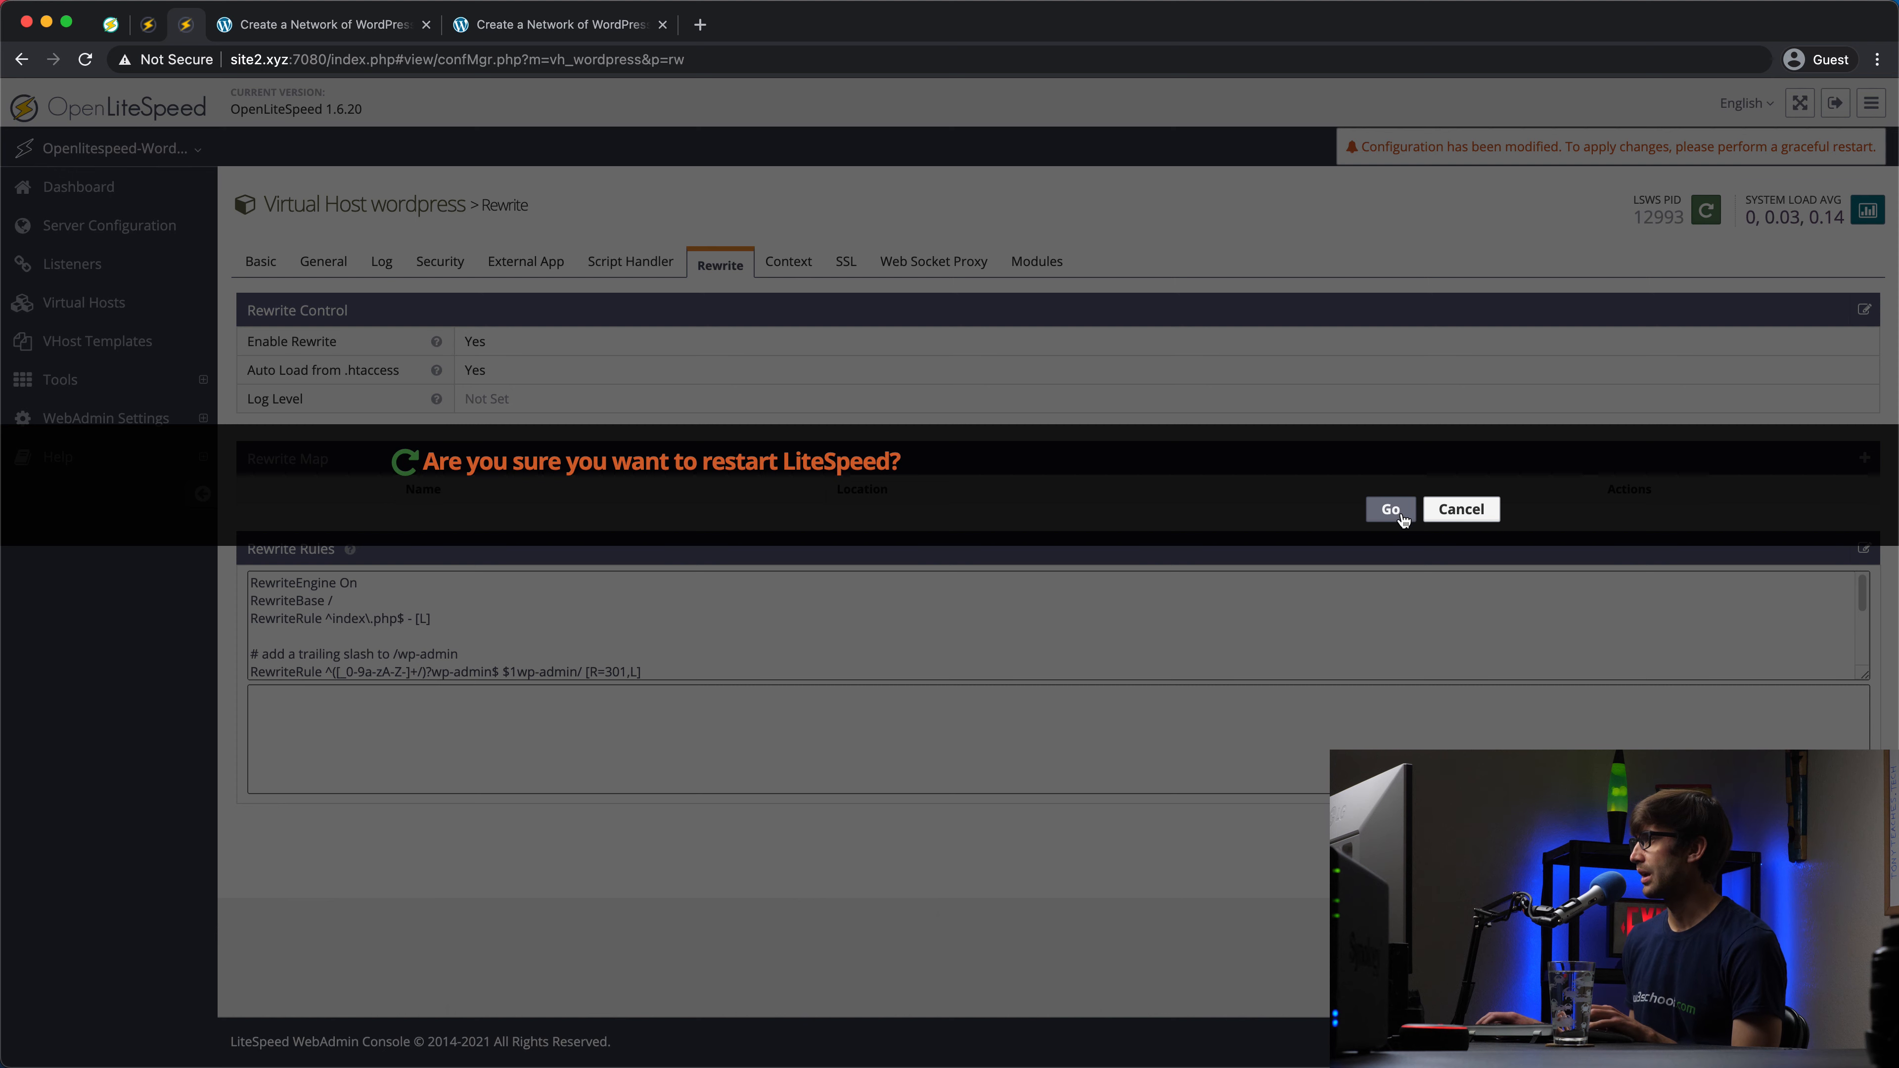
click(1391, 509)
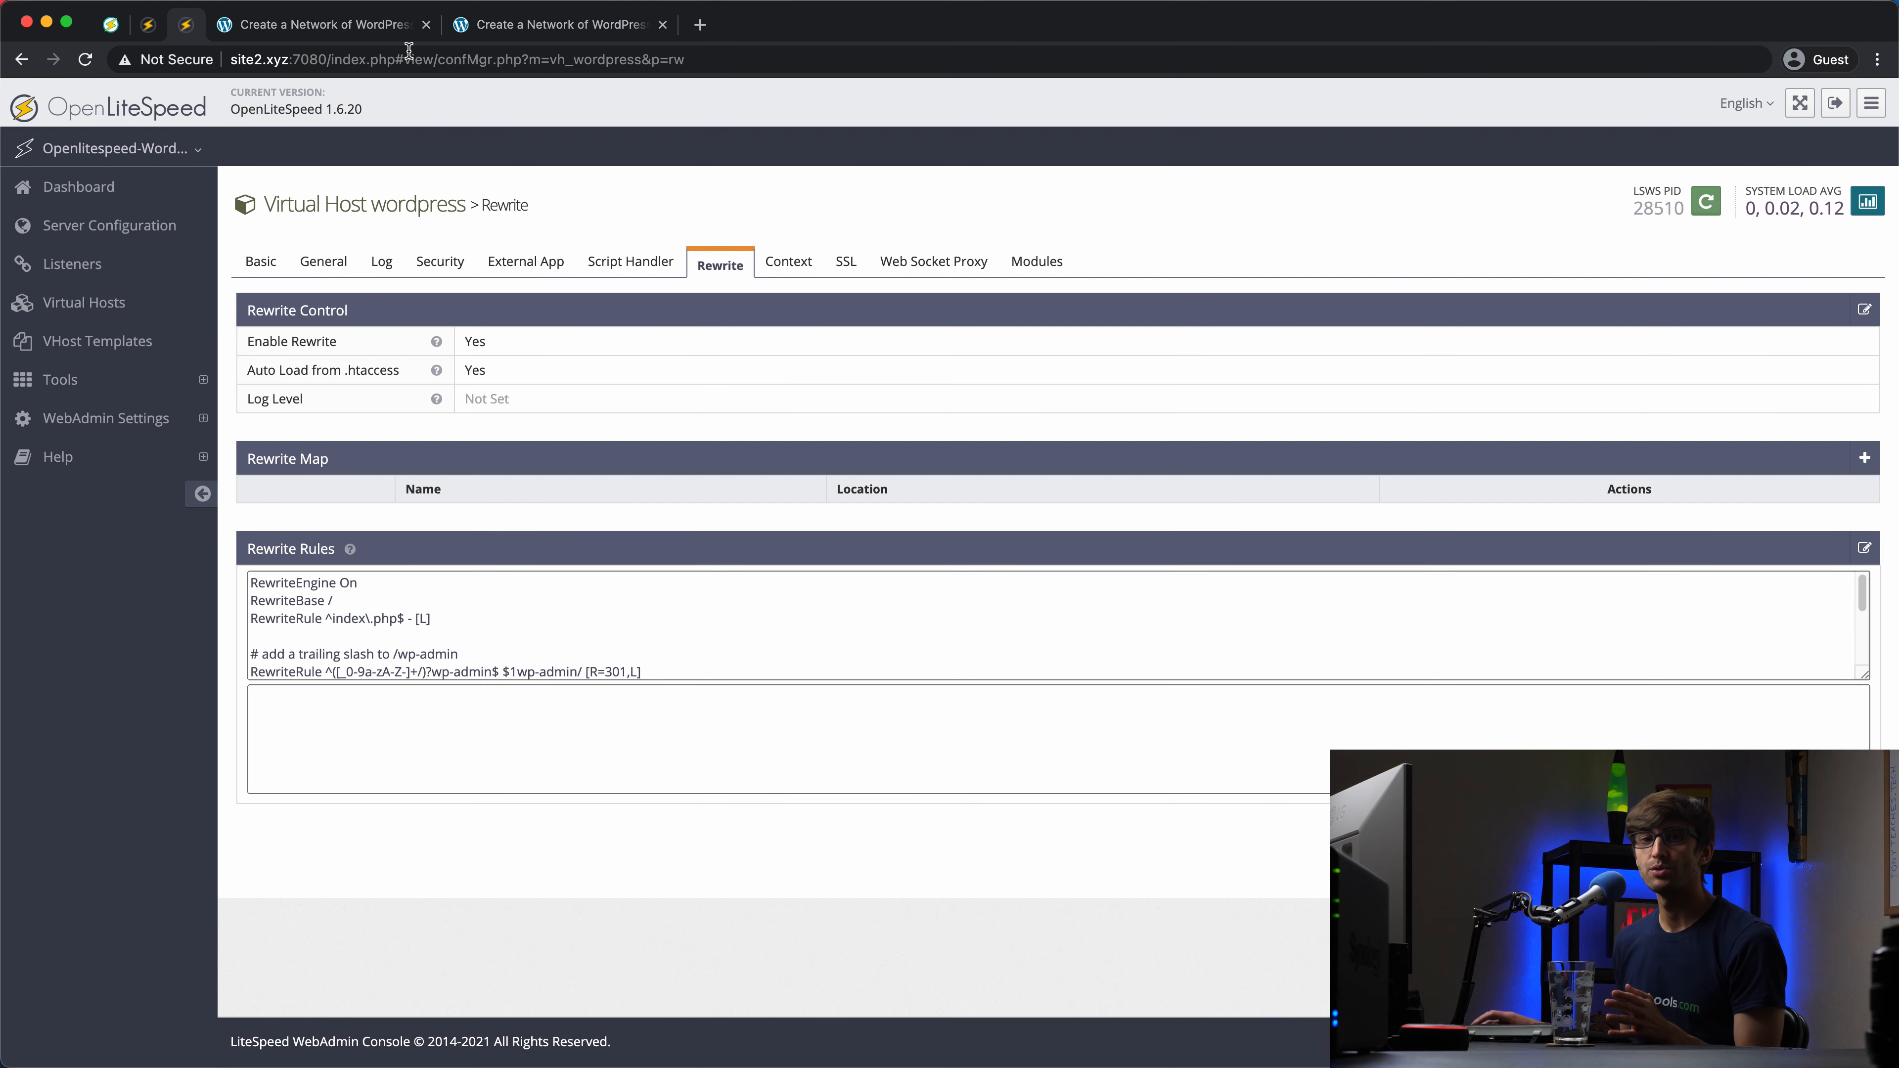
click(301, 28)
click(1104, 686)
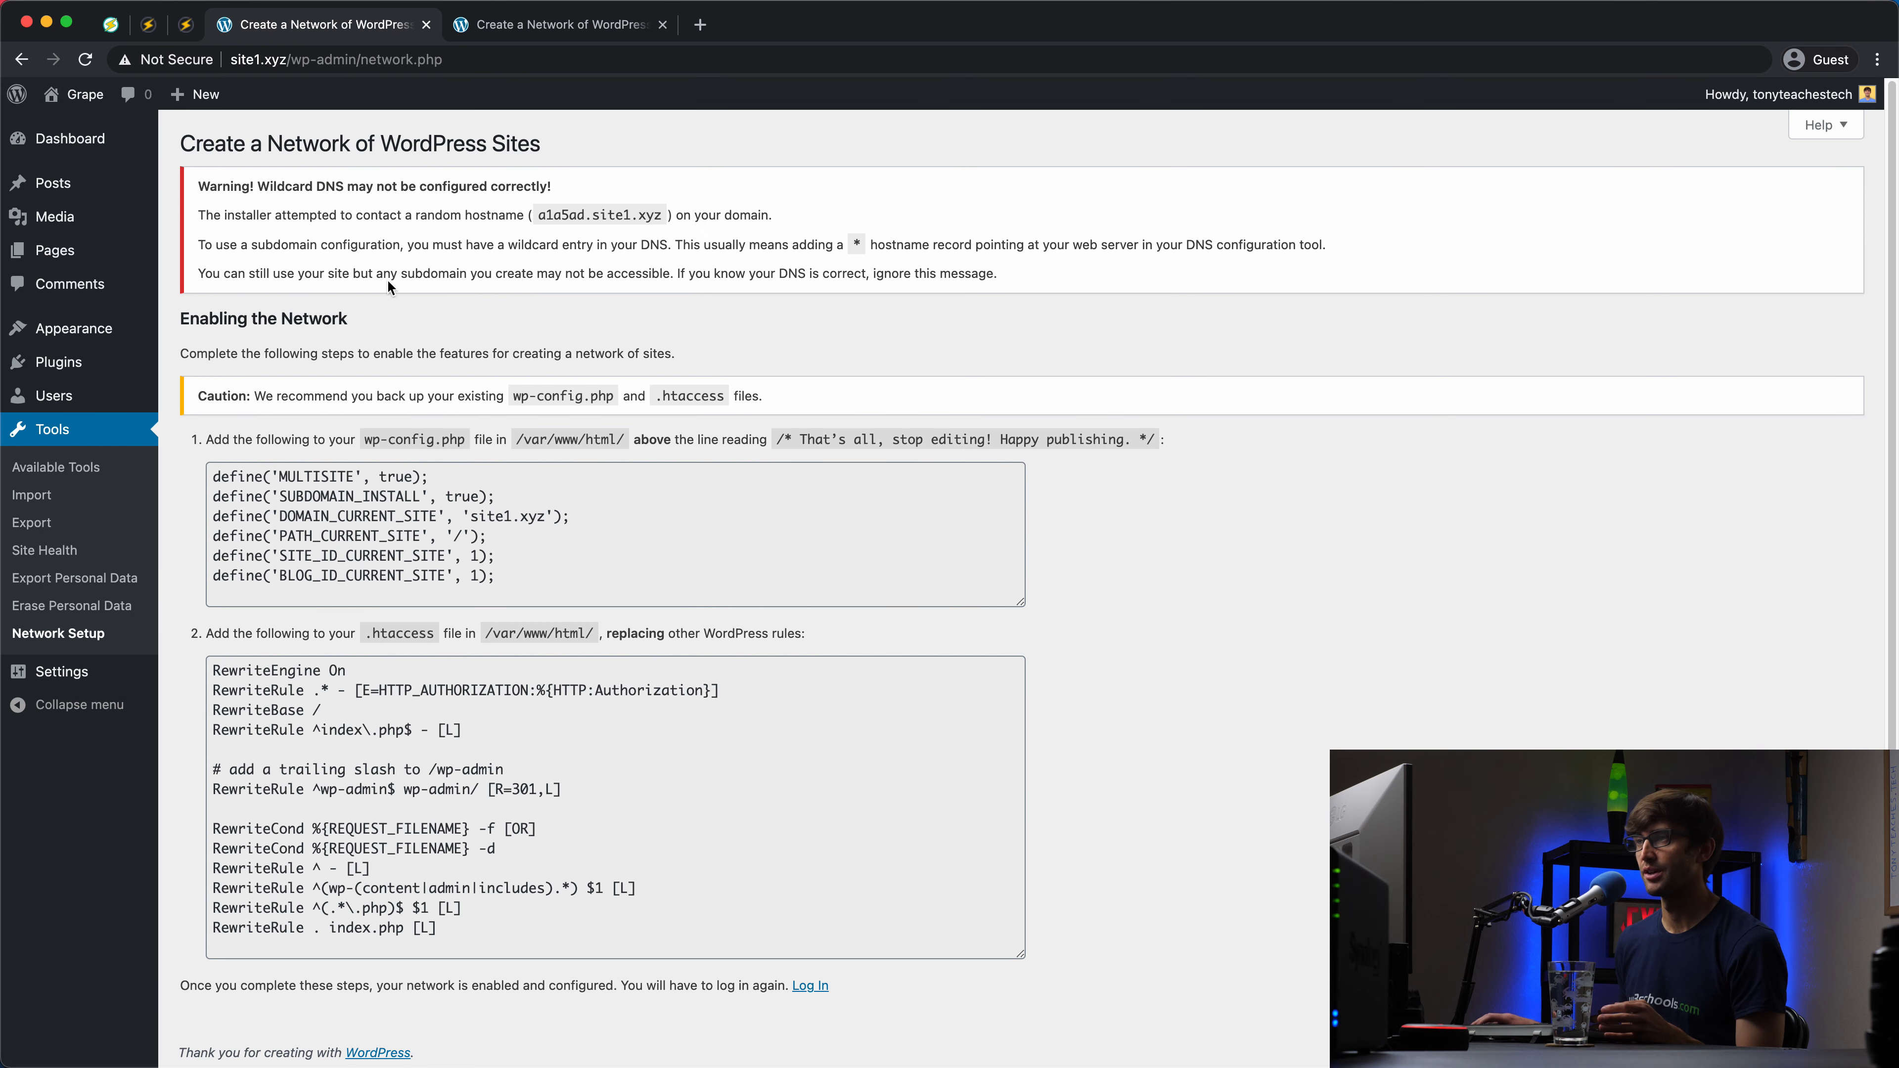
Step: Log in to site1.xyz's Grape dashboard with the admin username and password
scroll(596, 400, down, 1)
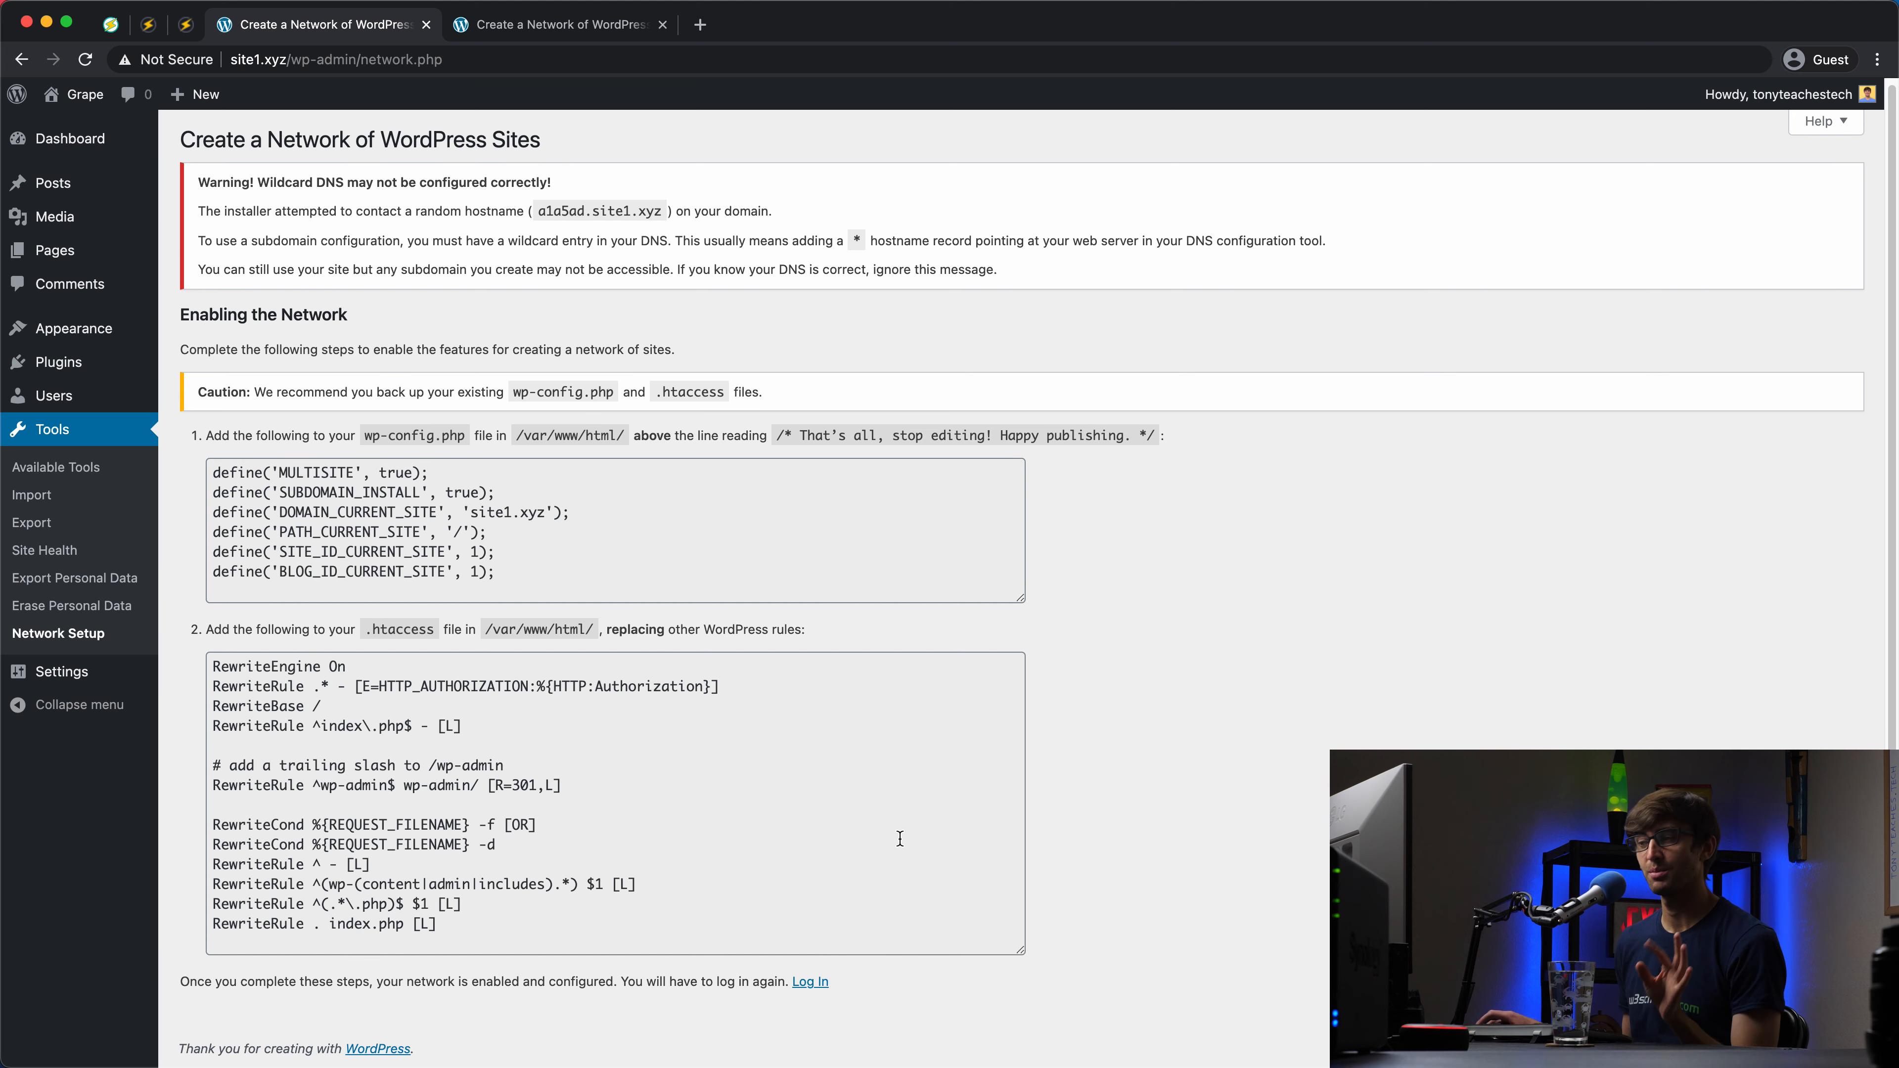
click(815, 989)
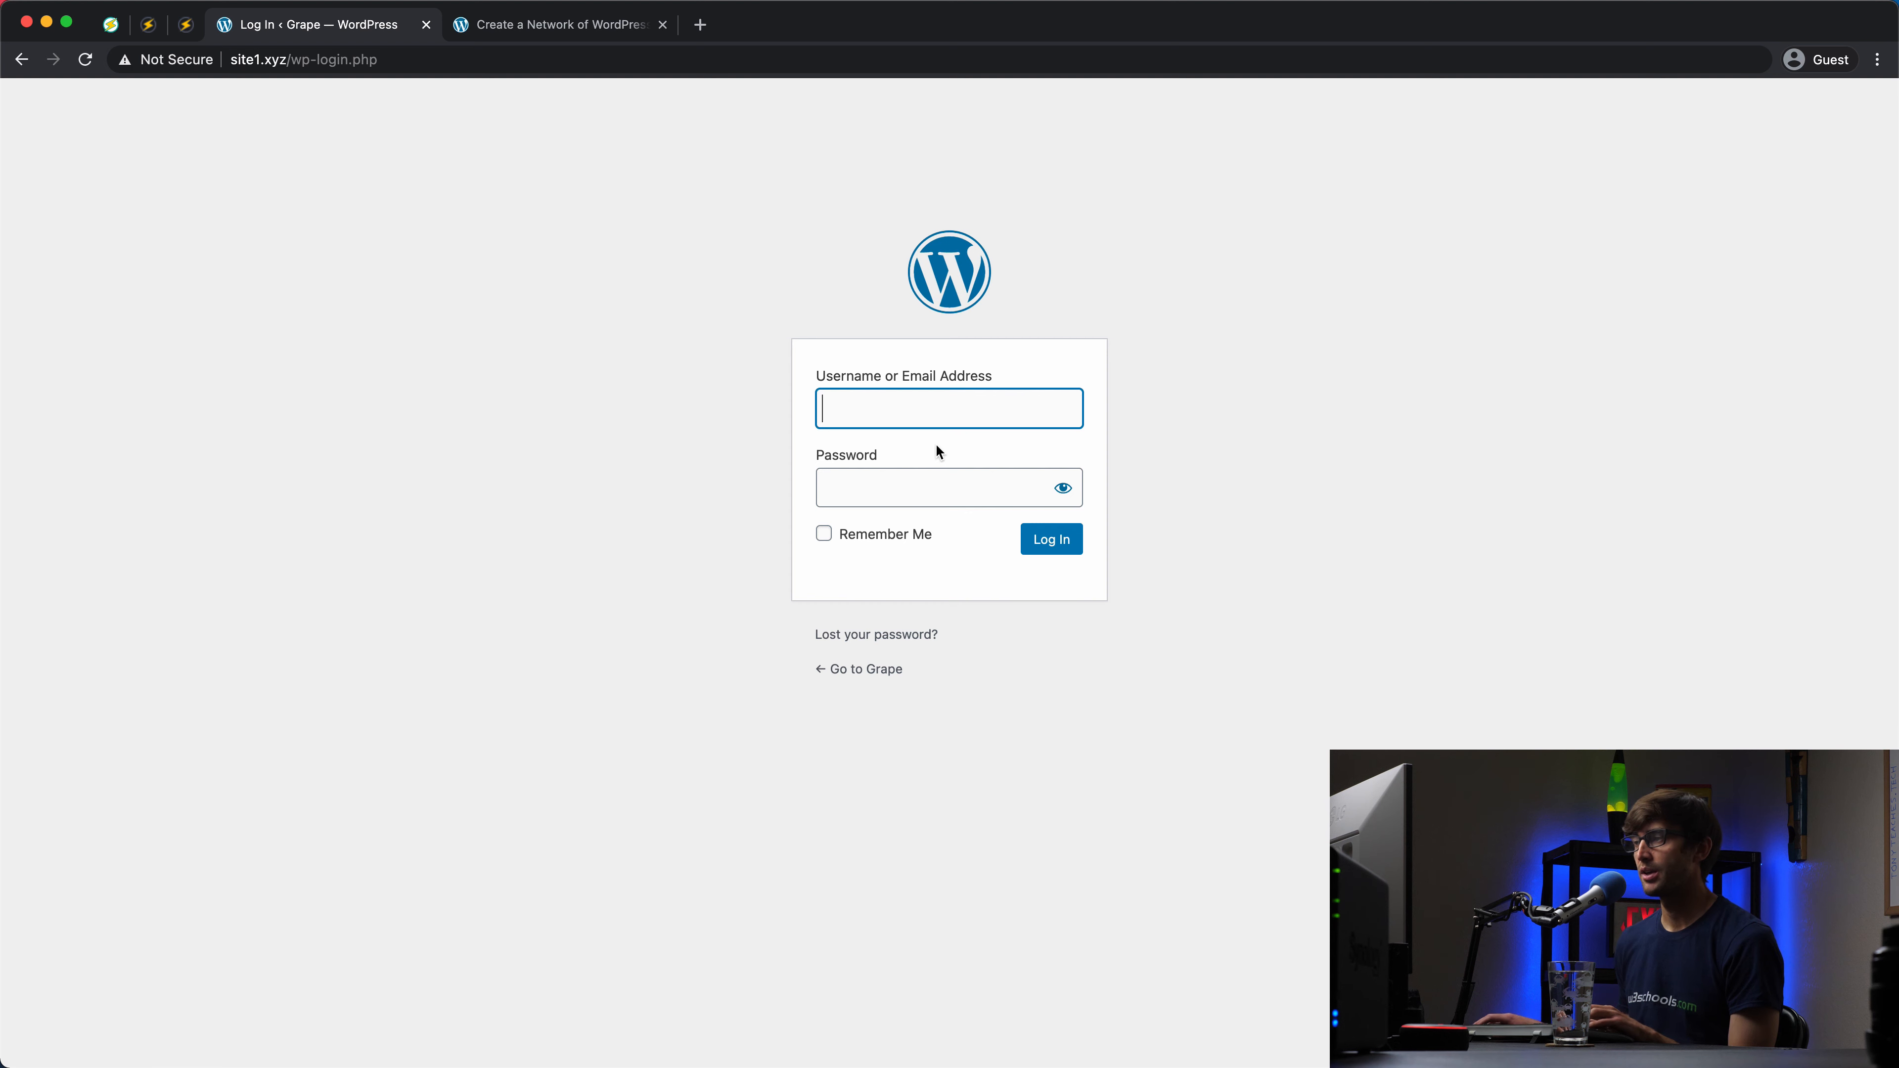
text(tonyt)
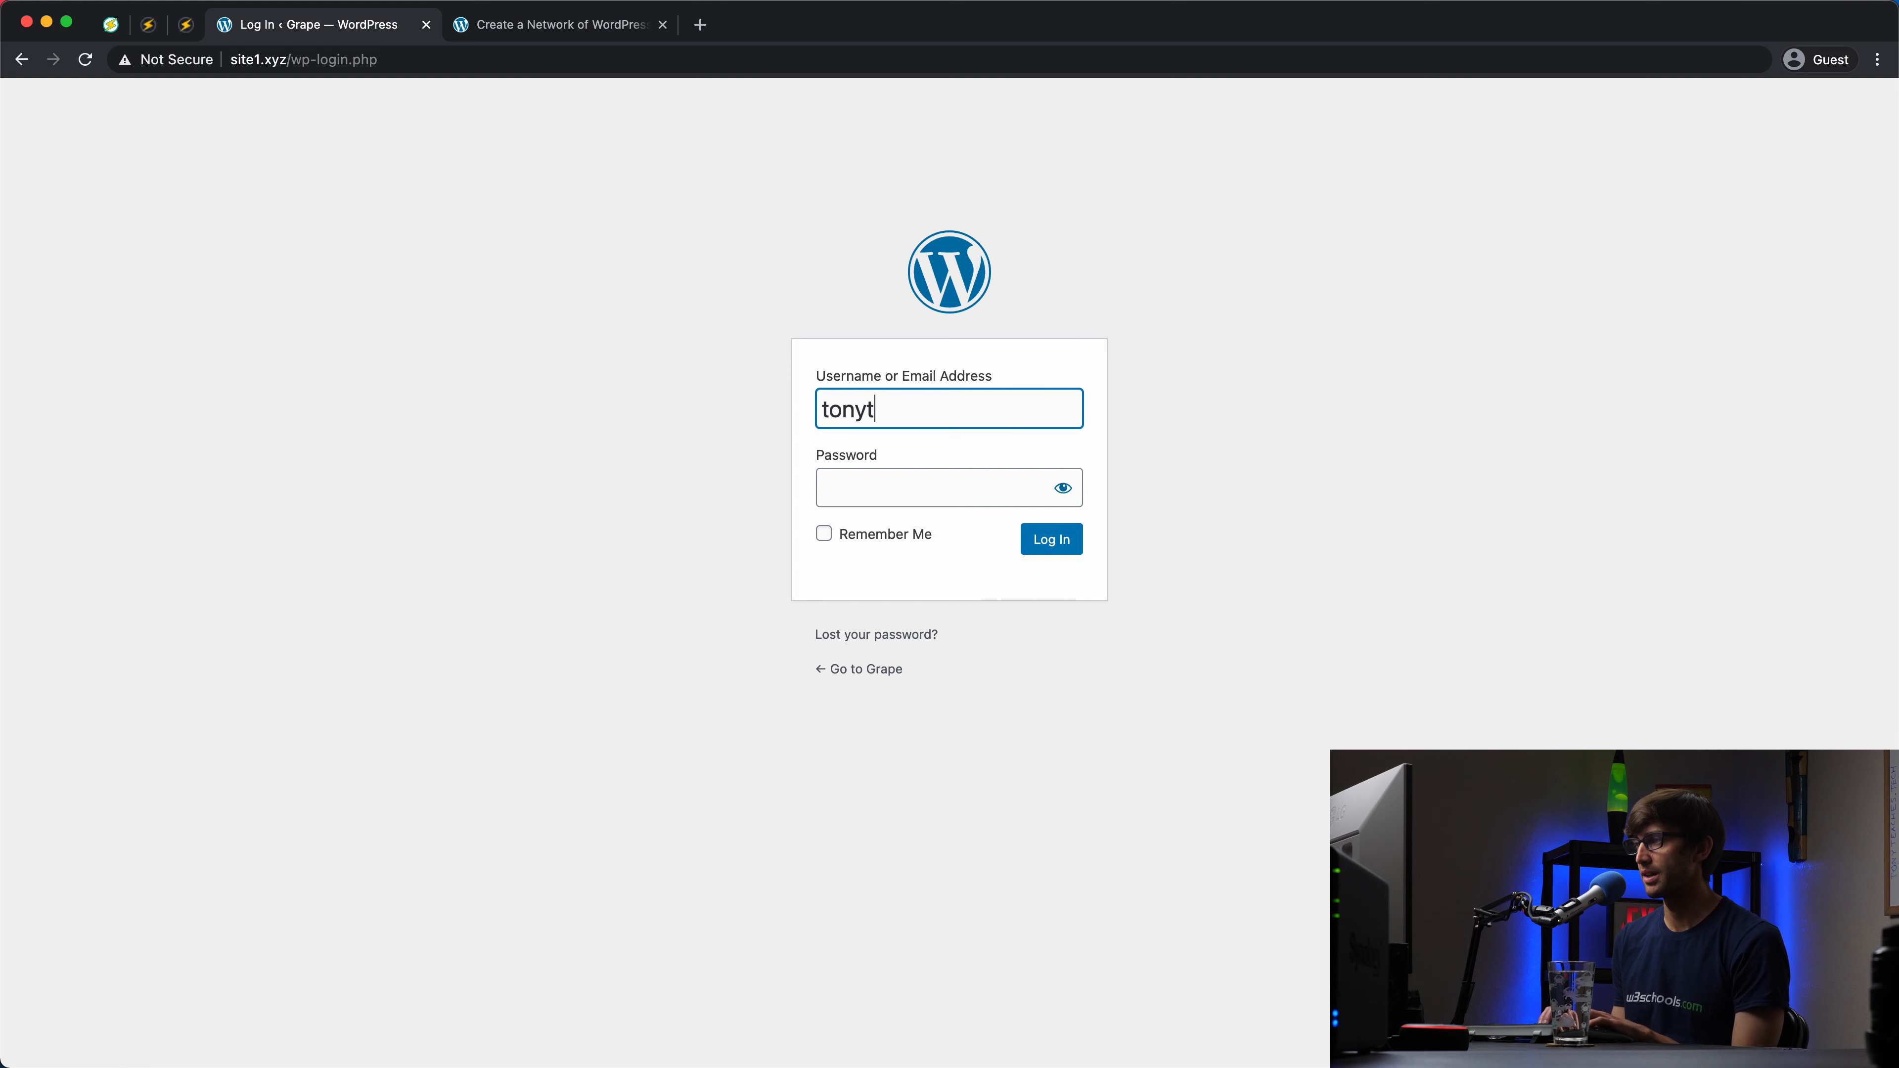
text(eacheste)
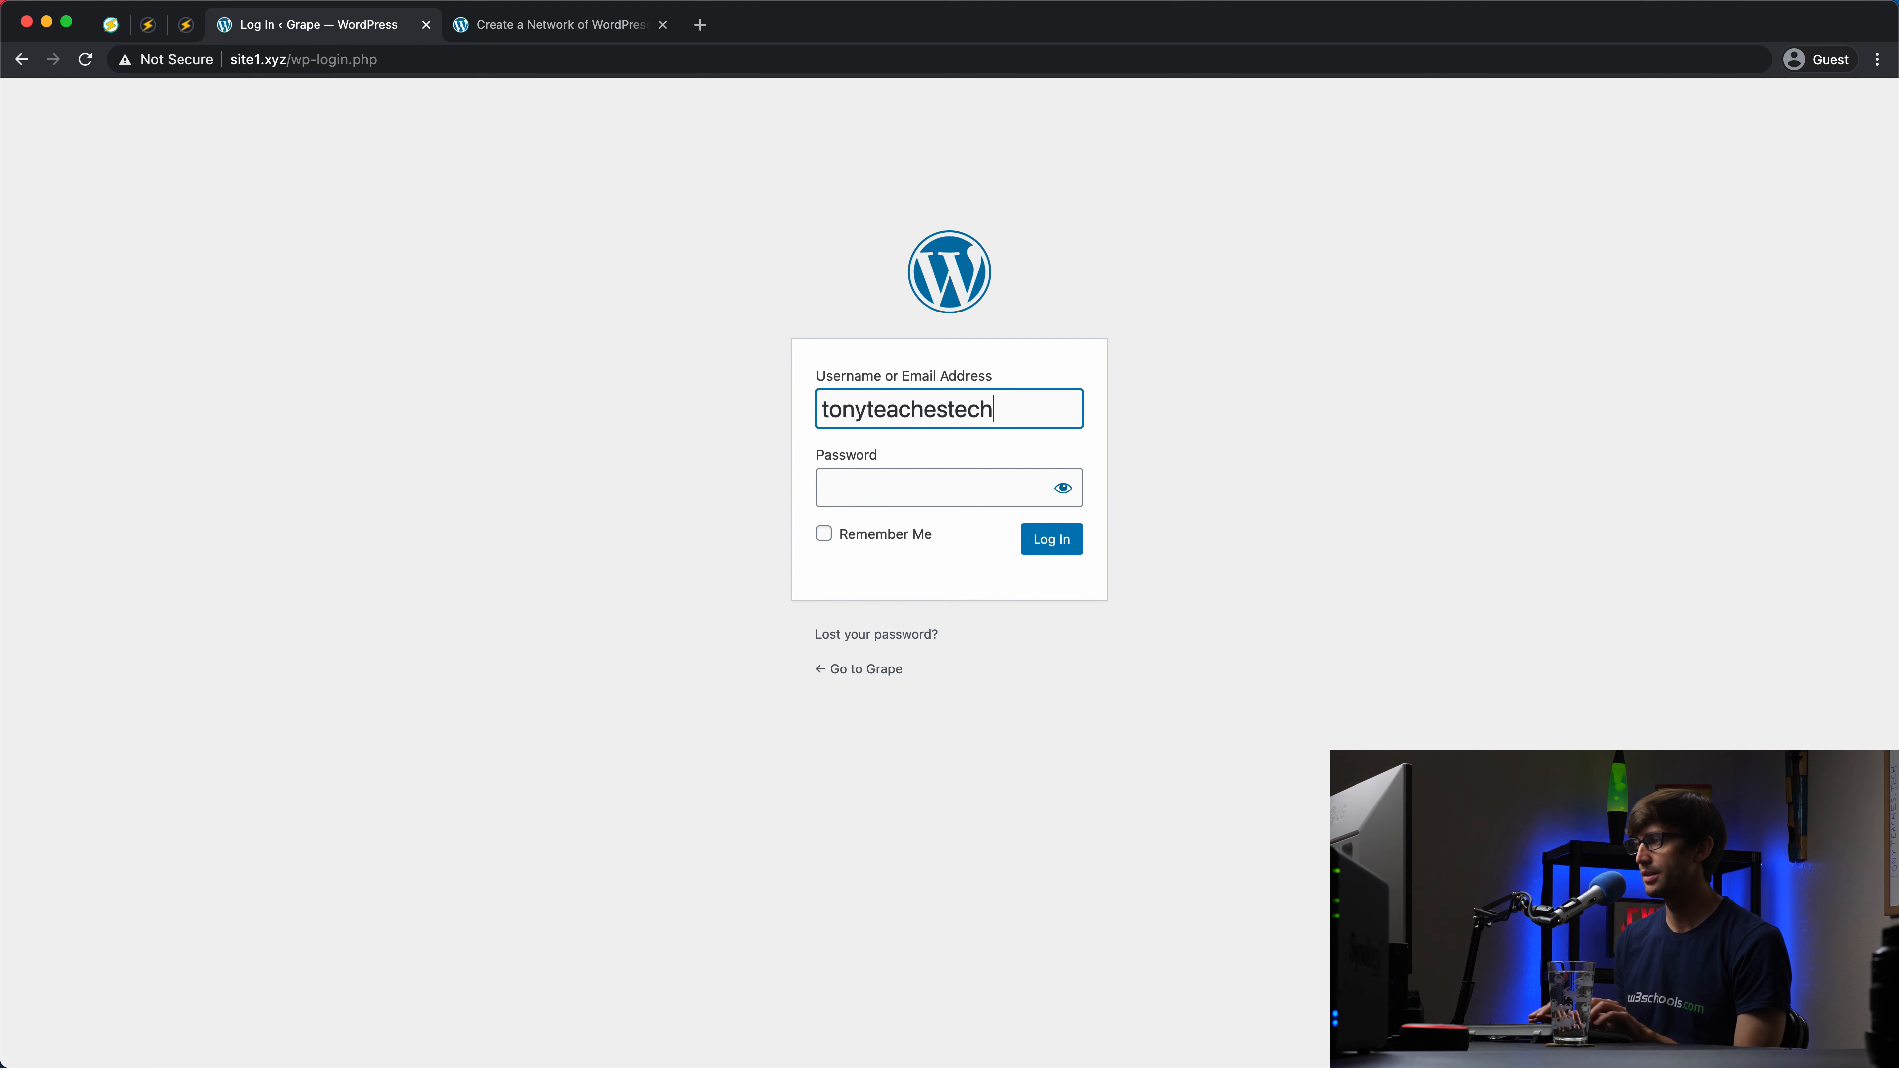
text(ch)
key(super+a)
click(1005, 408)
click(948, 477)
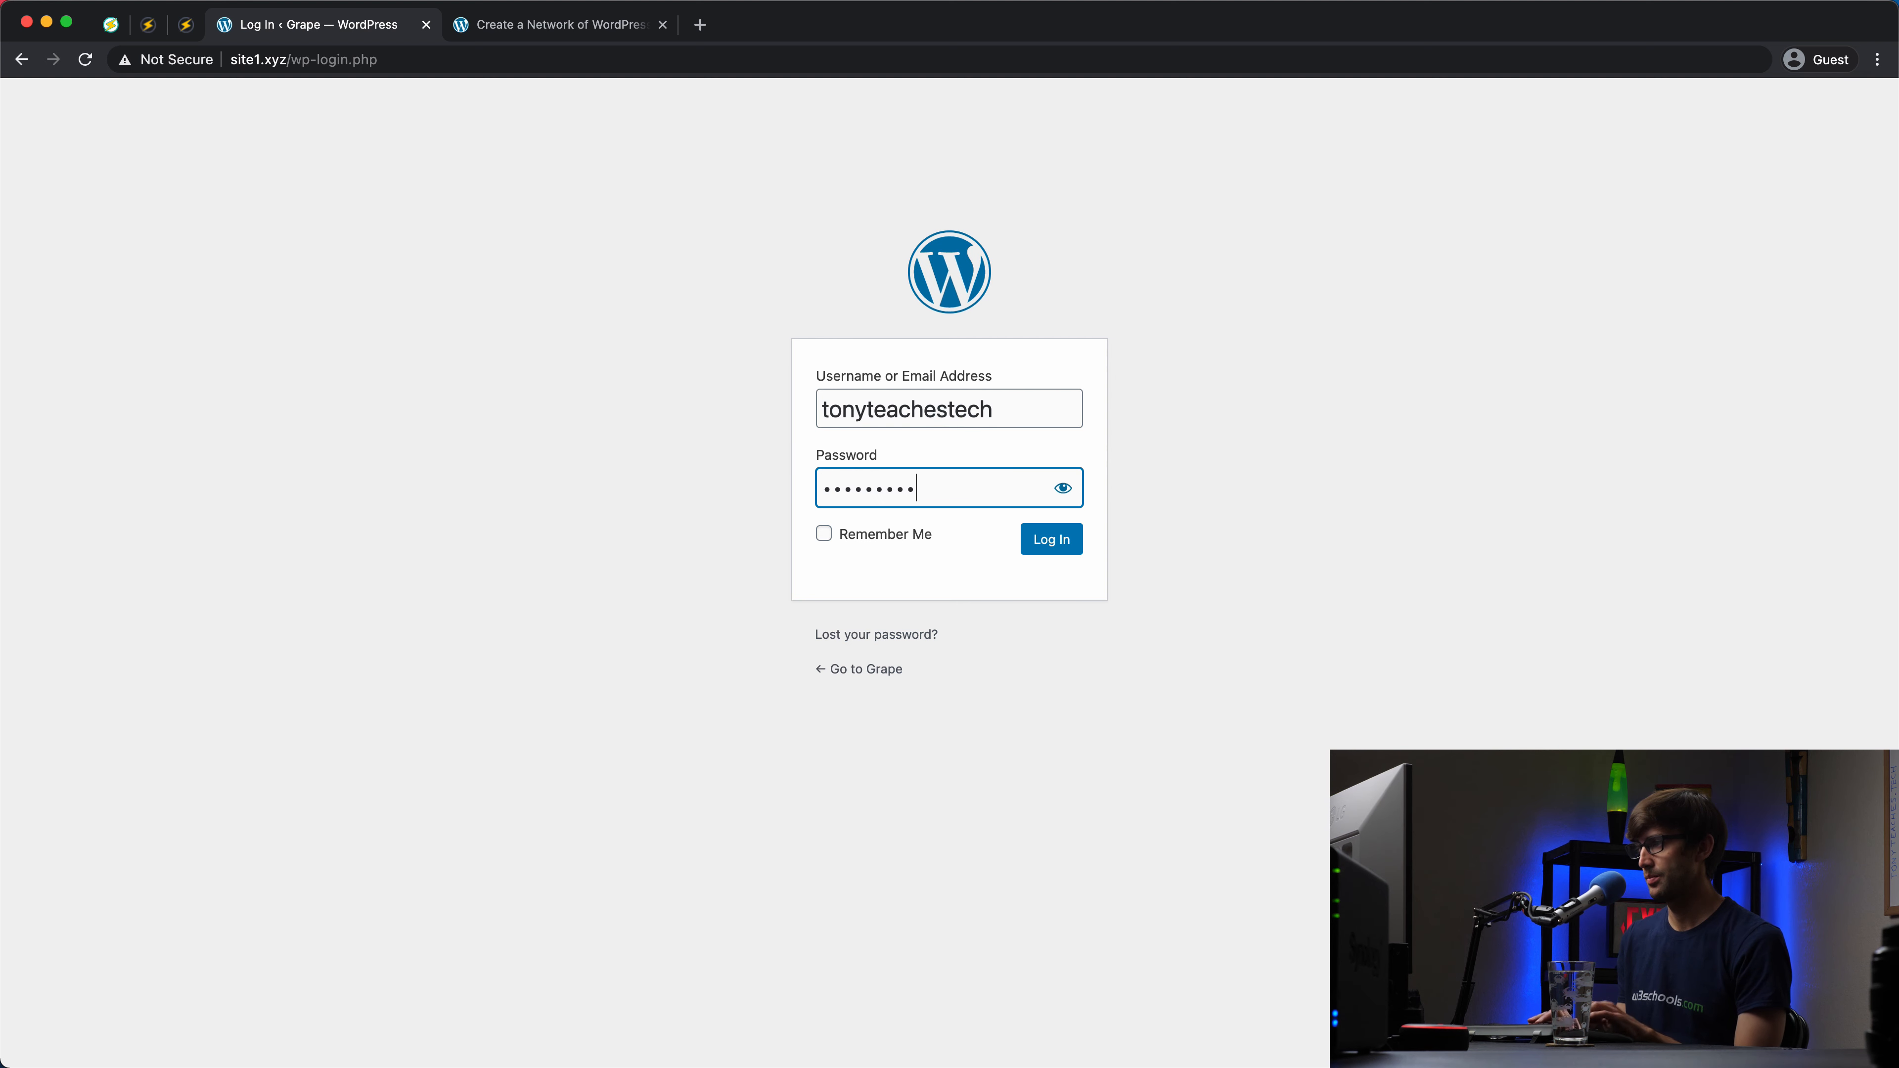
click(1068, 542)
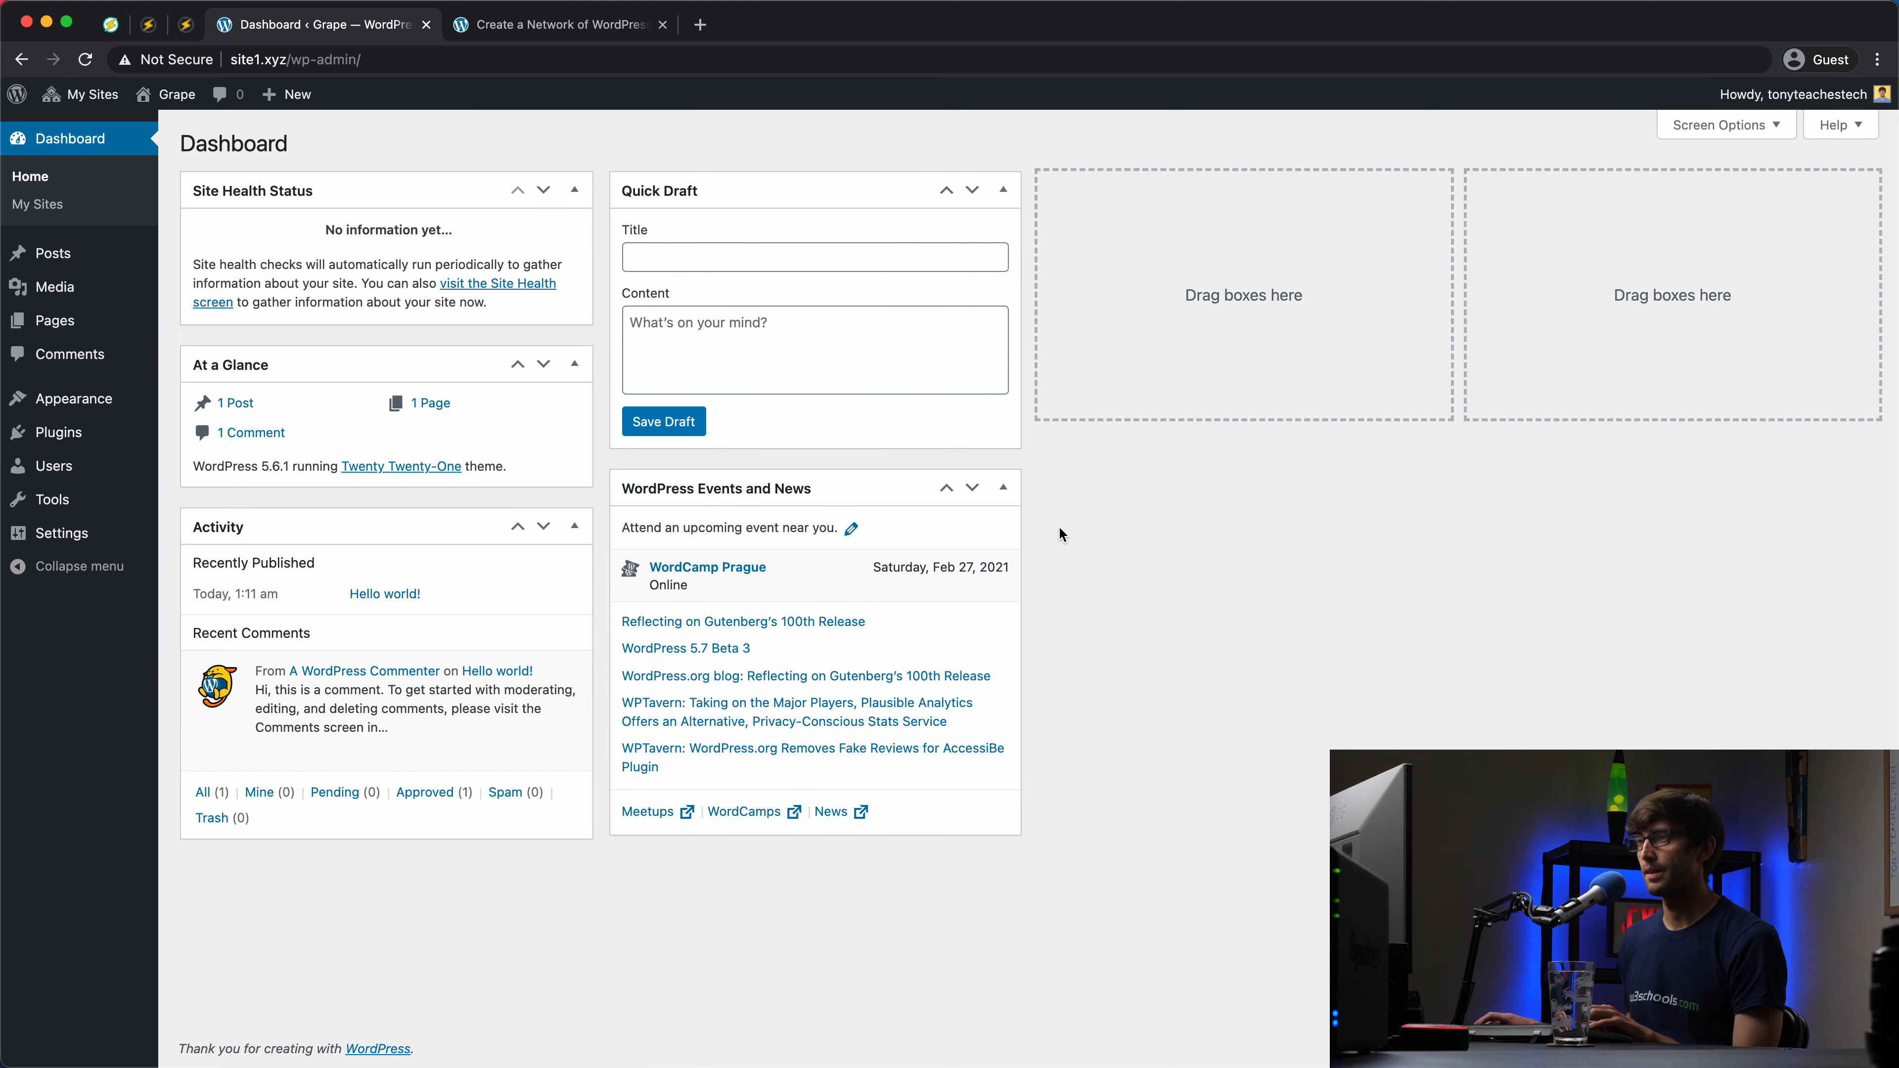
click(540, 36)
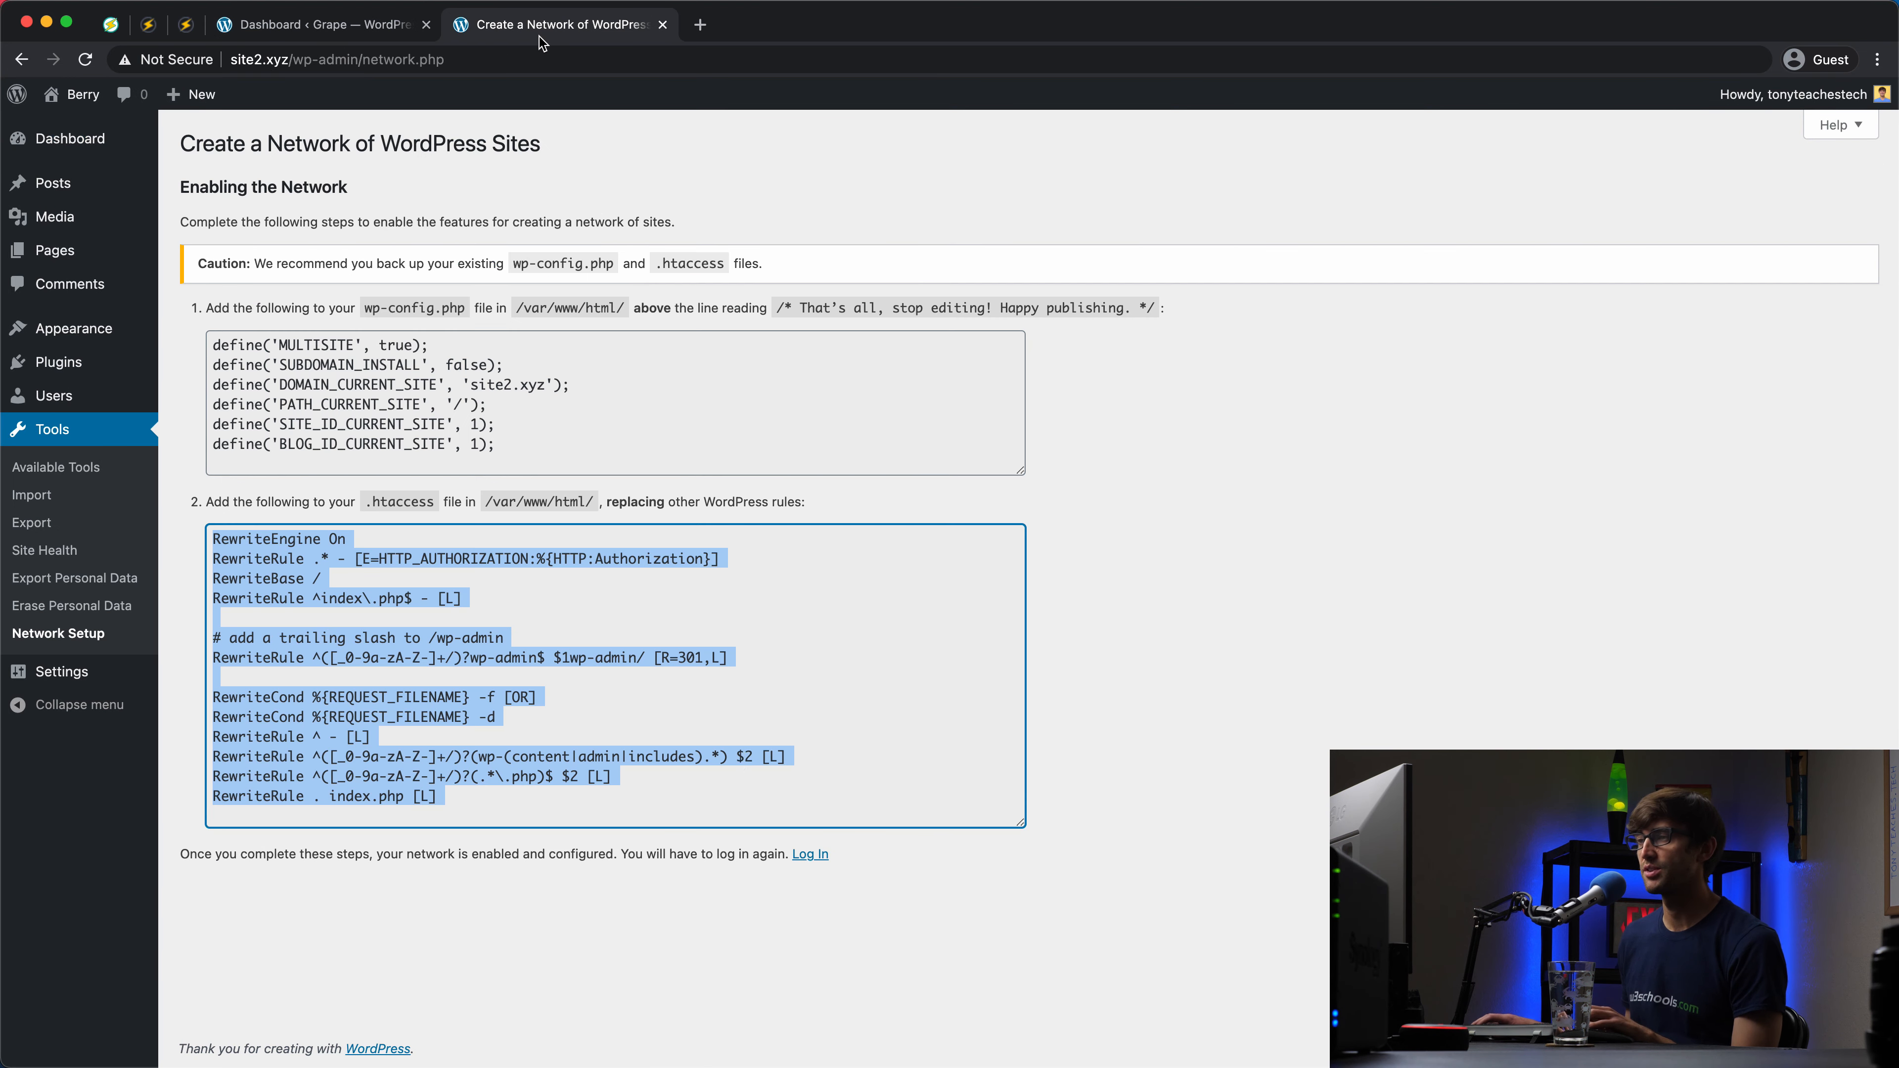
Step: Sign in to the site2.xyz Berry dashboard with the admin username and password, then return to the Grape tab
click(825, 895)
click(807, 855)
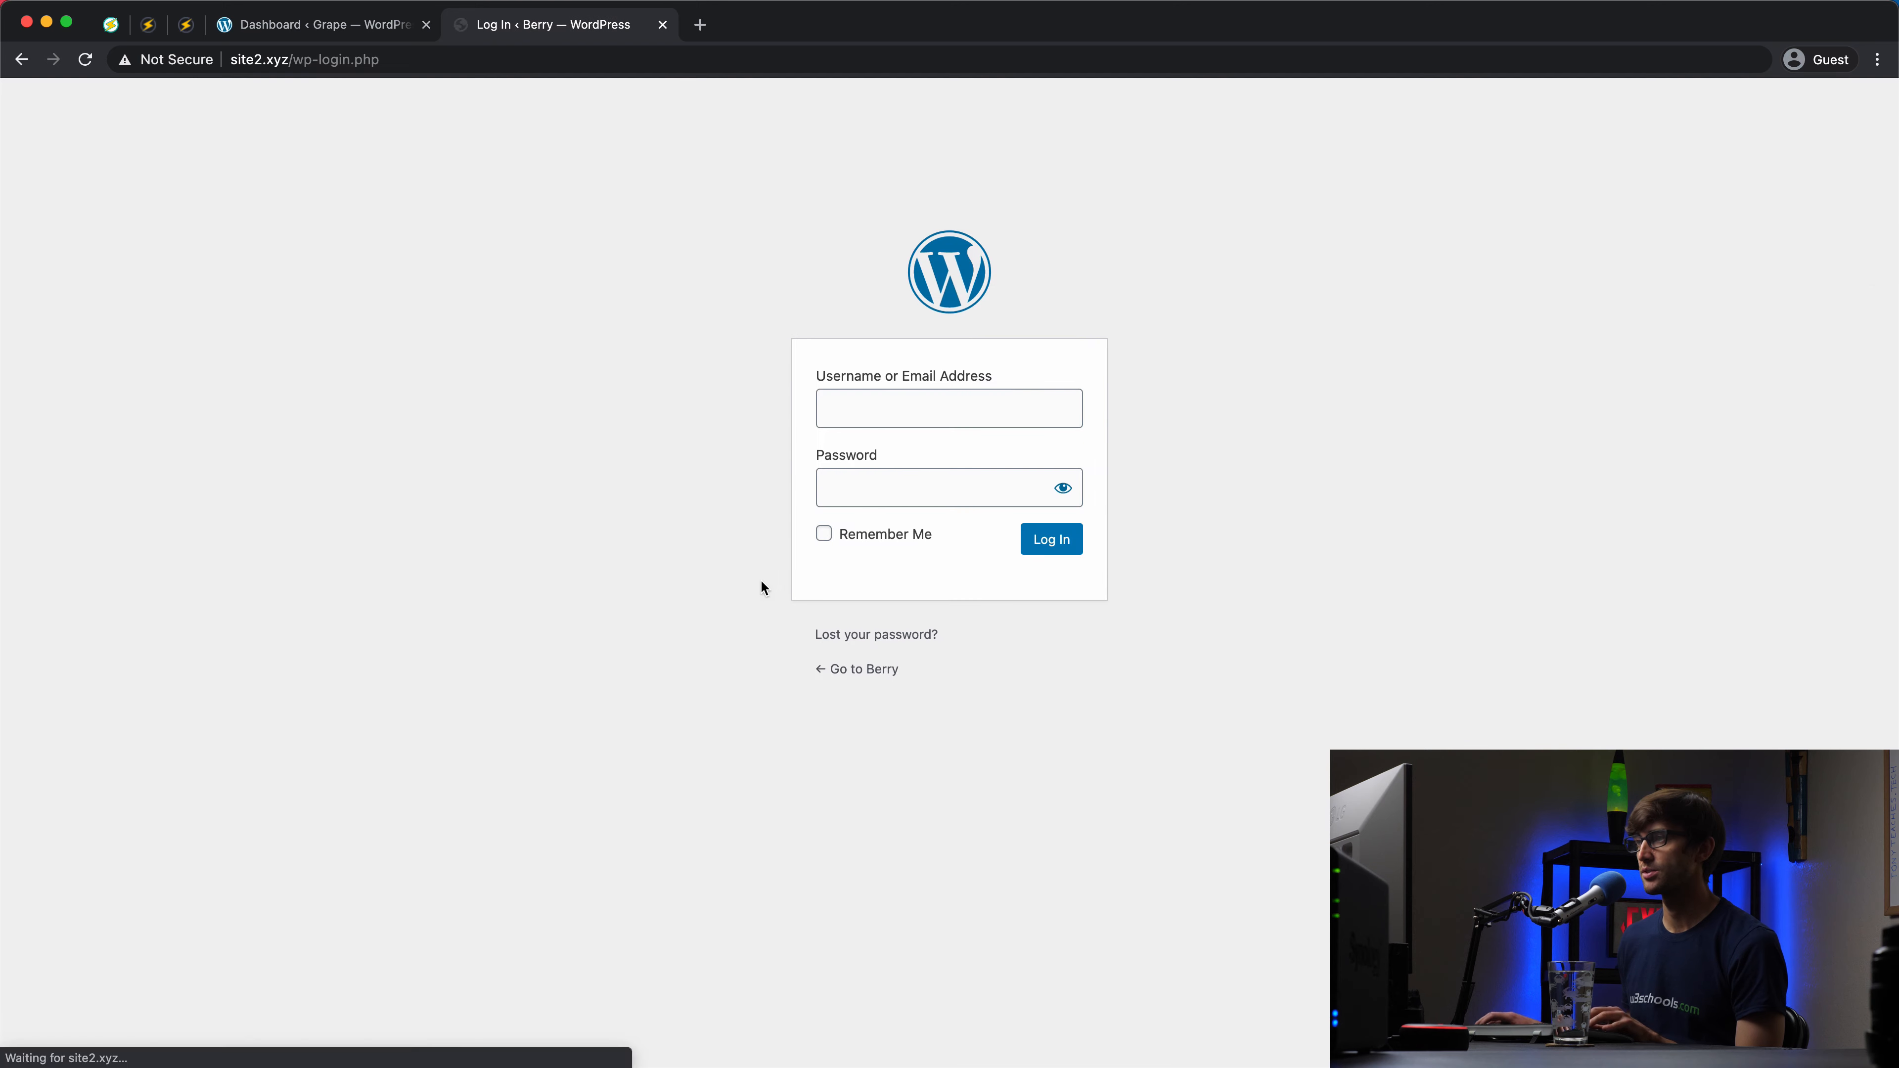
click(903, 409)
text(tonyteachestech)
click(920, 490)
text(•••••••••••••••)
click(1039, 543)
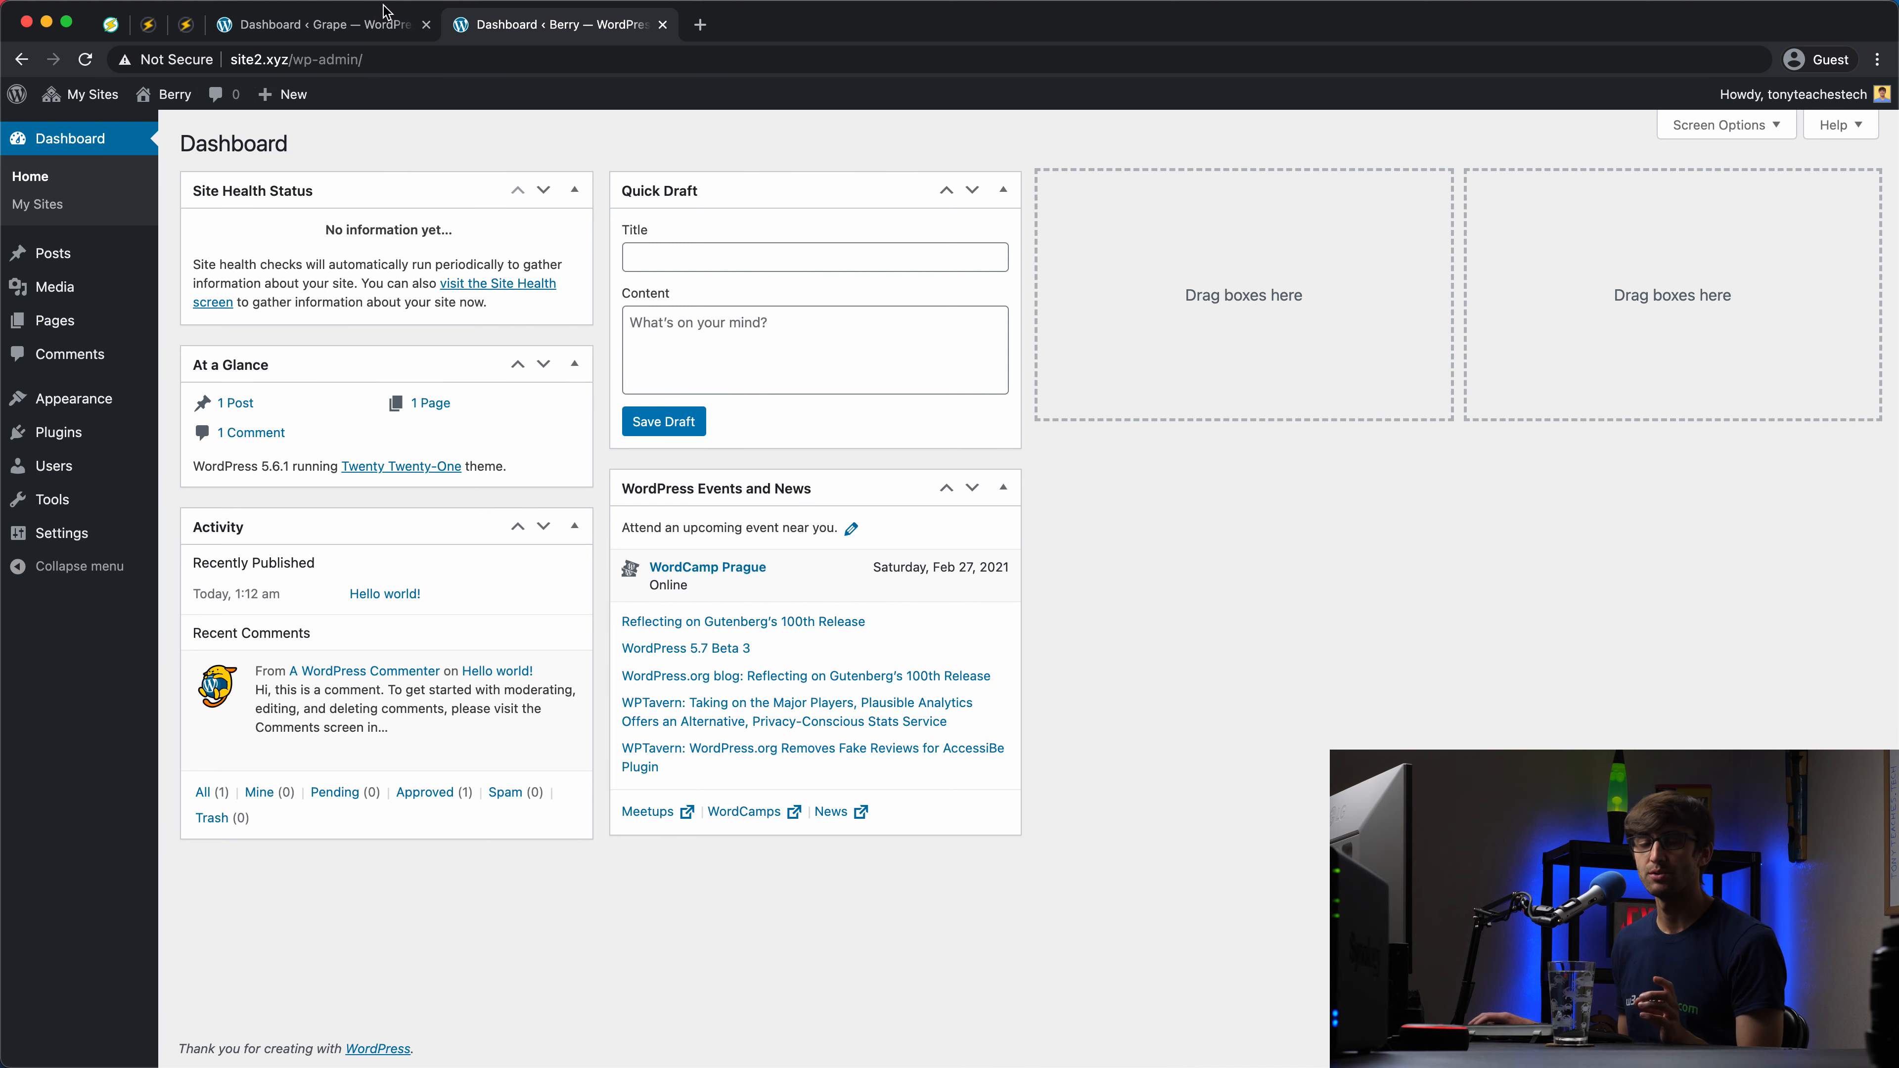
click(334, 35)
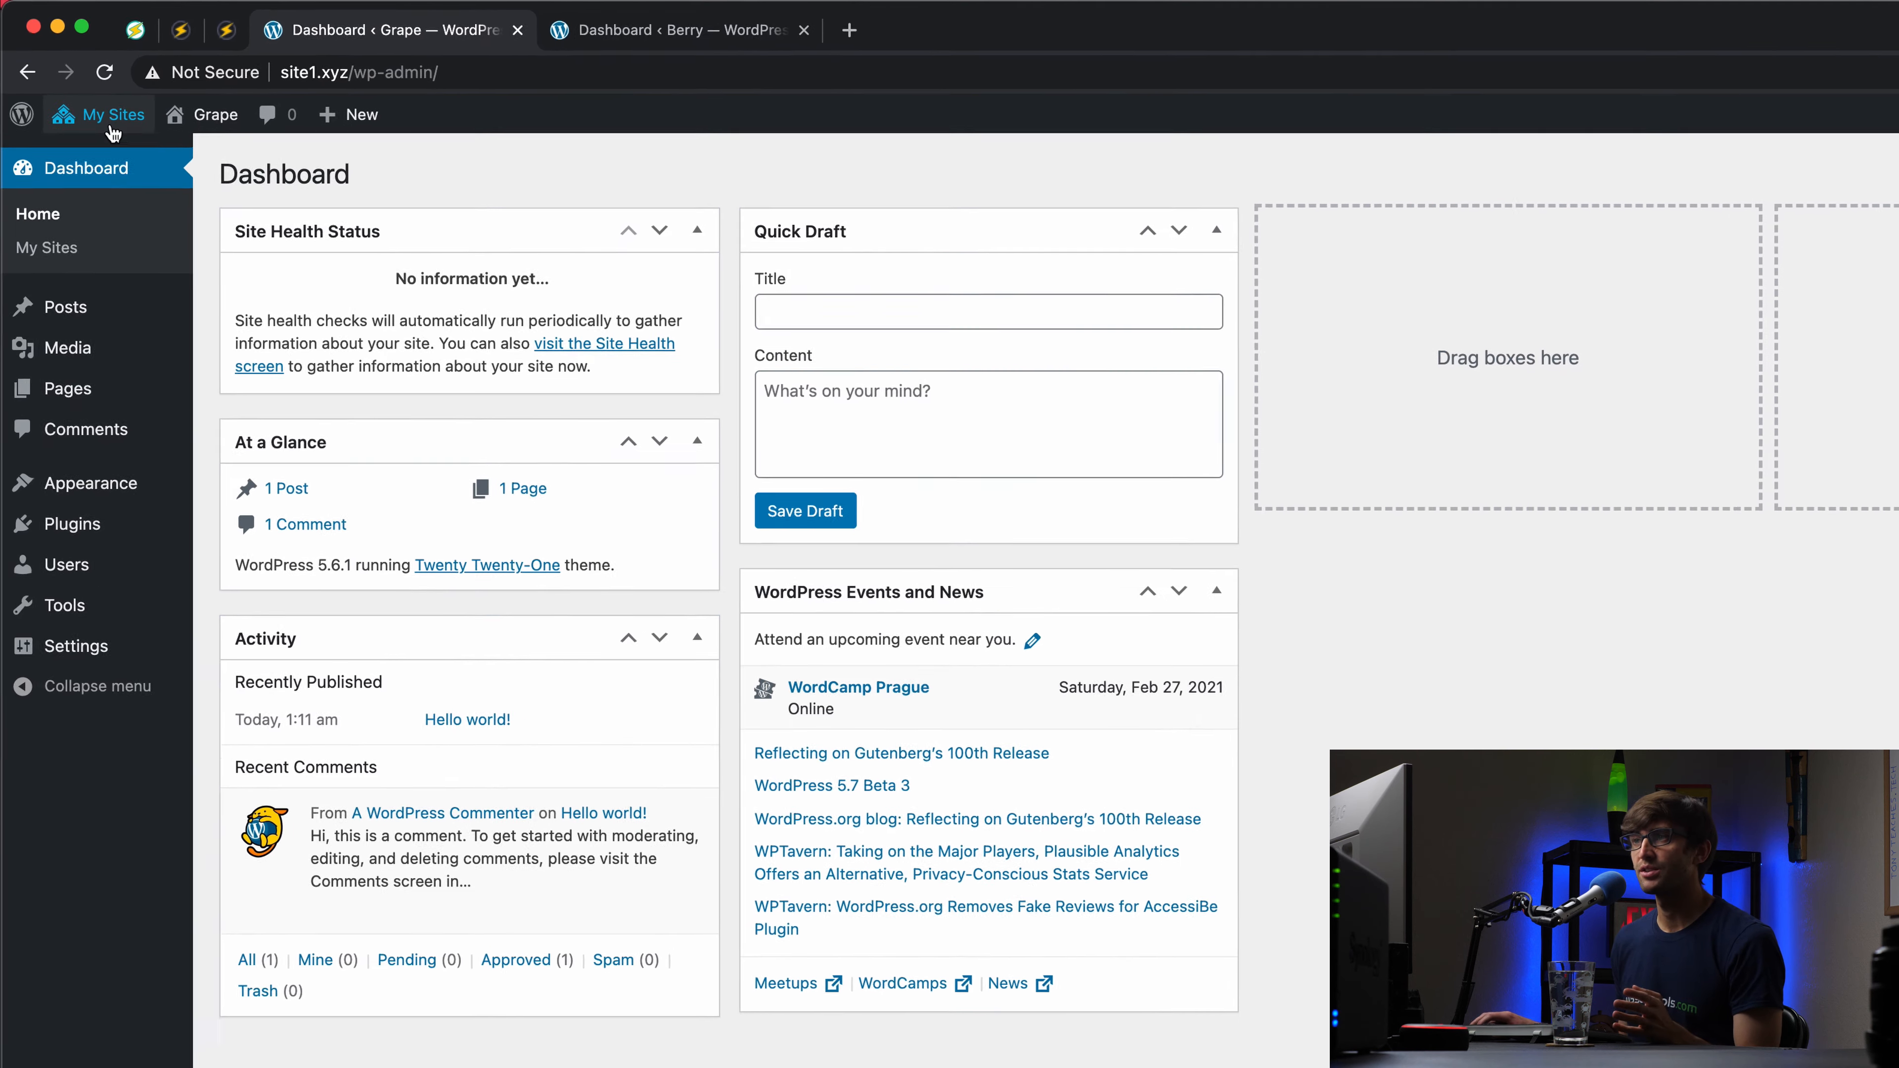
Step: Open the site1.xyz Grape network's Sites list and select its site address field
mouse_move(112, 127)
mouse_move(91, 167)
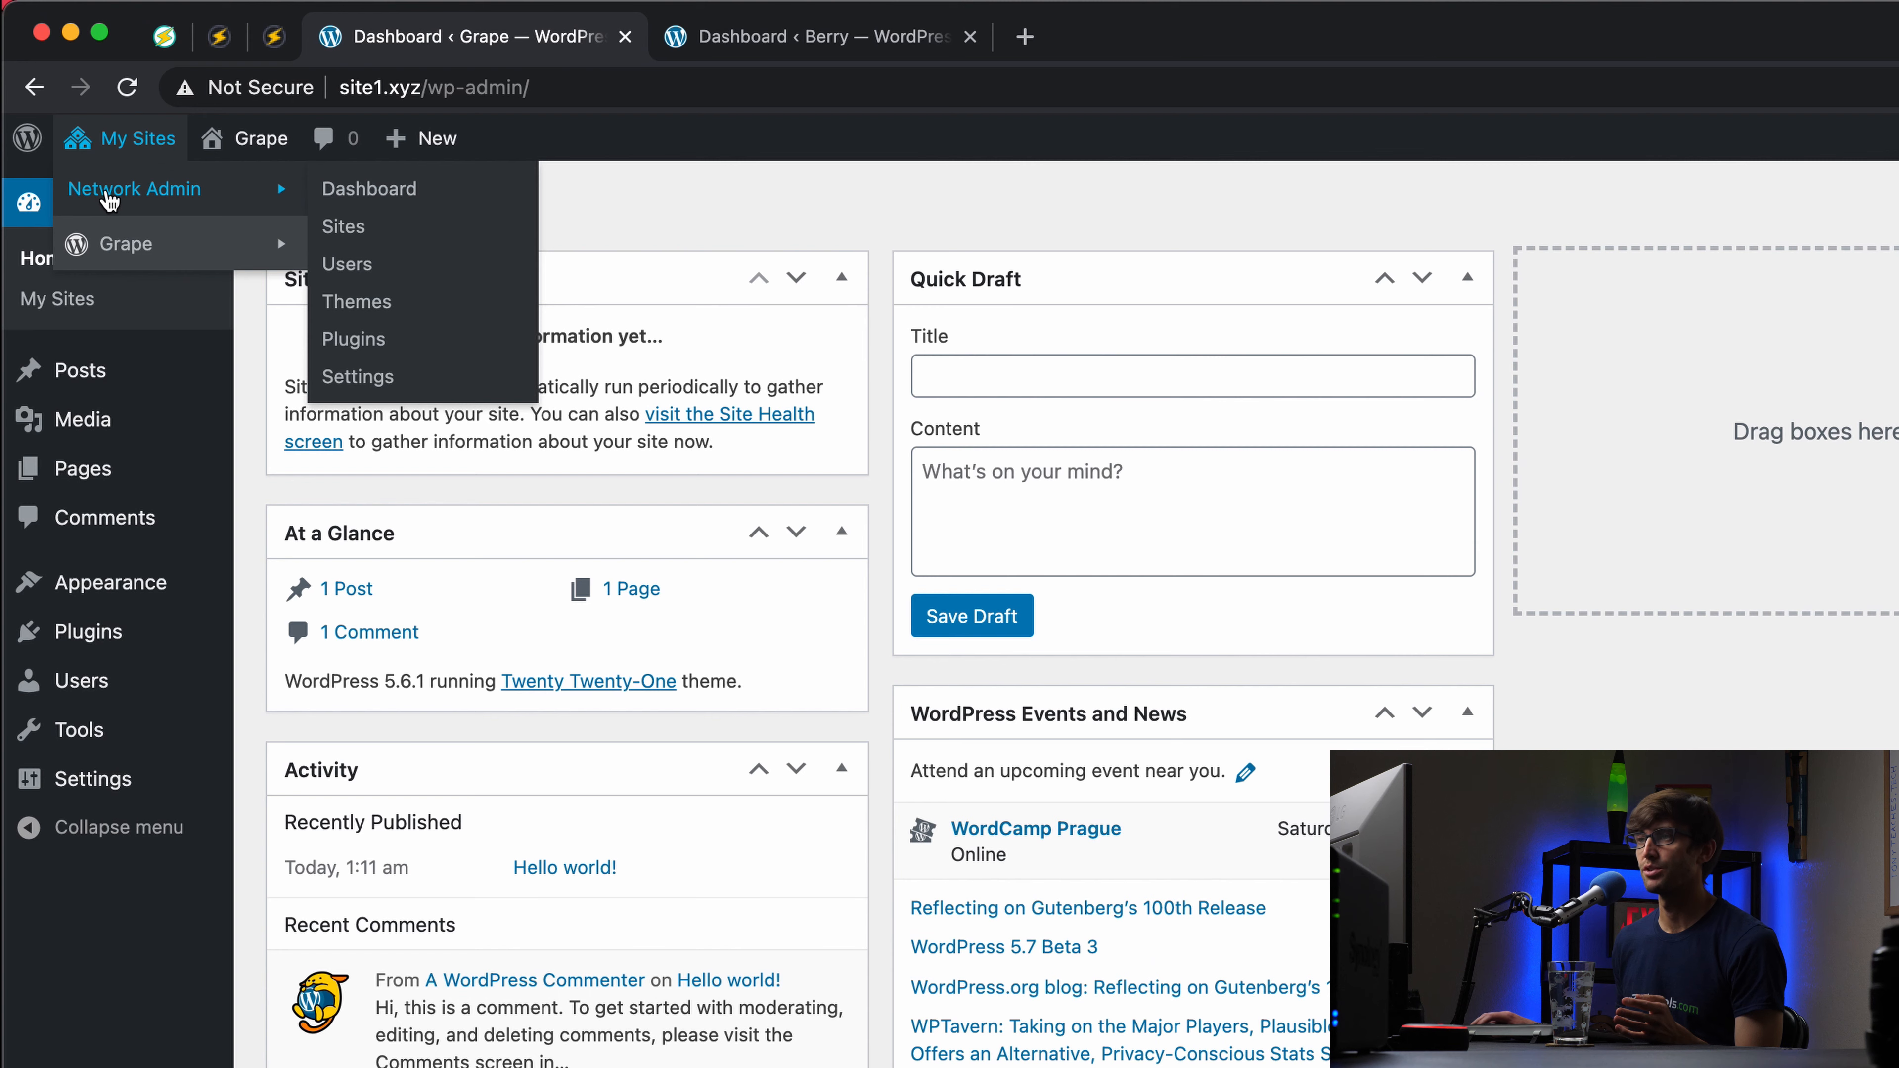
click(411, 226)
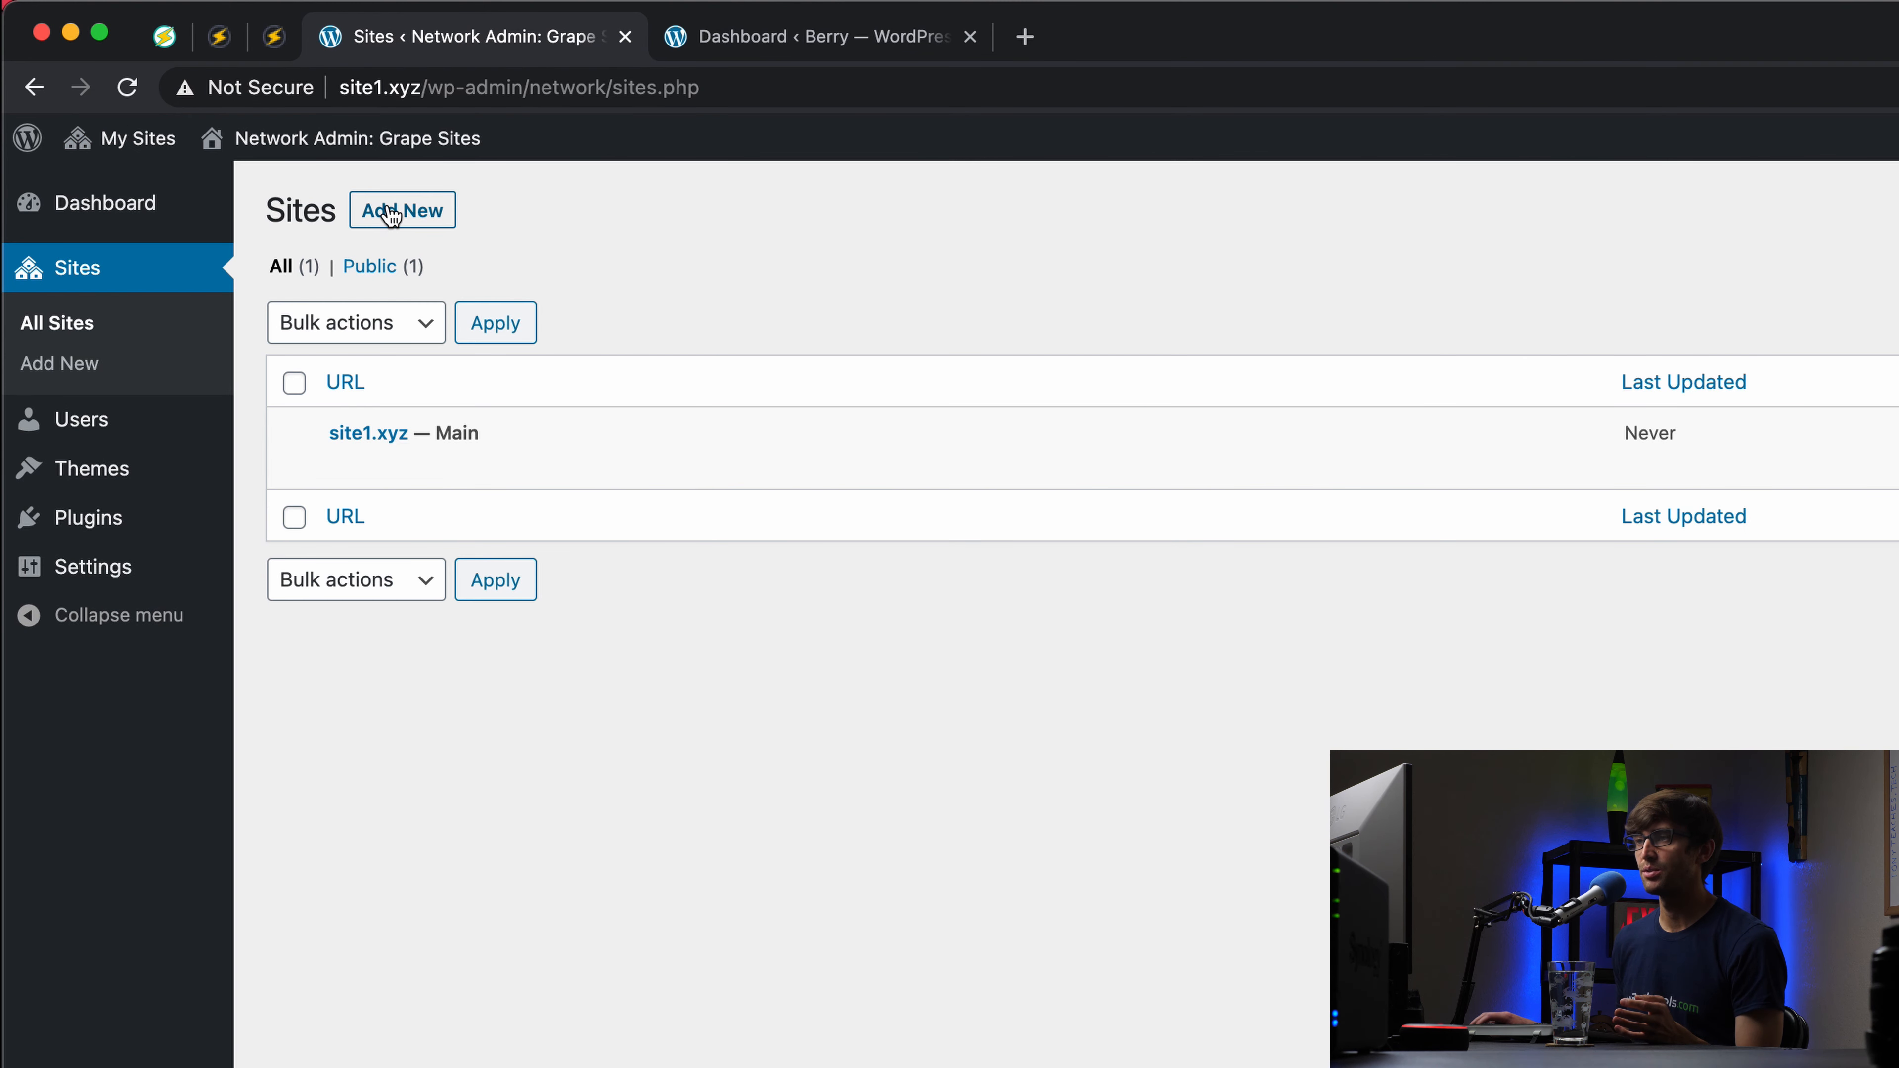
mouse_move(403, 154)
drag(409, 200, 625, 217)
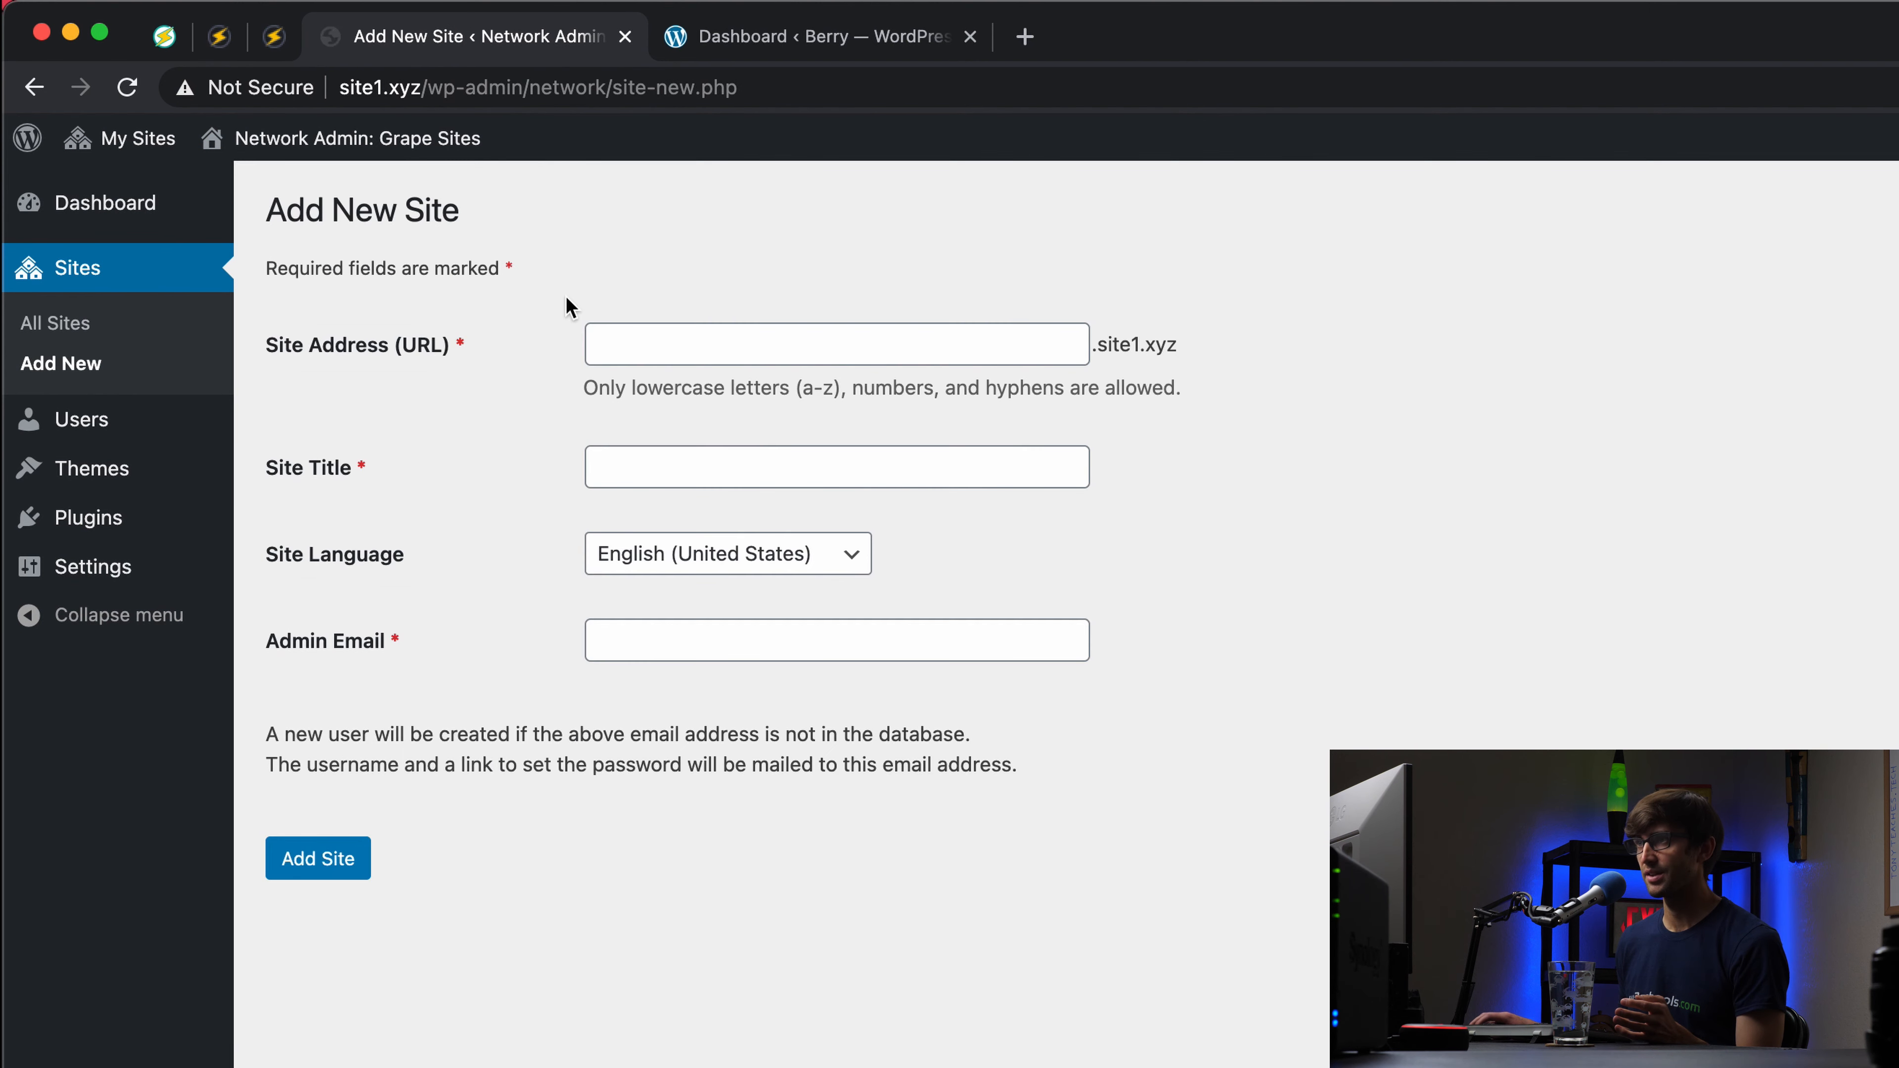
click(589, 337)
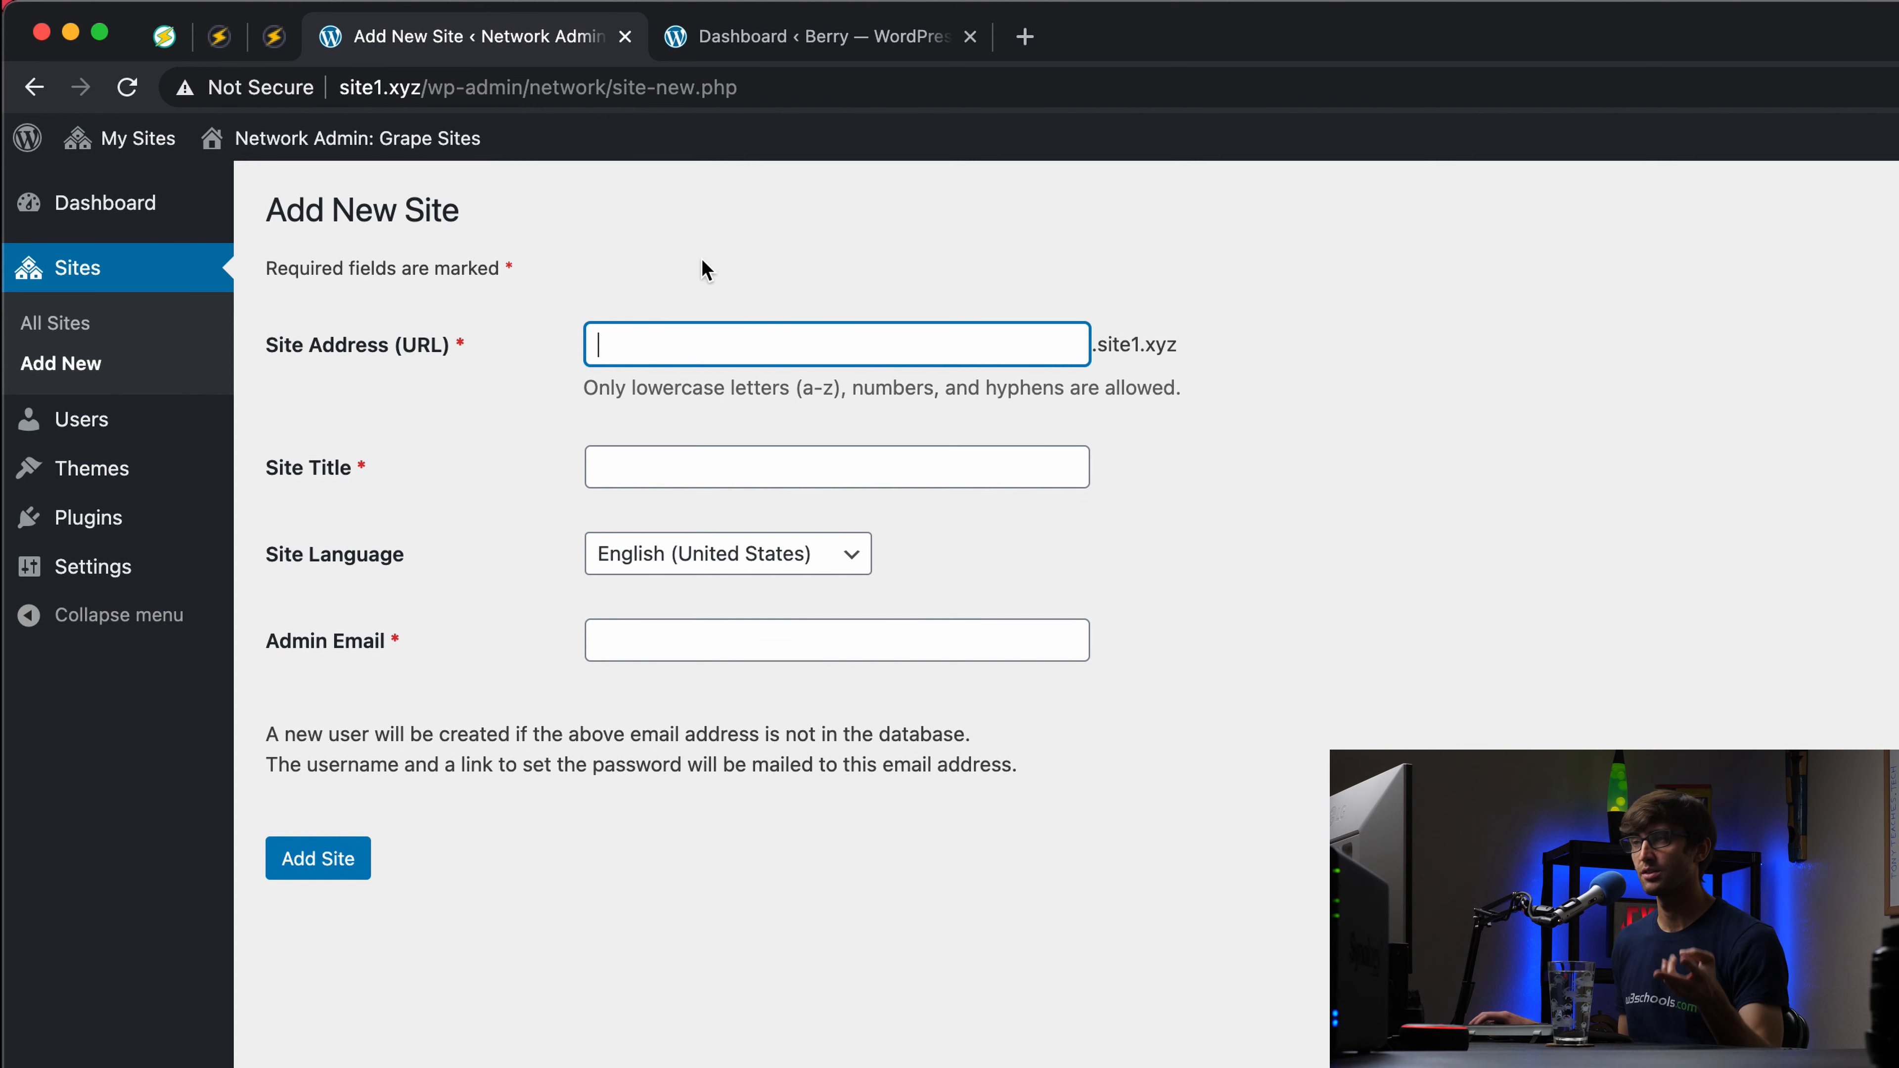
Step: Open the Add New Site form in the site2.xyz Berry network
click(802, 43)
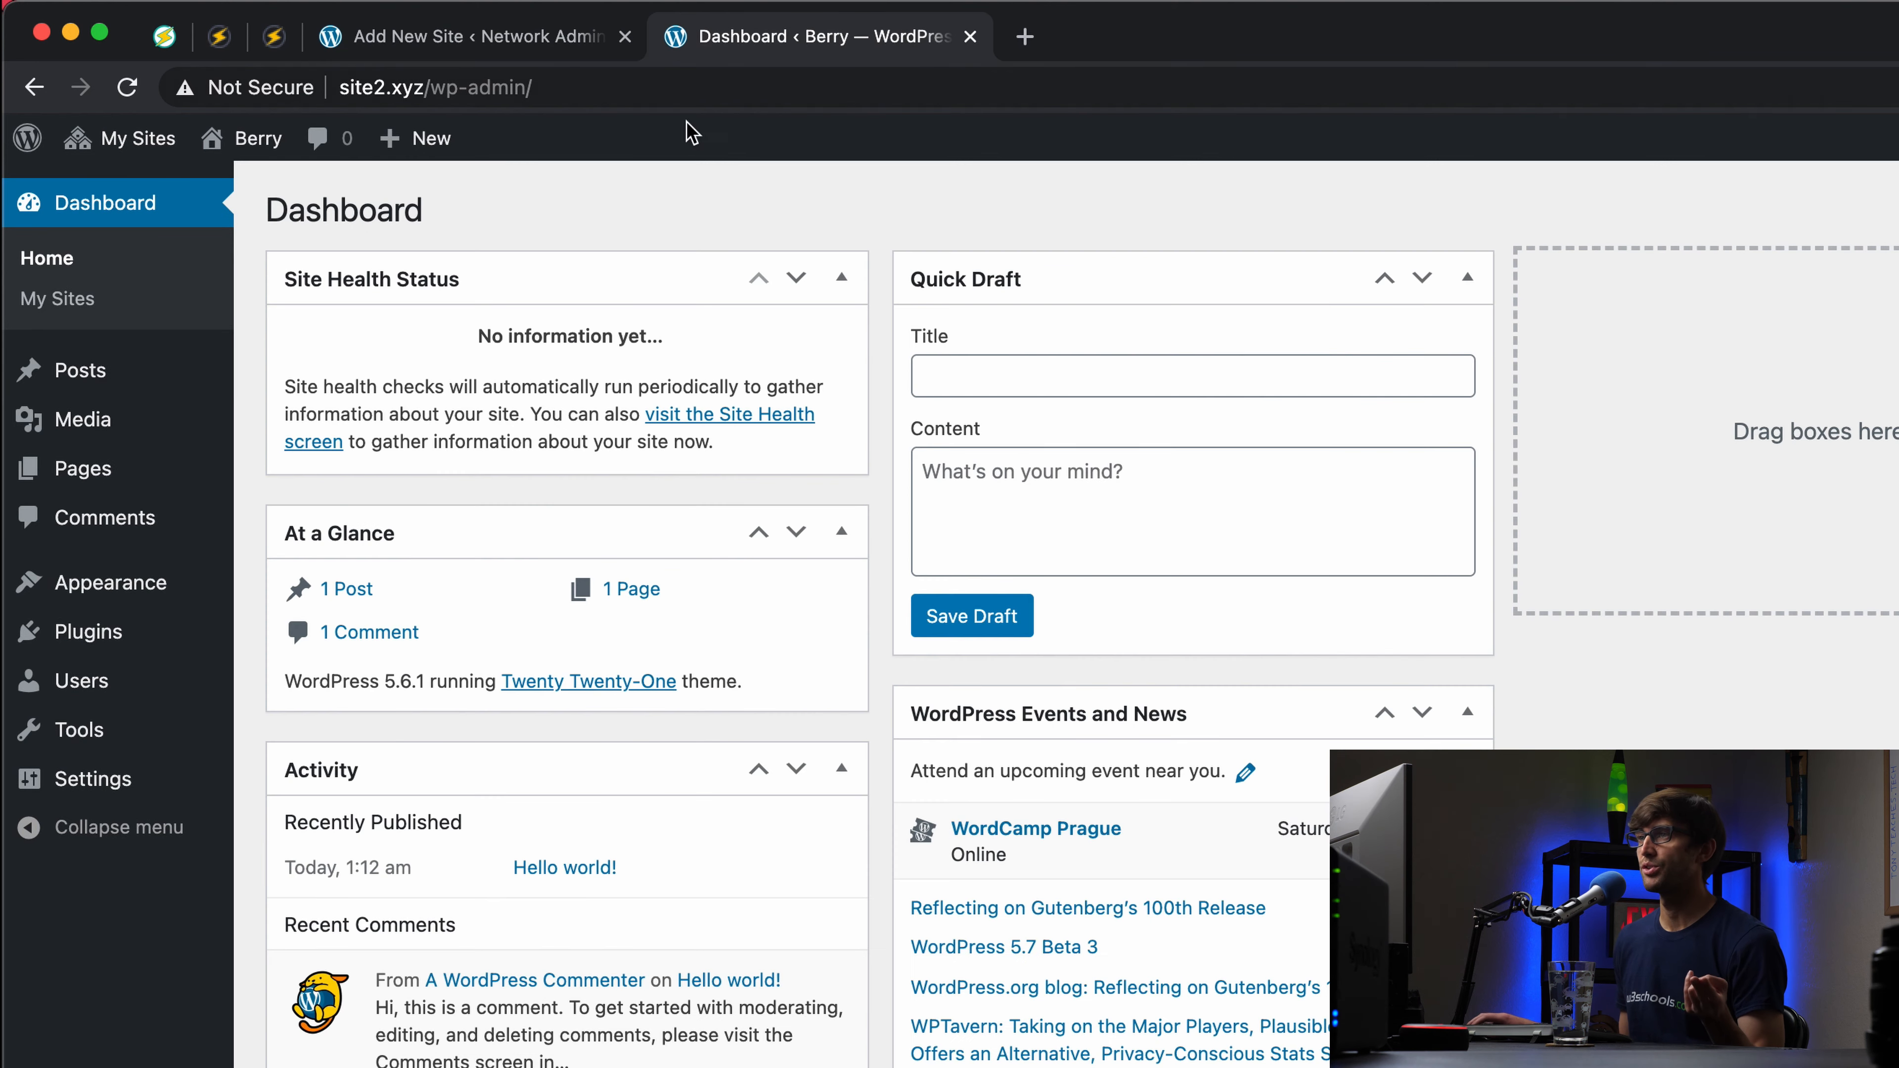
mouse_move(120, 143)
mouse_move(227, 204)
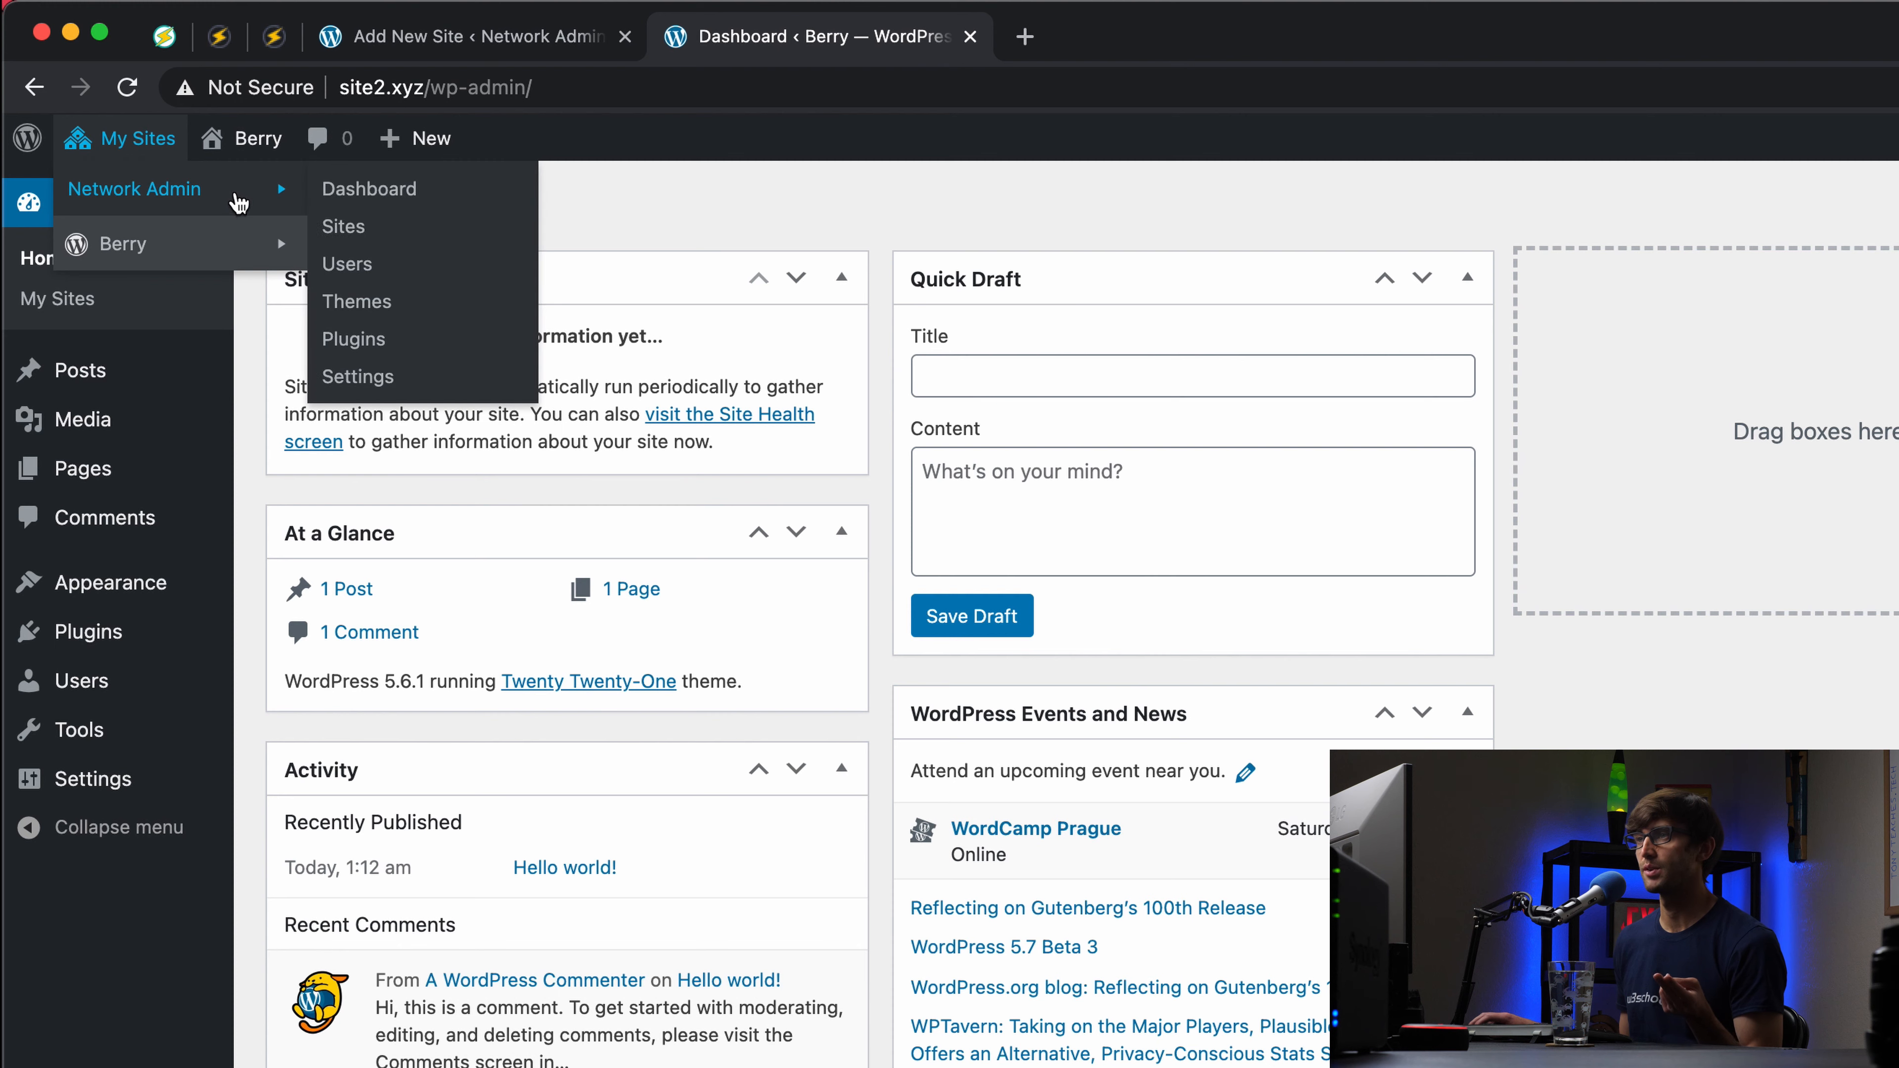
click(447, 238)
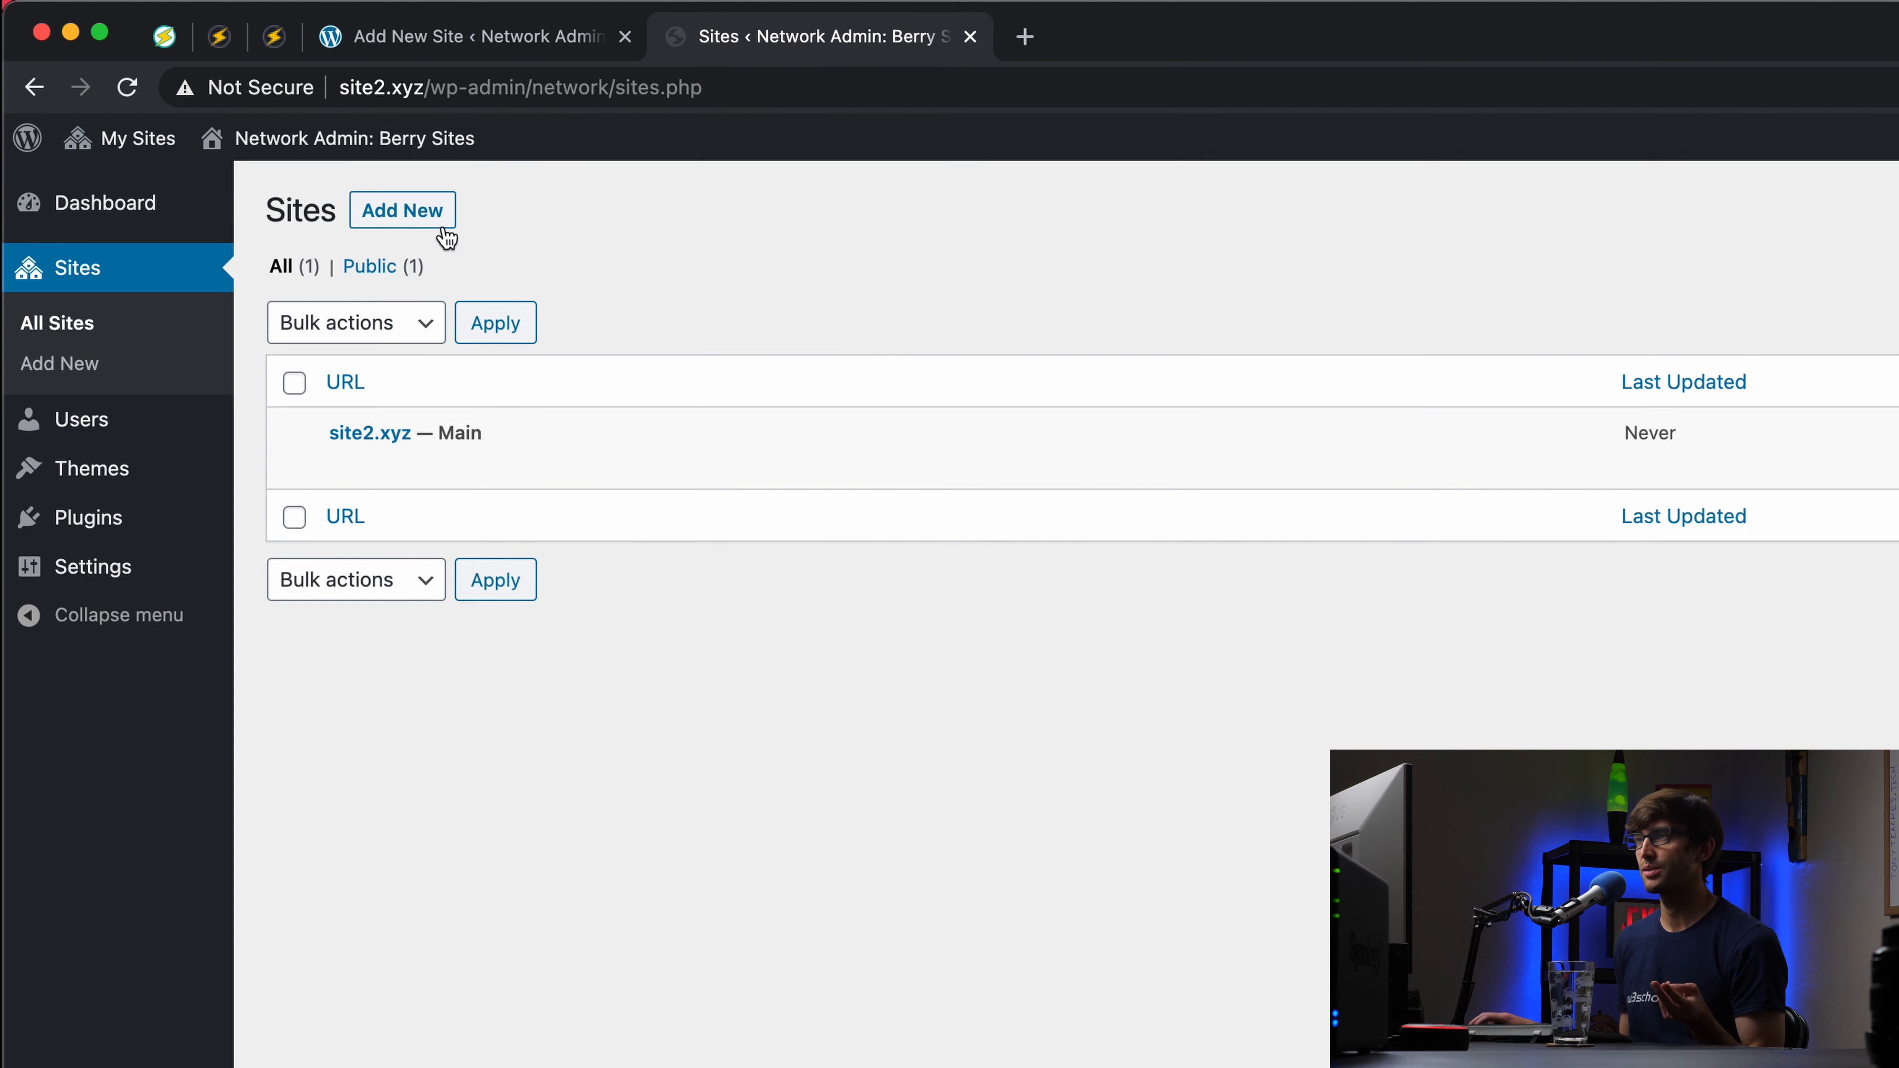
click(397, 209)
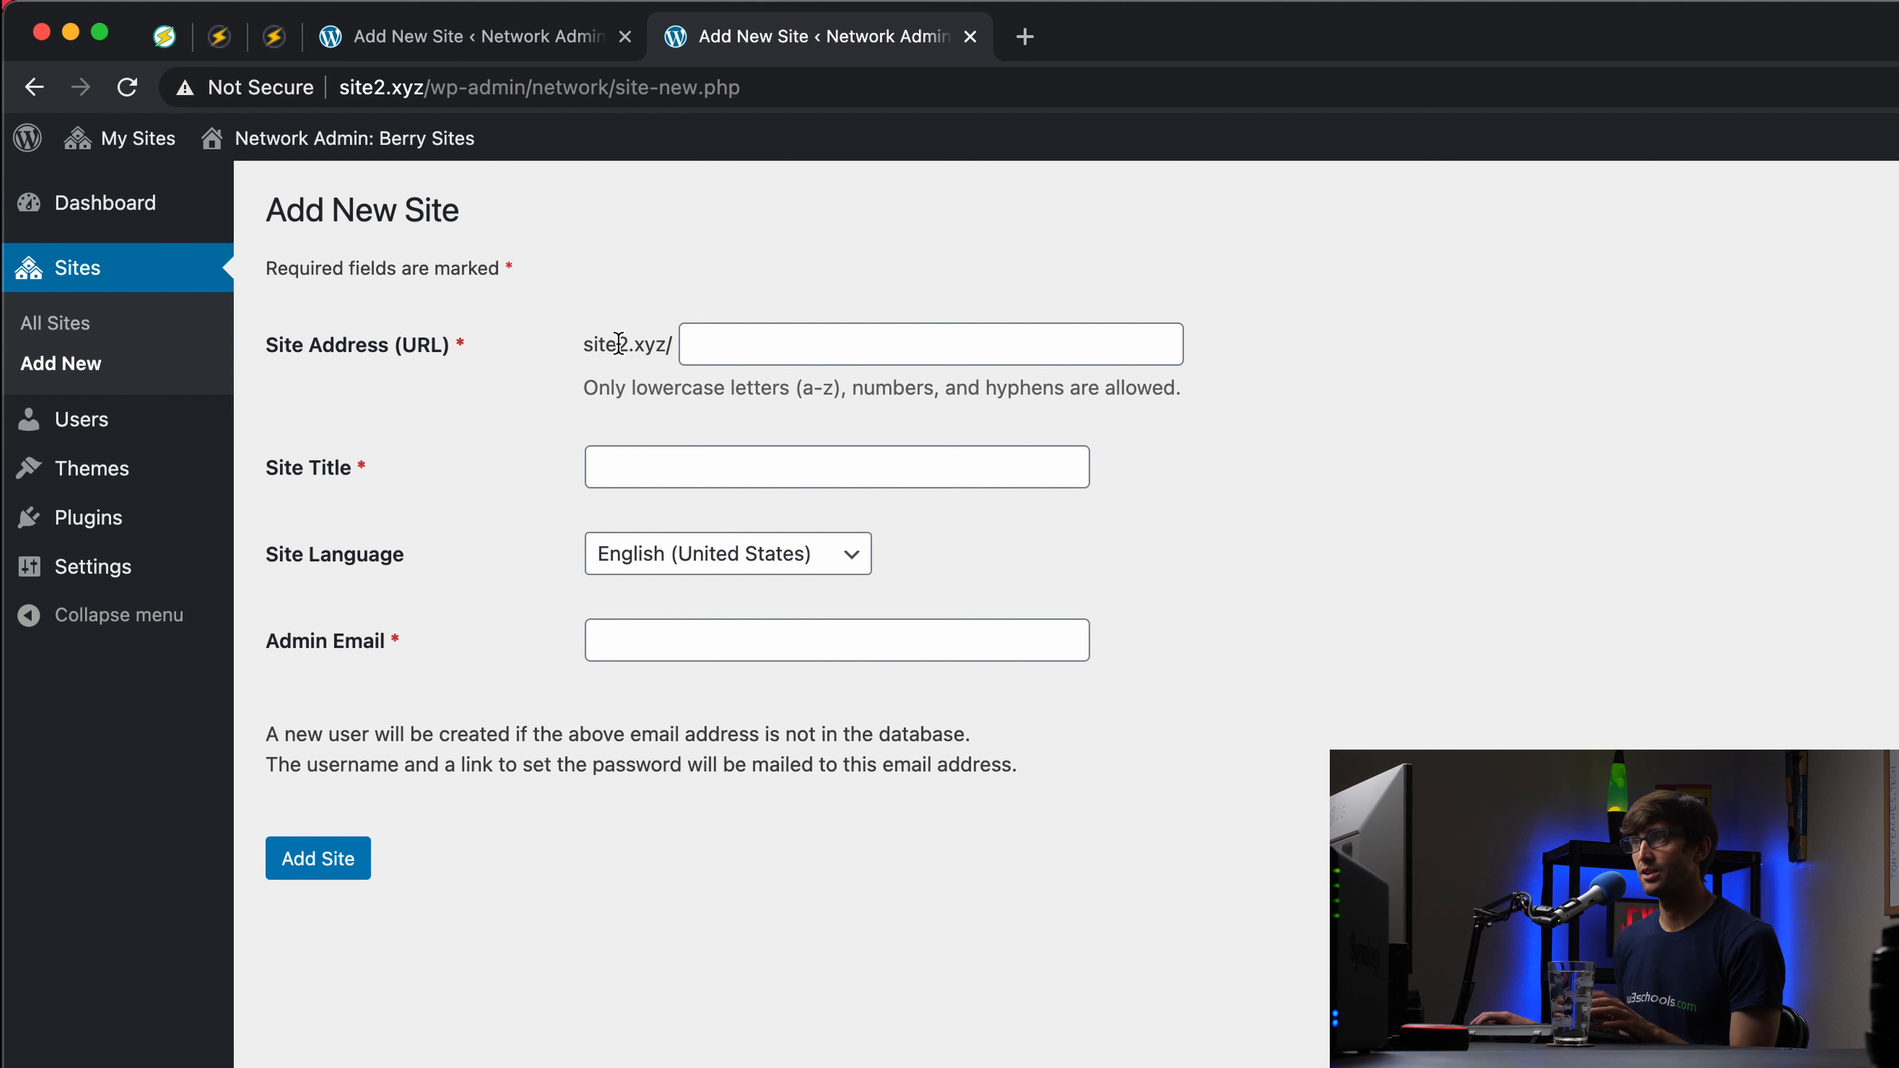
Step: Enter site address 'something', title 'Berry Something', and pick the admin's e-mail from the suggestion
click(730, 346)
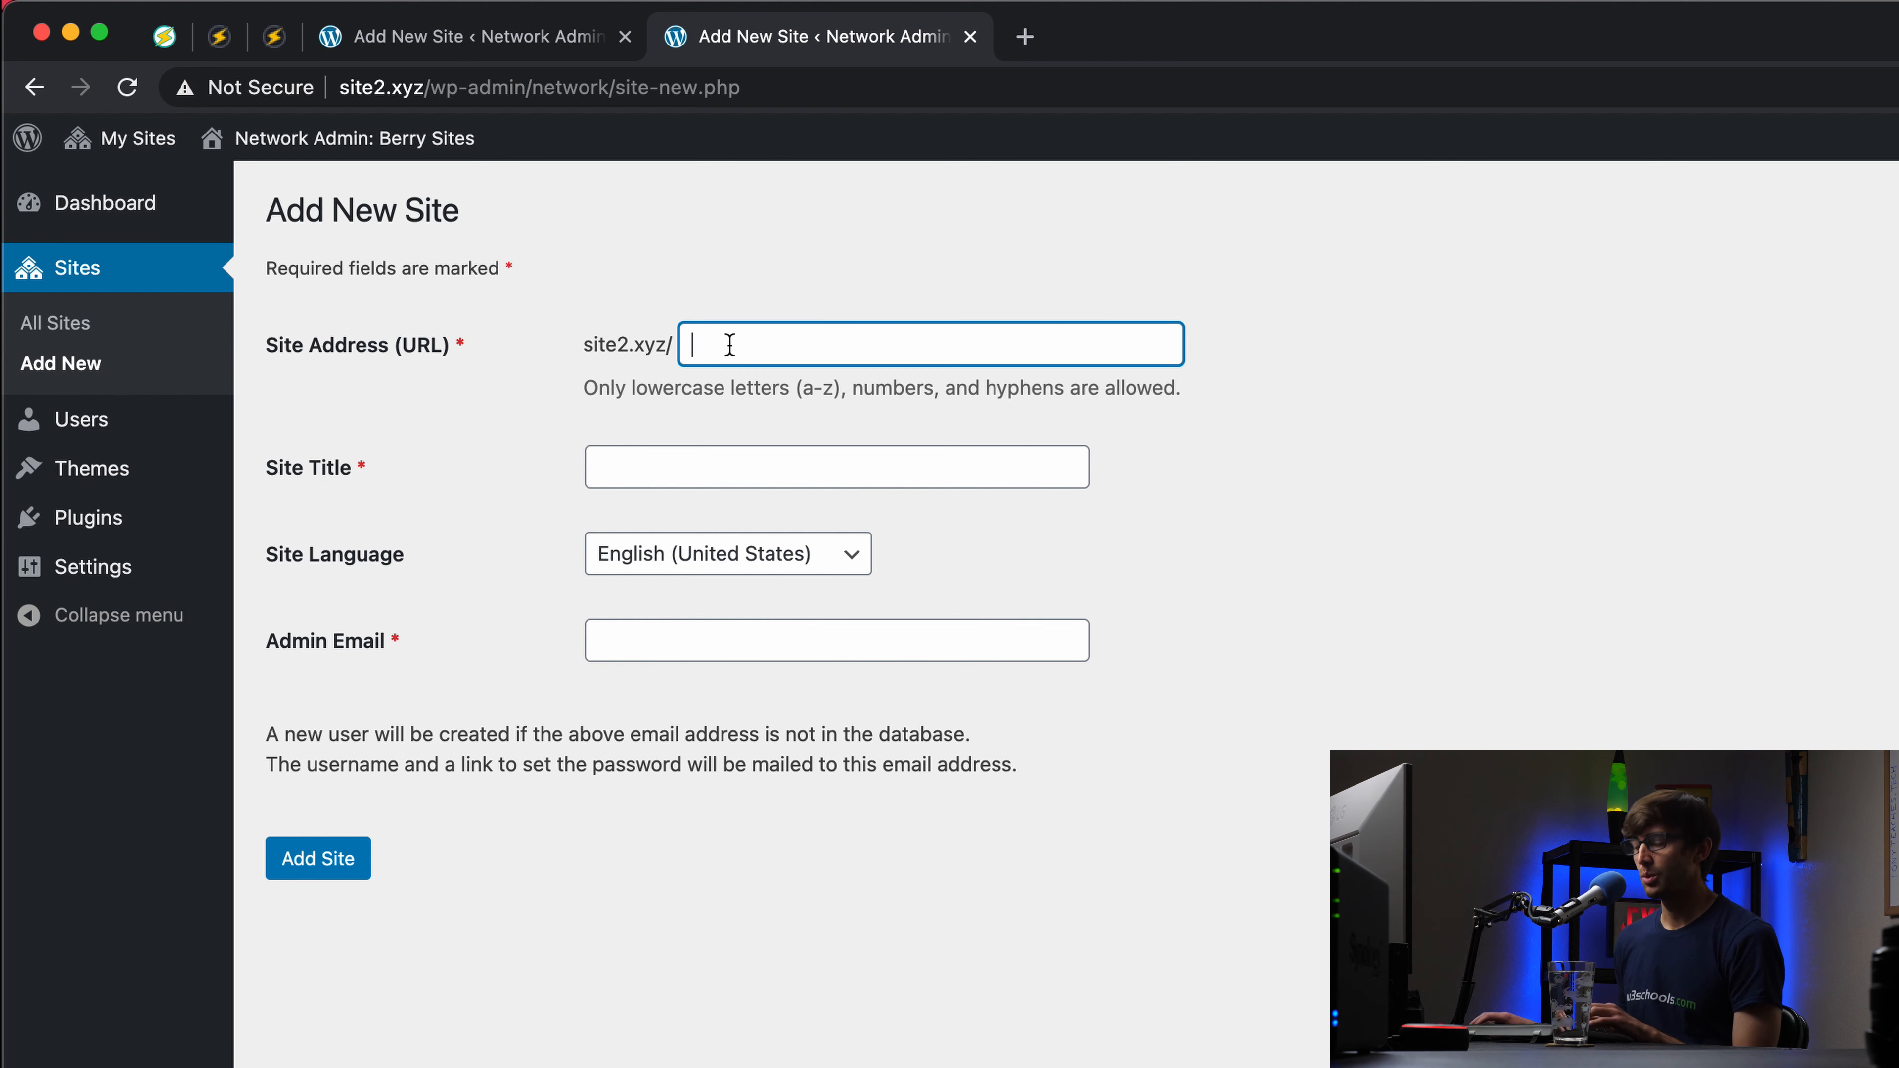
text(somt)
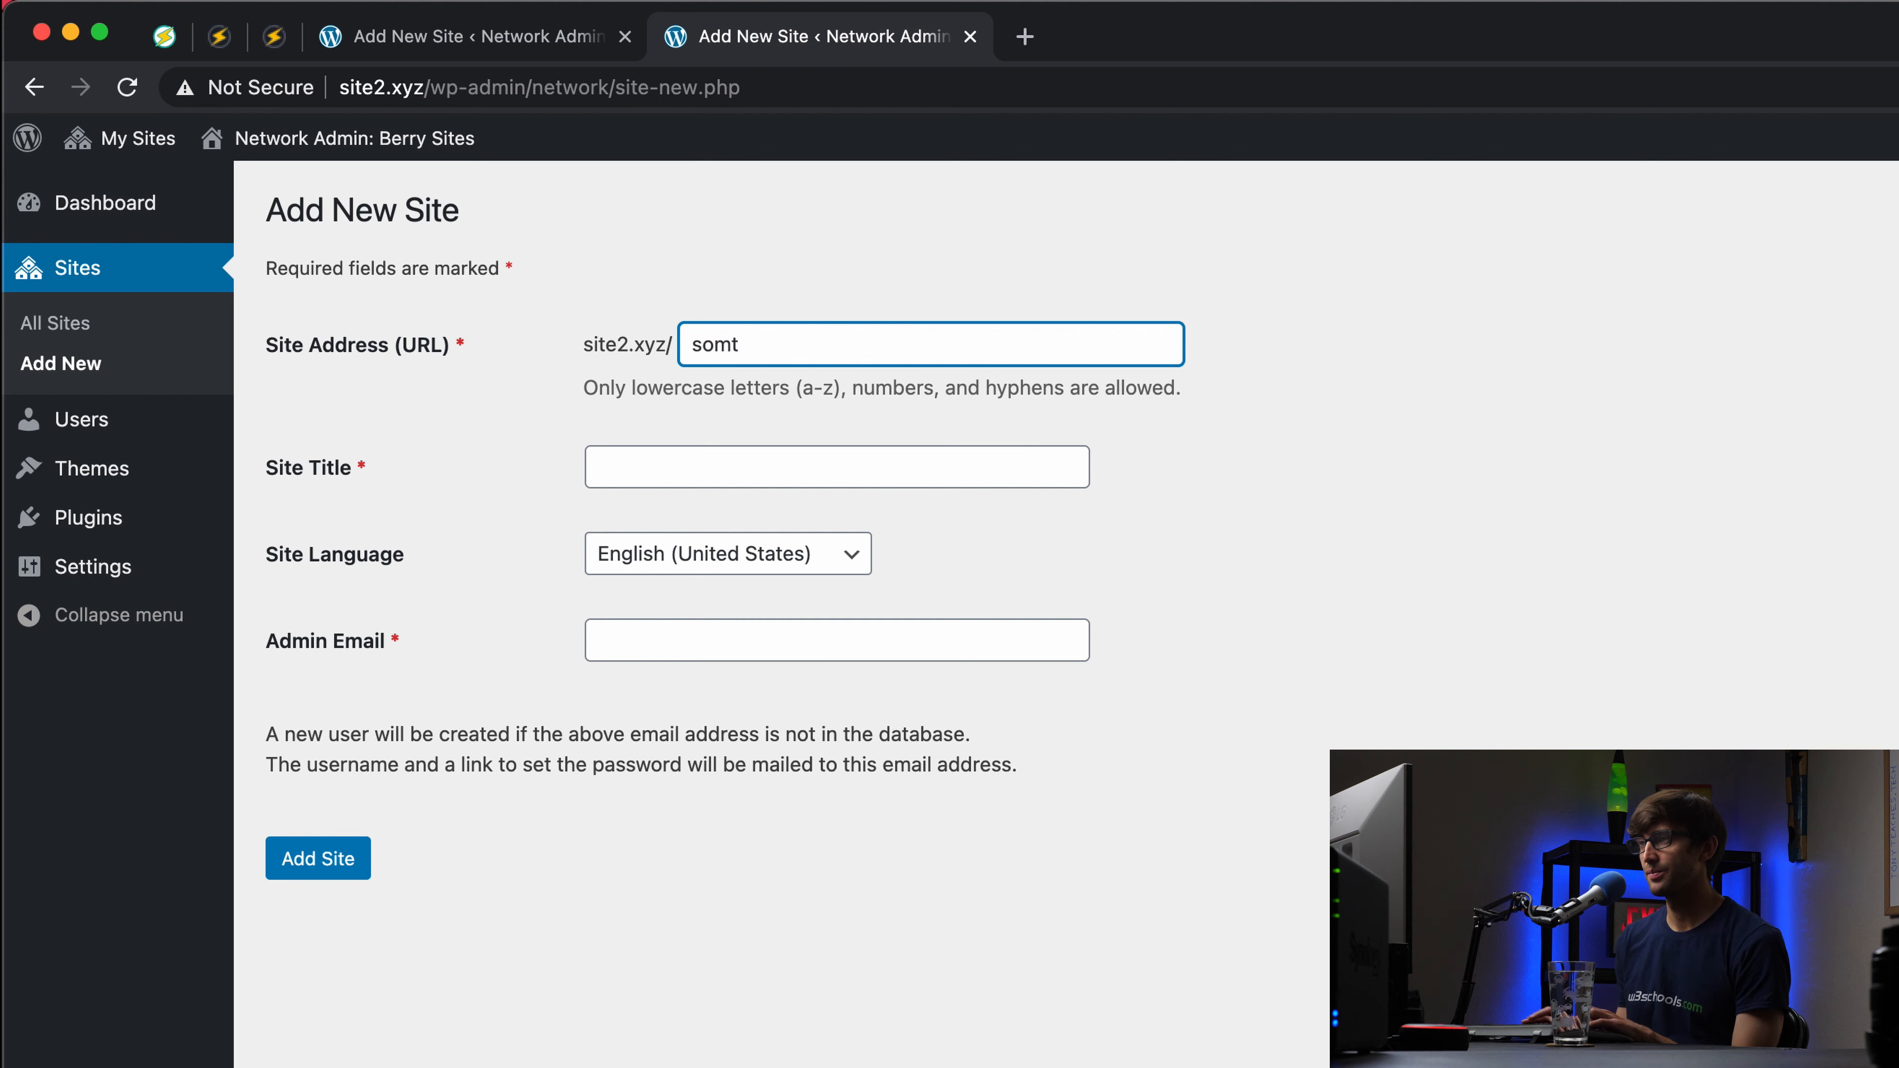
text(hing)
click(735, 346)
text(e)
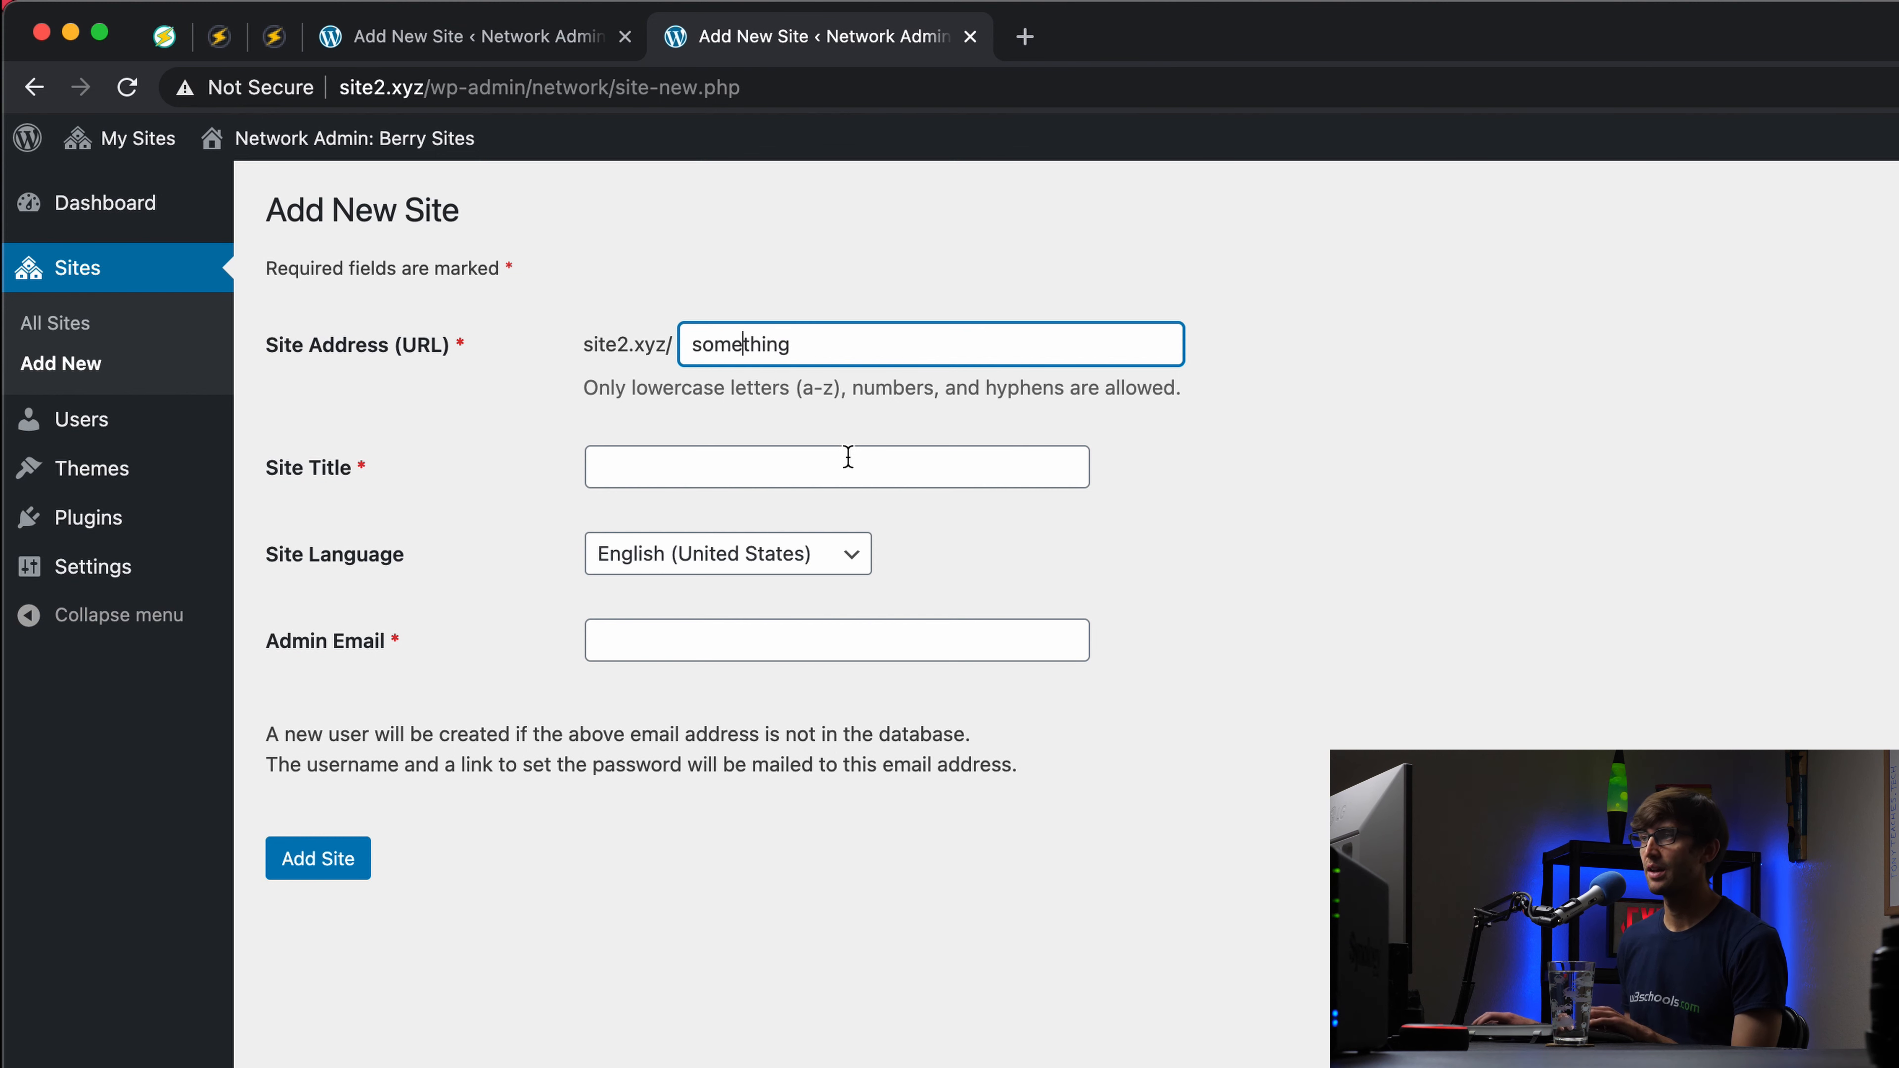
click(830, 467)
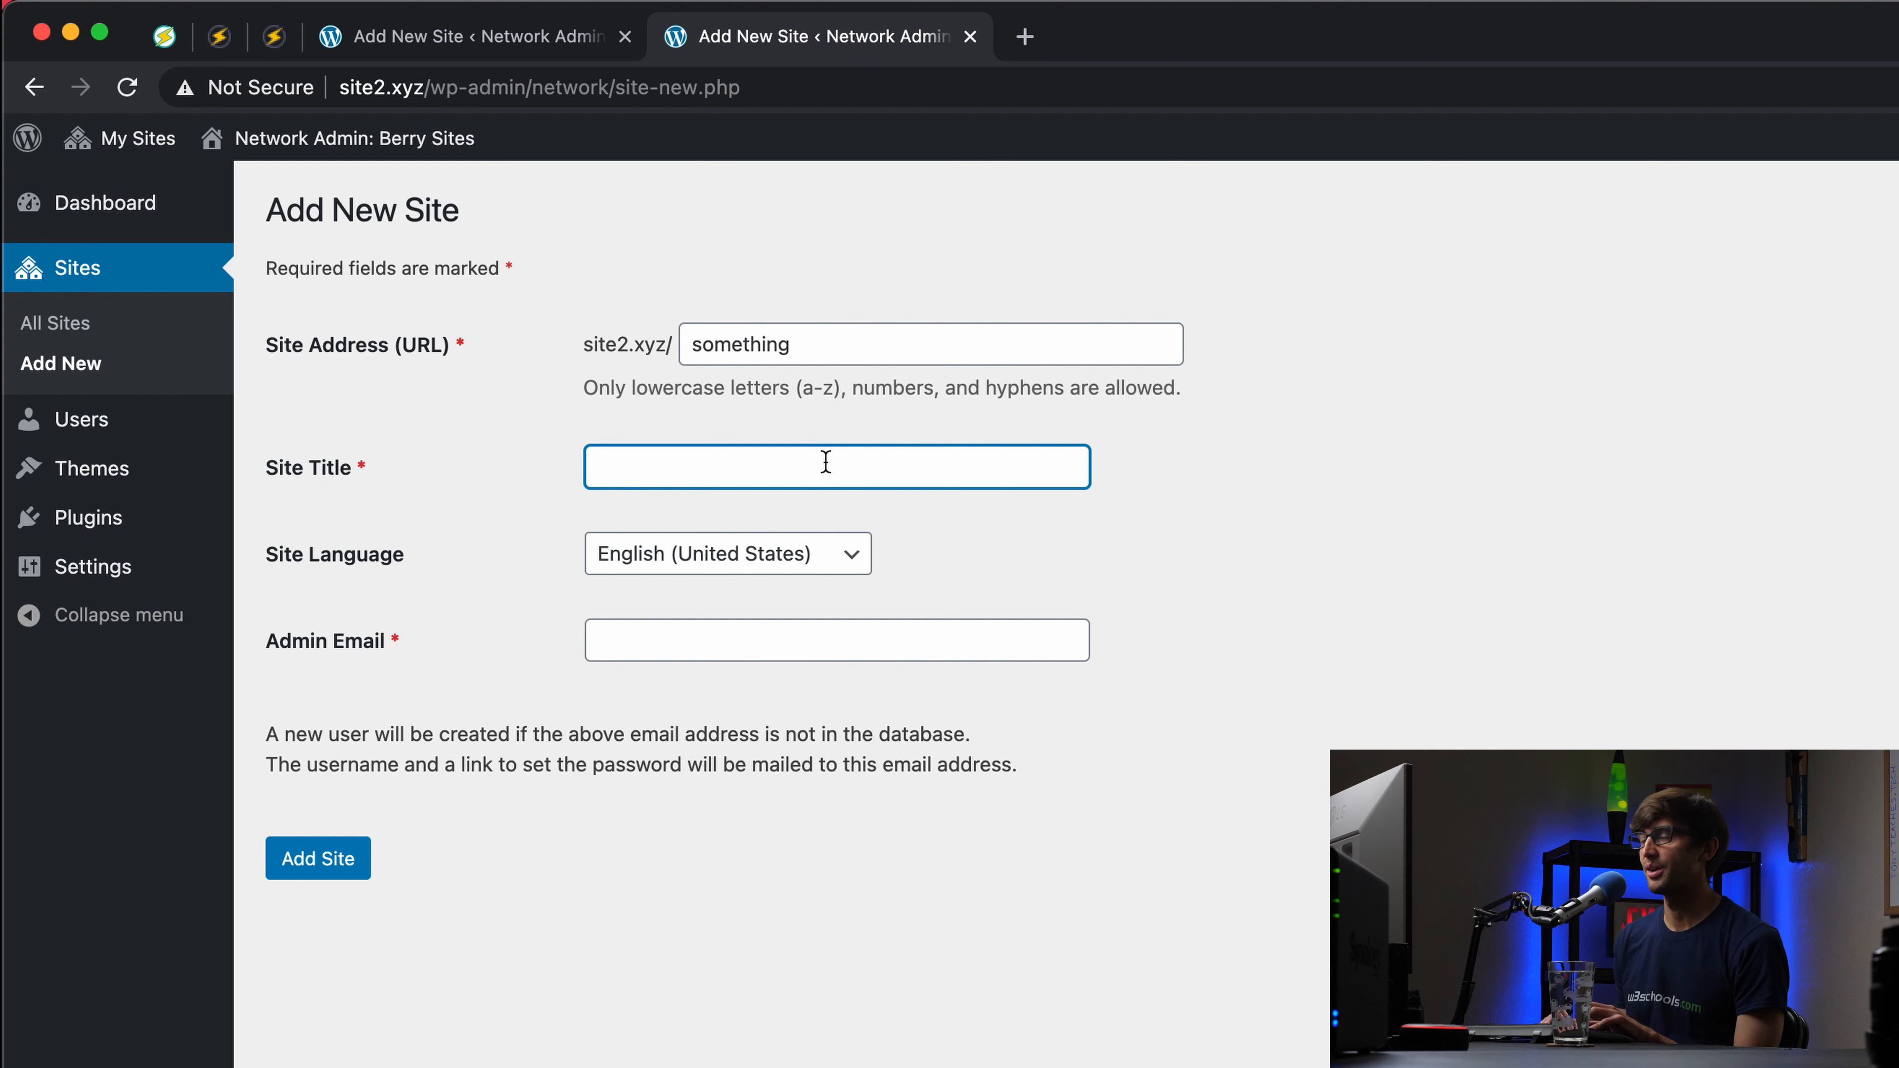
text(Berry Something)
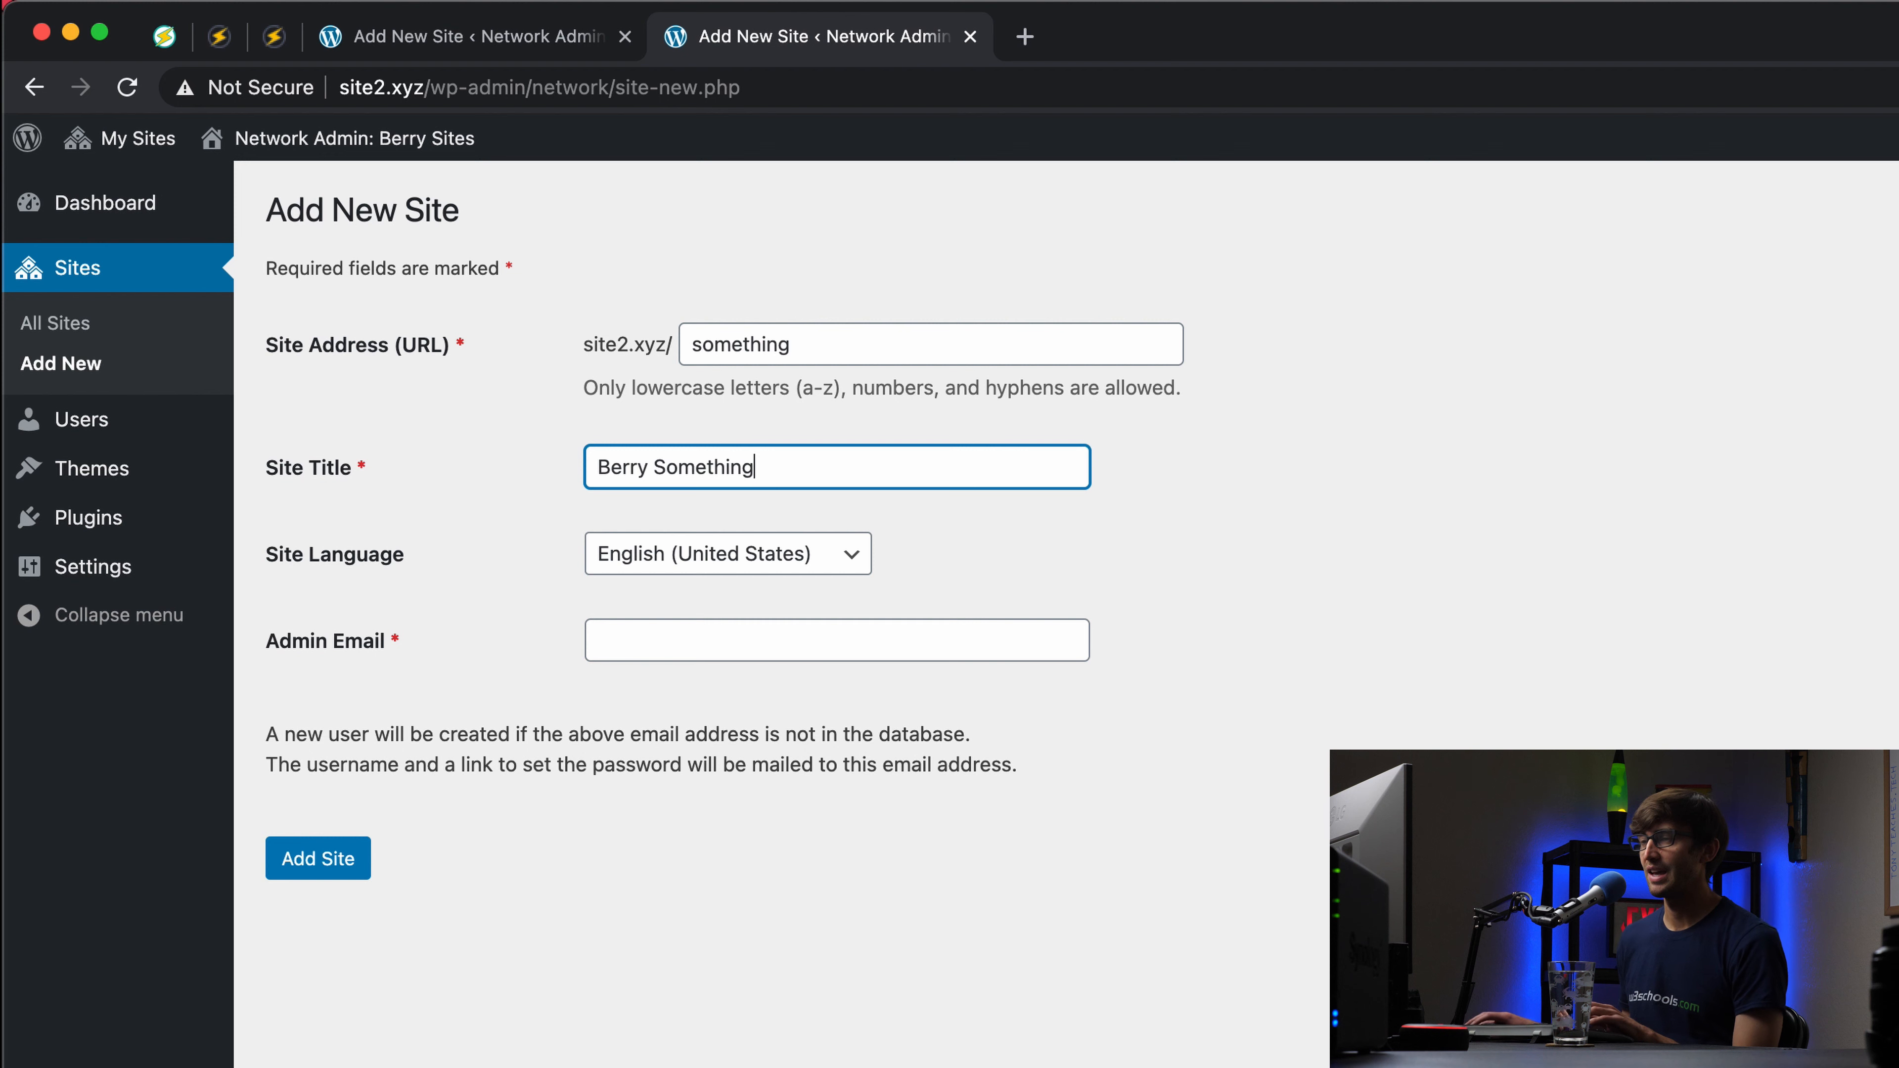
click(828, 622)
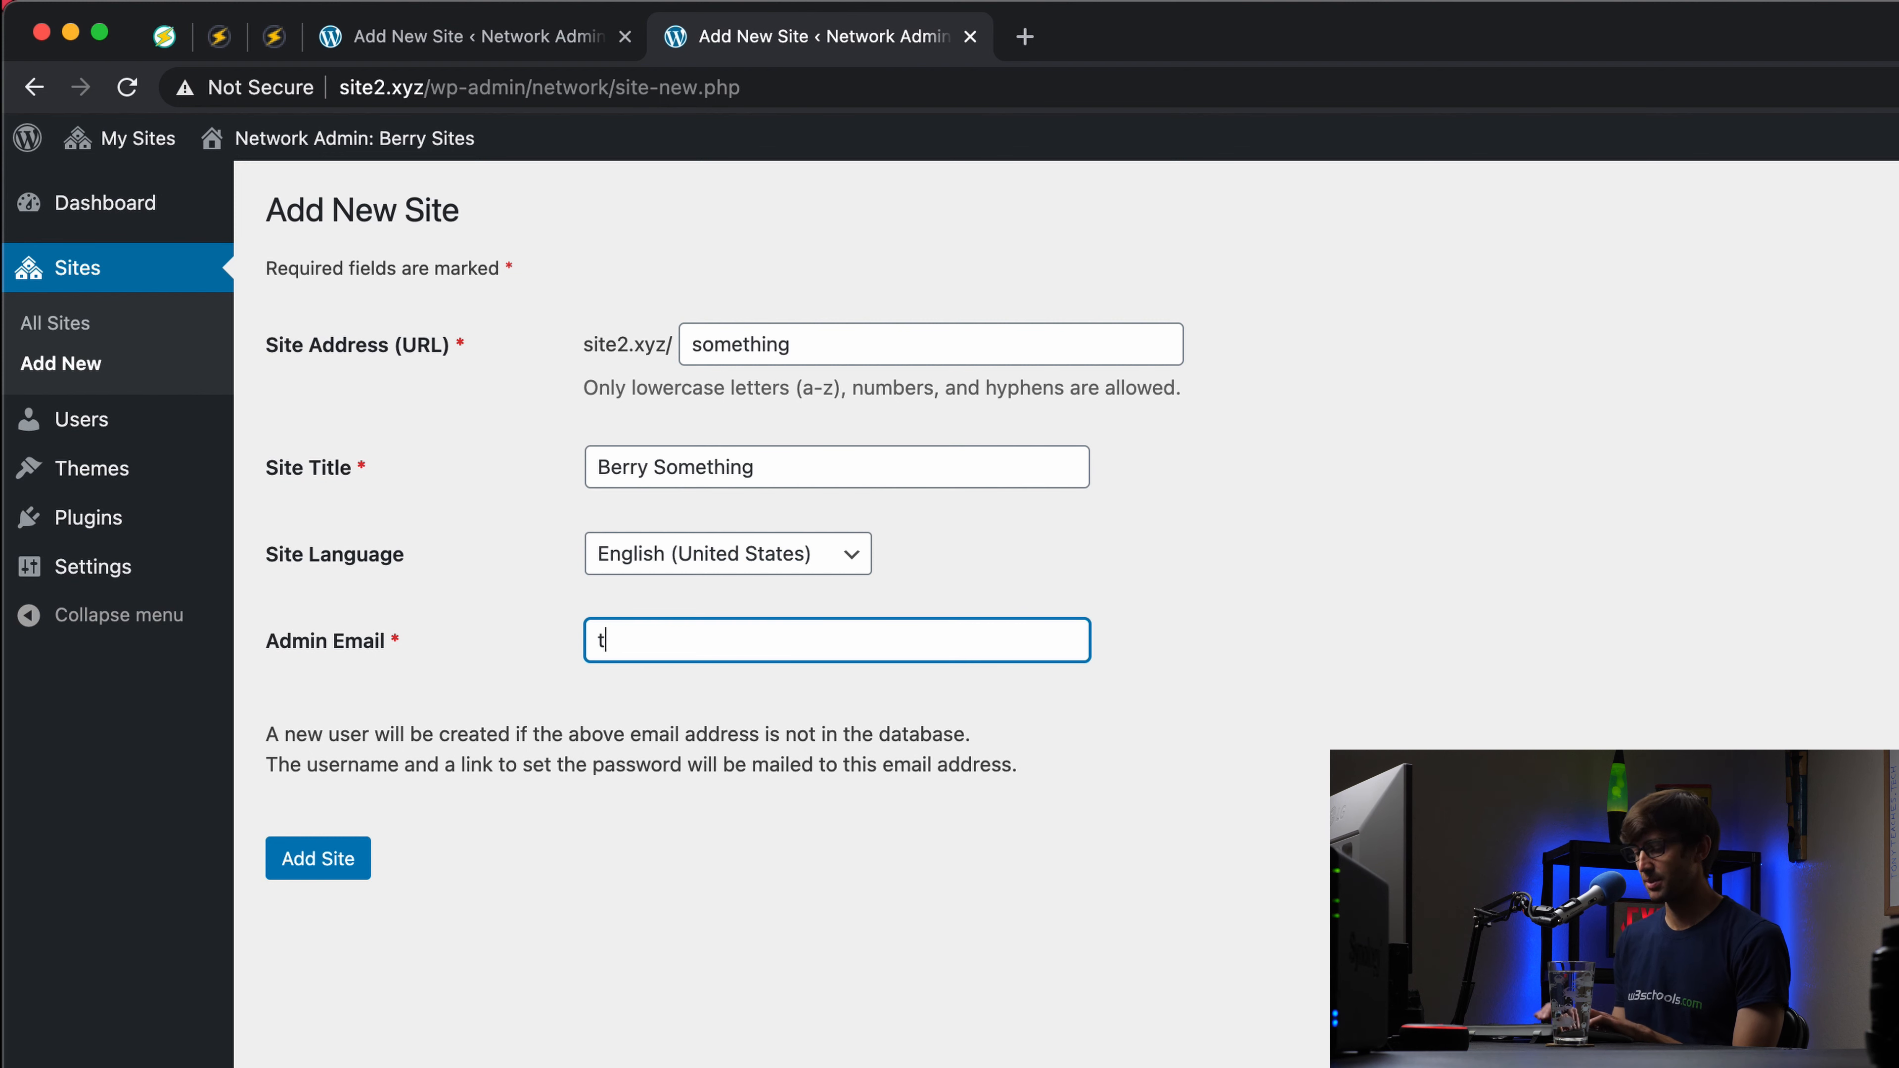
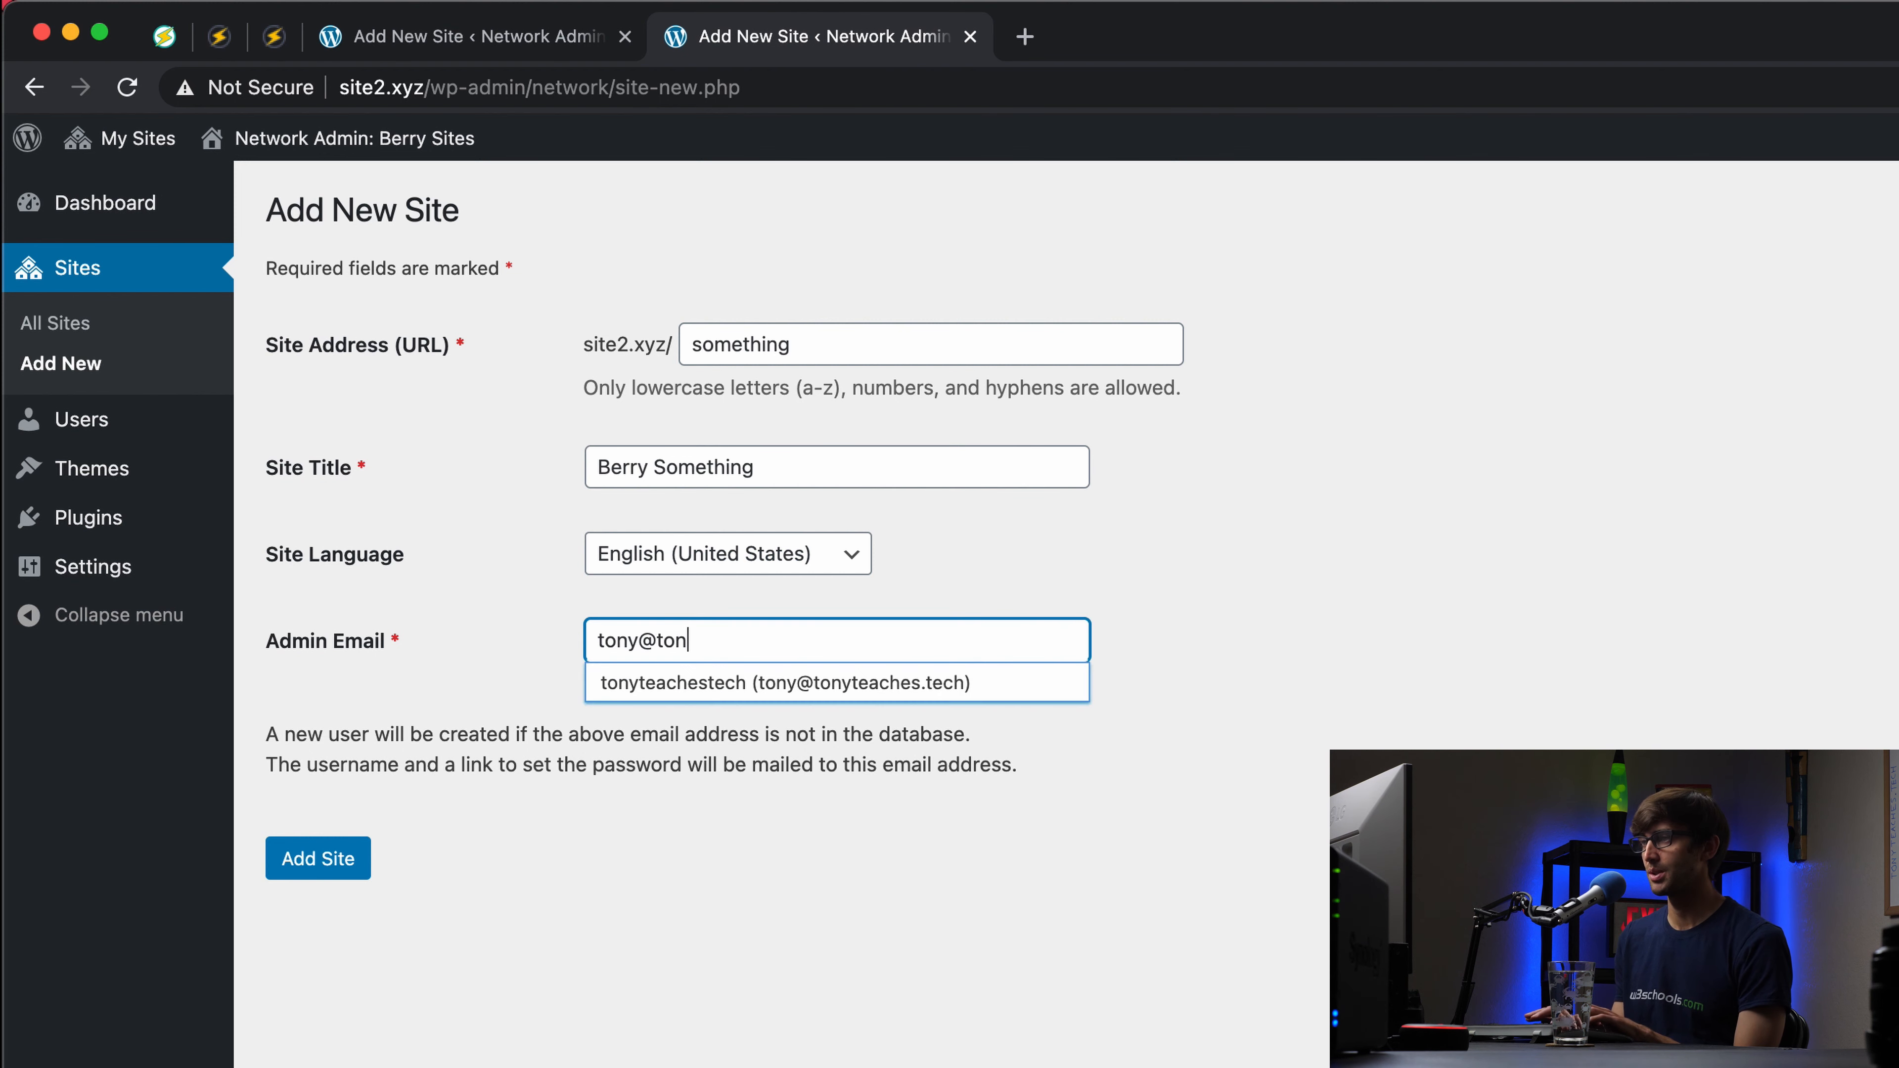
click(738, 670)
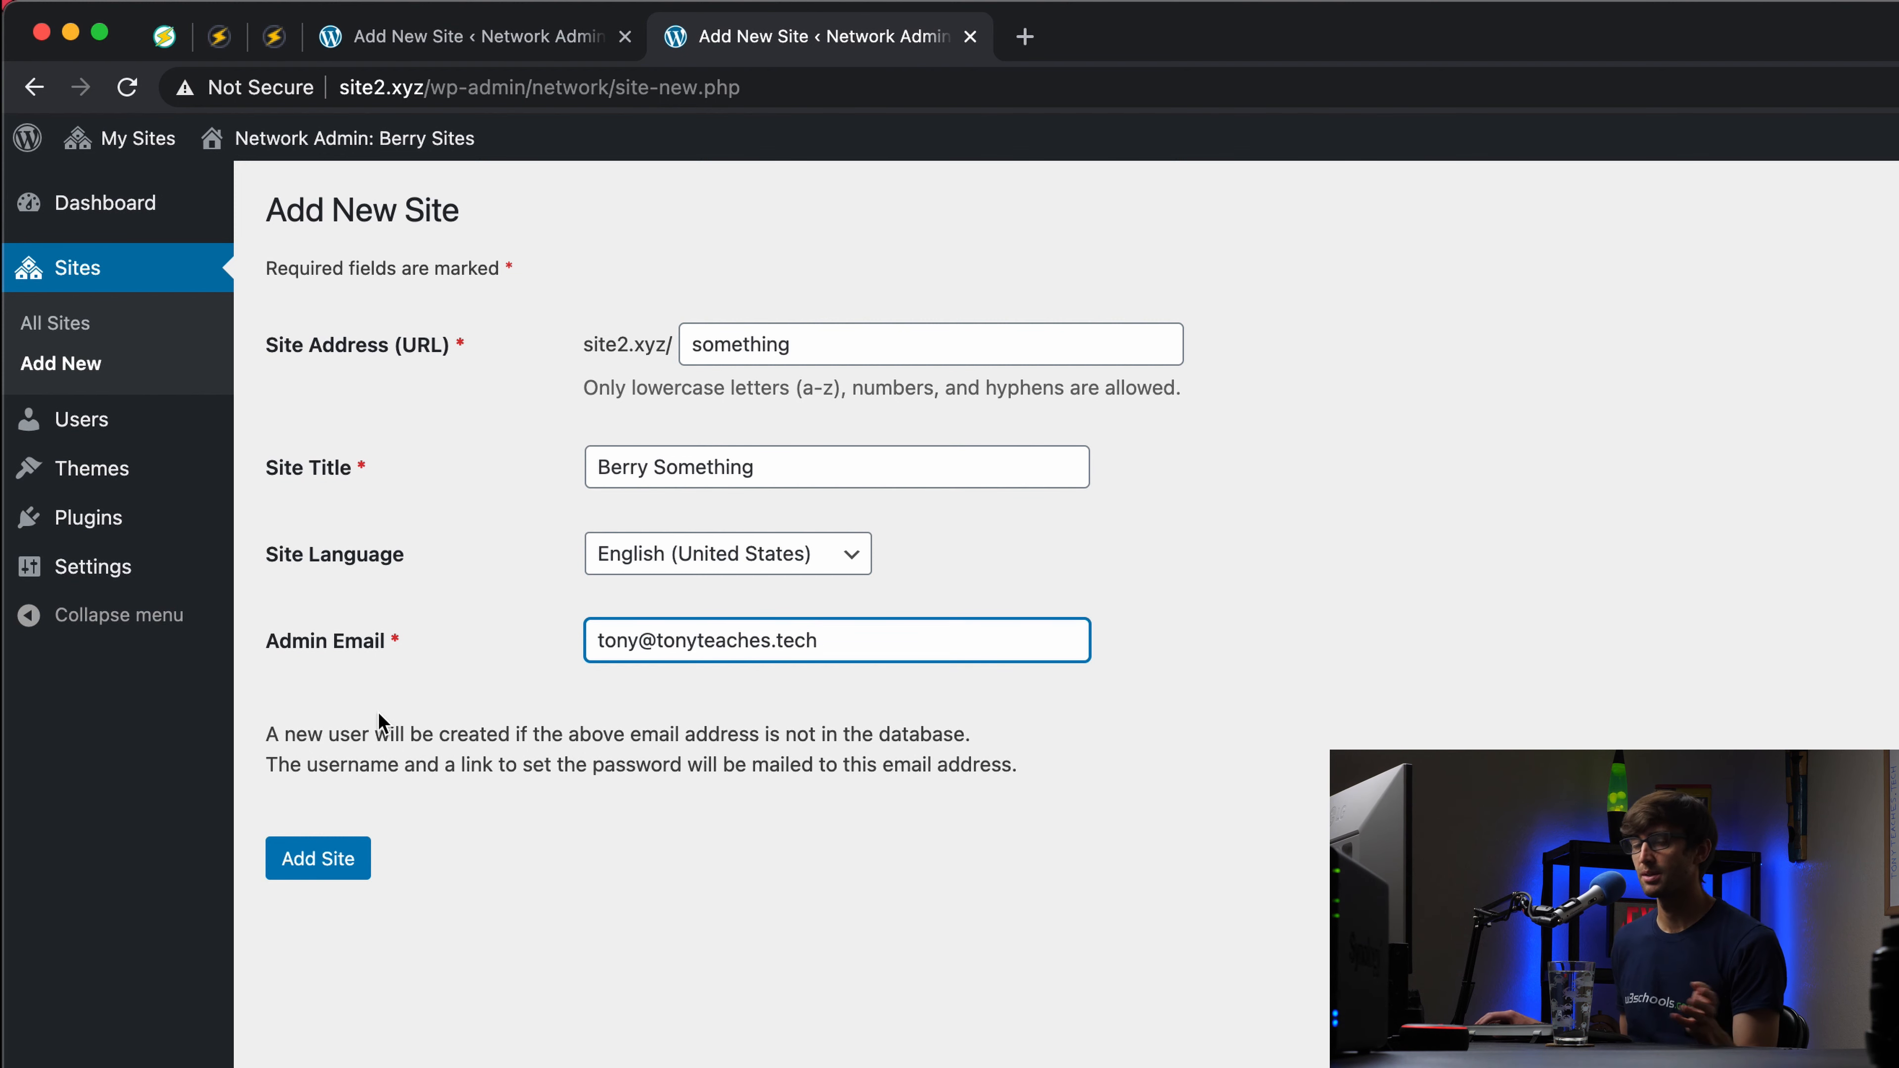
Step: Add the Berry Something site and visit site2.xyz/something from Network Admin > Sites
click(341, 869)
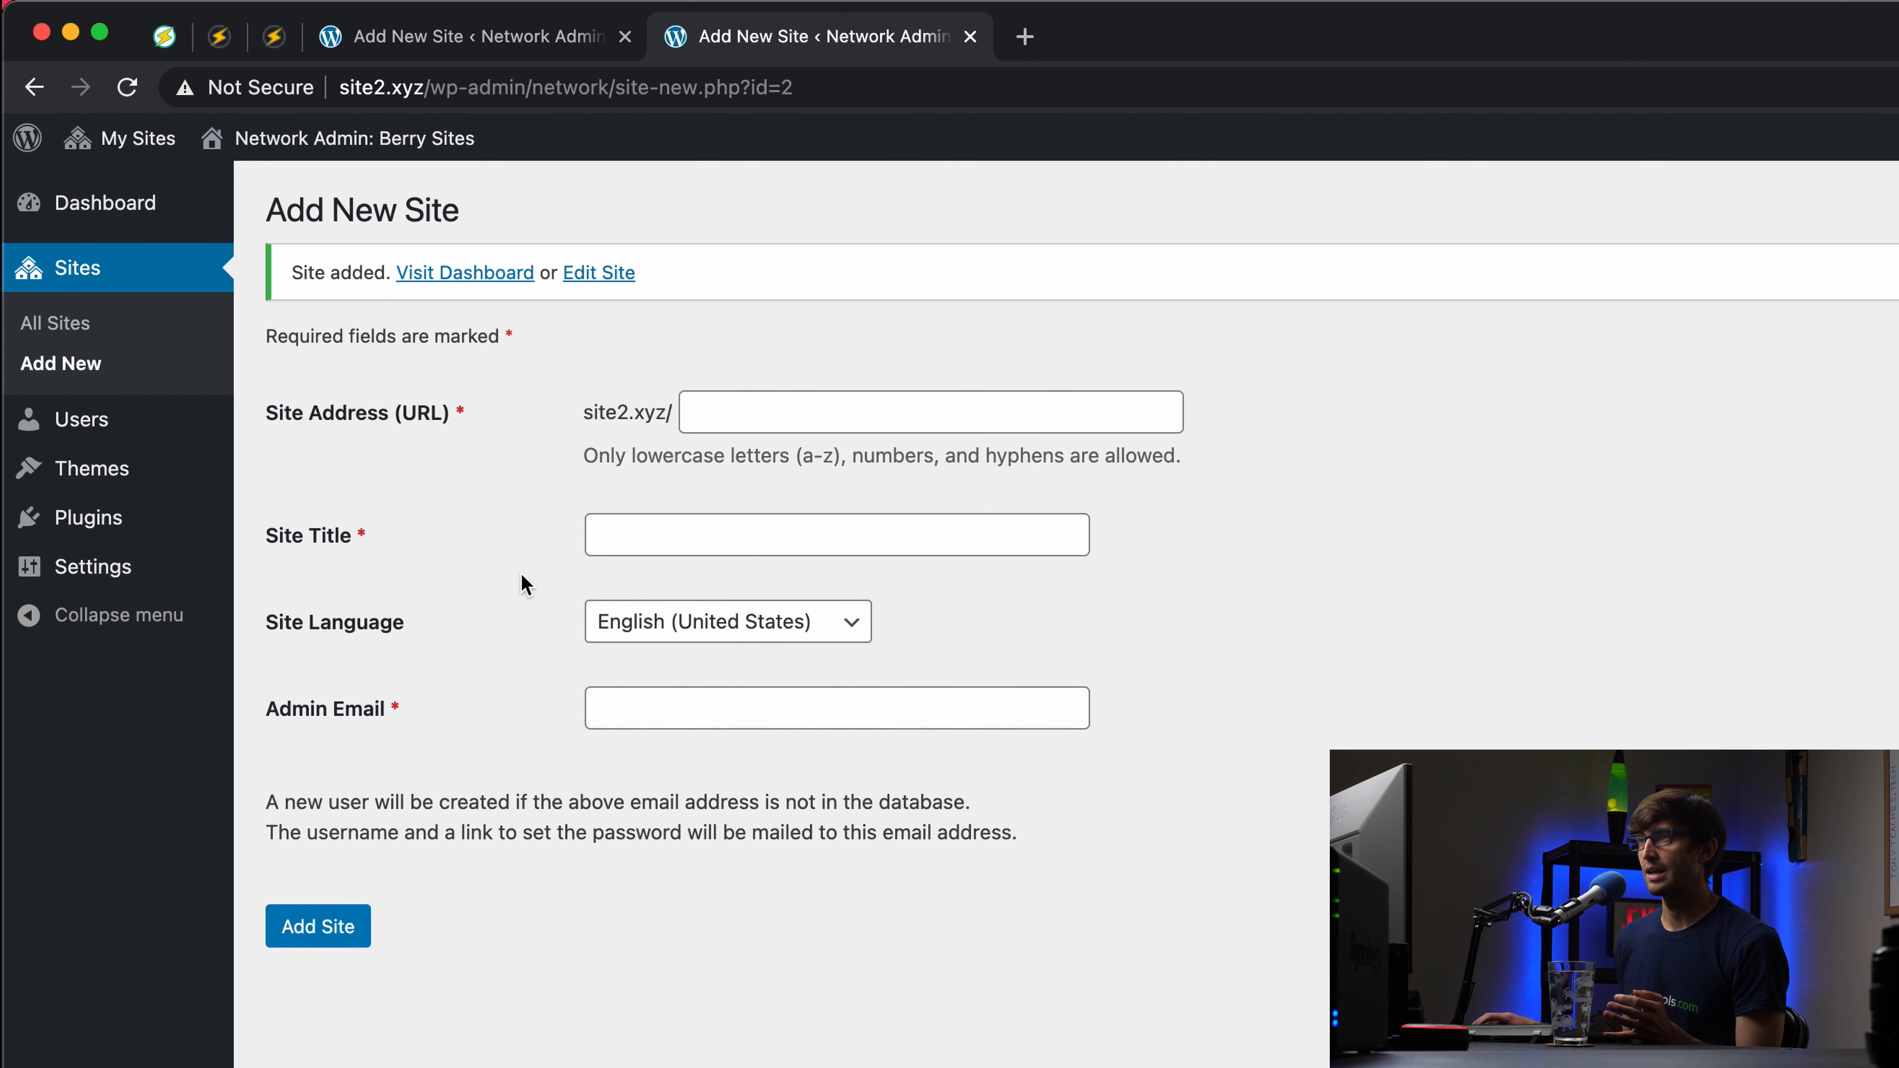
mouse_move(159, 150)
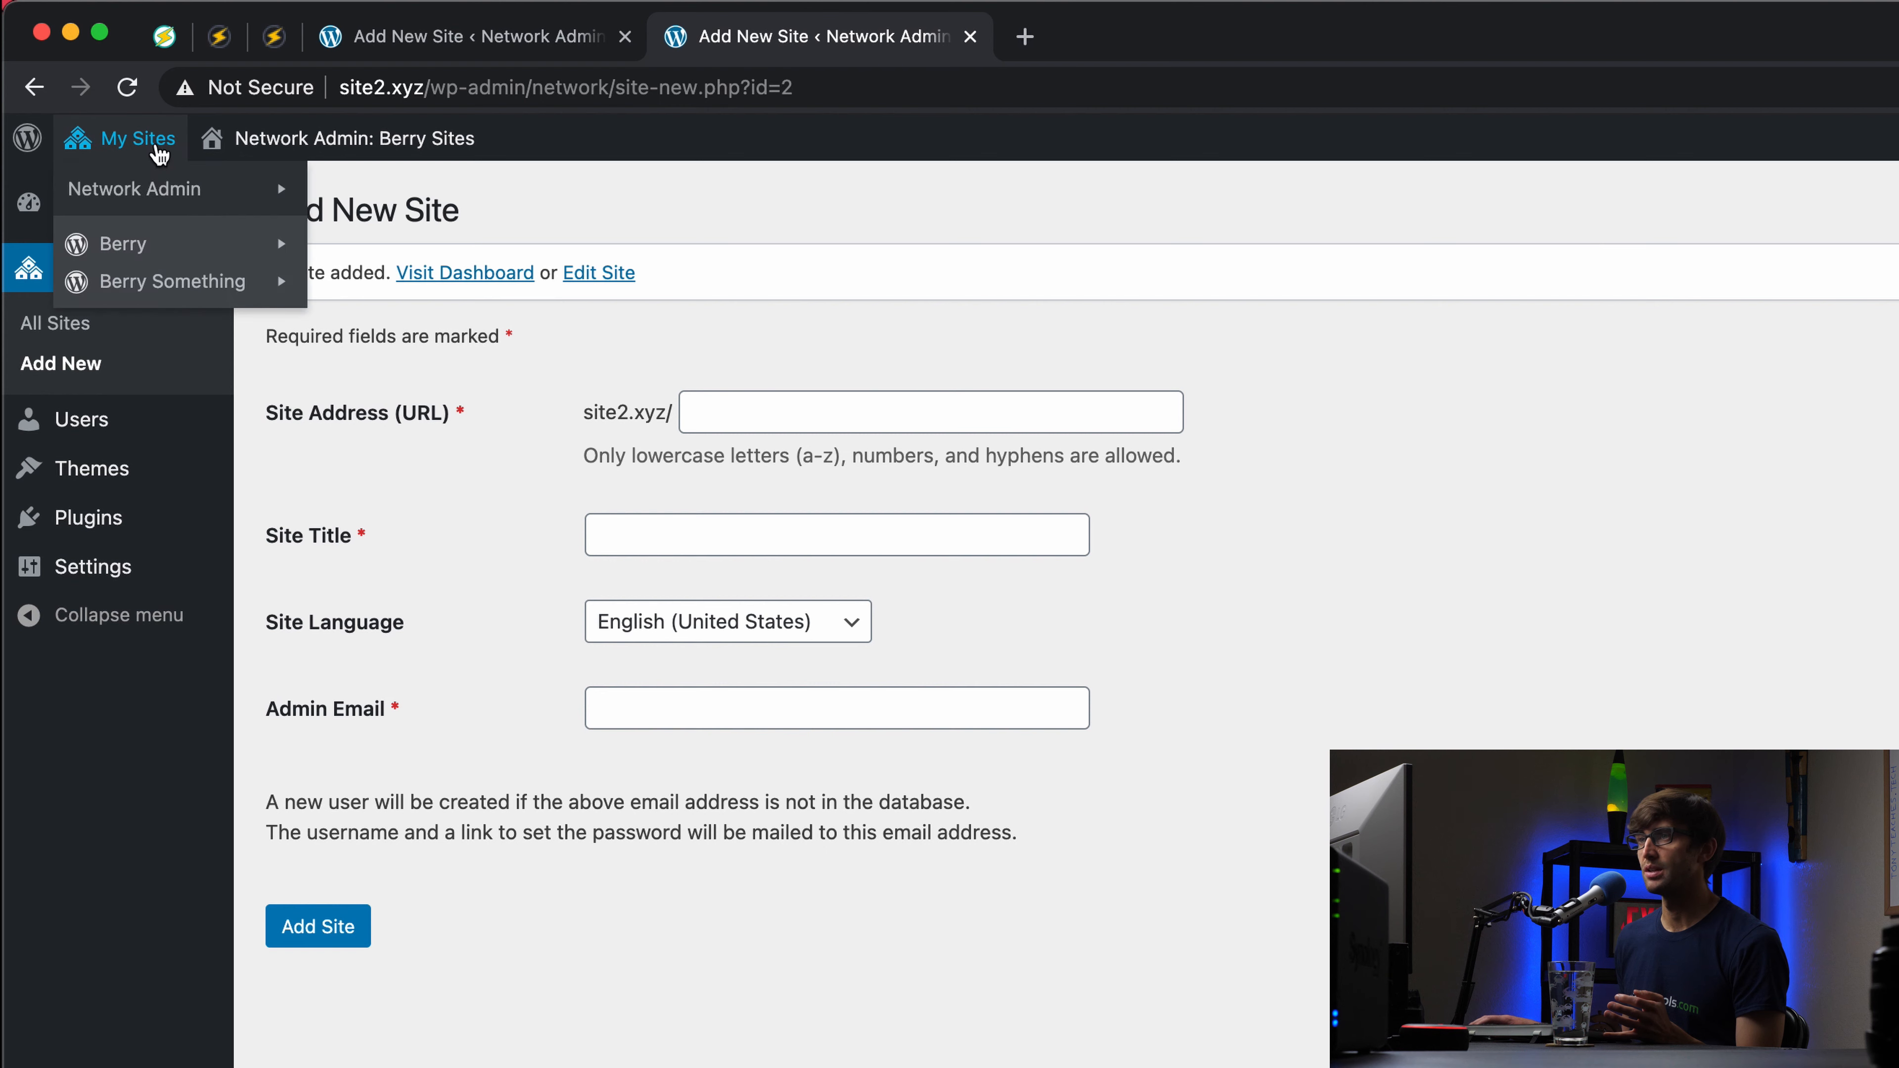
mouse_move(191, 189)
click(450, 238)
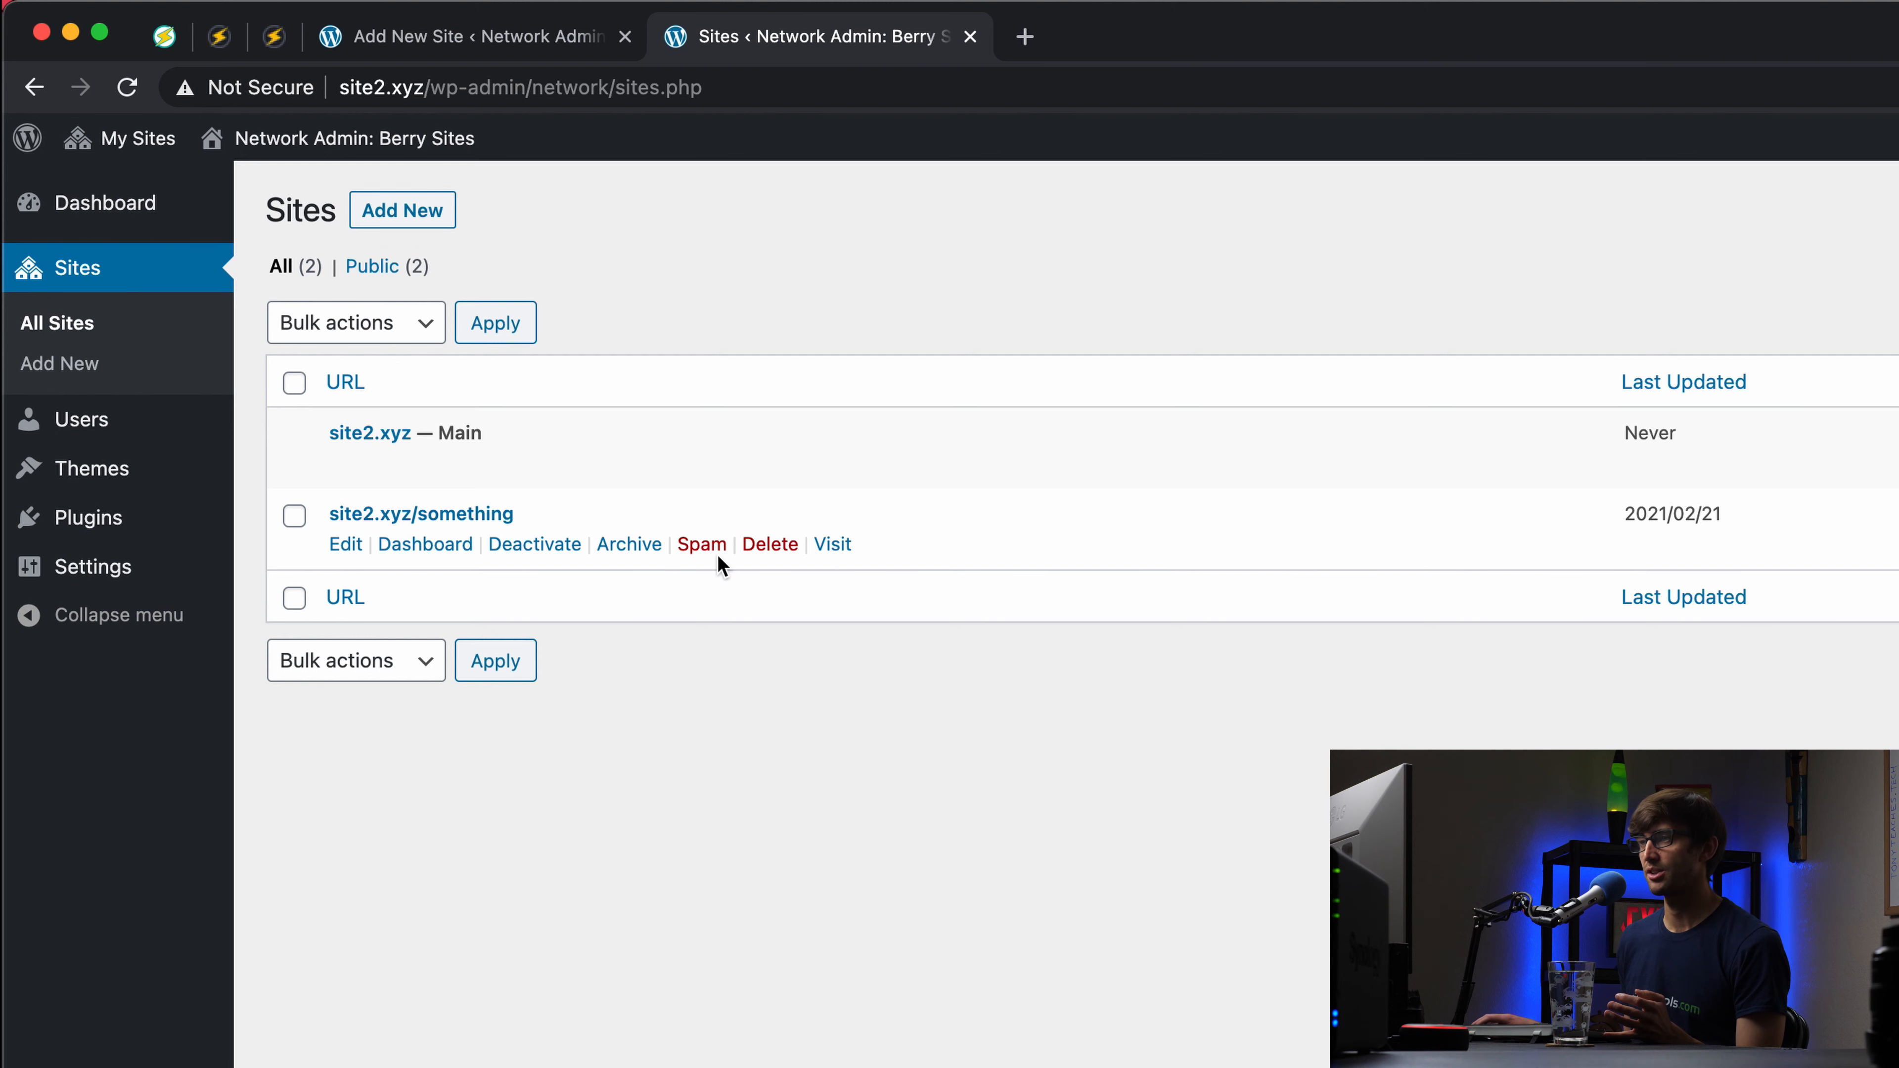
click(837, 547)
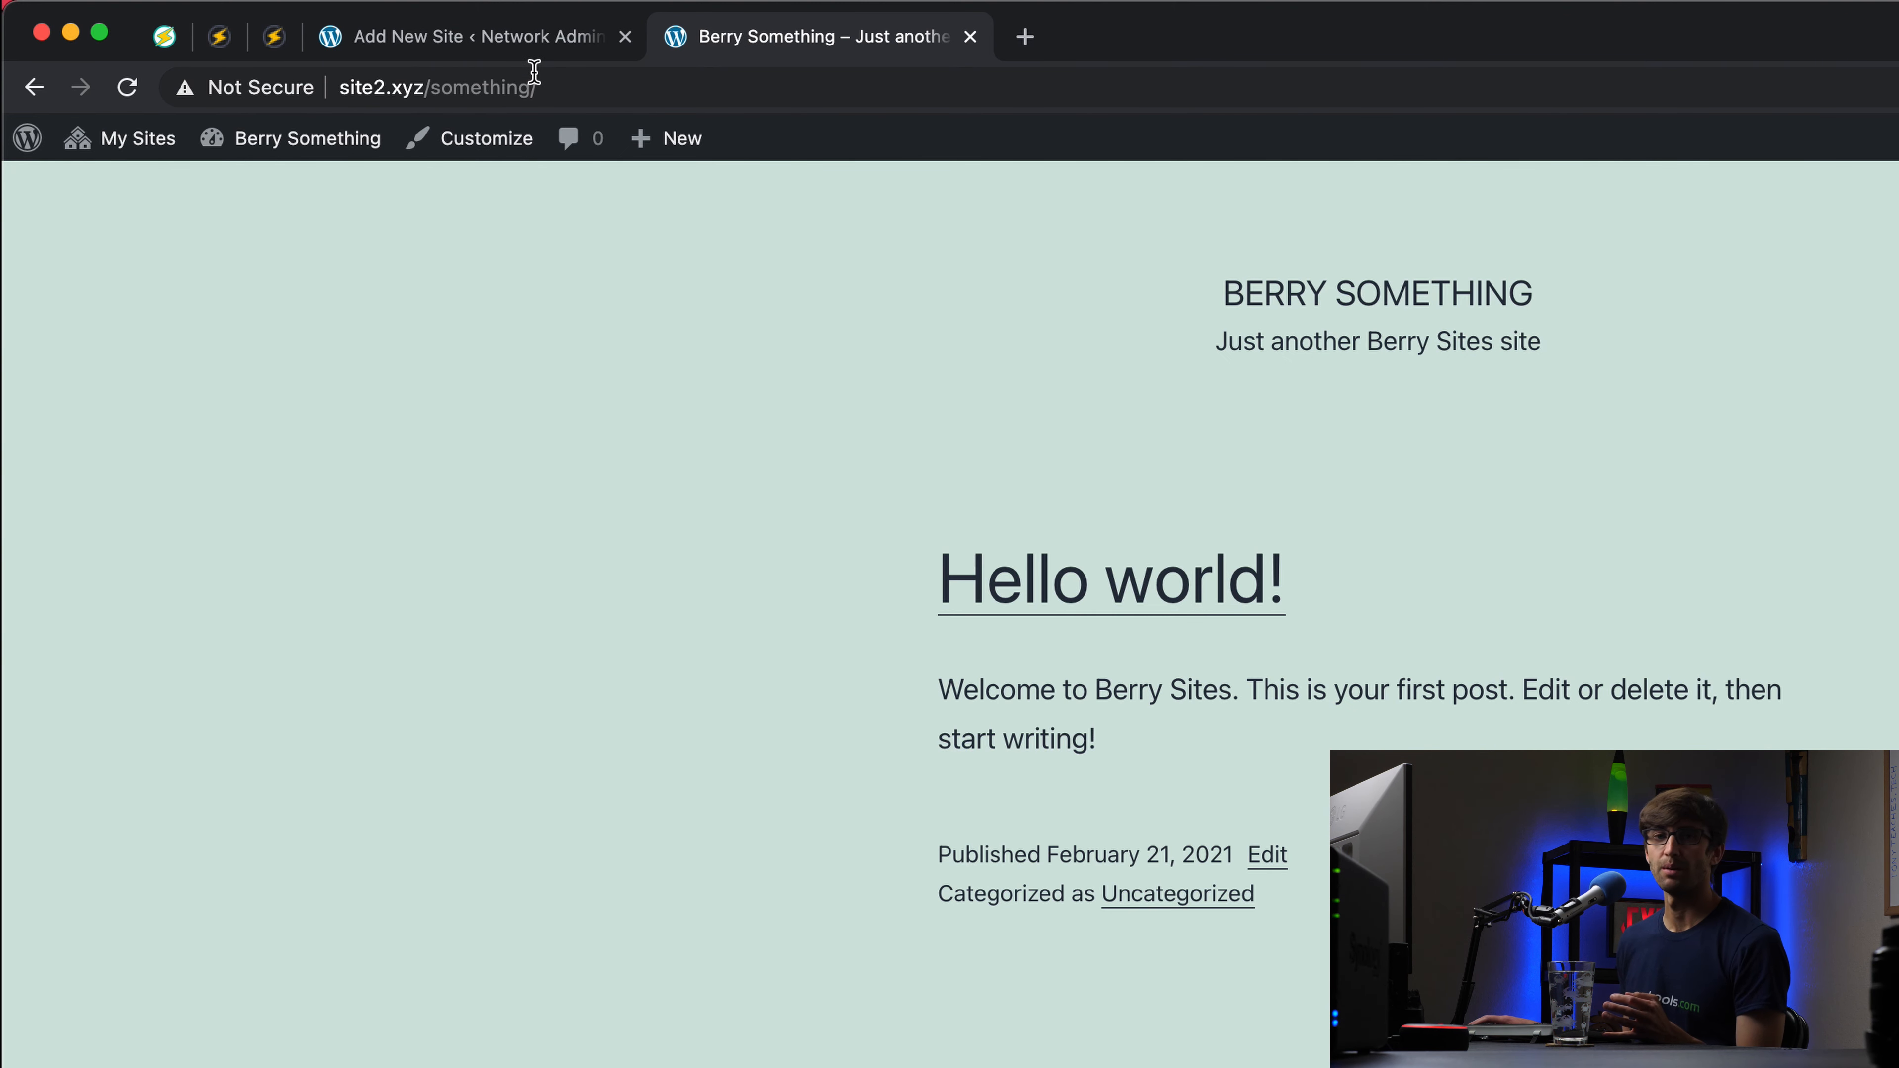
Step: In the Grape add-site form, enter 'something', title 'Something Grape', the admin's e-mail, and add the site
click(544, 52)
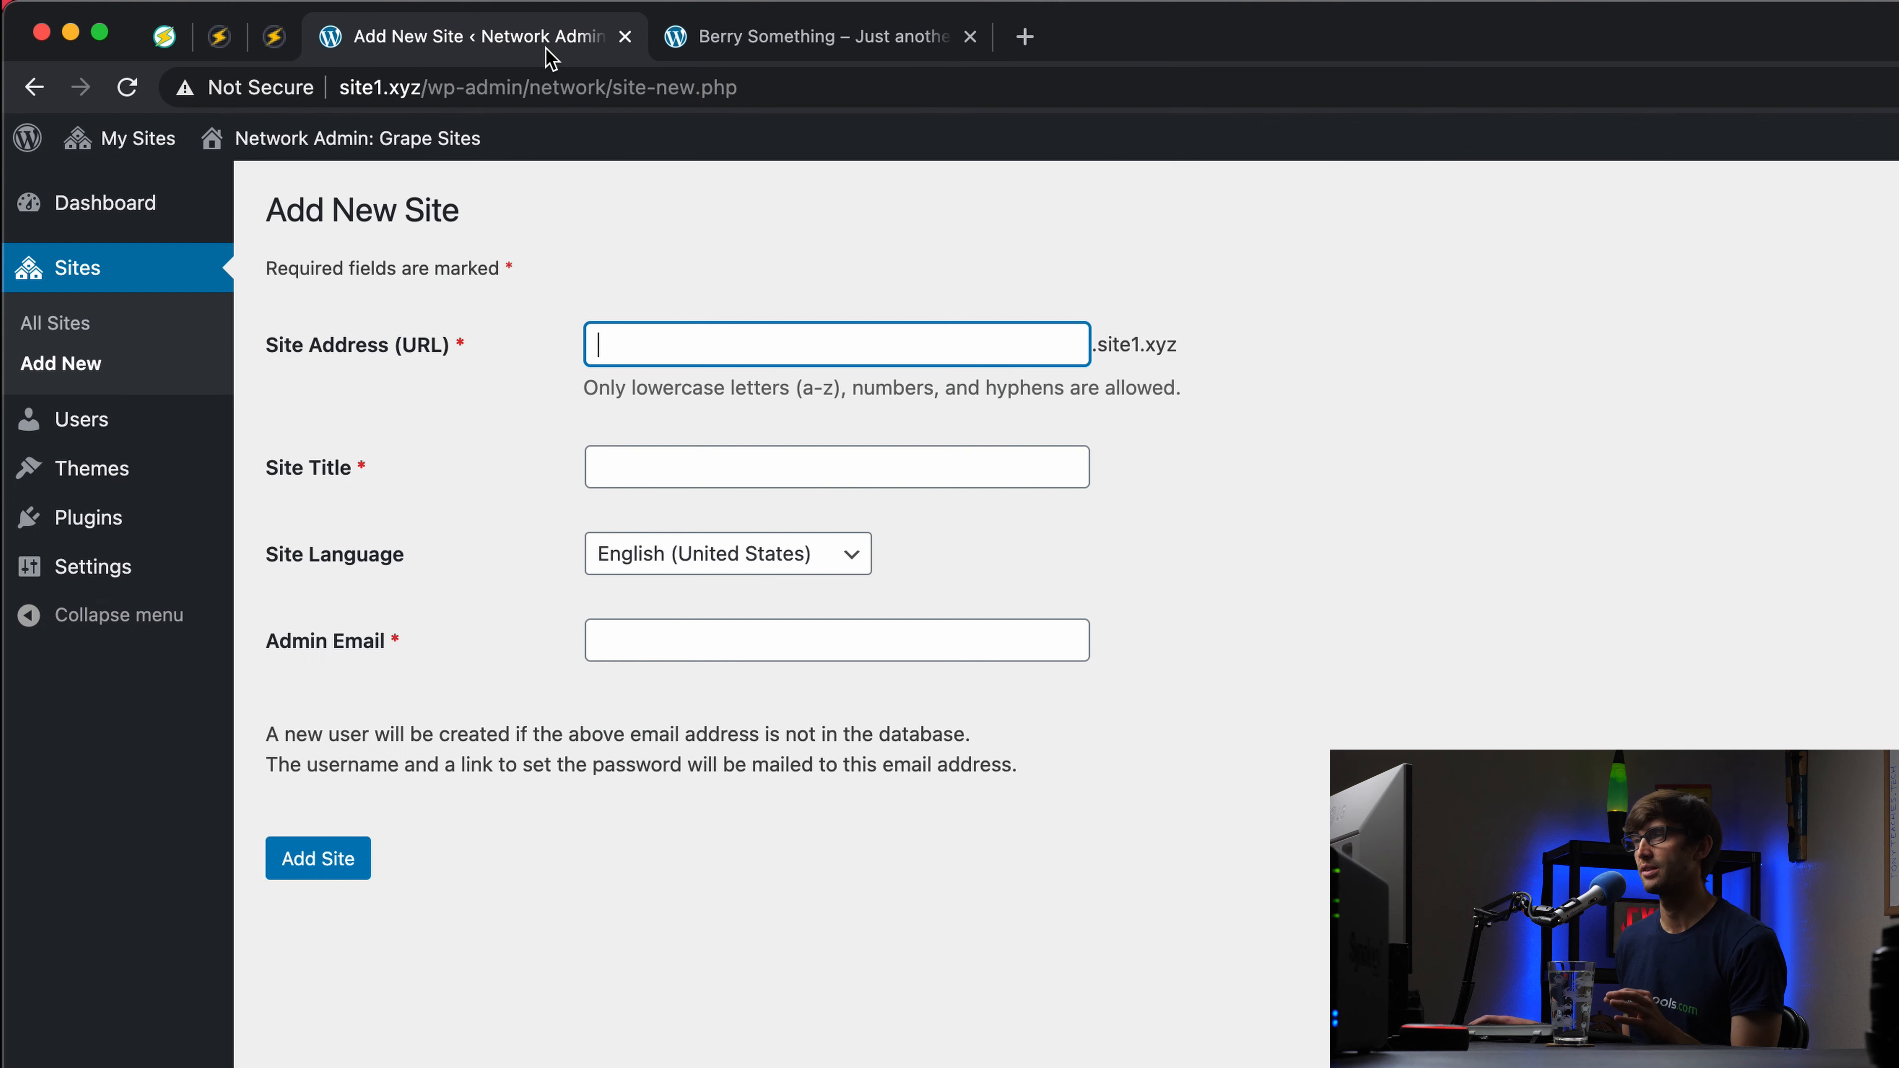
text(some)
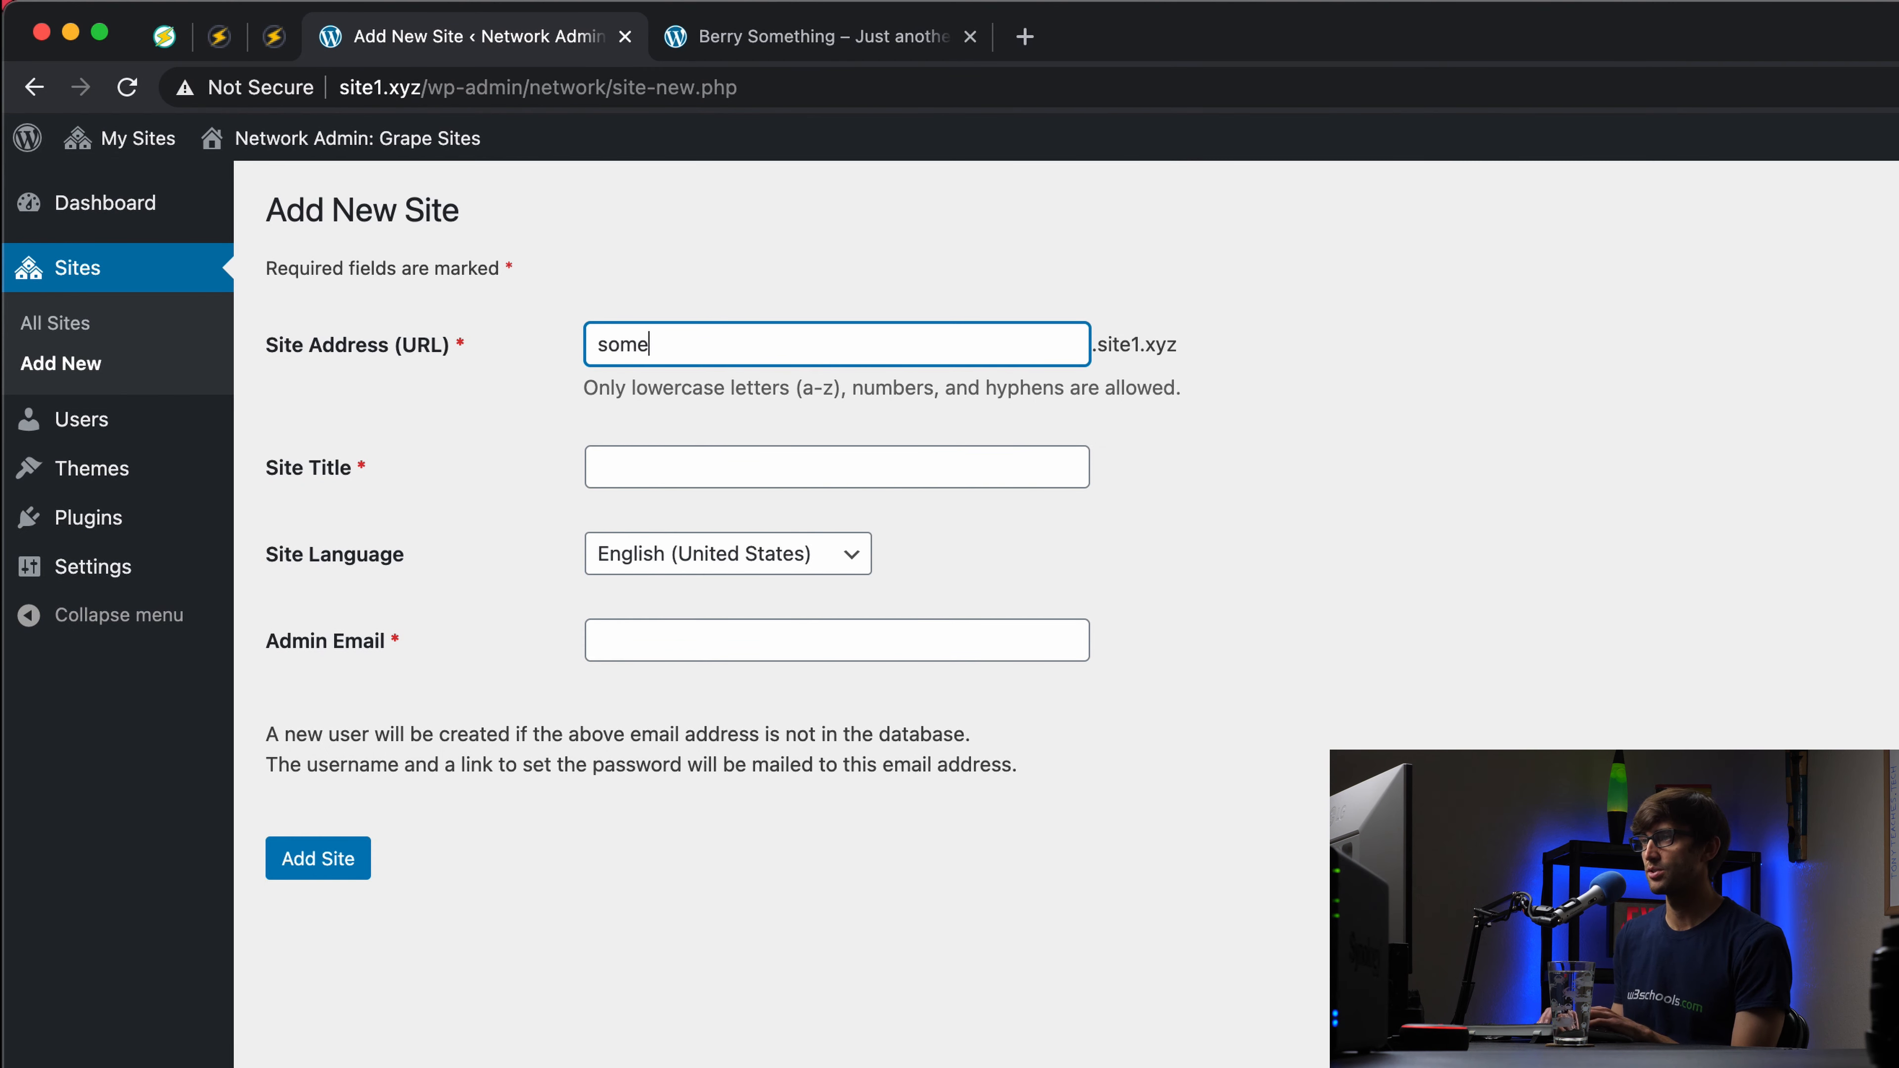
text(thing)
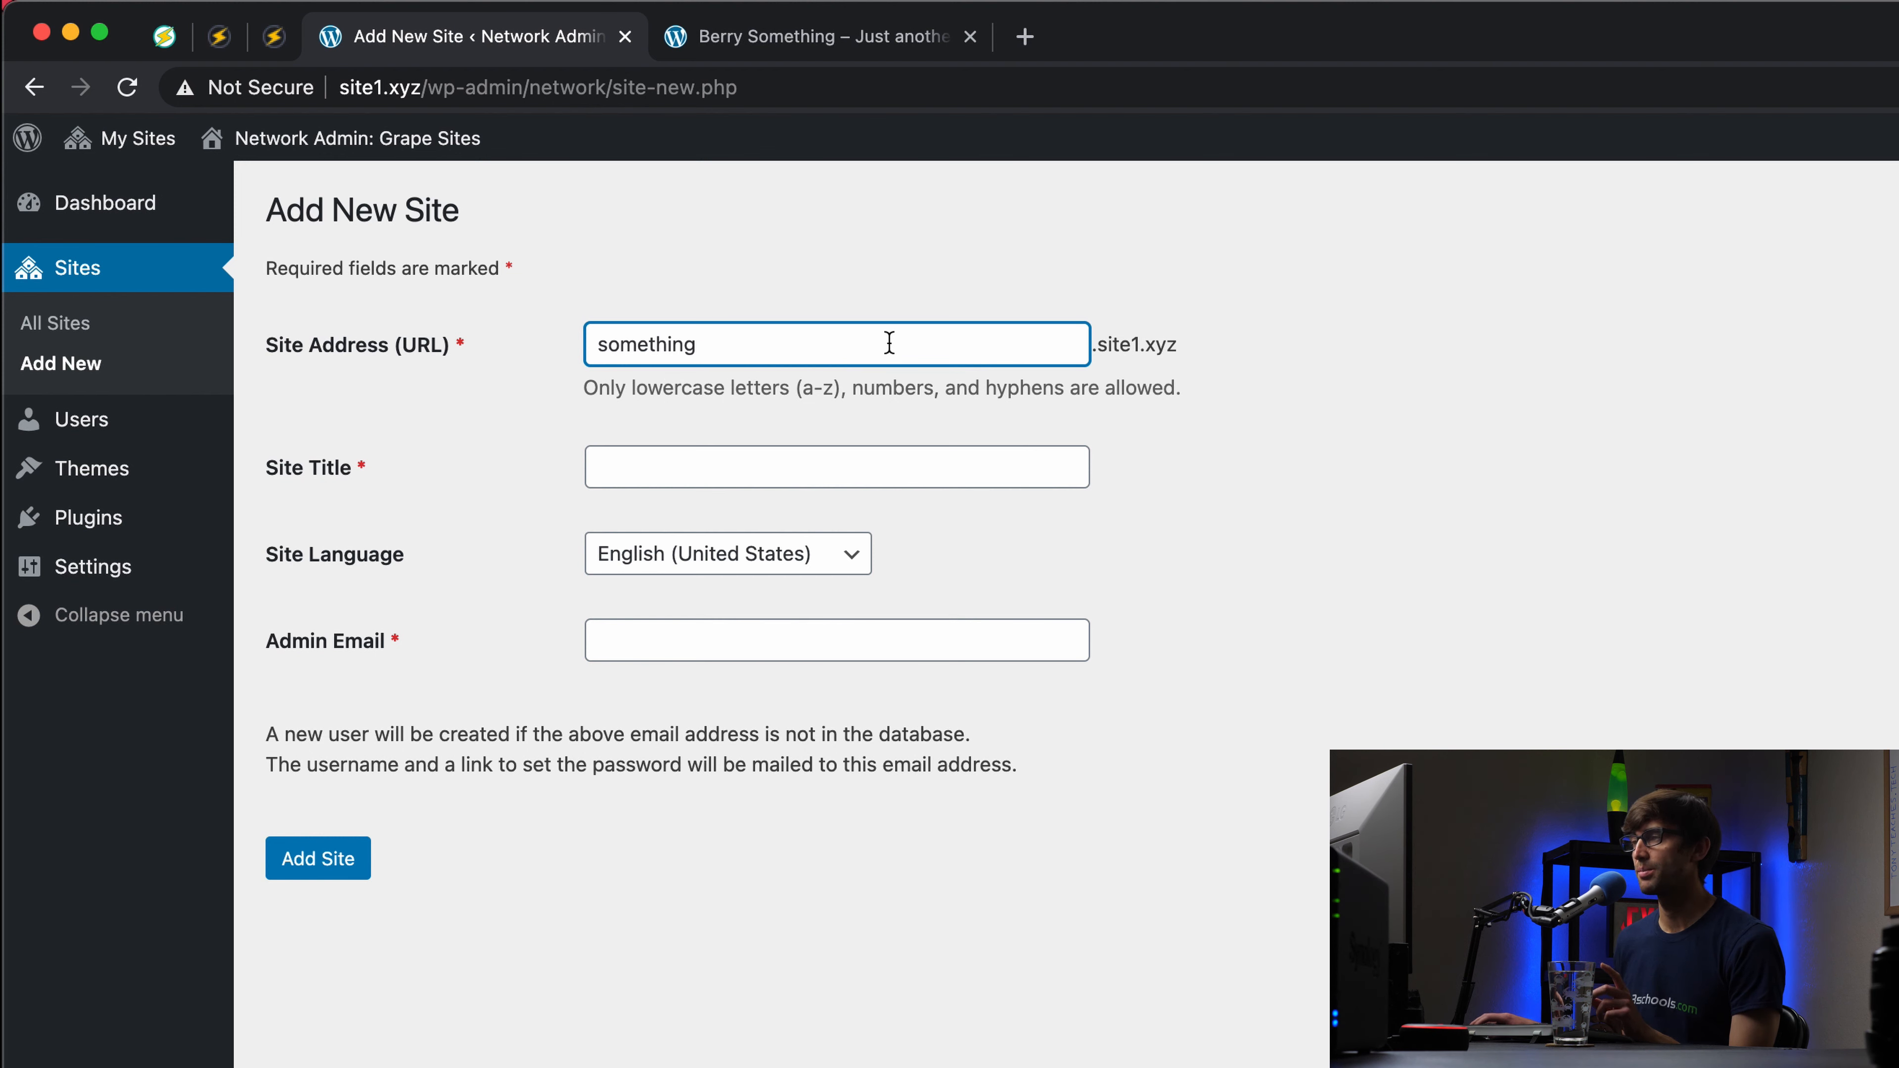
click(1008, 458)
text(Something Grape)
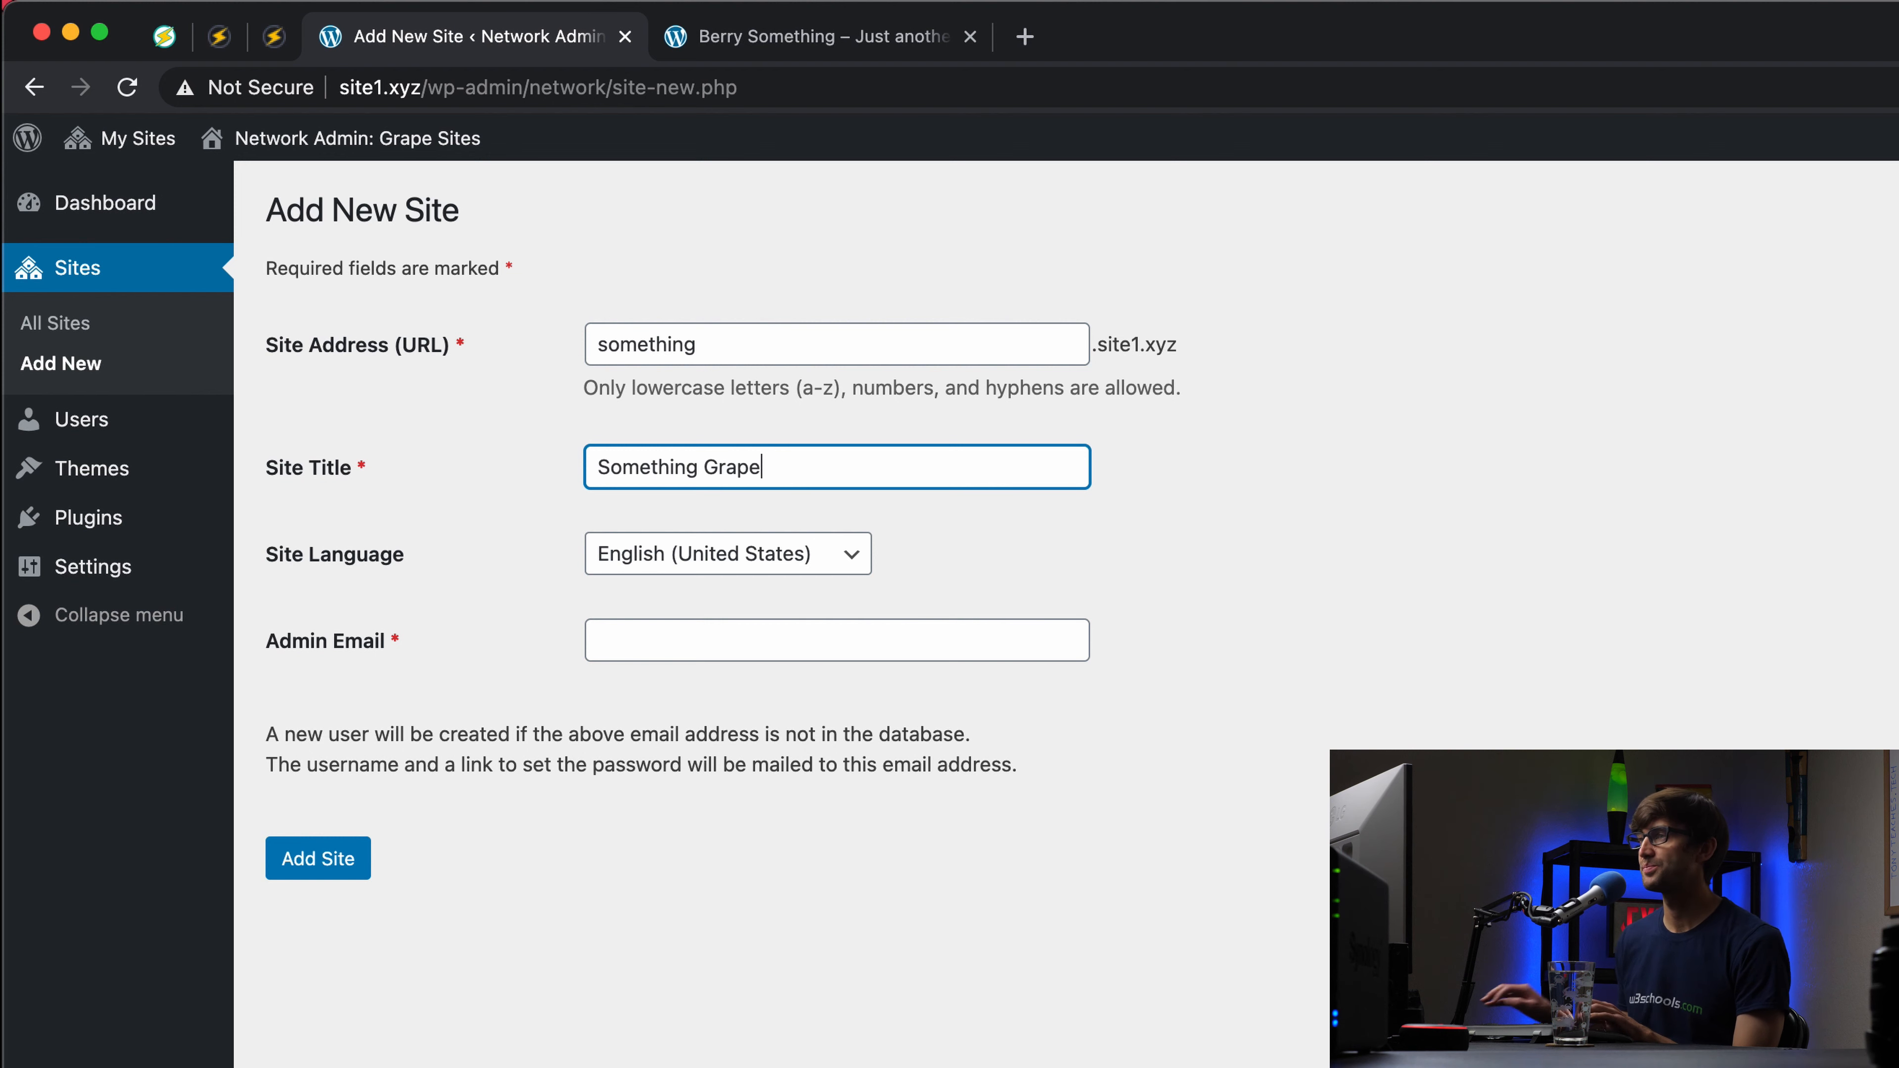
click(694, 649)
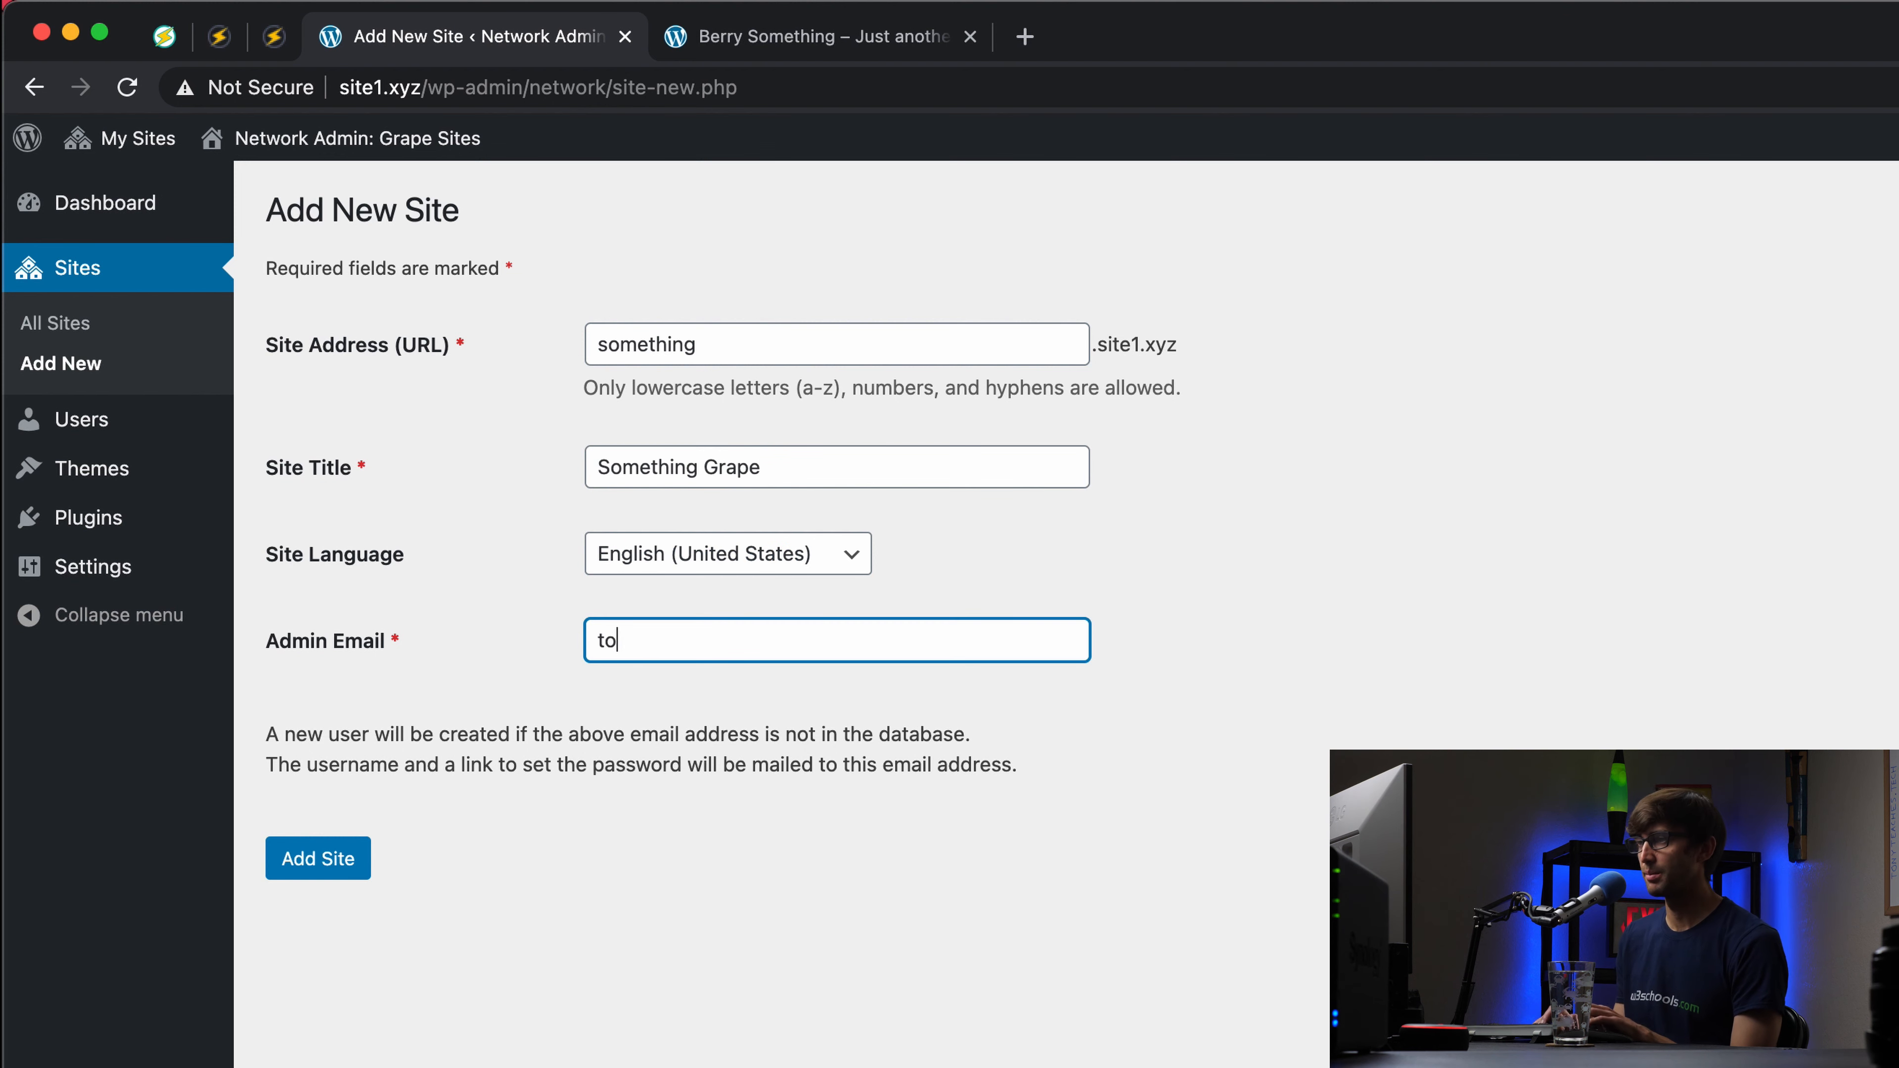
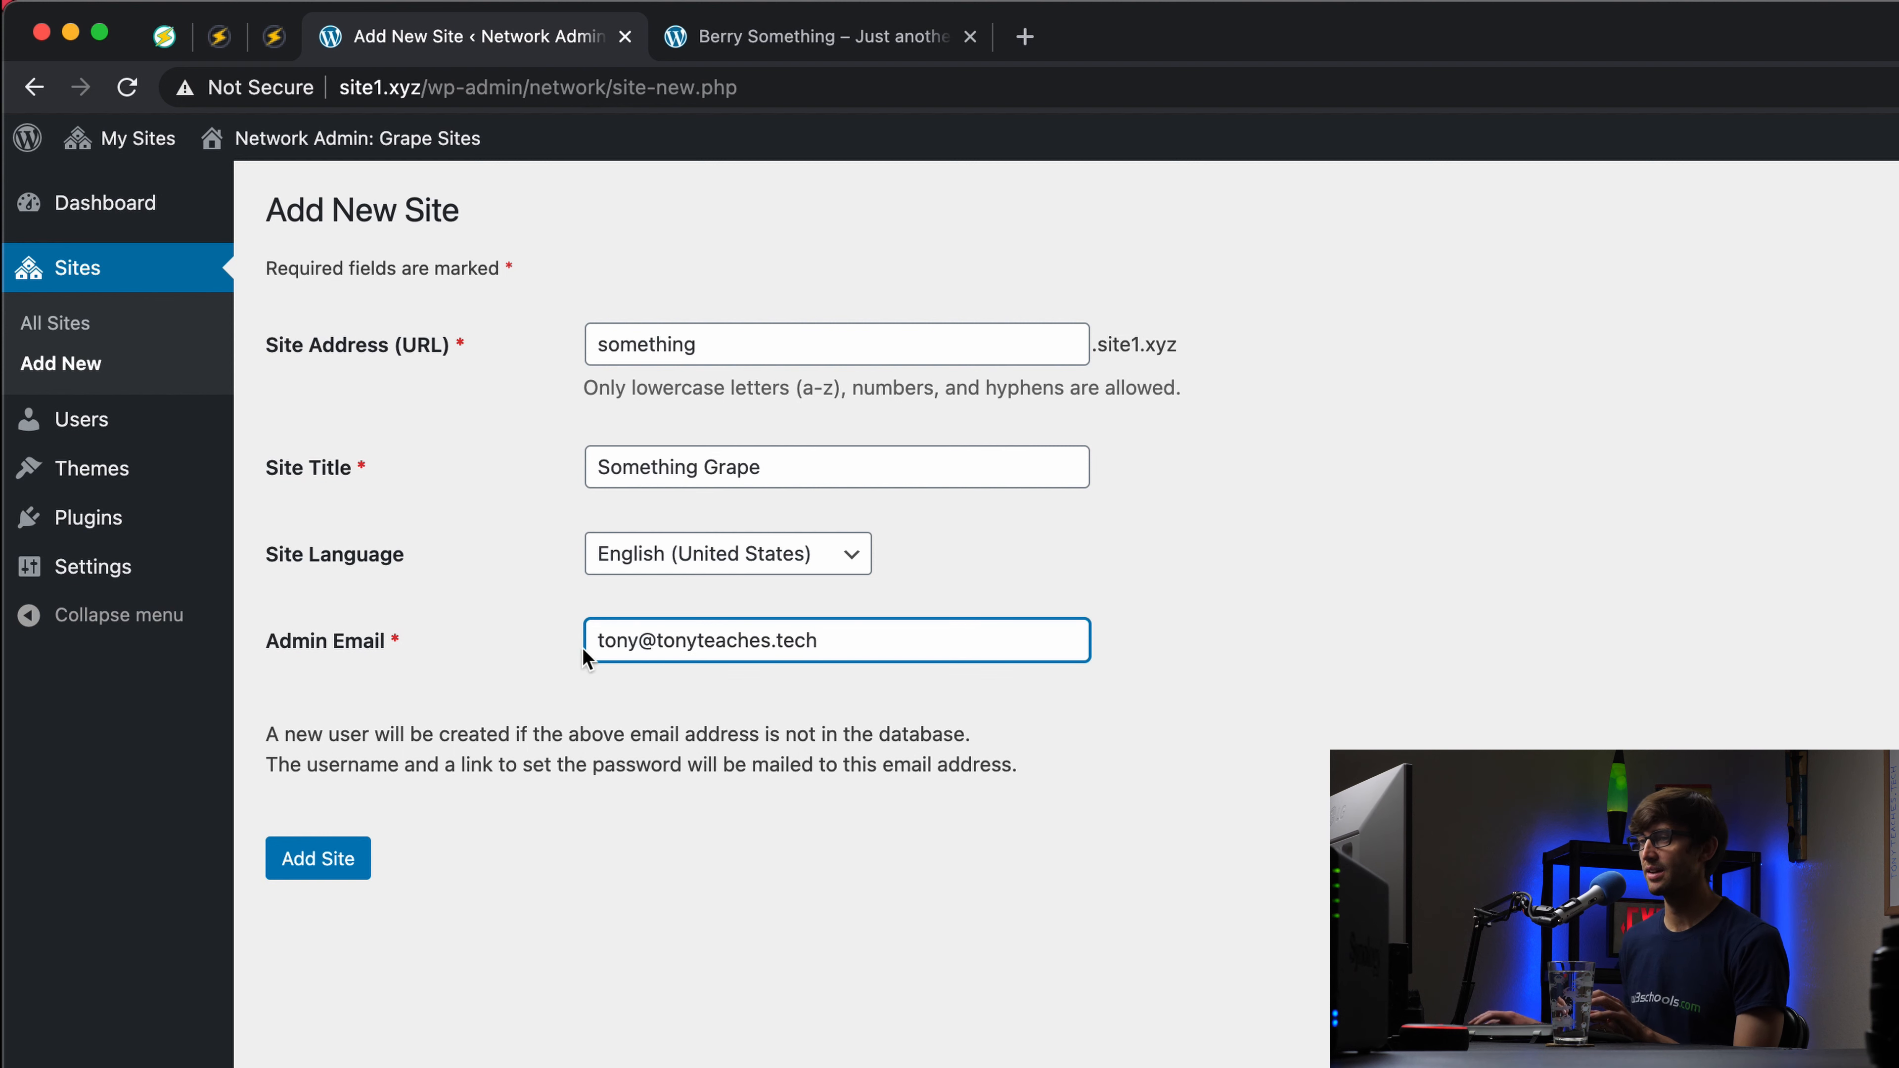
click(336, 858)
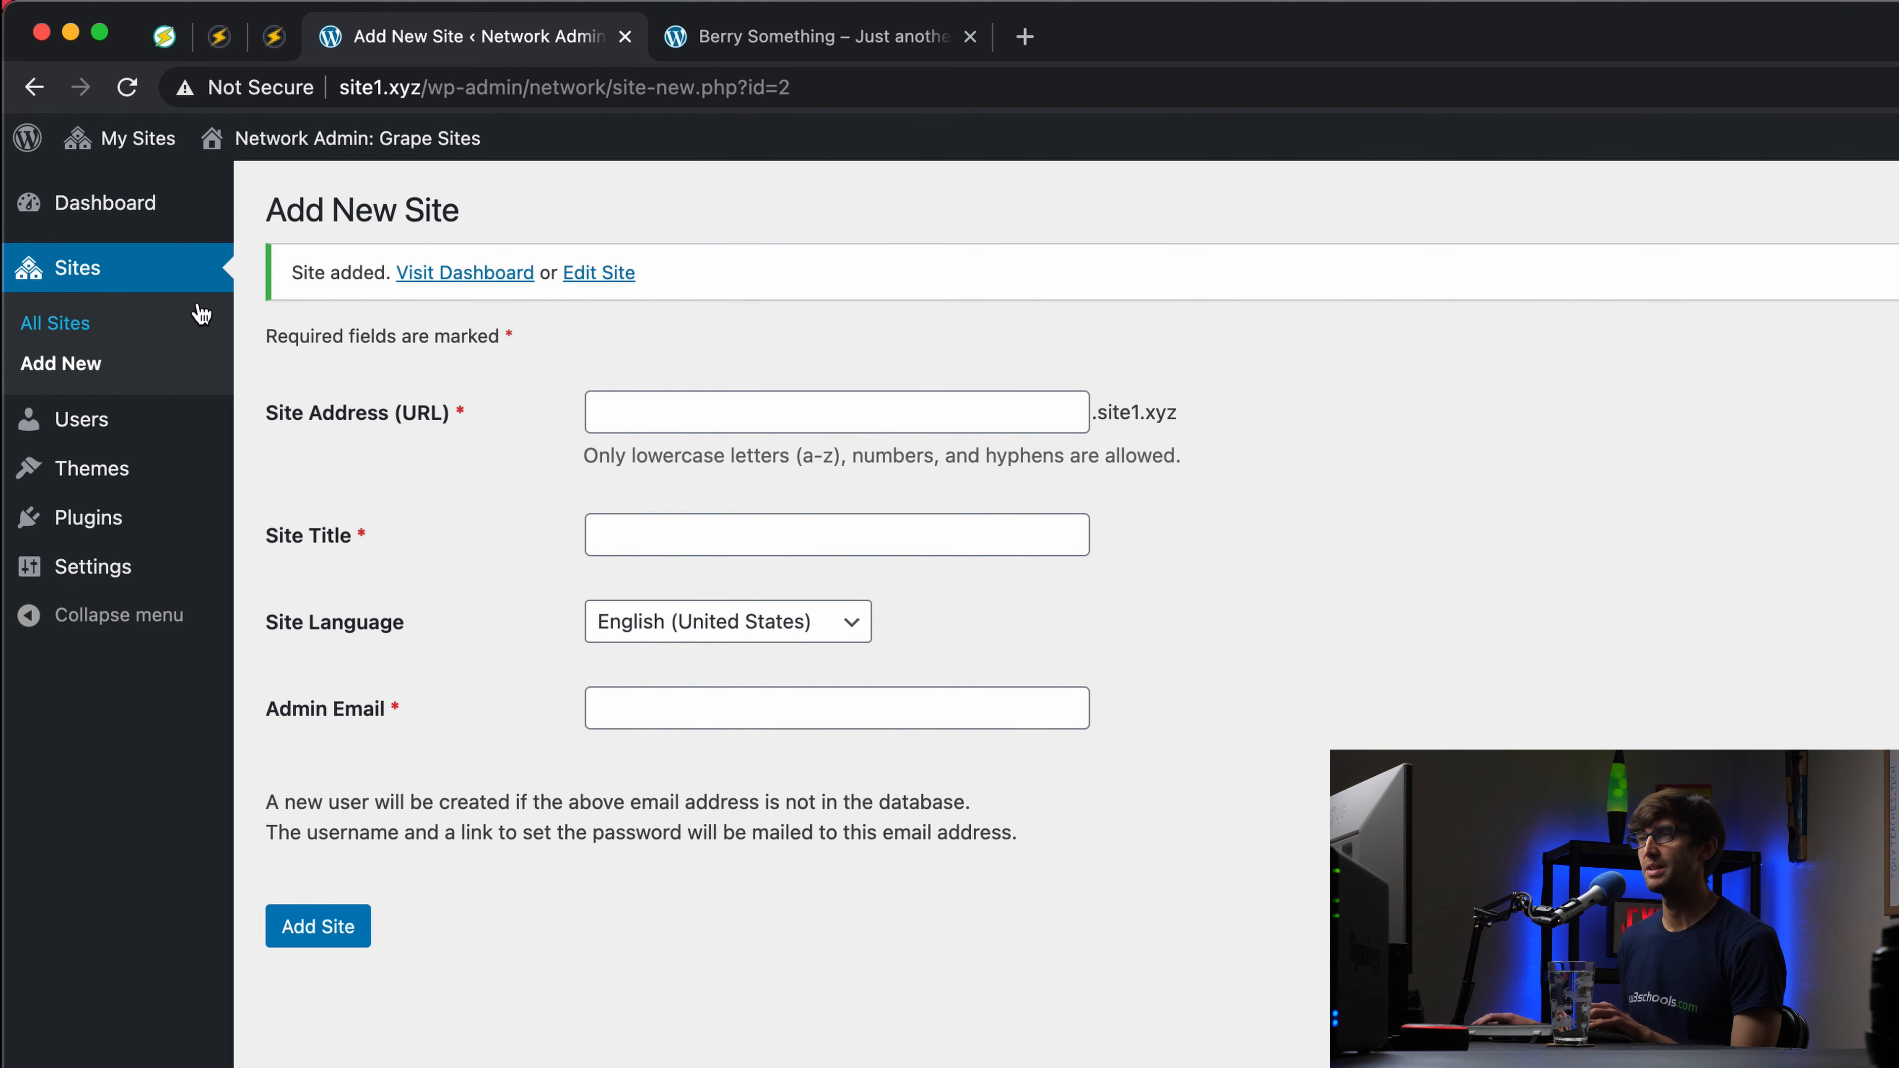
mouse_move(128, 140)
mouse_move(152, 195)
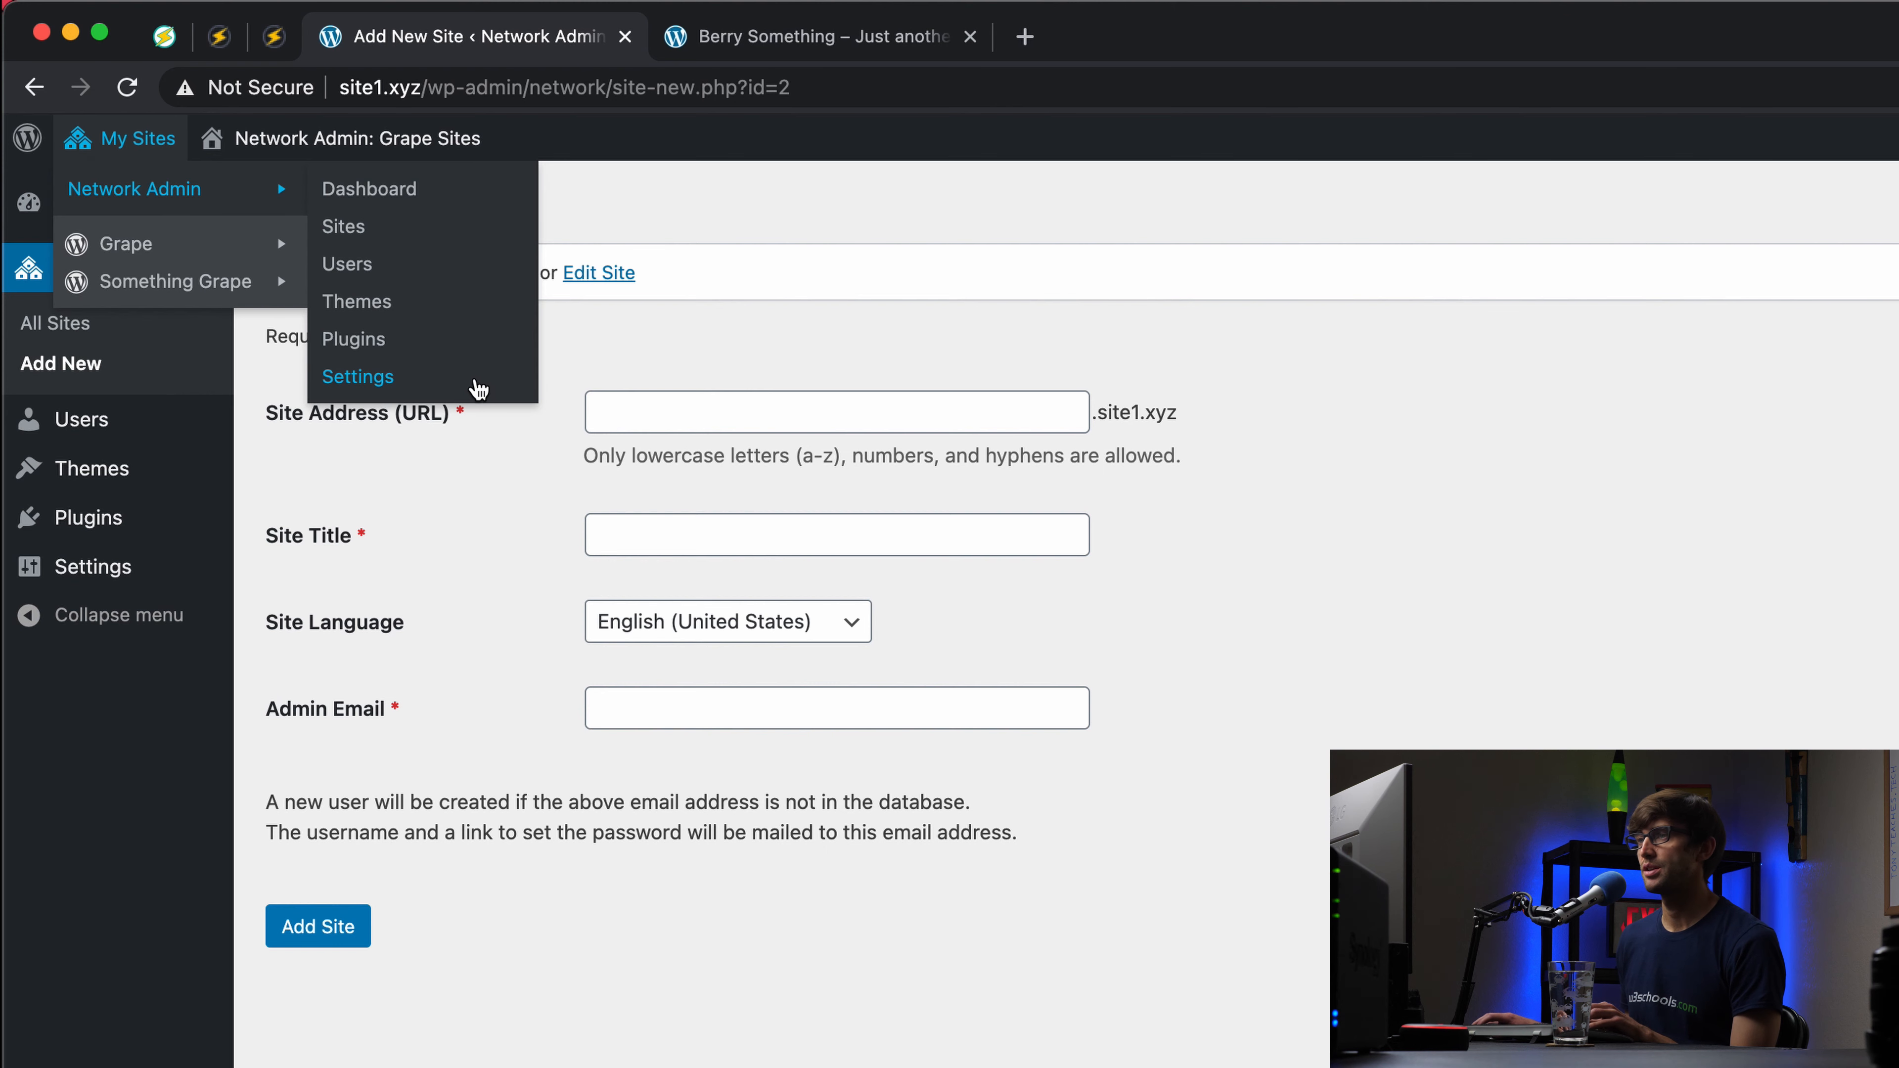
Step: Visit something.site1.xyz from the Grape network's Sites list, which returns 404 Not Found
click(396, 225)
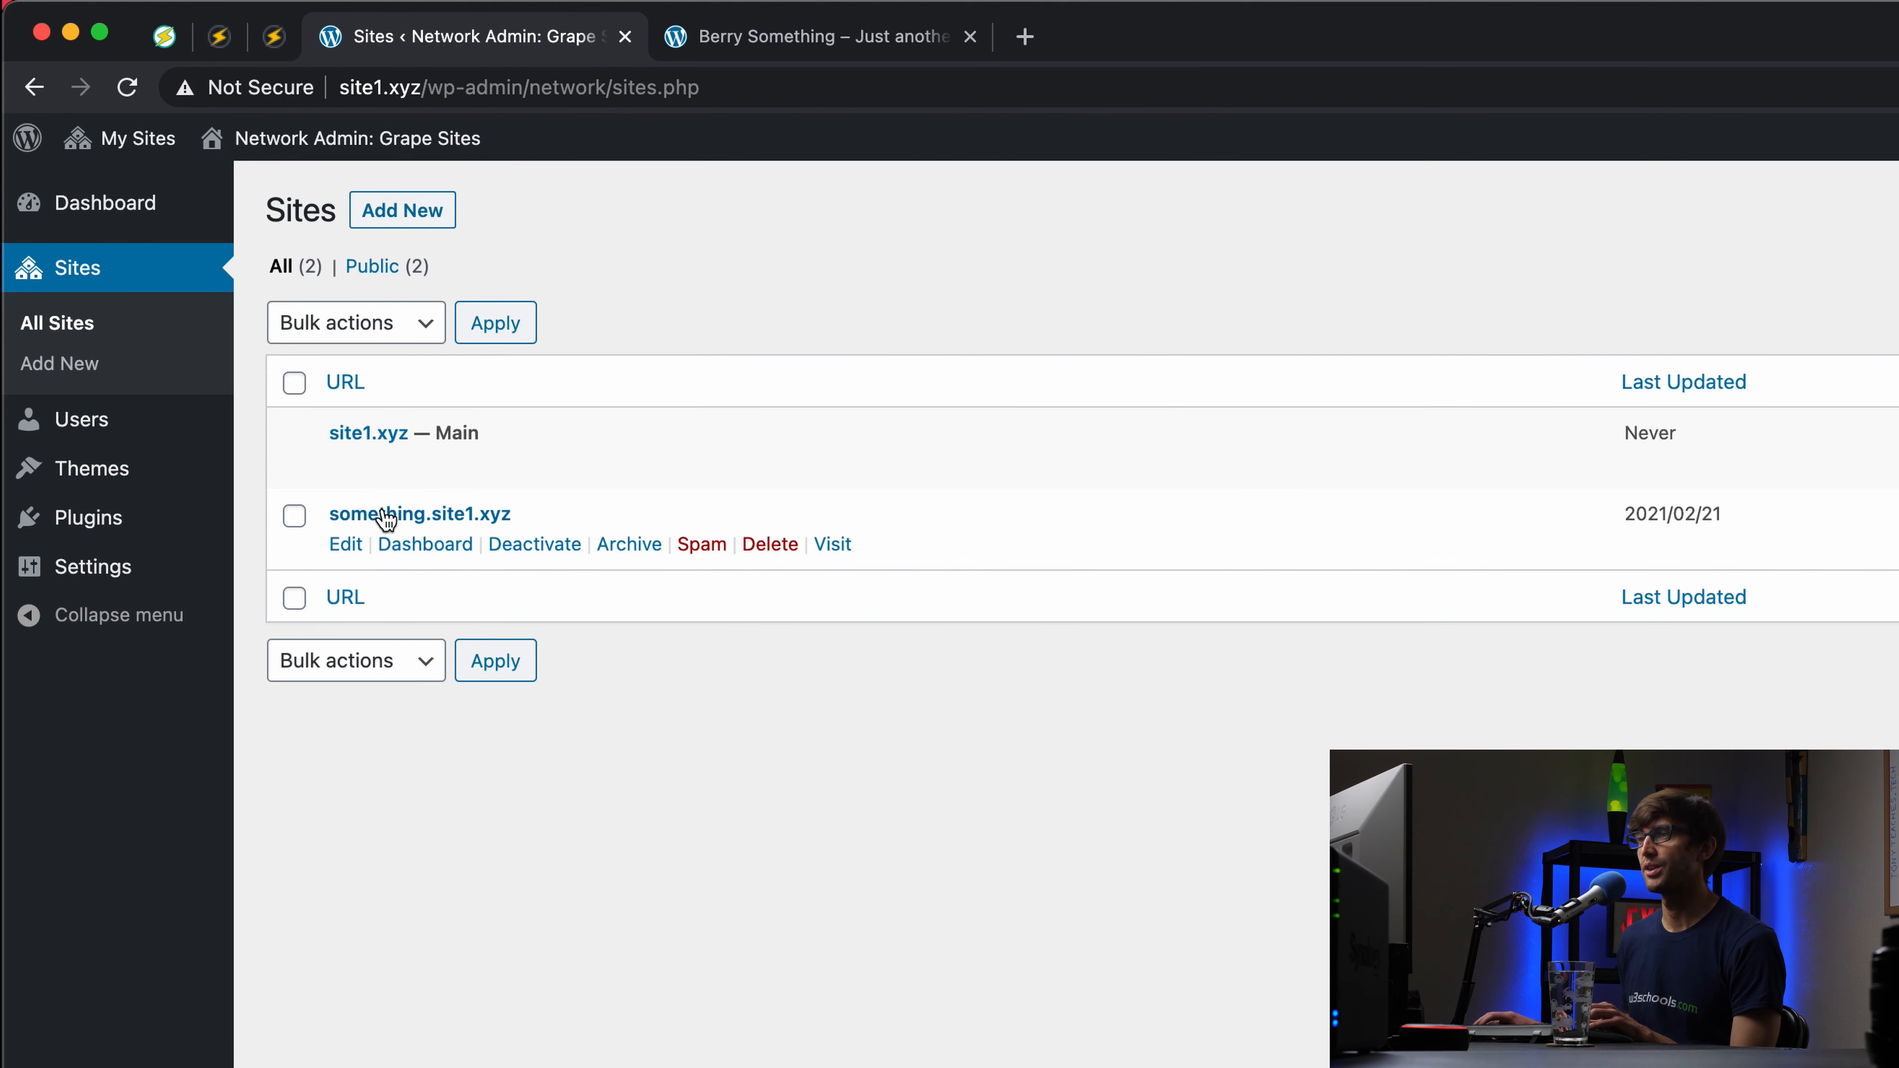
click(830, 546)
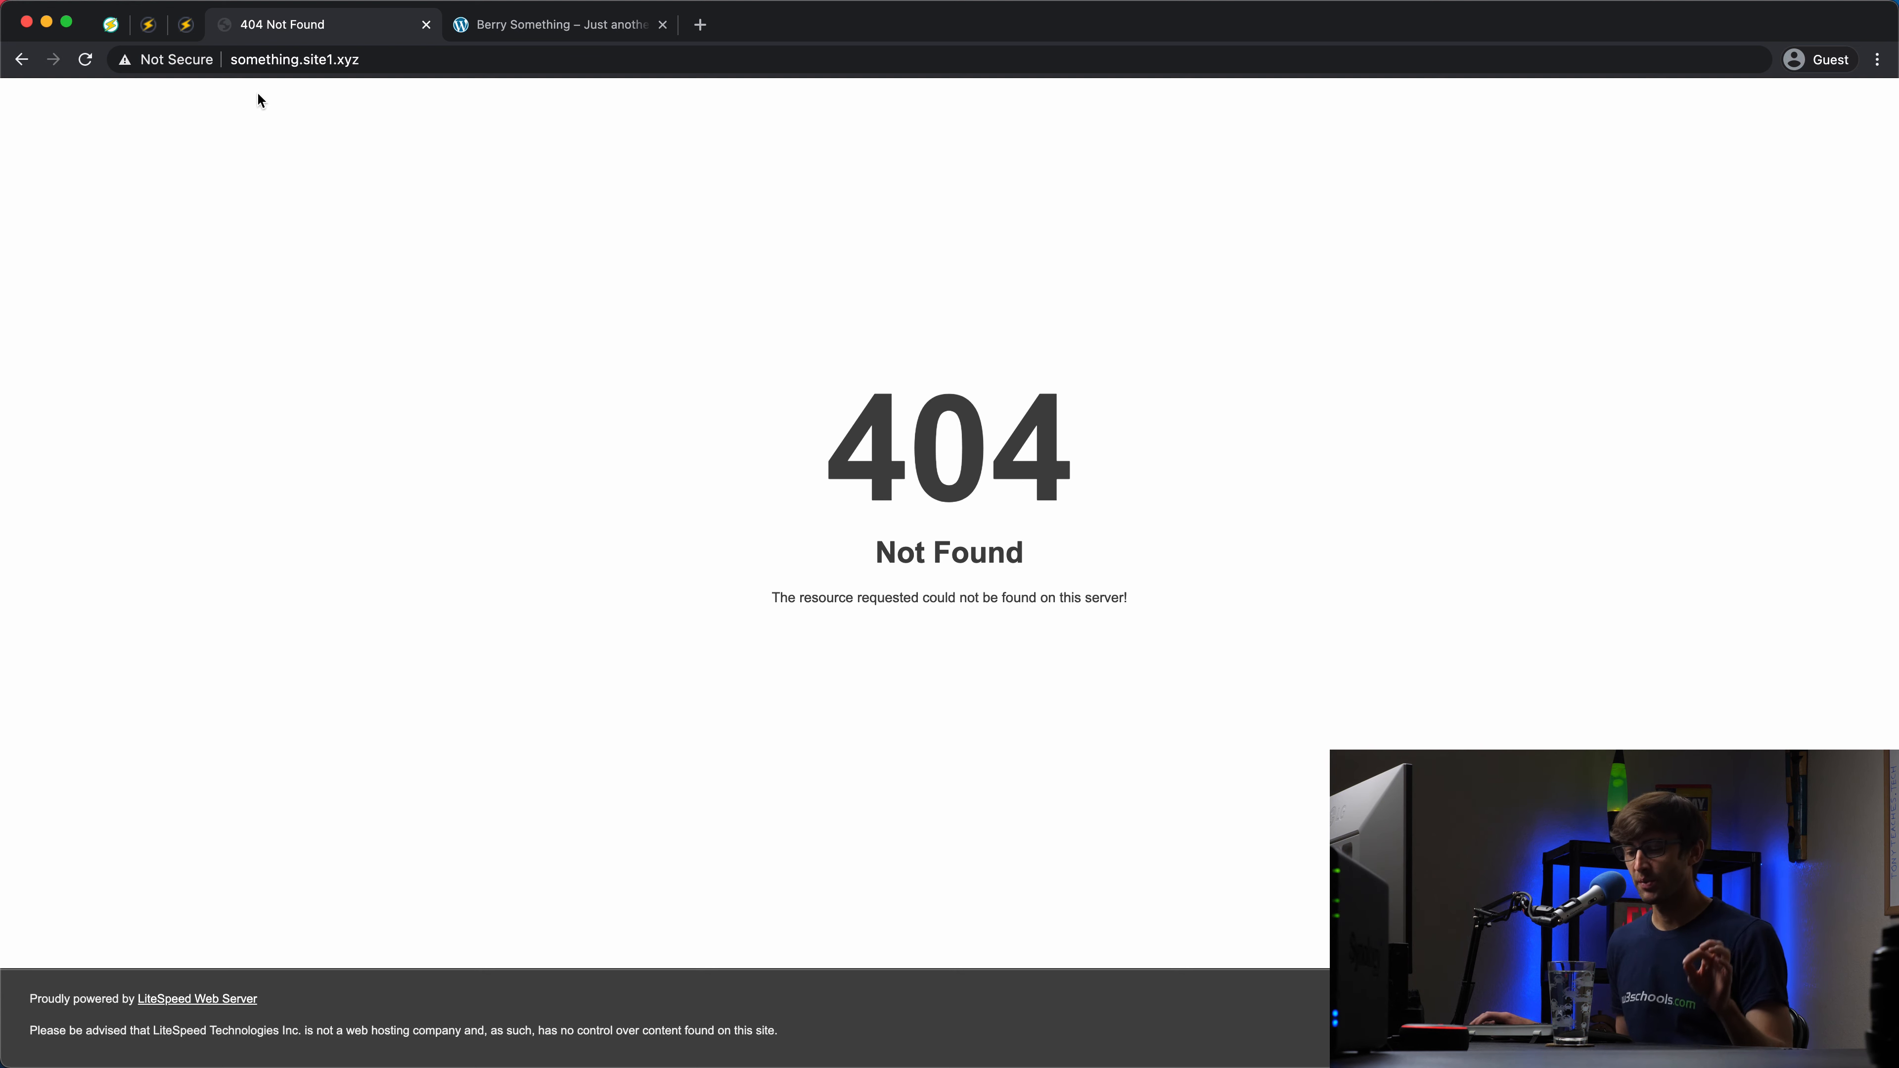
Step: View the OpenLiteSpeed Listeners summary: Default on 8088, wordpress on 80, wordpressssl on 443
click(147, 23)
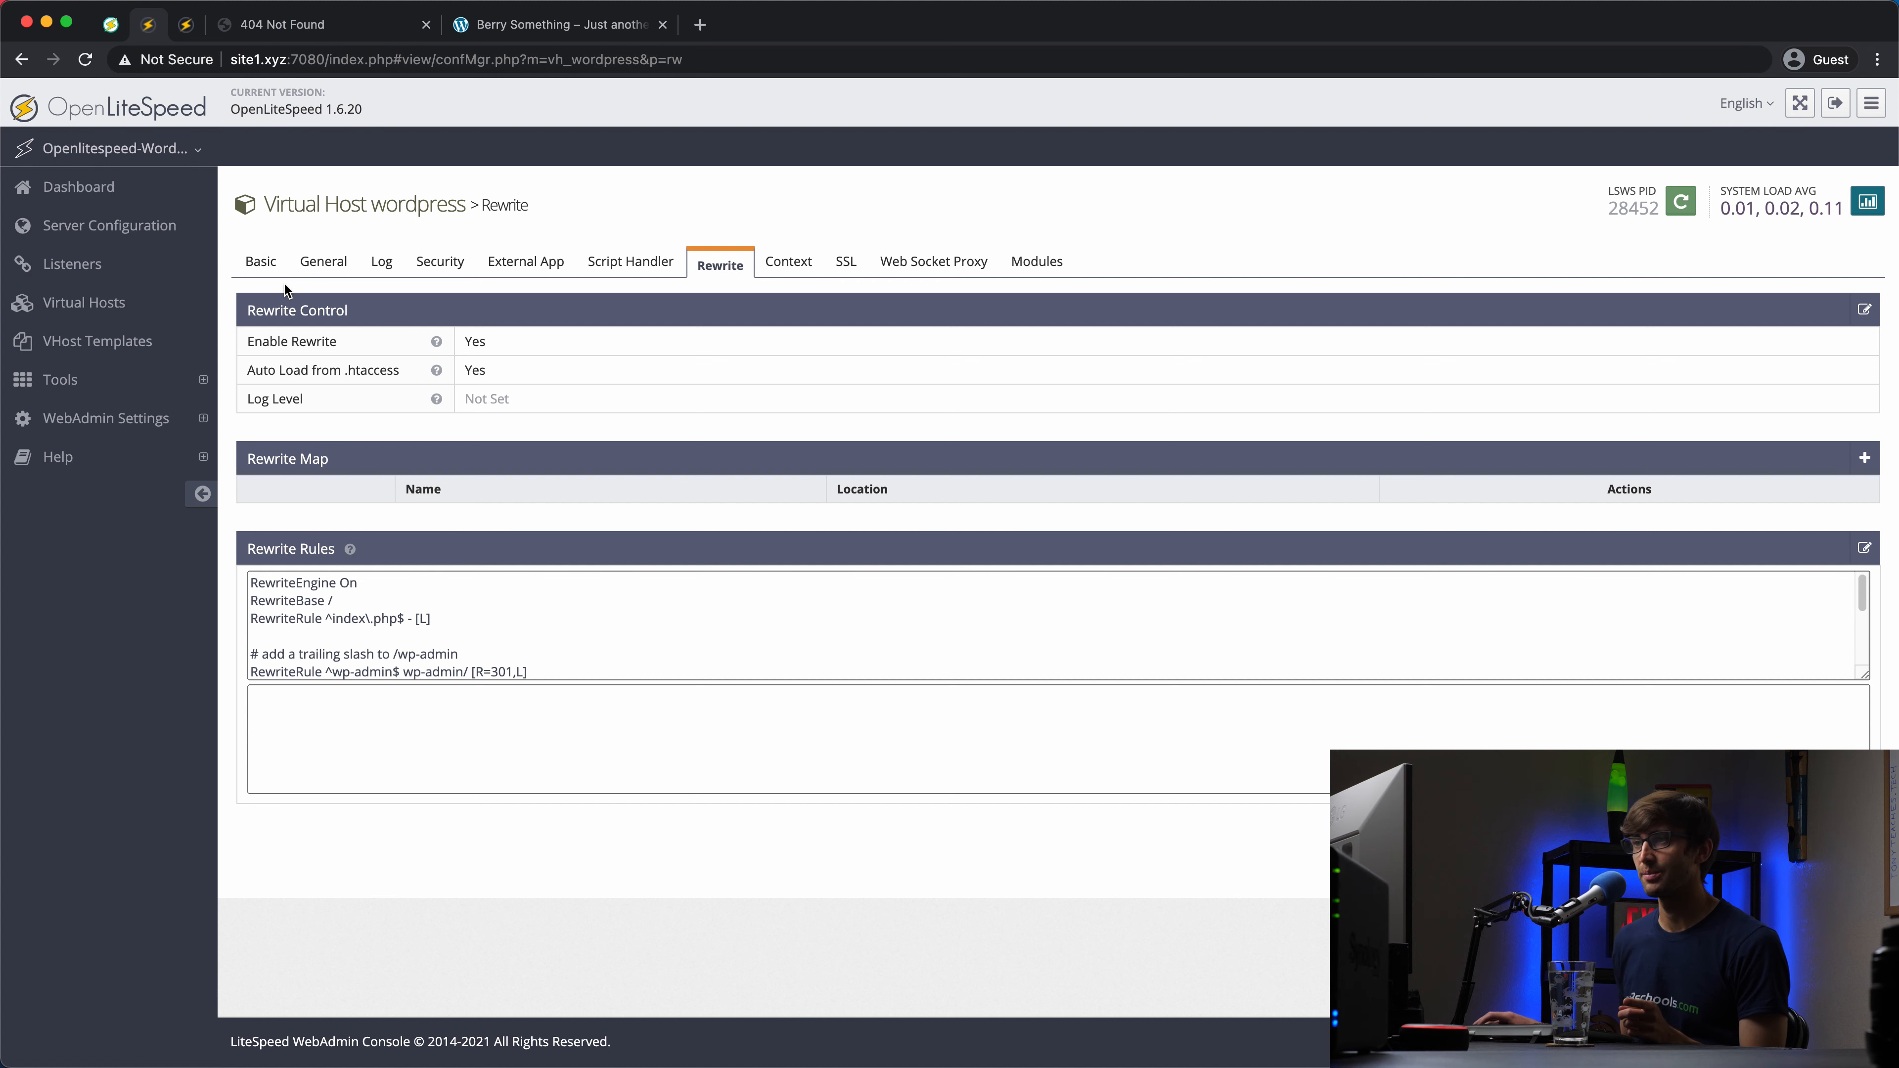
click(147, 263)
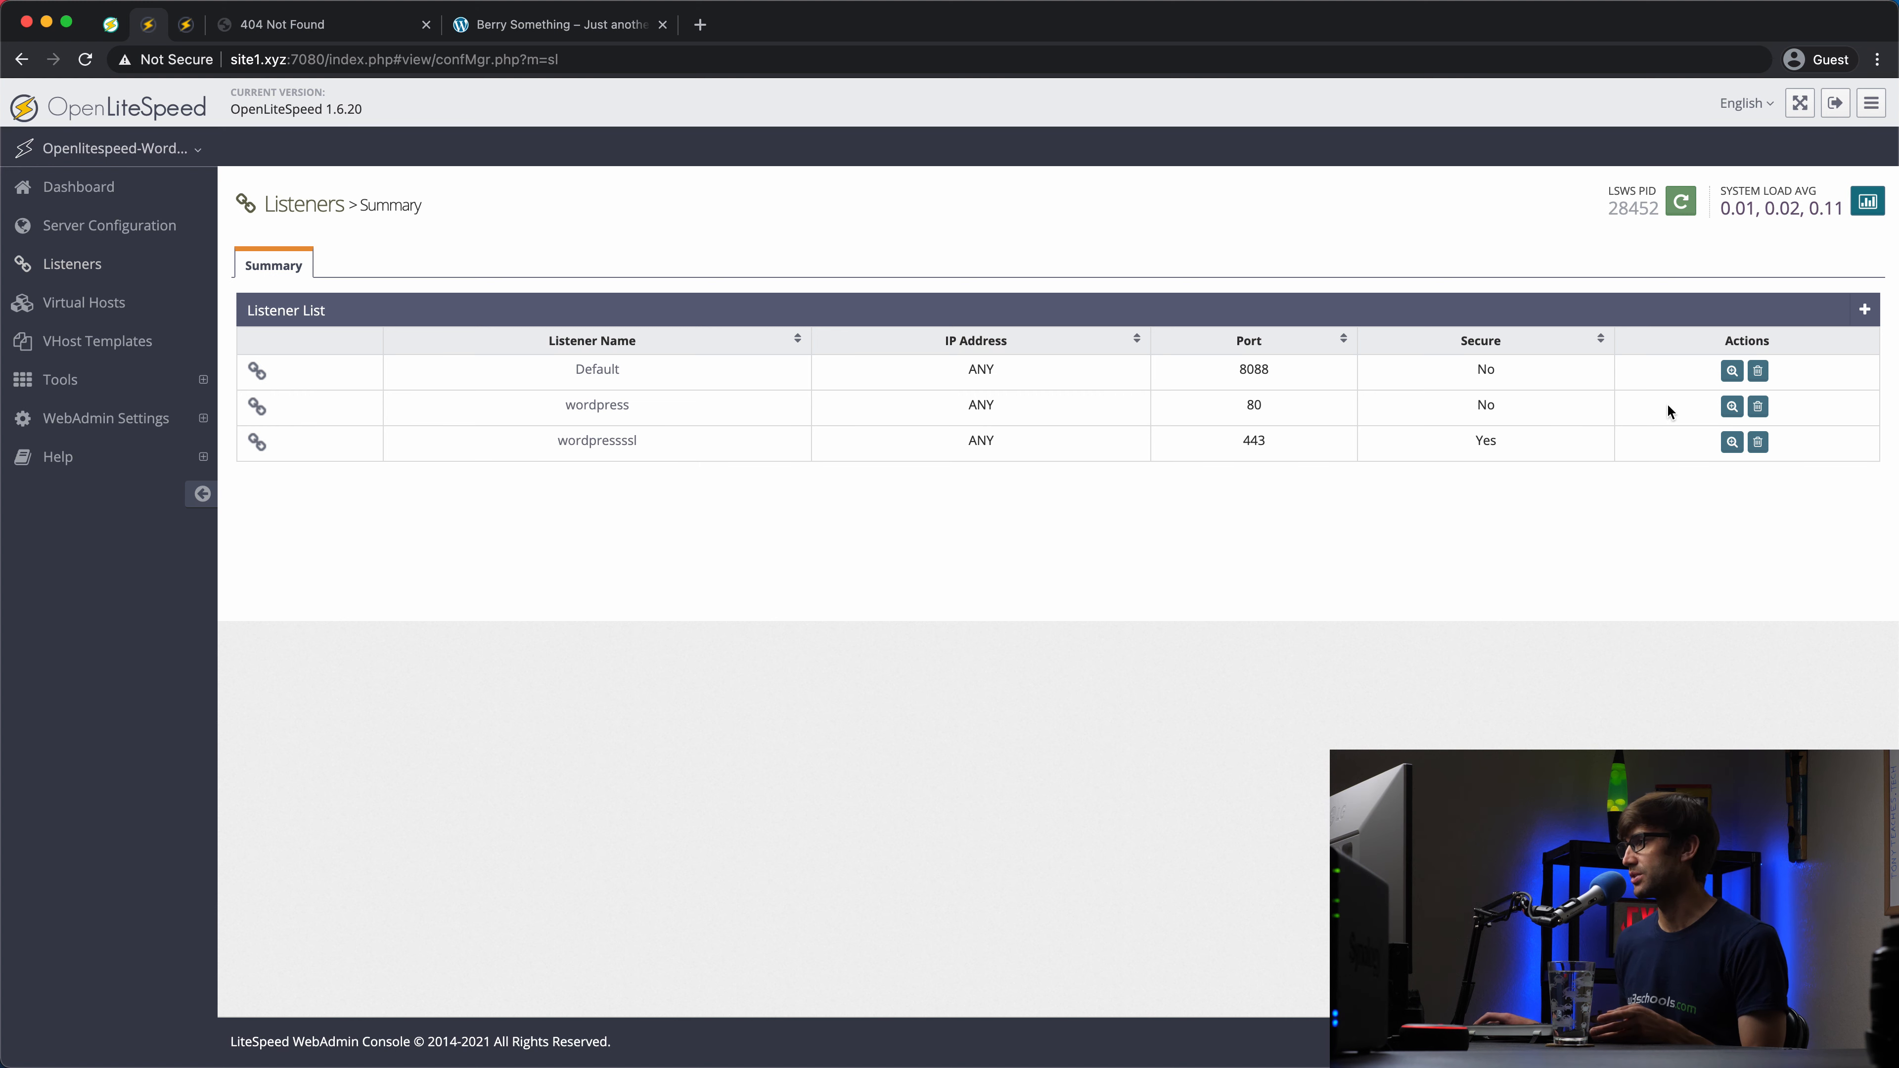
click(1732, 408)
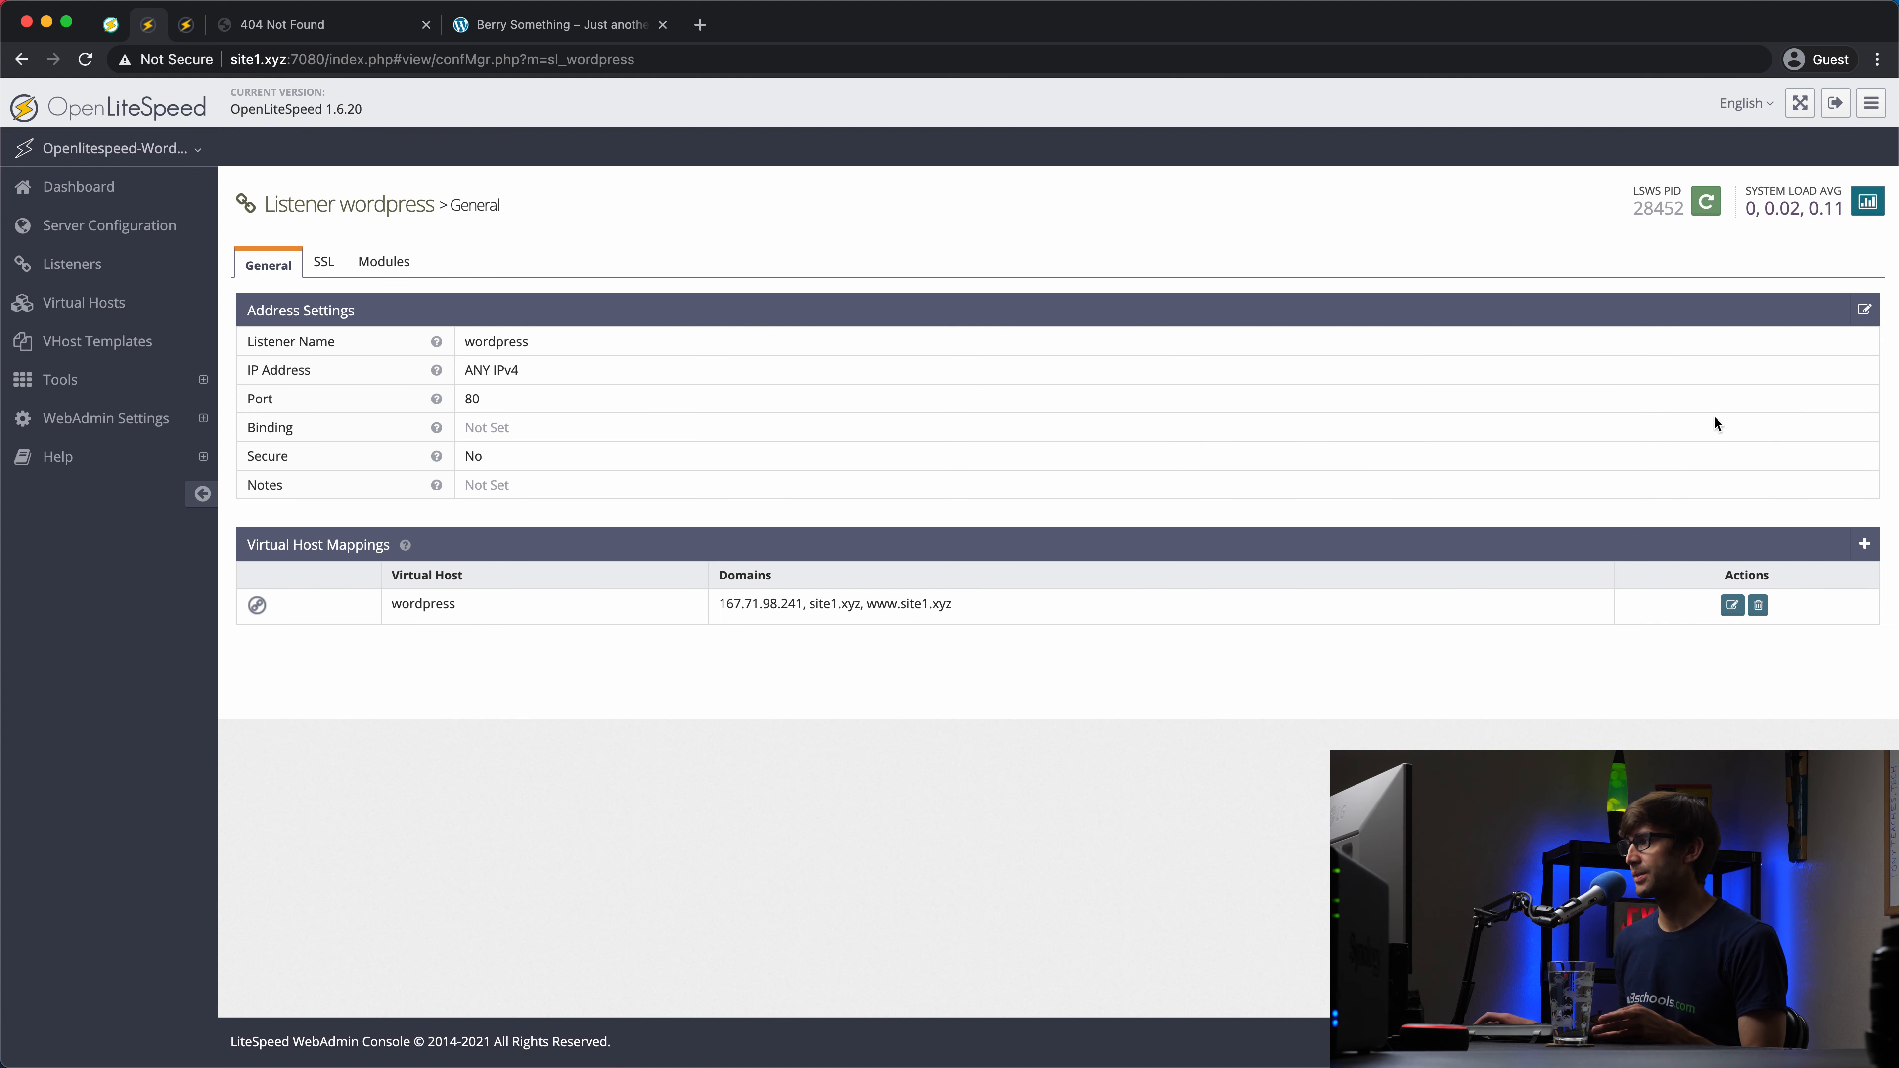
click(1733, 607)
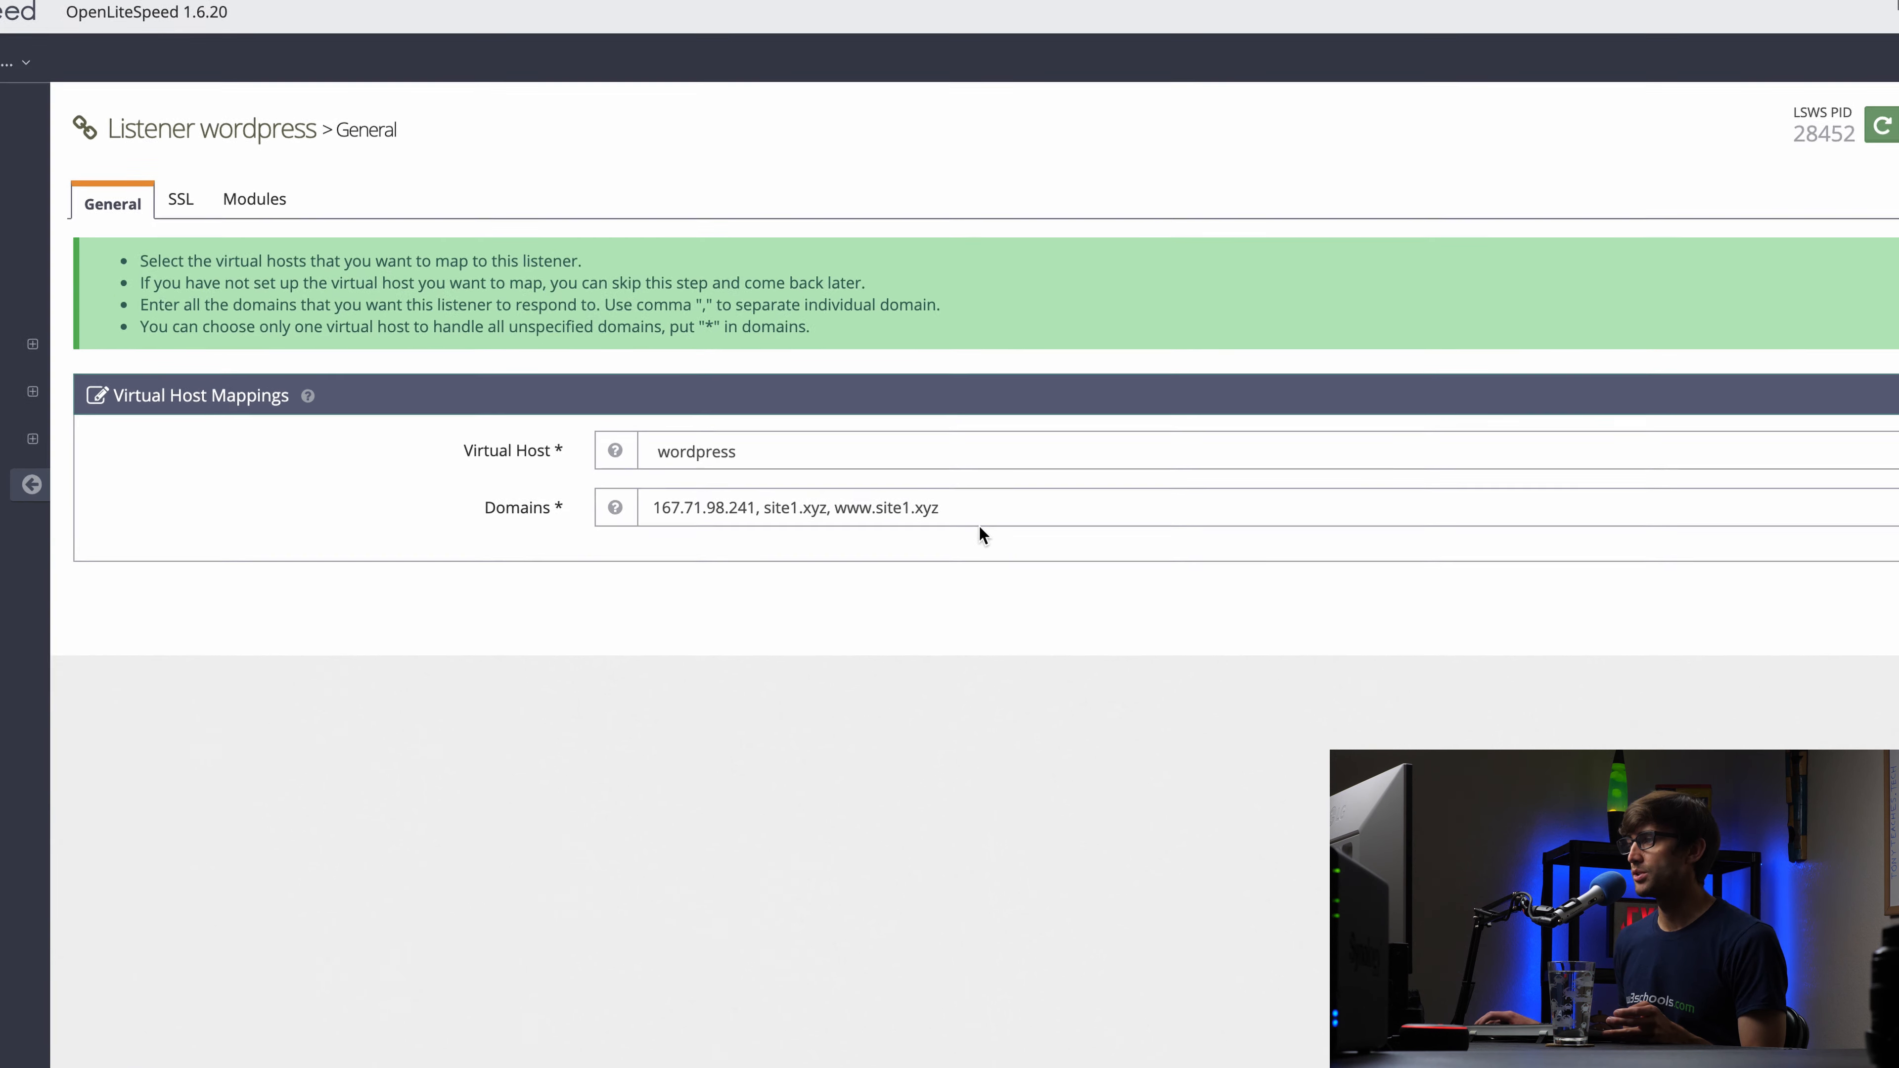
click(972, 521)
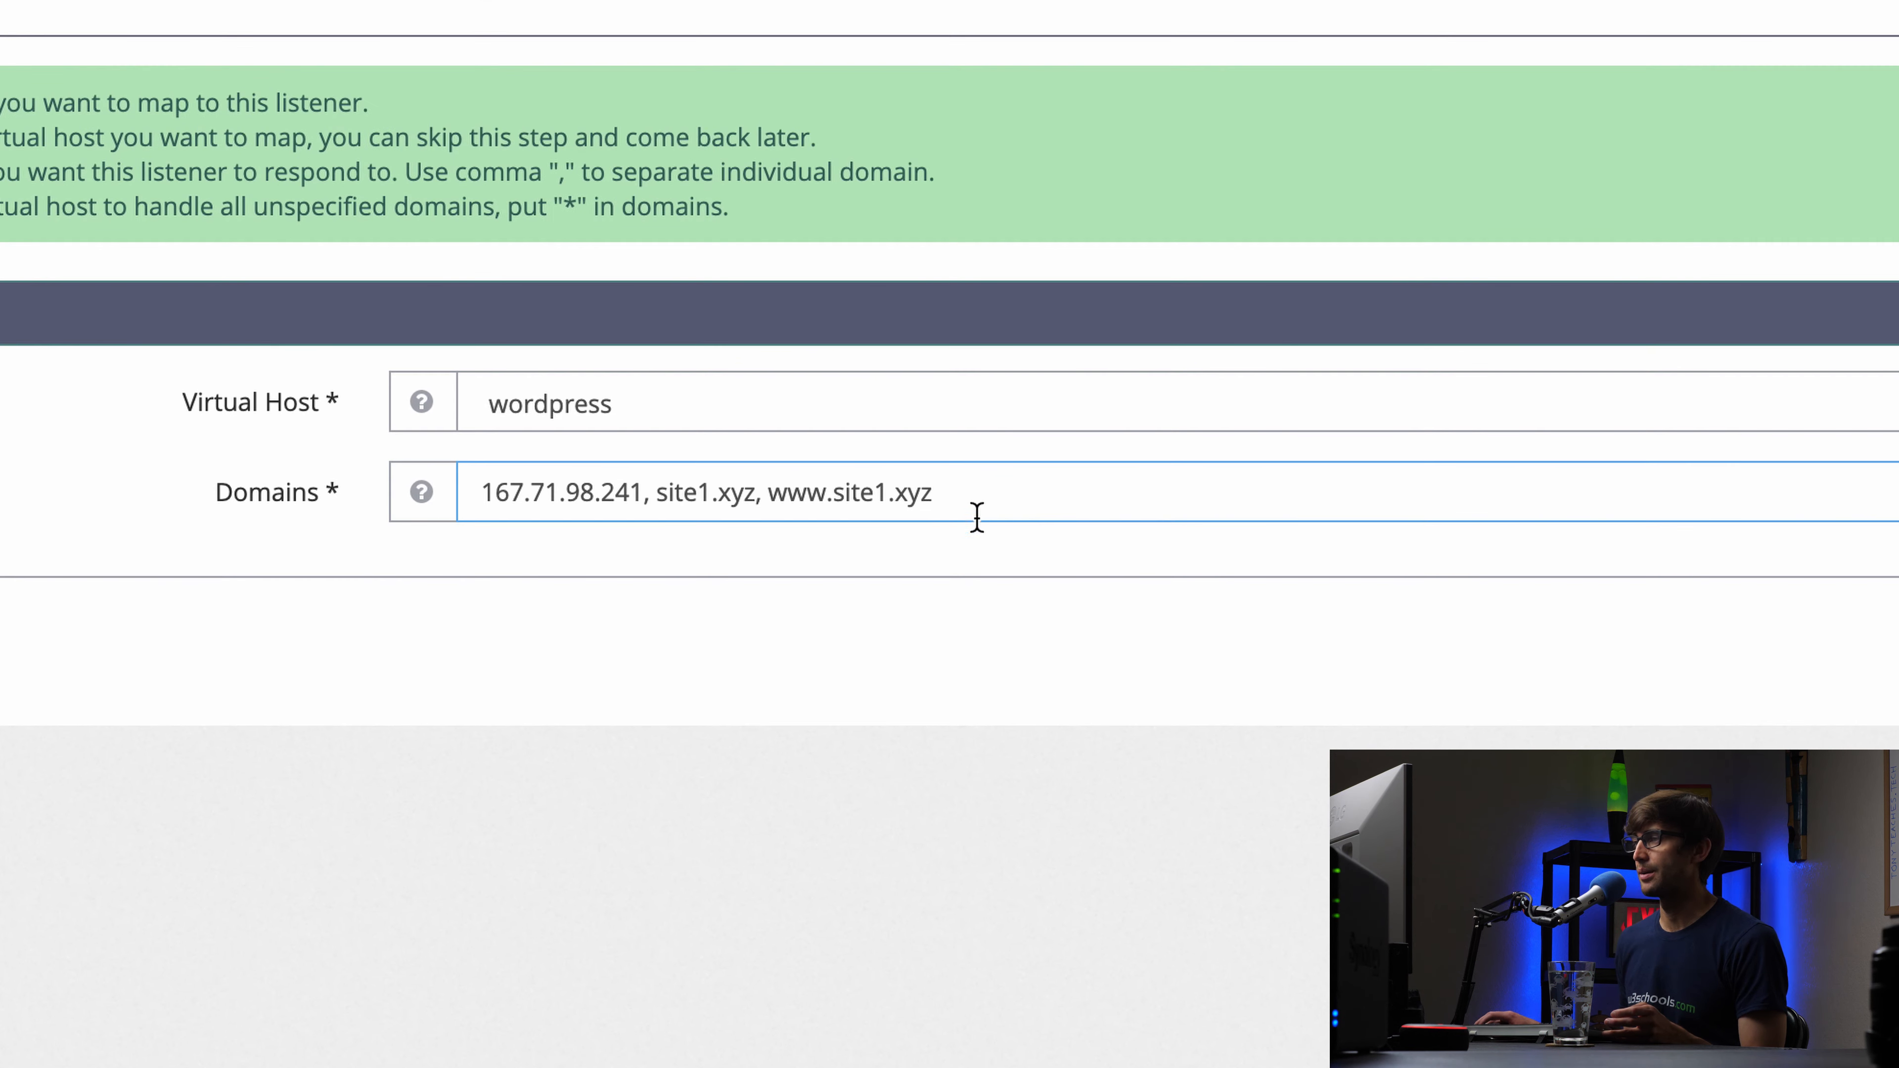
double_click(808, 483)
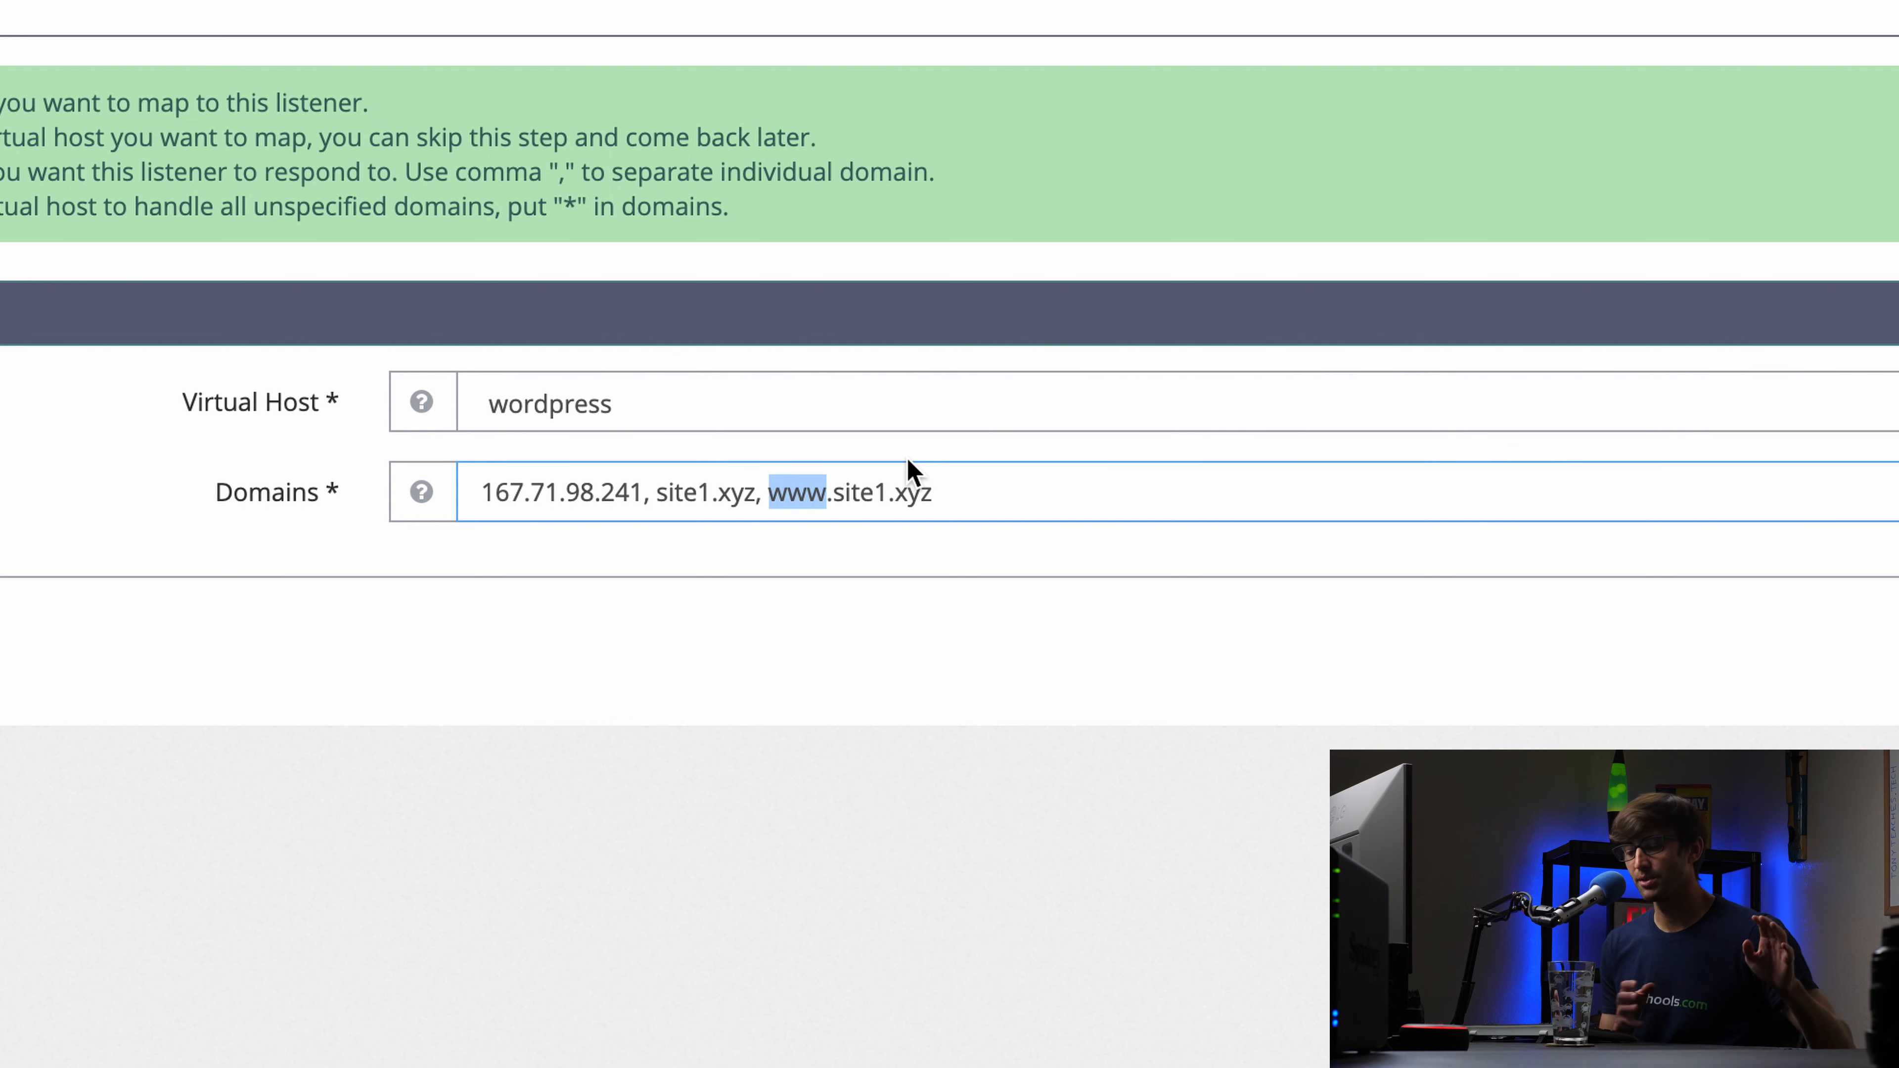
click(988, 496)
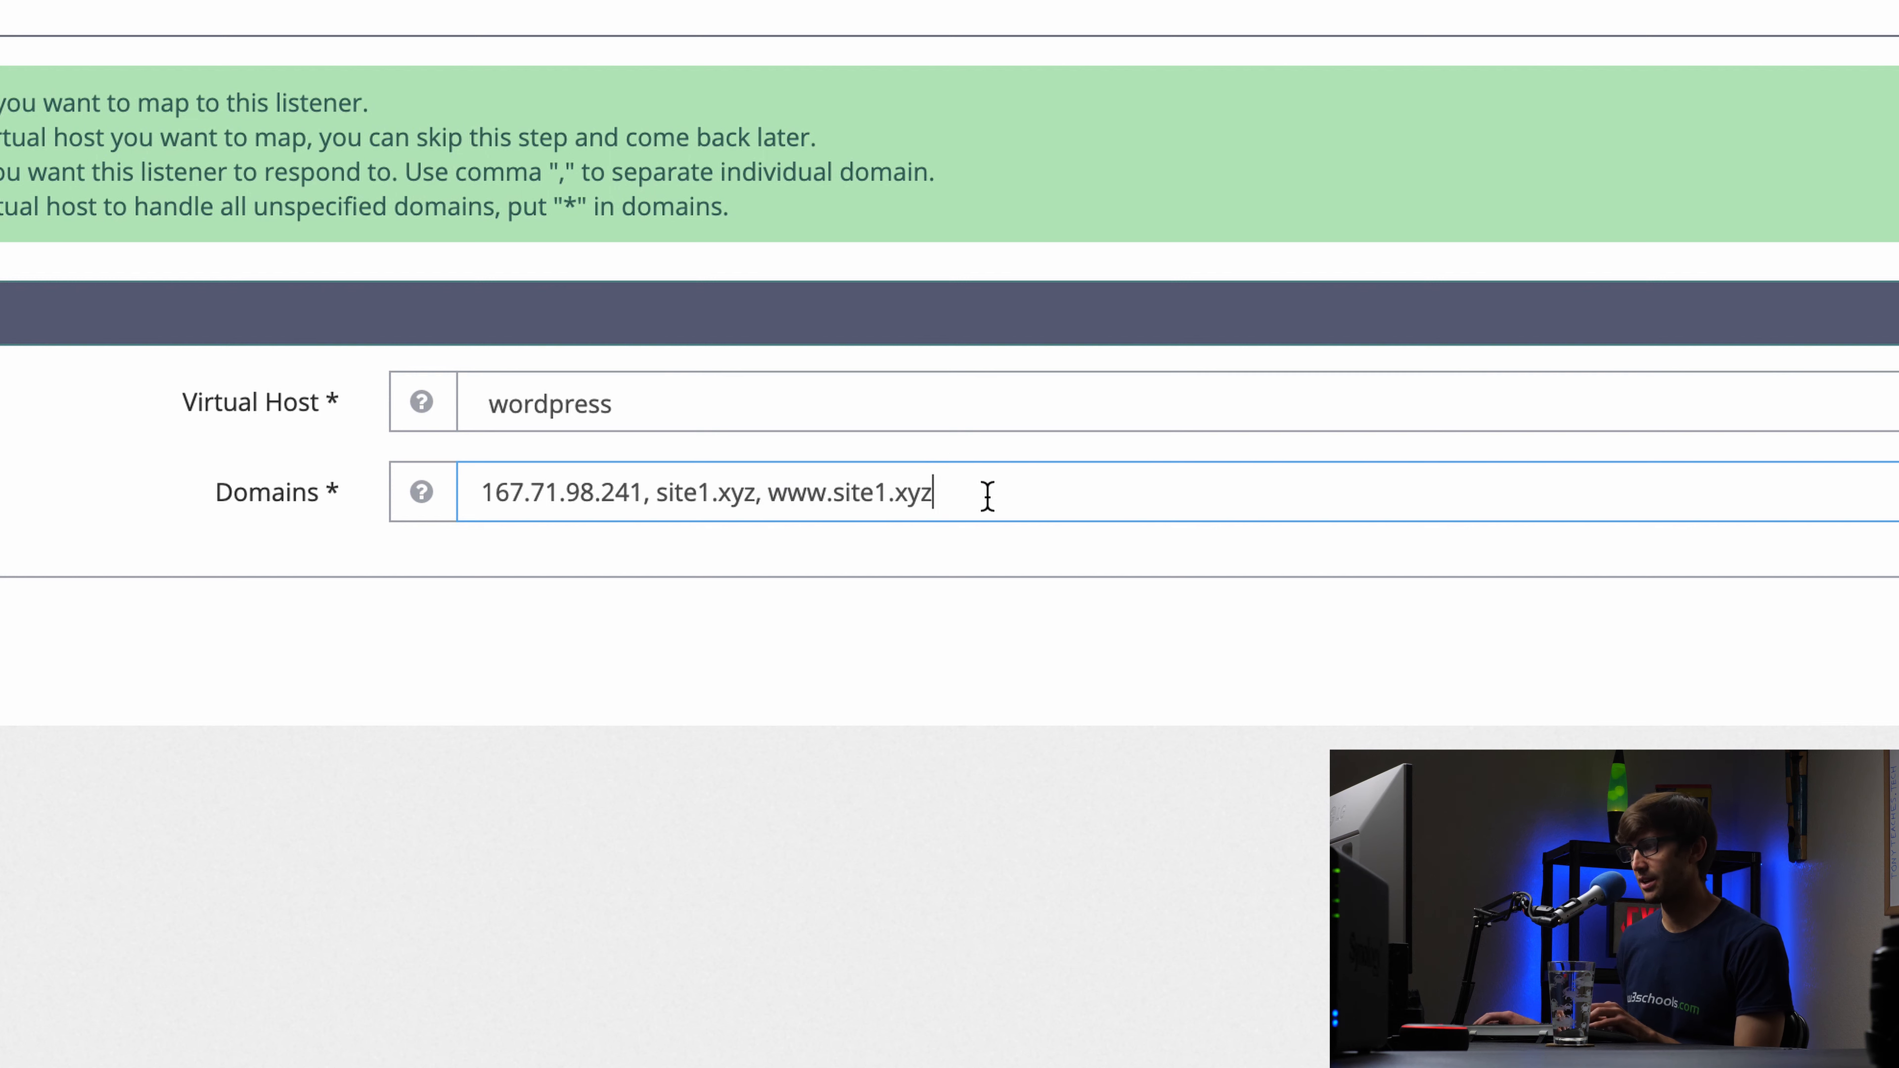
double_click(779, 488)
text(*)
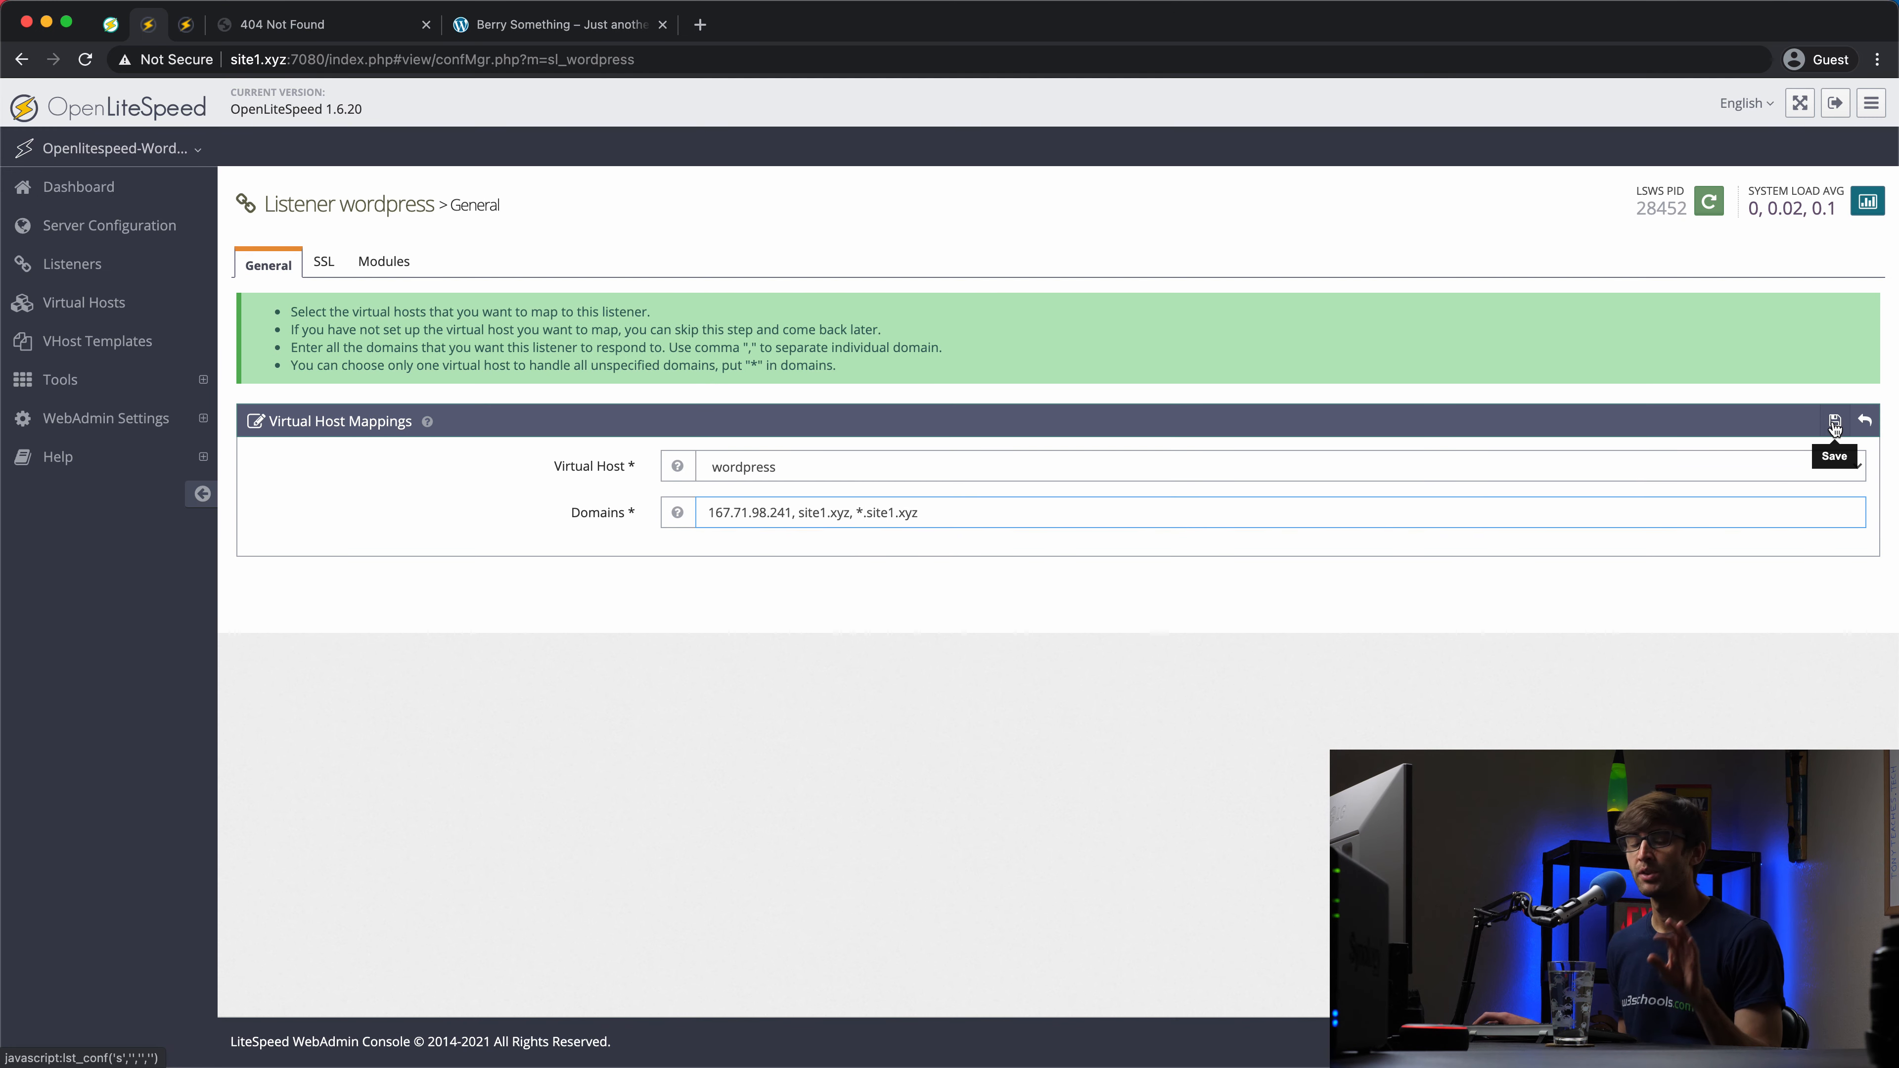
Step: Save the *.site1.xyz mapping and gracefully restart the OpenLiteSpeed server
click(1835, 424)
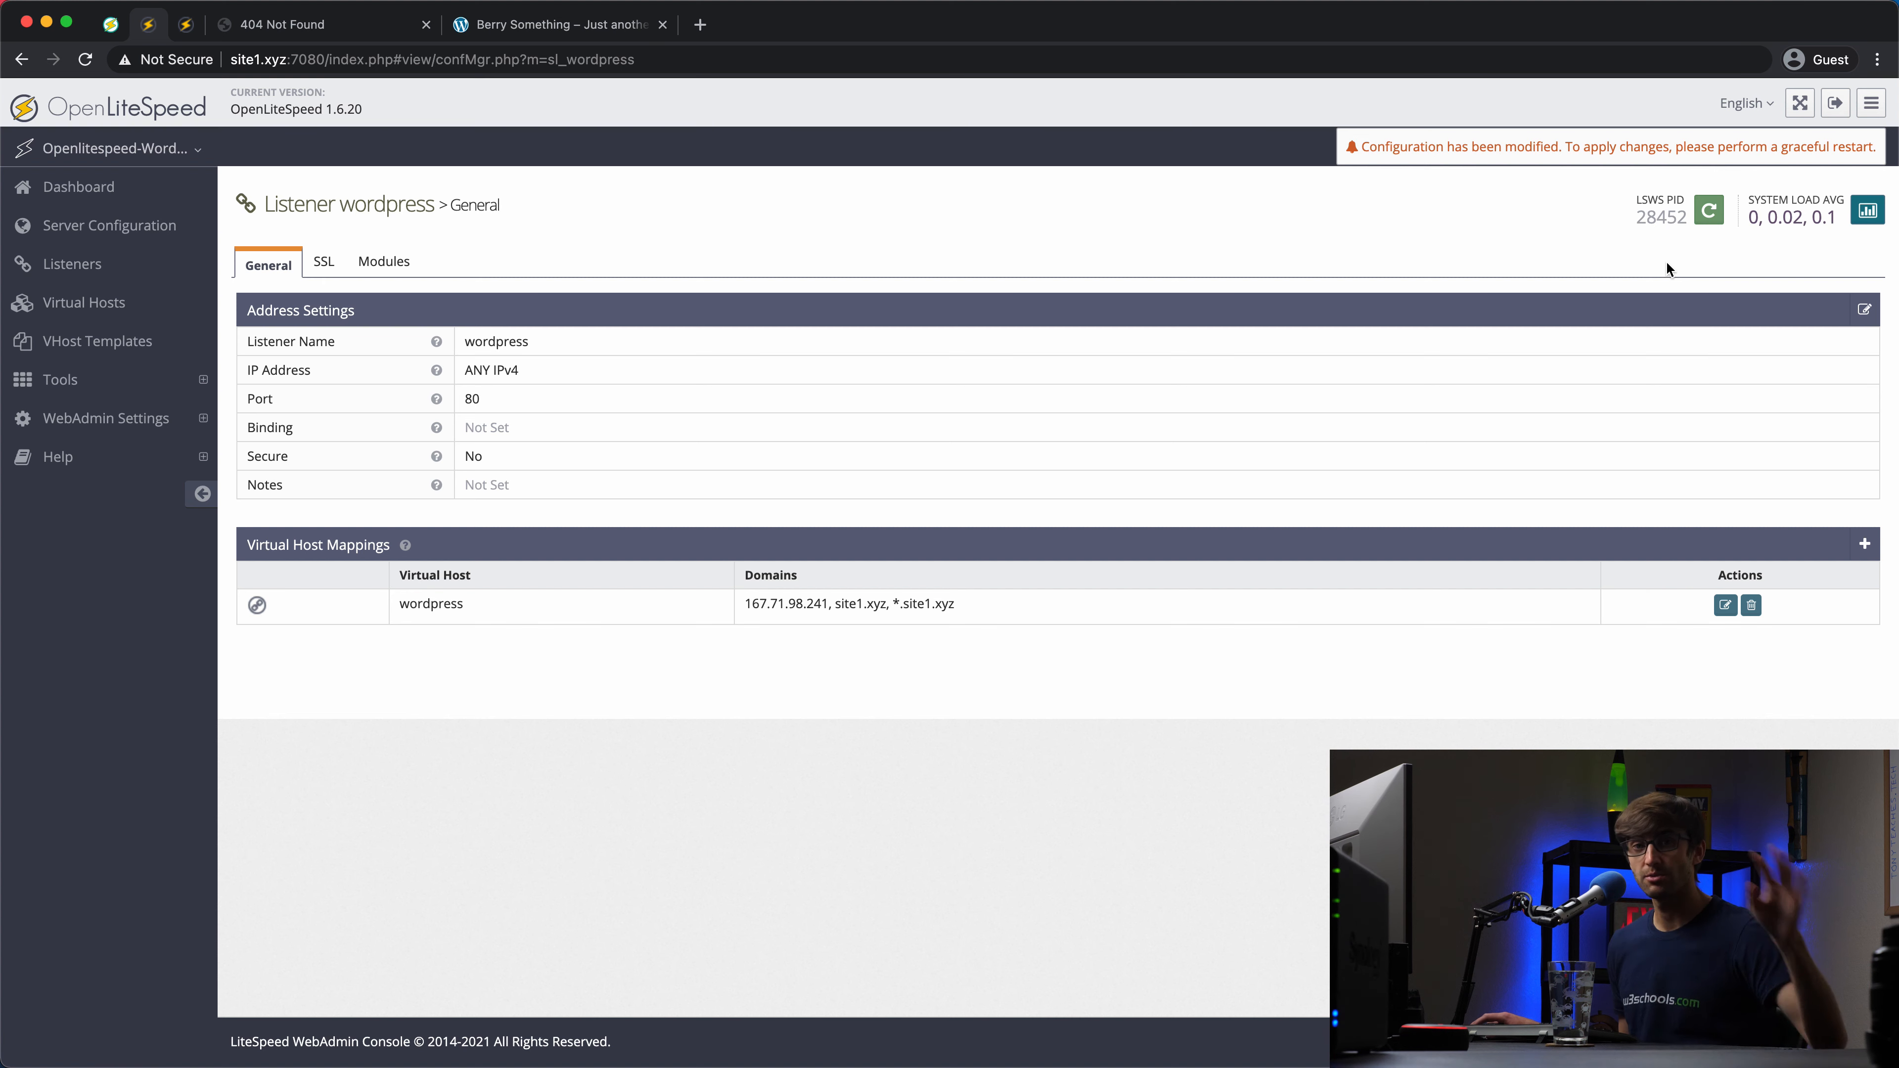
click(1709, 214)
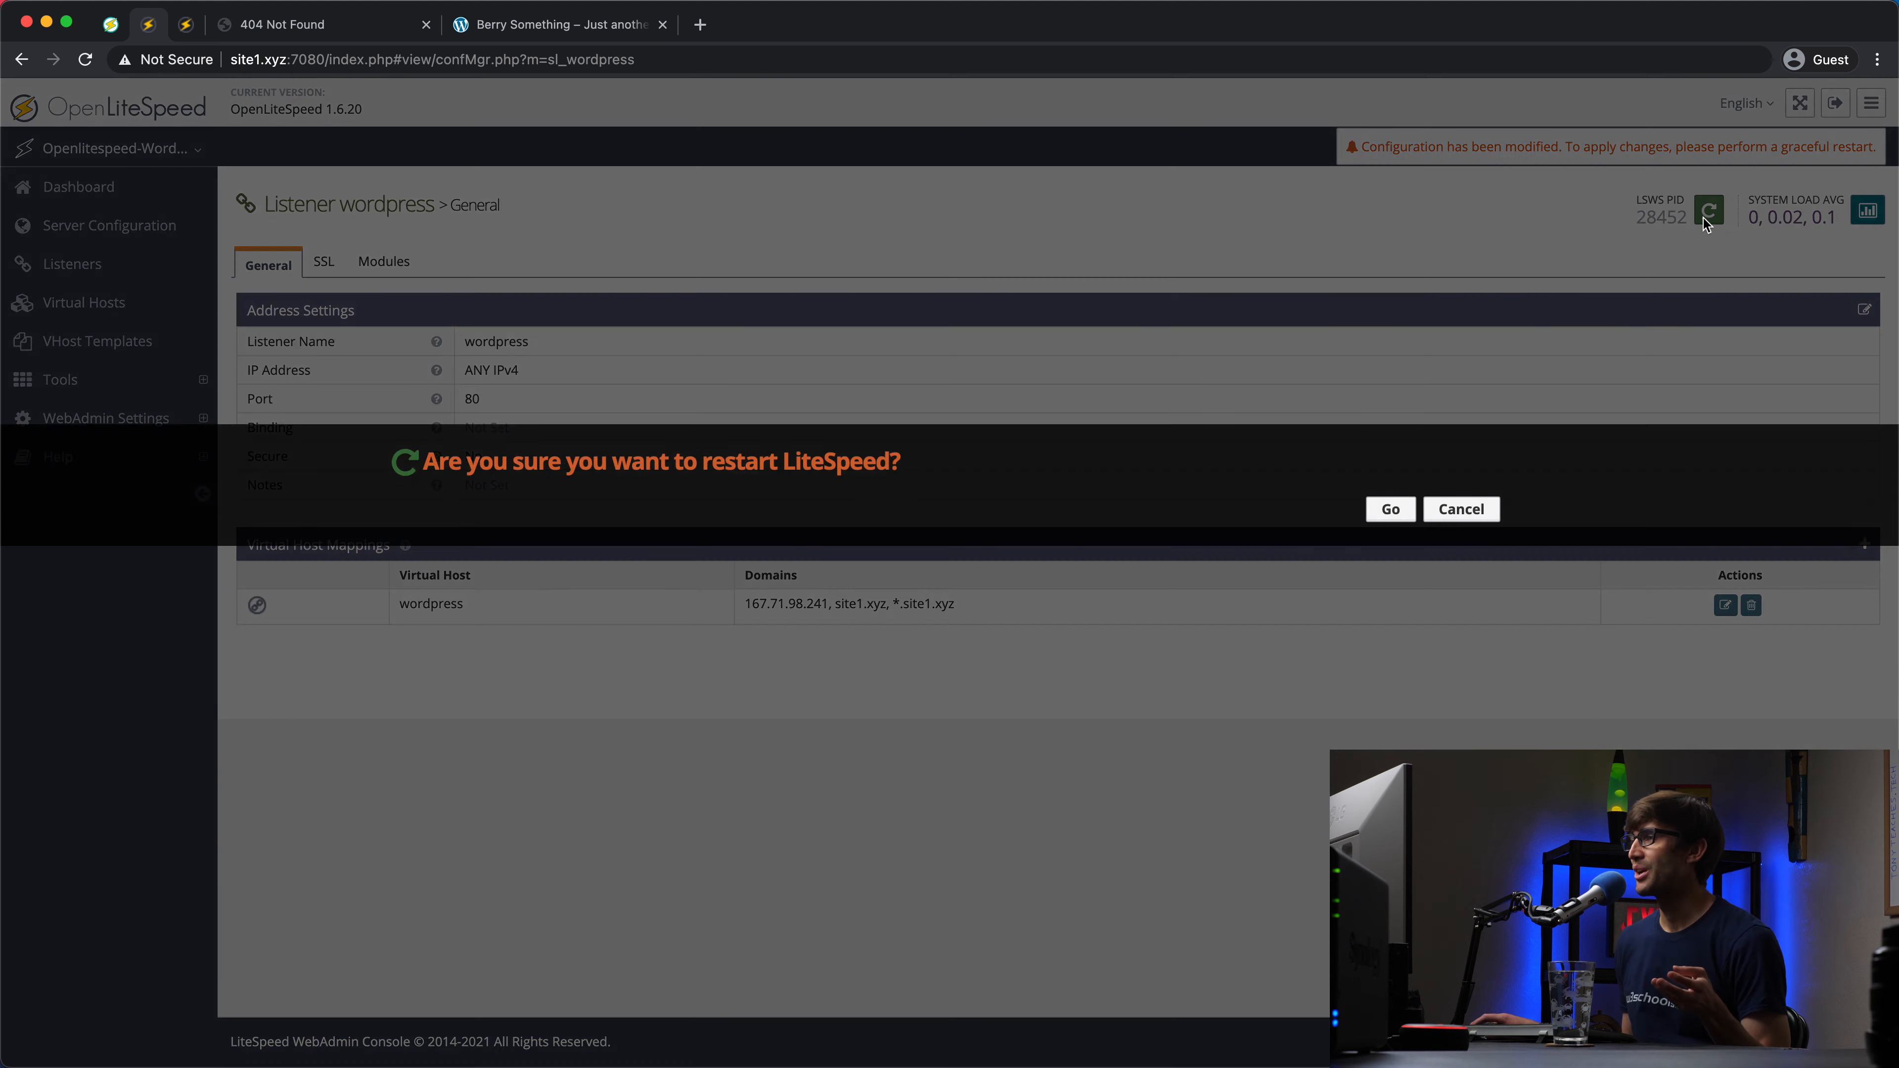
click(1376, 512)
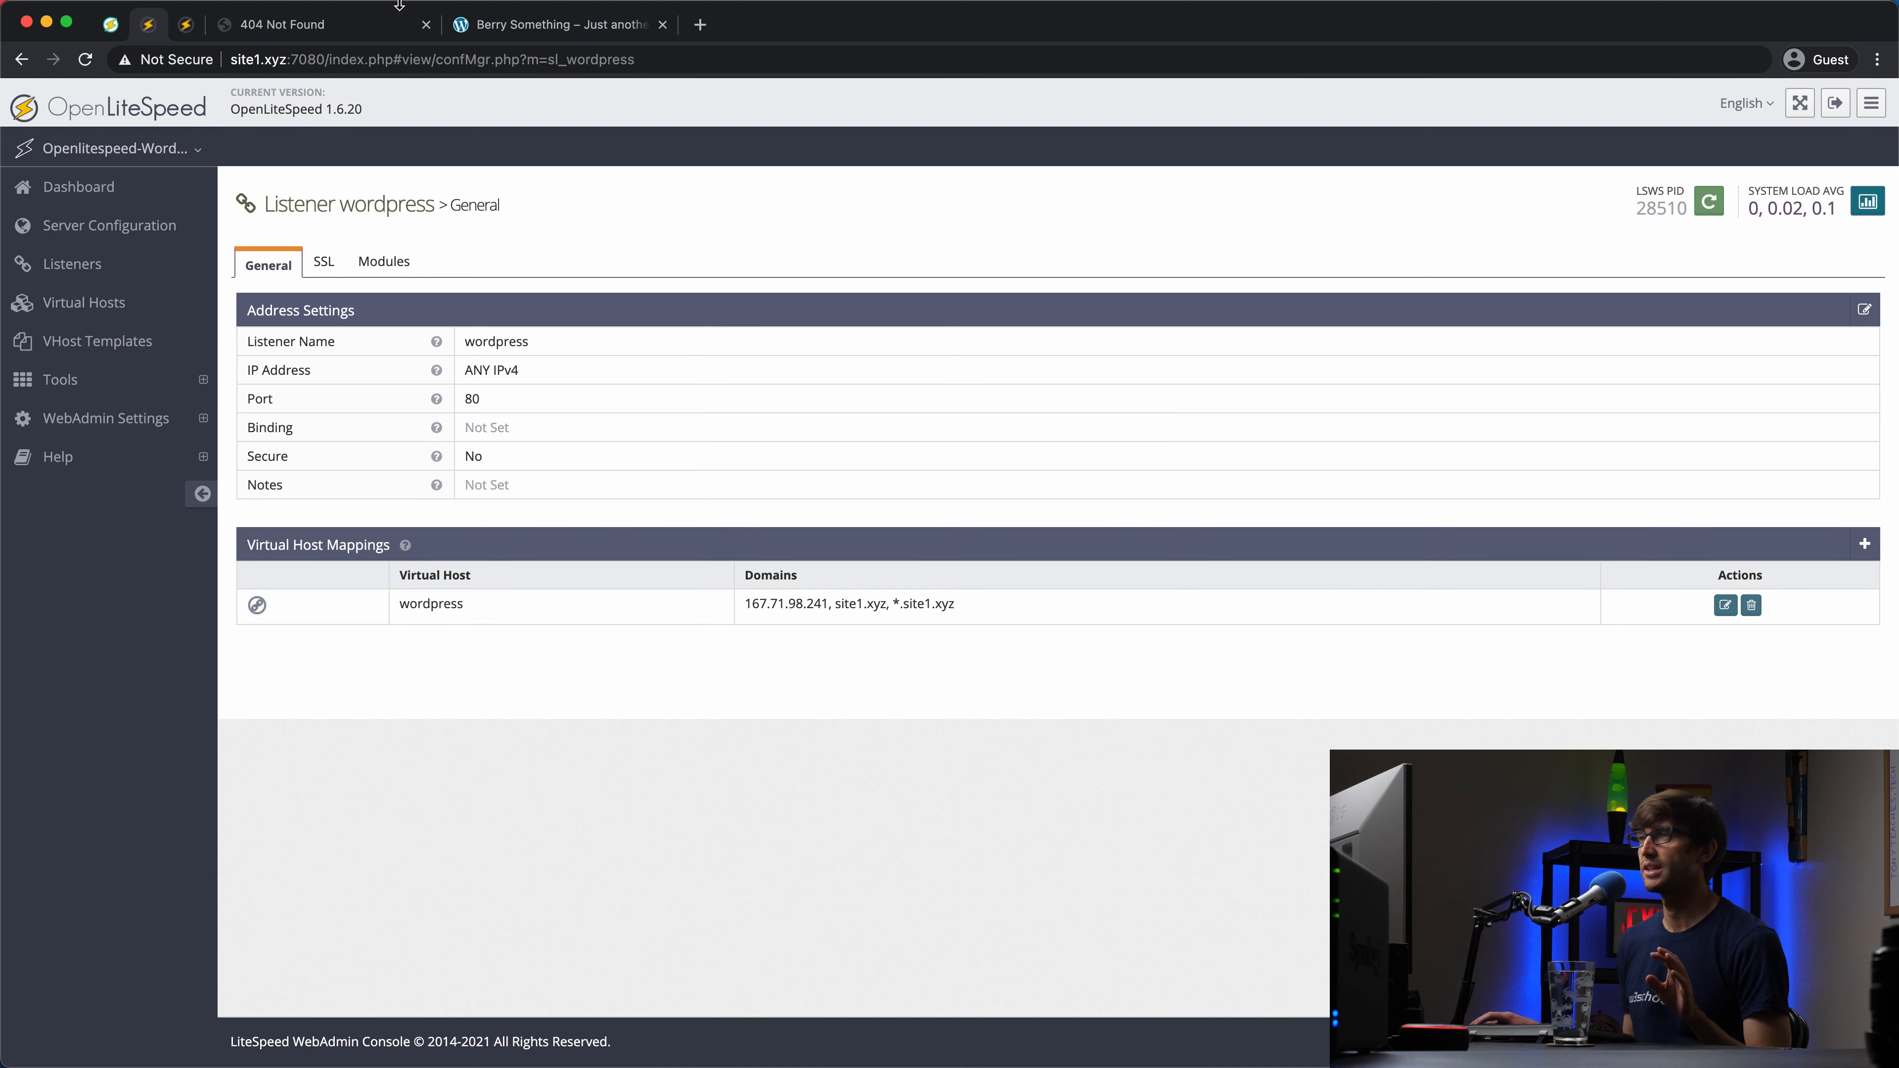
Step: Reload something.site1.xyz, which now shows the Something Grape WordPress site
click(290, 31)
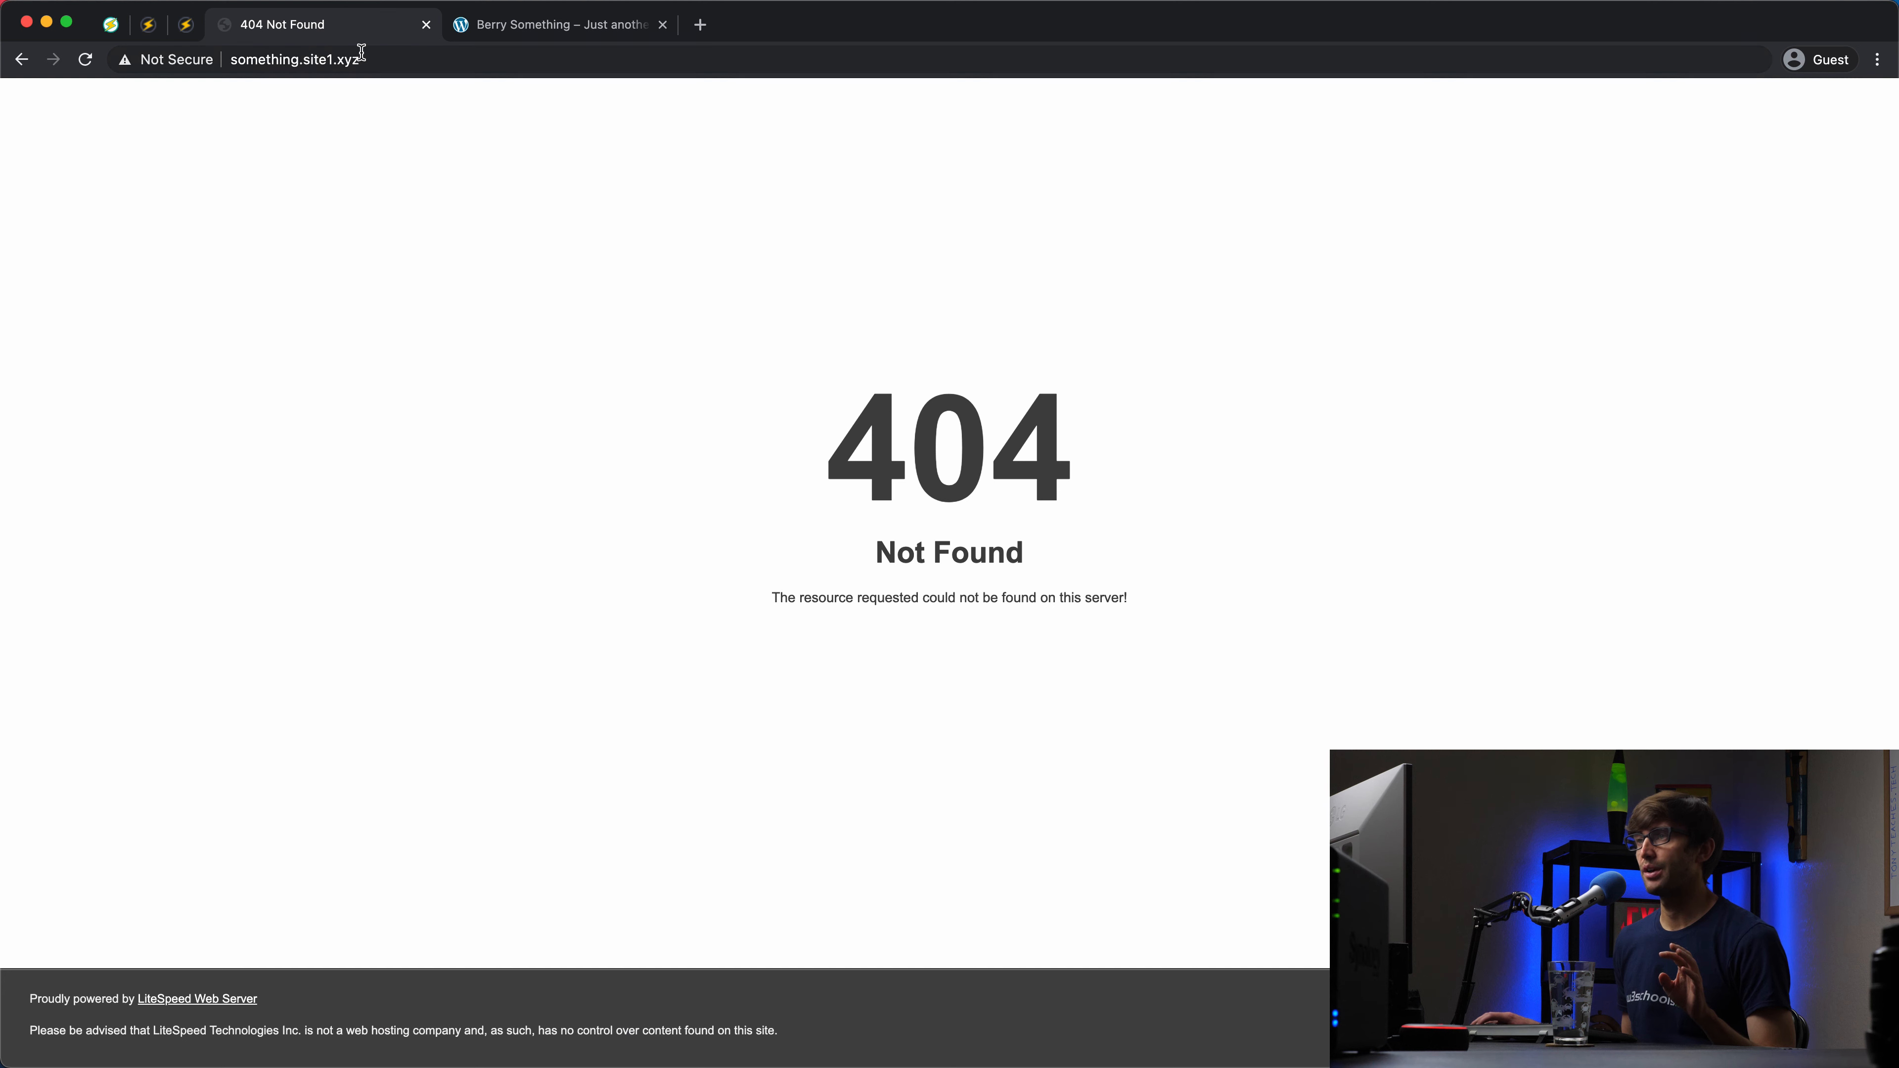
click(362, 54)
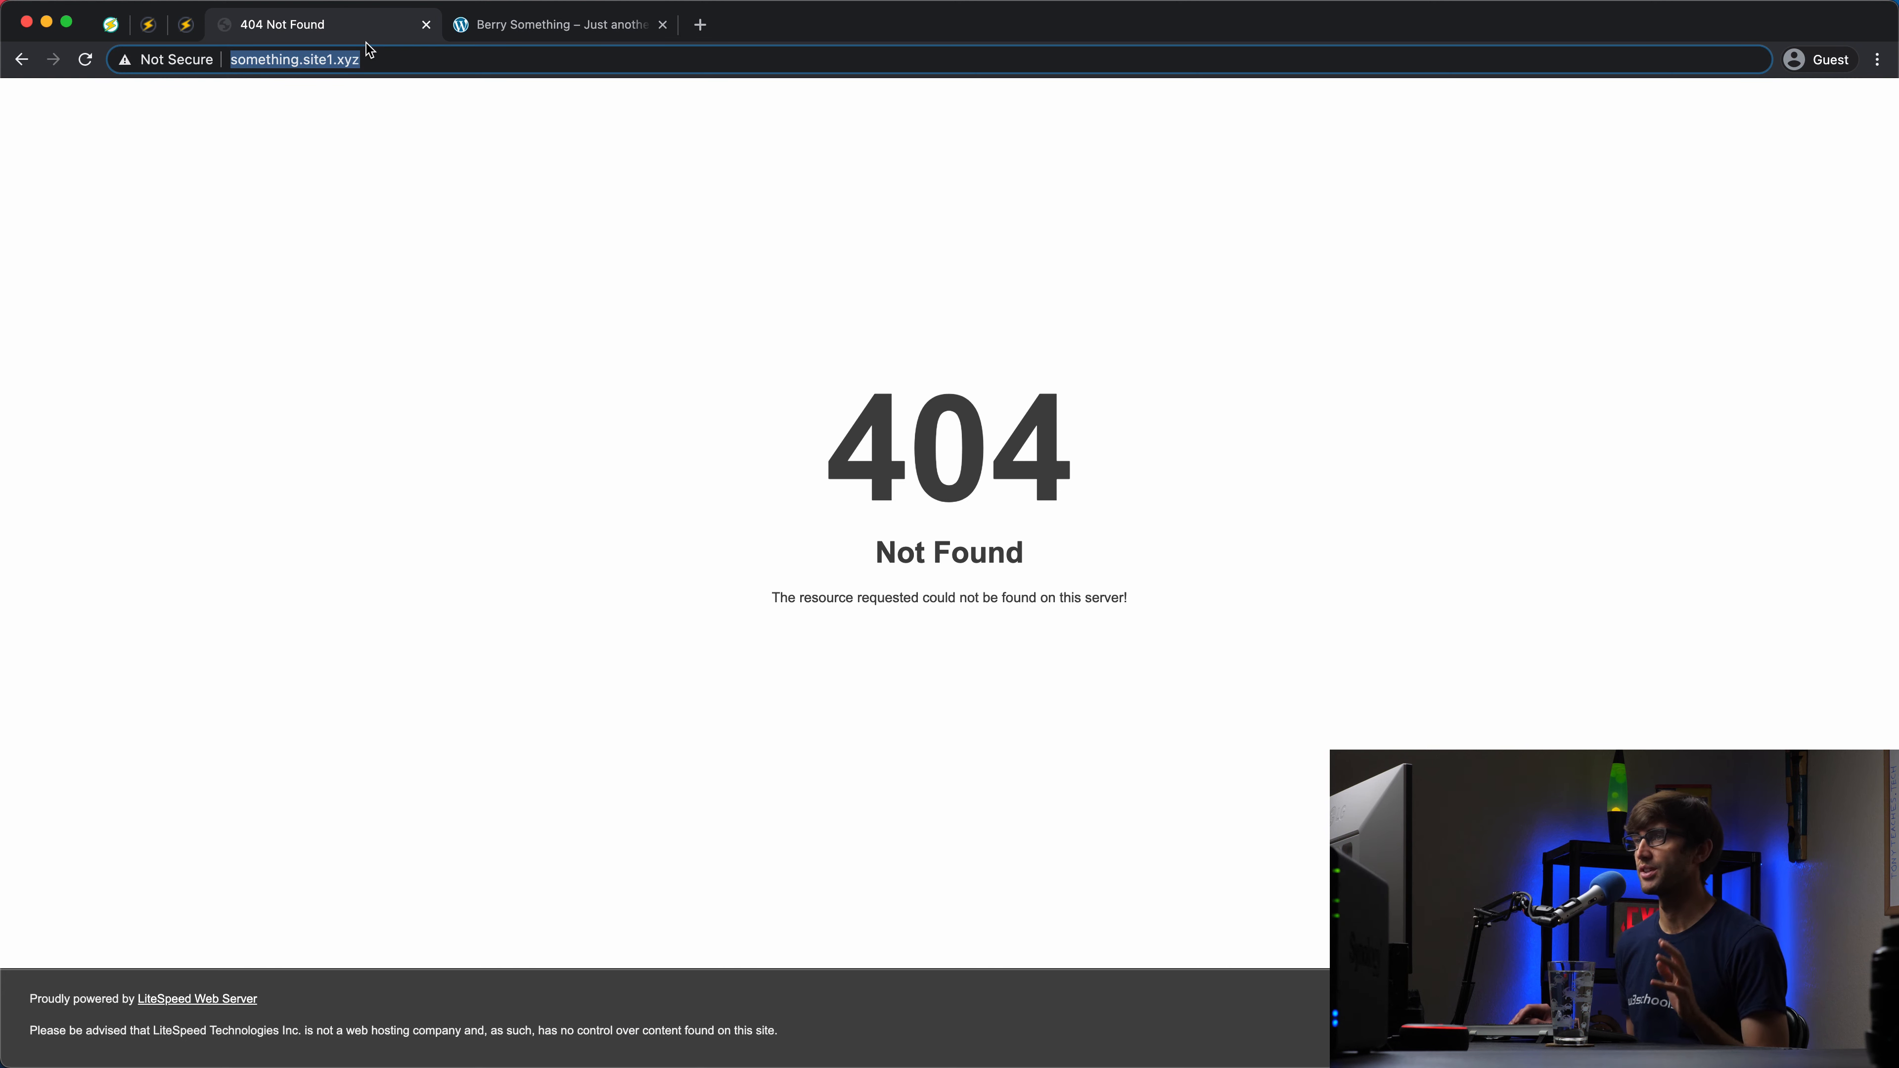
key(Return)
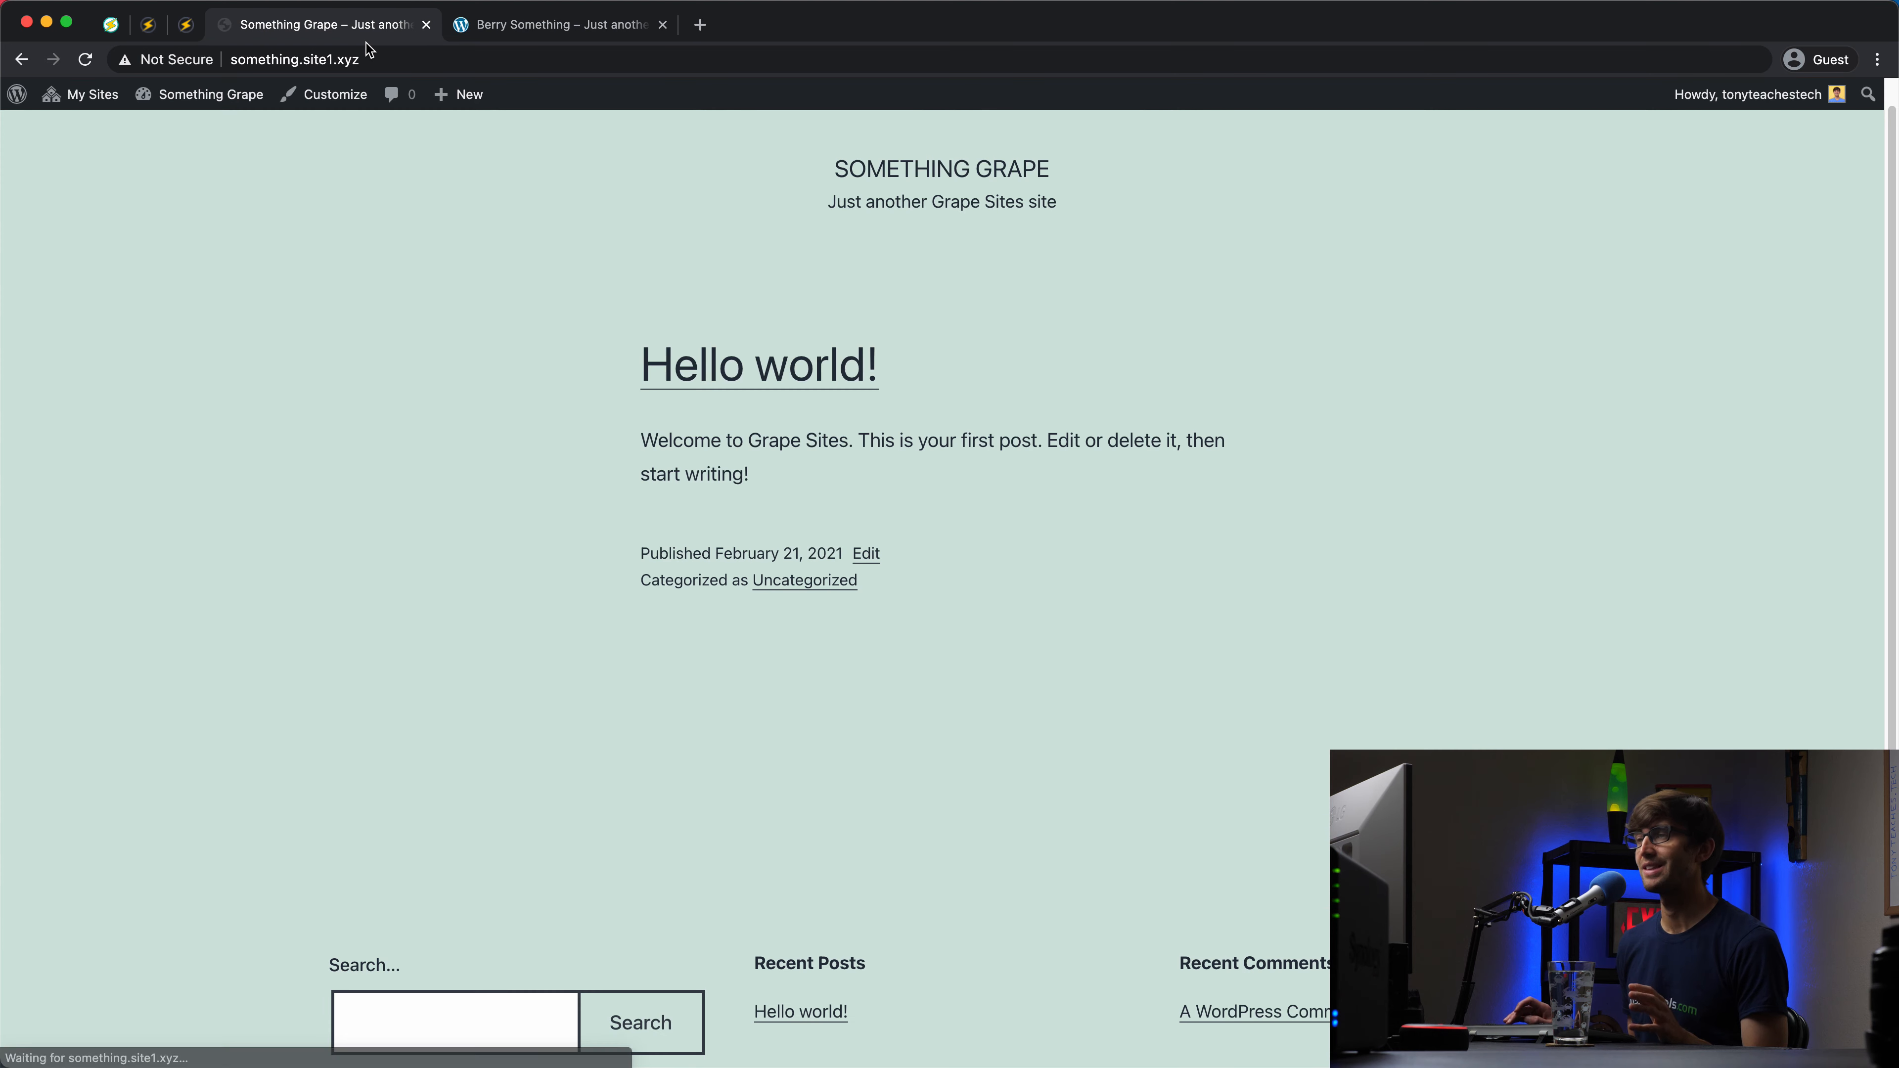